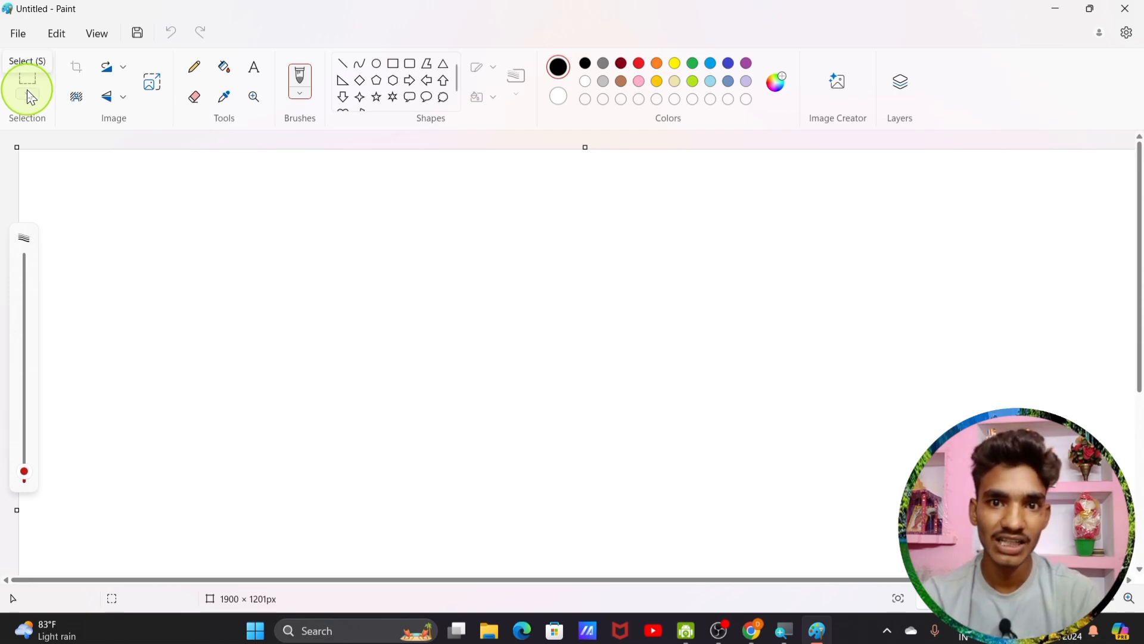
Step: Draw a black-outlined rectangle mid-canvas with a 235 × 222 px five-point star centred inside
click(394, 64)
drag(384, 232, 701, 434)
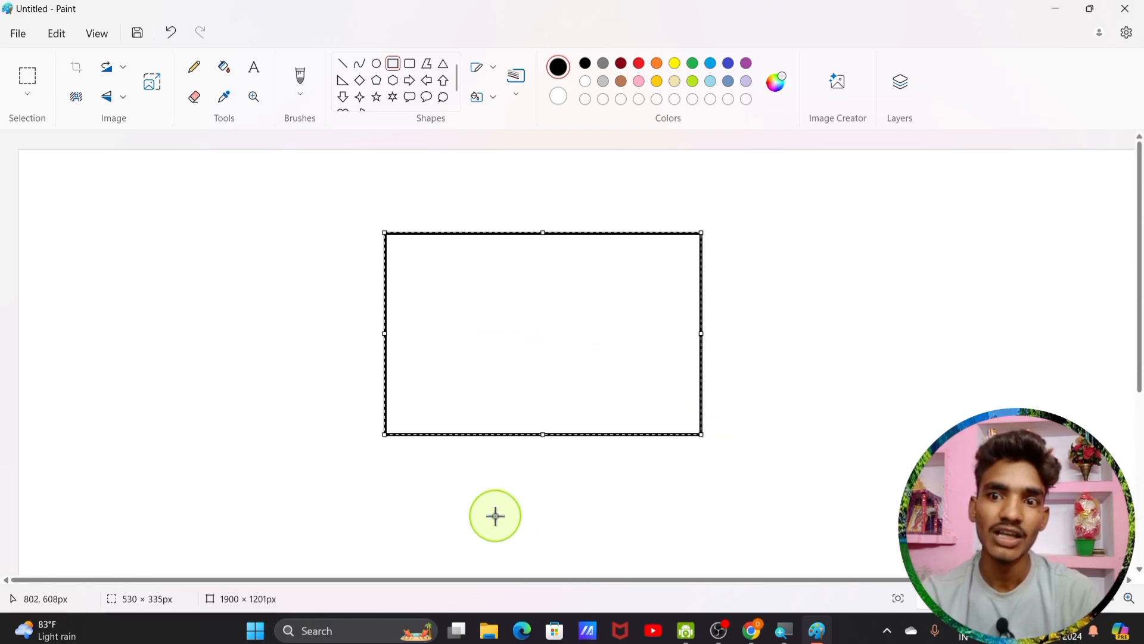
click(376, 97)
drag(467, 280, 608, 414)
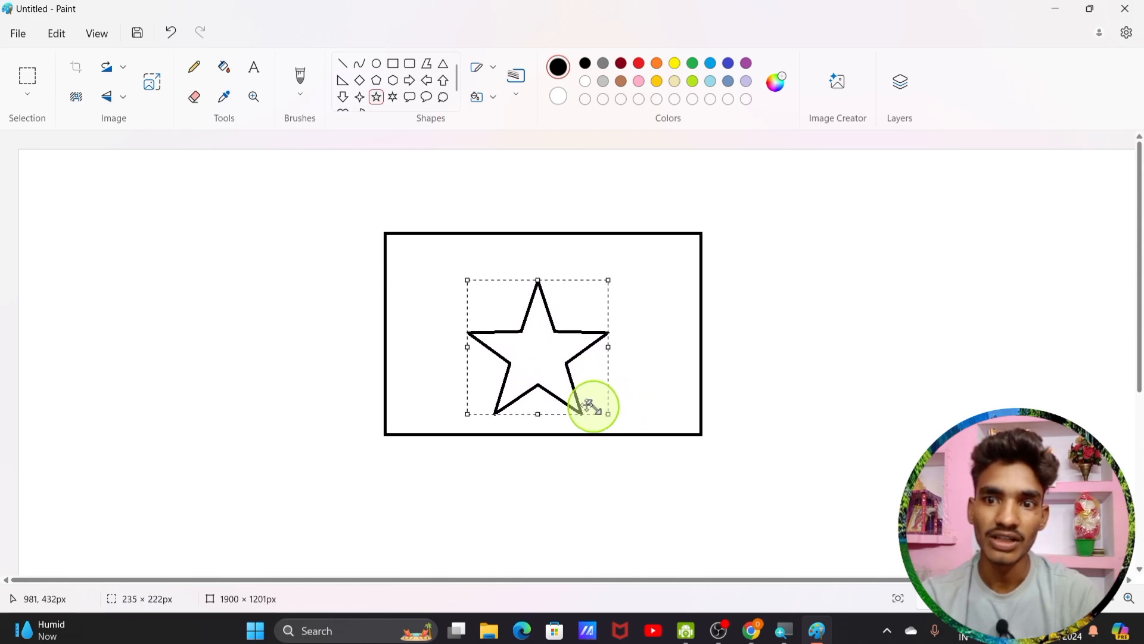
drag(500, 362, 507, 347)
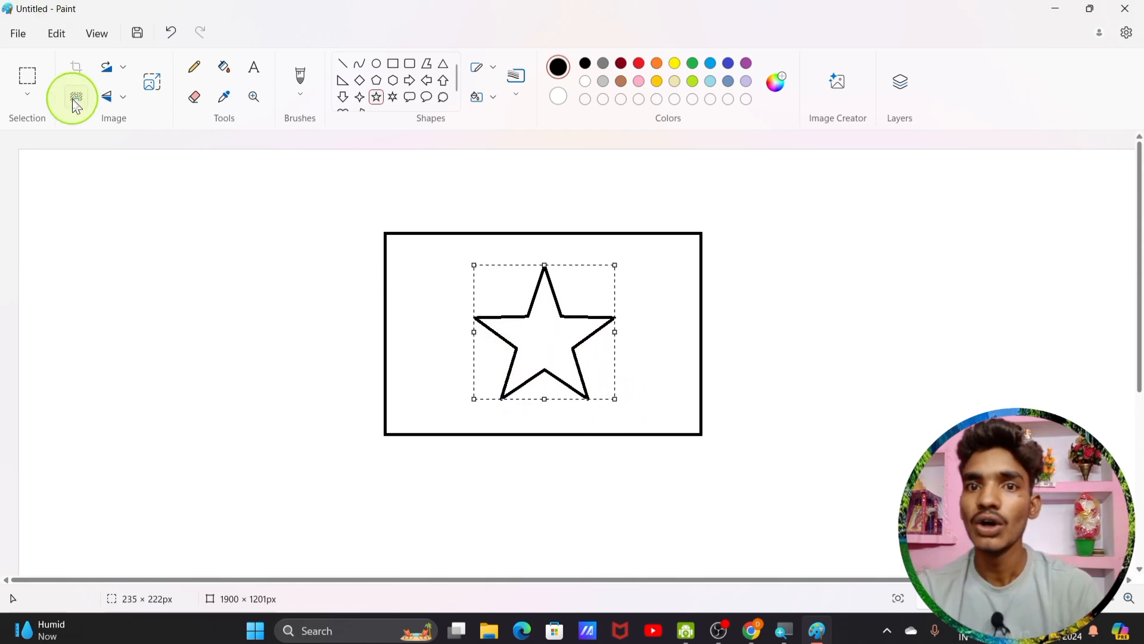
Step: Open the list of selection modes
click(34, 103)
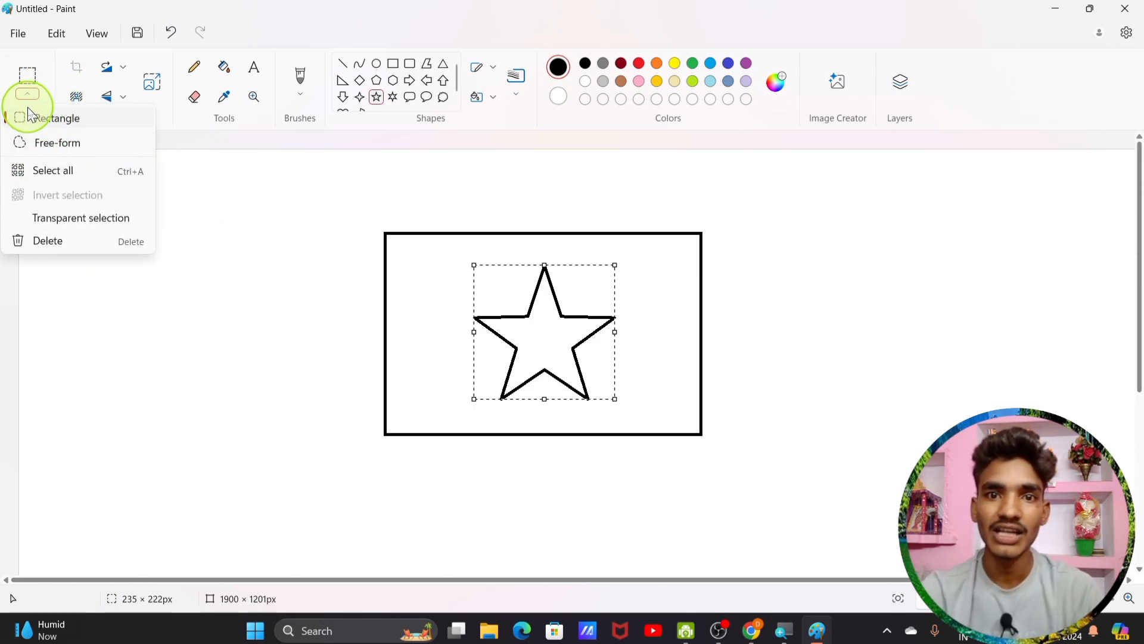
click(525, 335)
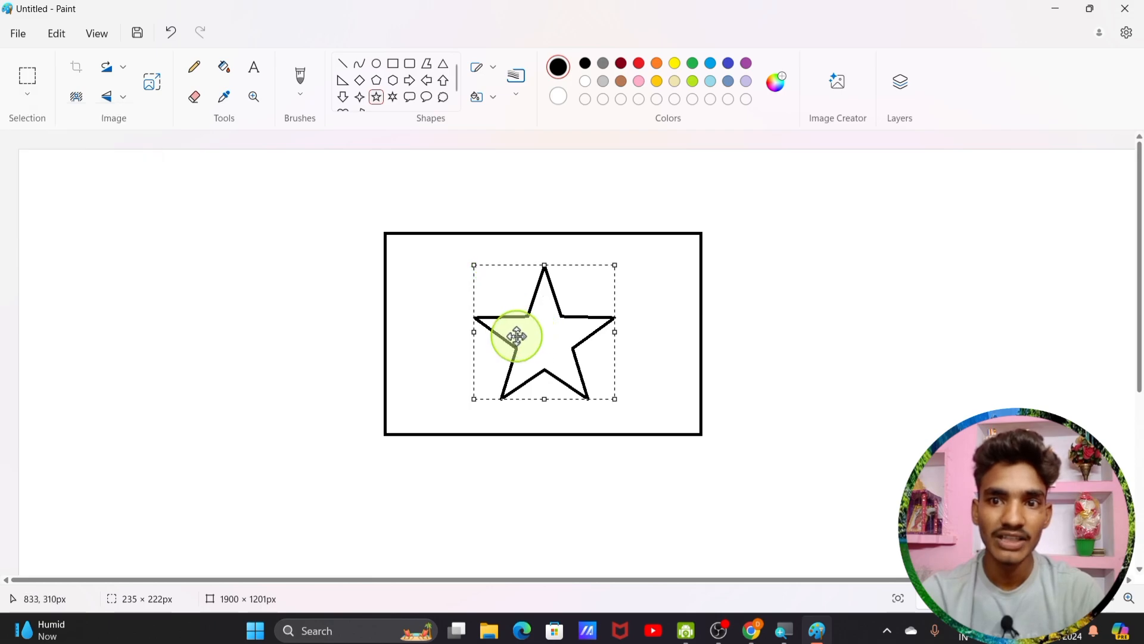
click(27, 94)
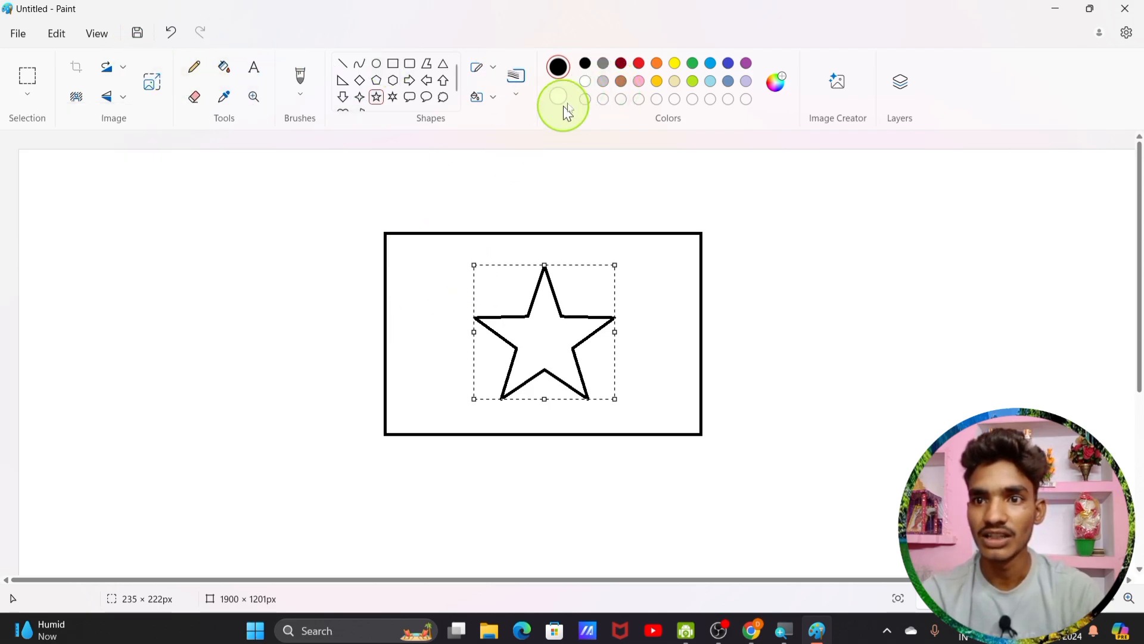
Step: Fill the rectangle's interior with red
click(638, 65)
click(224, 67)
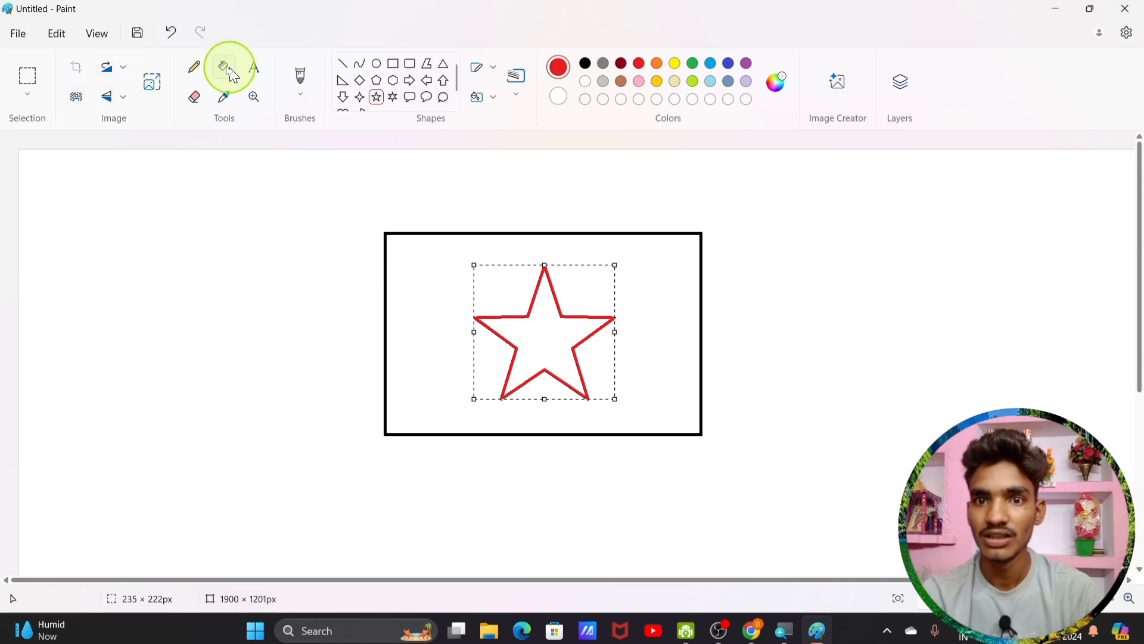
click(463, 286)
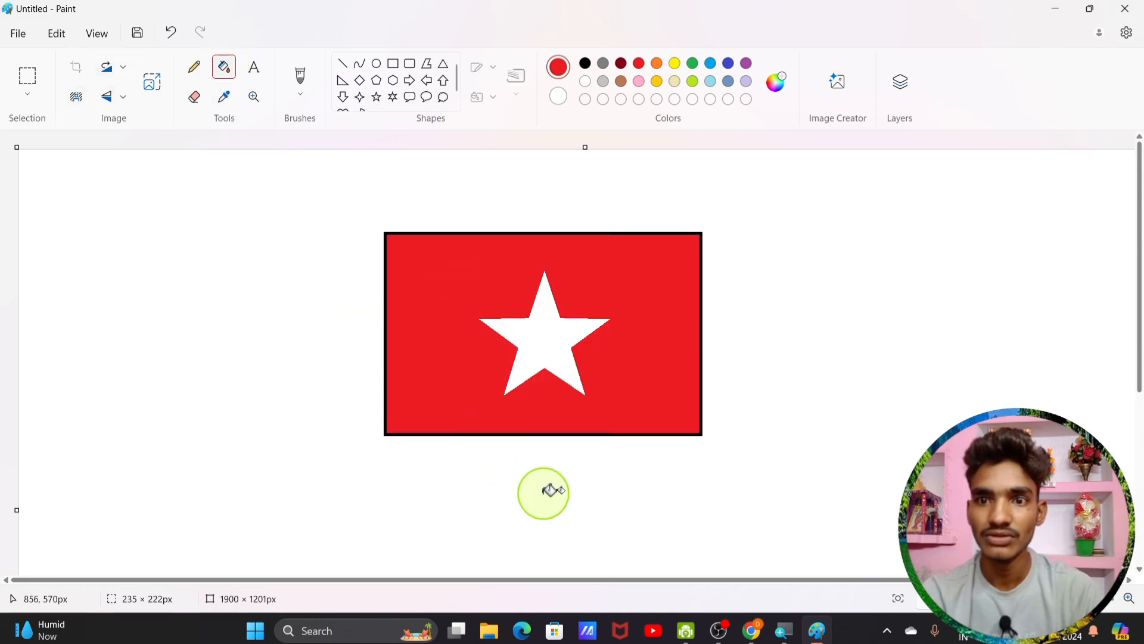
click(557, 339)
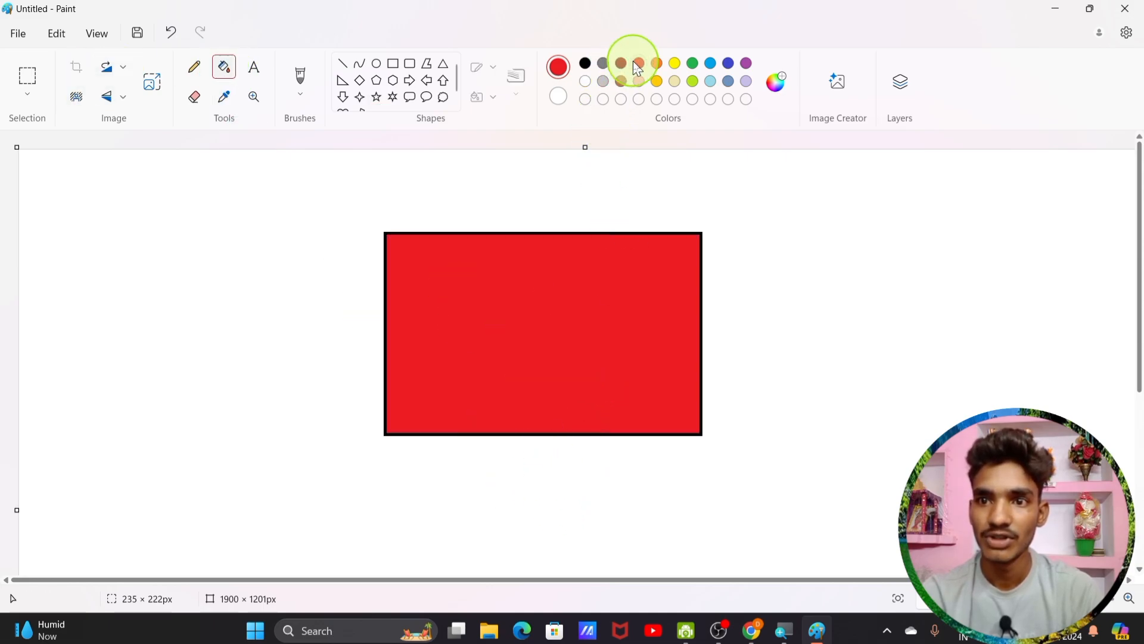
Step: Fill the star green, undoing a mistaken green fill of the red area
click(693, 63)
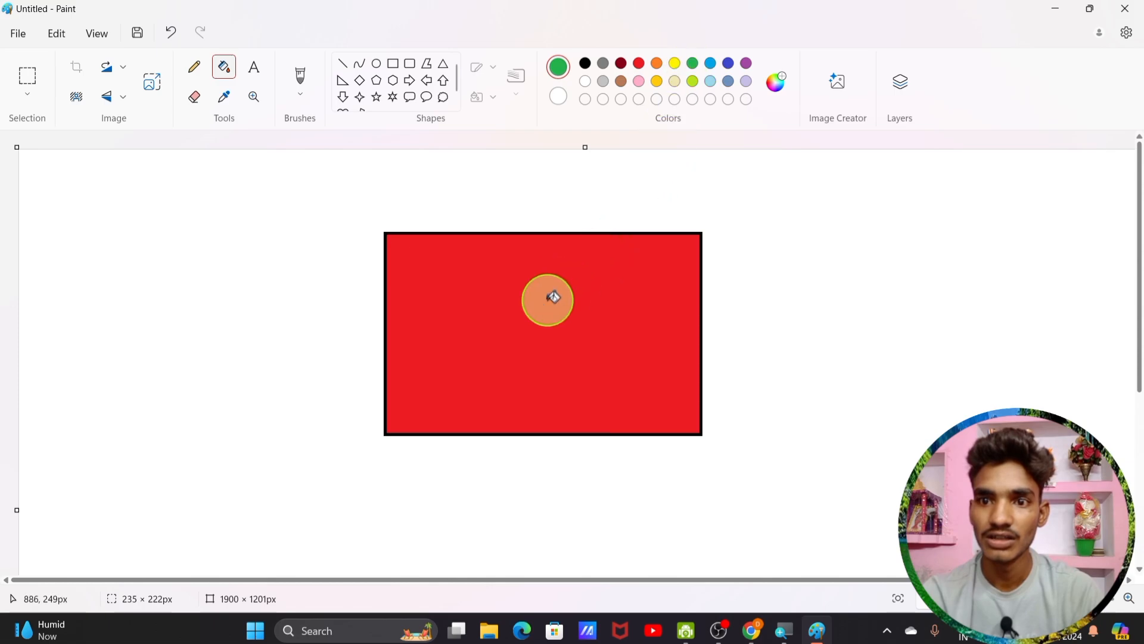
click(553, 297)
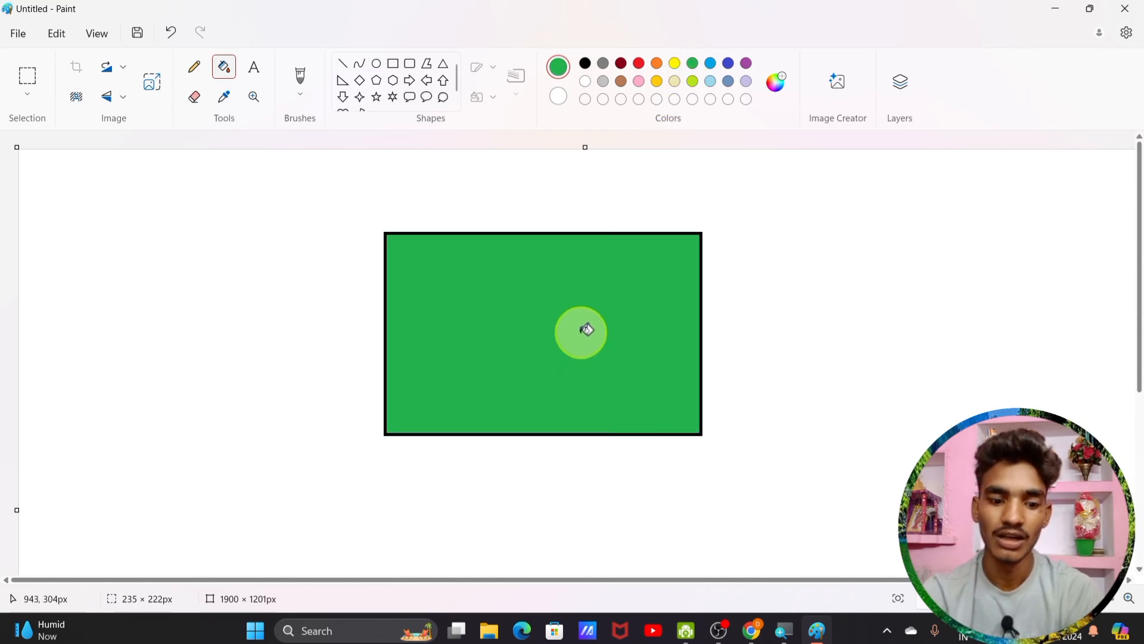
key(ctrl+z)
key(ctrl+z)
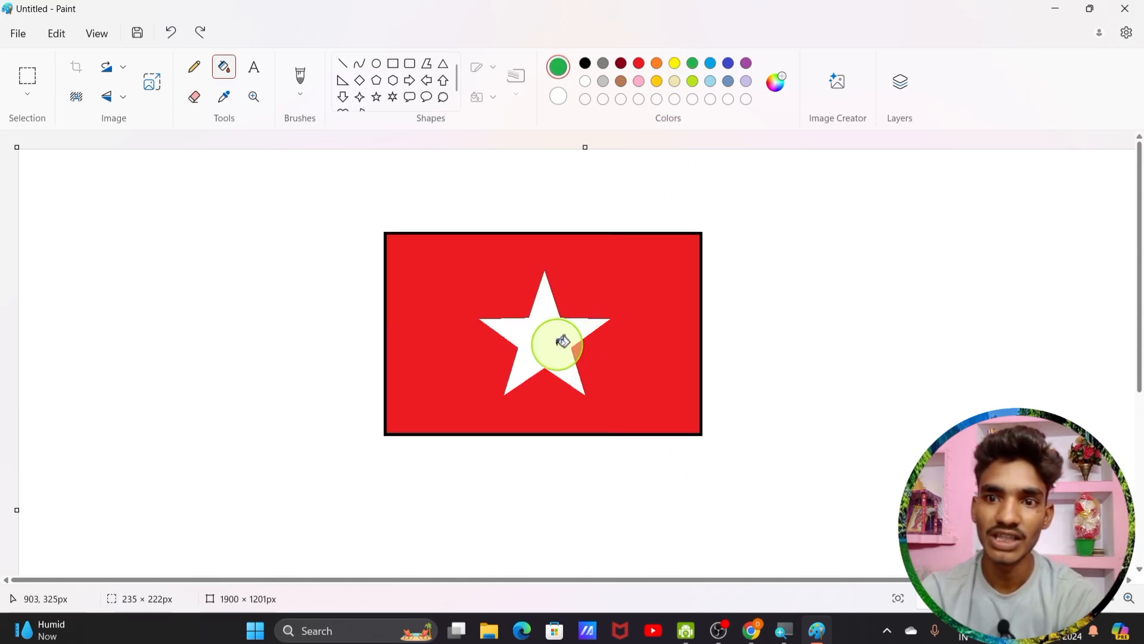
click(563, 342)
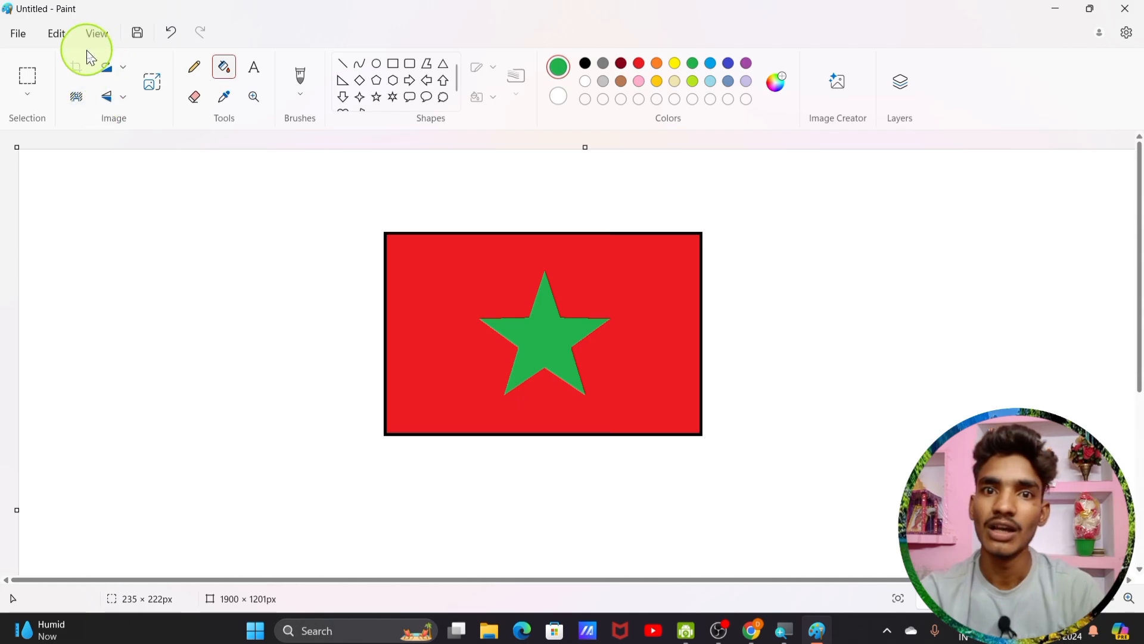
click(27, 93)
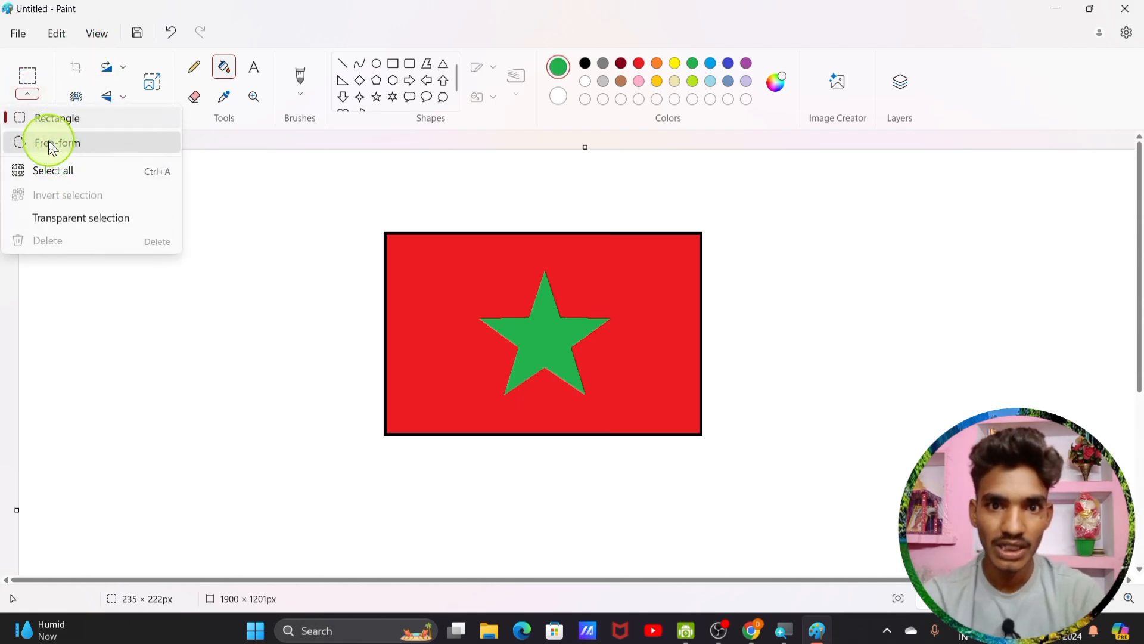
click(53, 146)
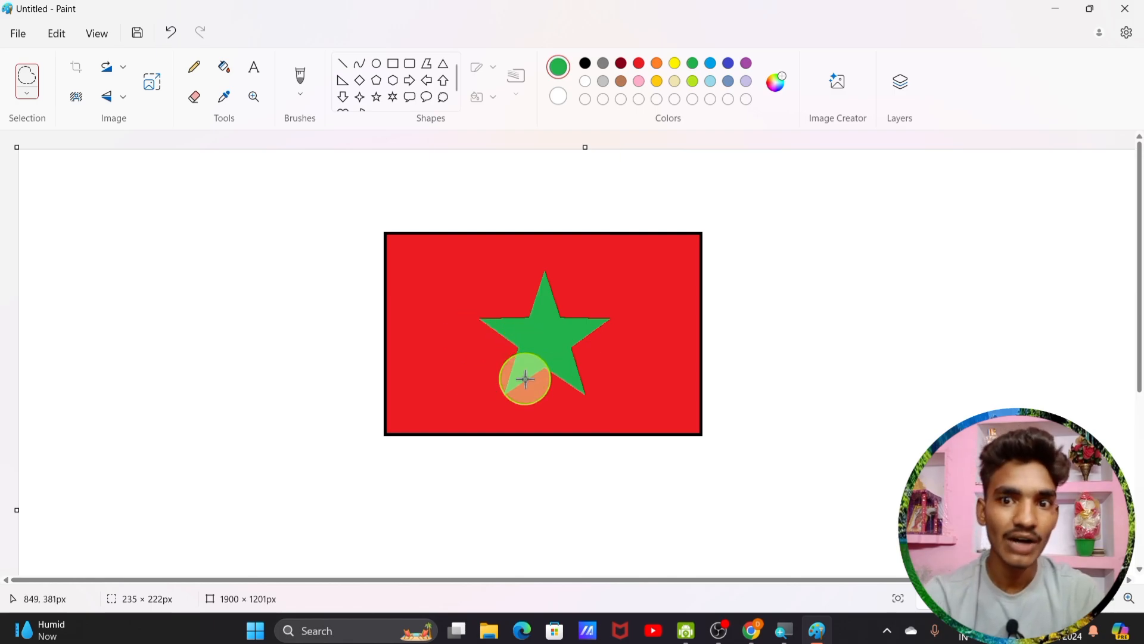
mouse_move(435, 370)
mouse_down()
mouse_move(438, 287)
mouse_move(461, 272)
mouse_move(491, 276)
mouse_move(527, 310)
mouse_move(542, 359)
mouse_move(517, 402)
mouse_move(486, 407)
mouse_move(432, 372)
mouse_up()
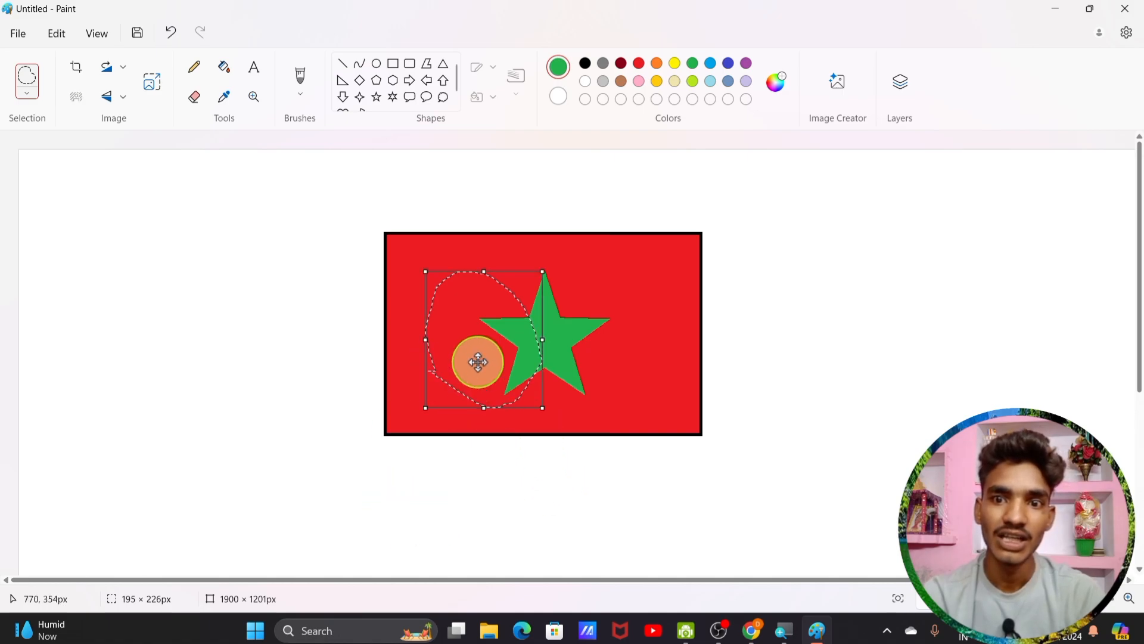
drag(468, 324, 792, 339)
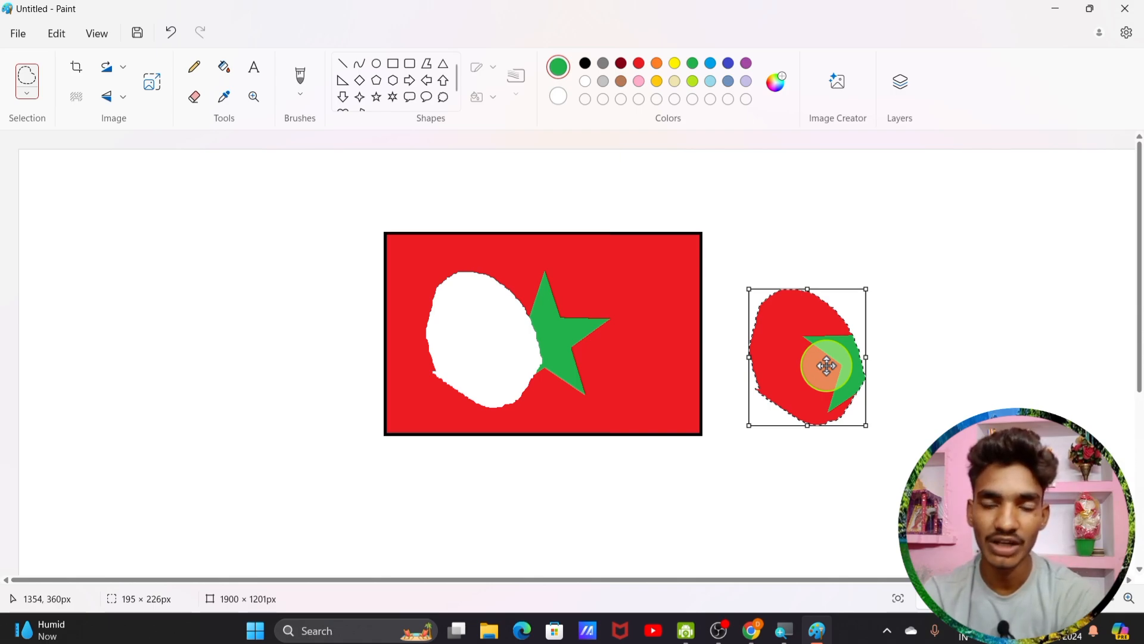
click(172, 35)
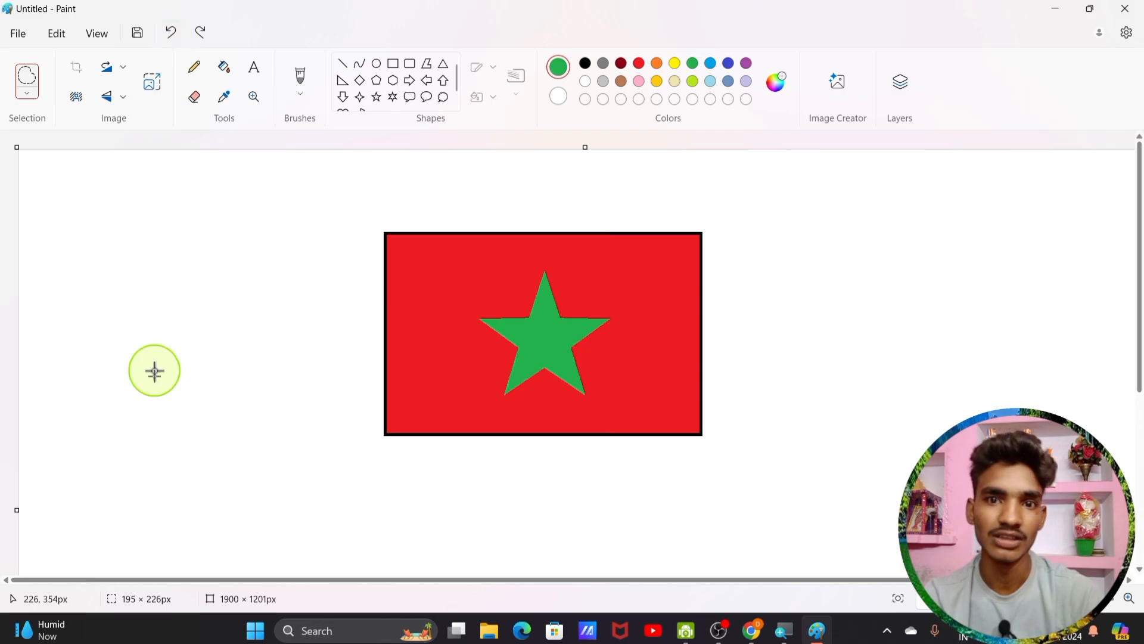
click(24, 97)
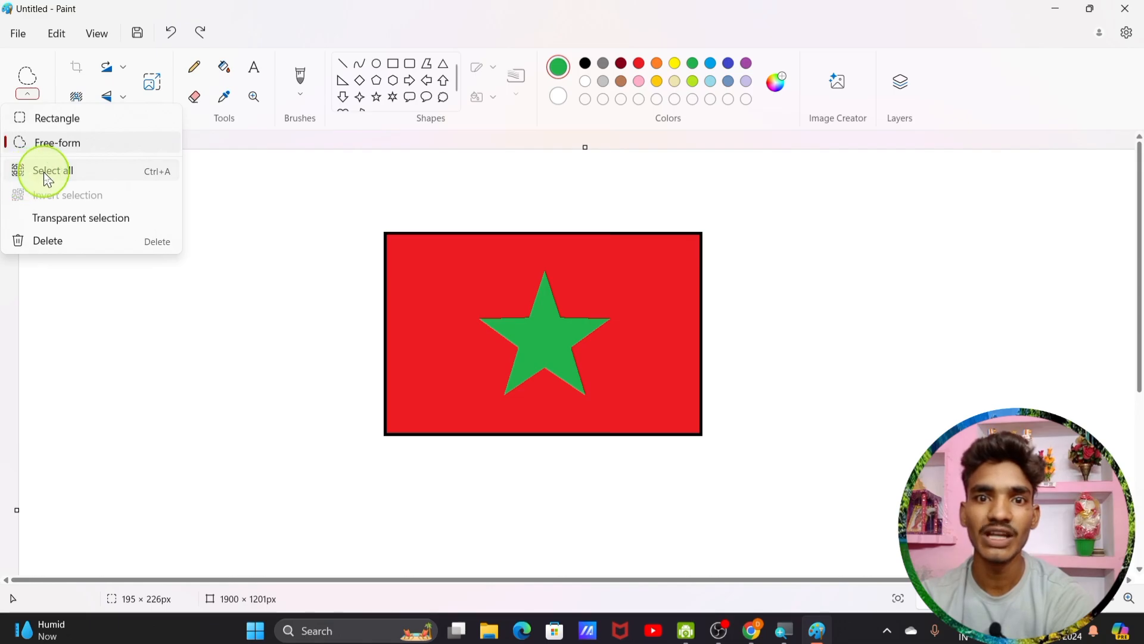
click(43, 172)
drag(544, 336, 368, 458)
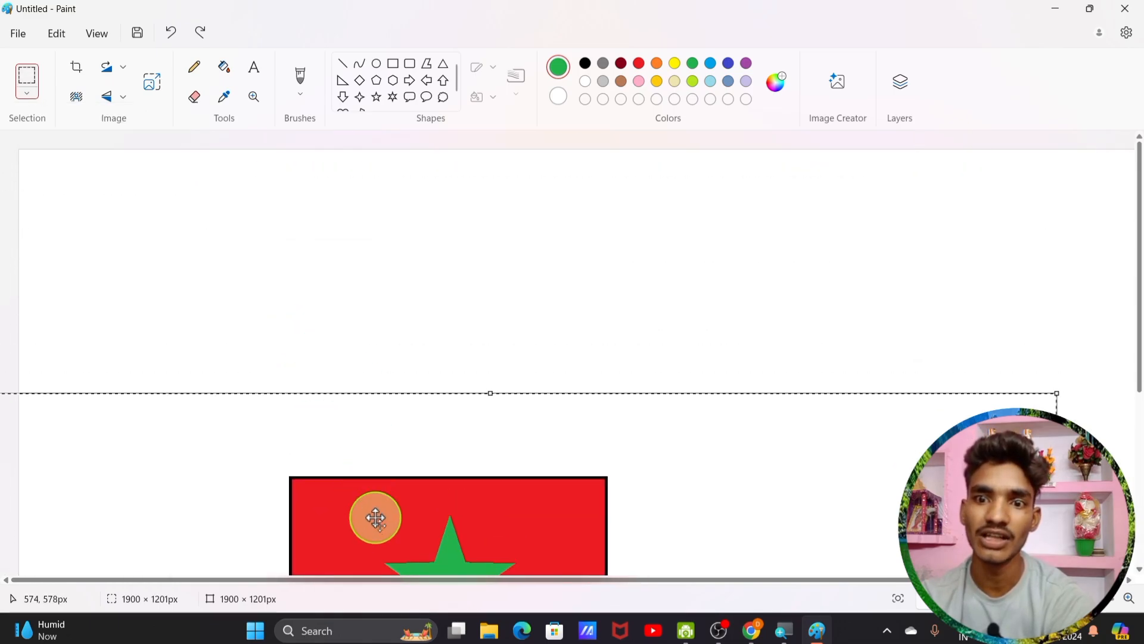
key(ctrl+z)
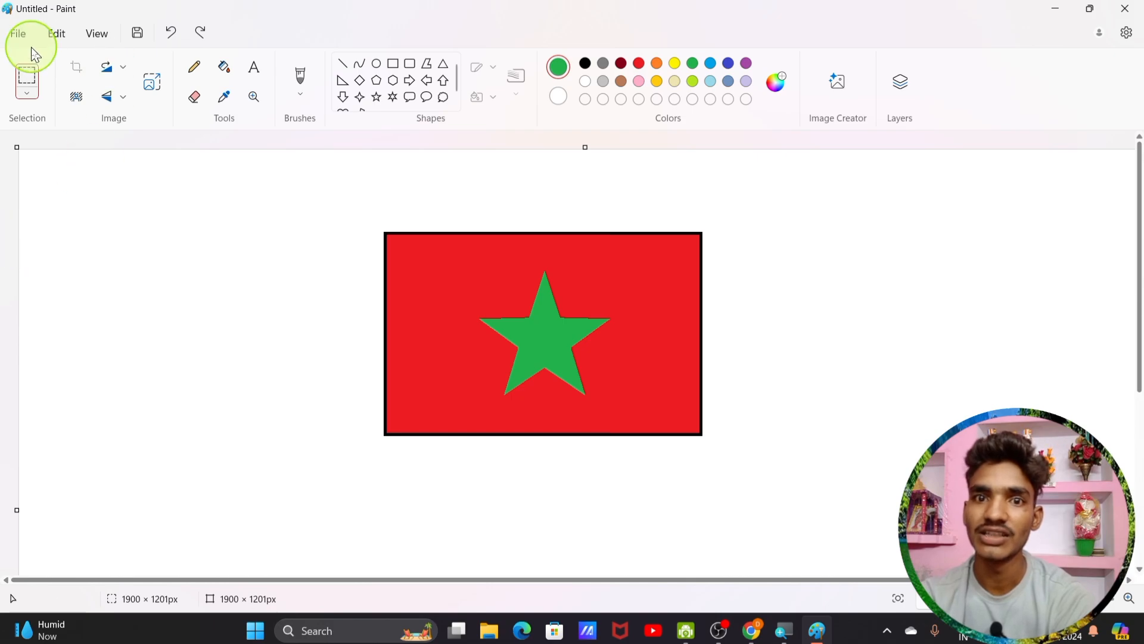
click(27, 94)
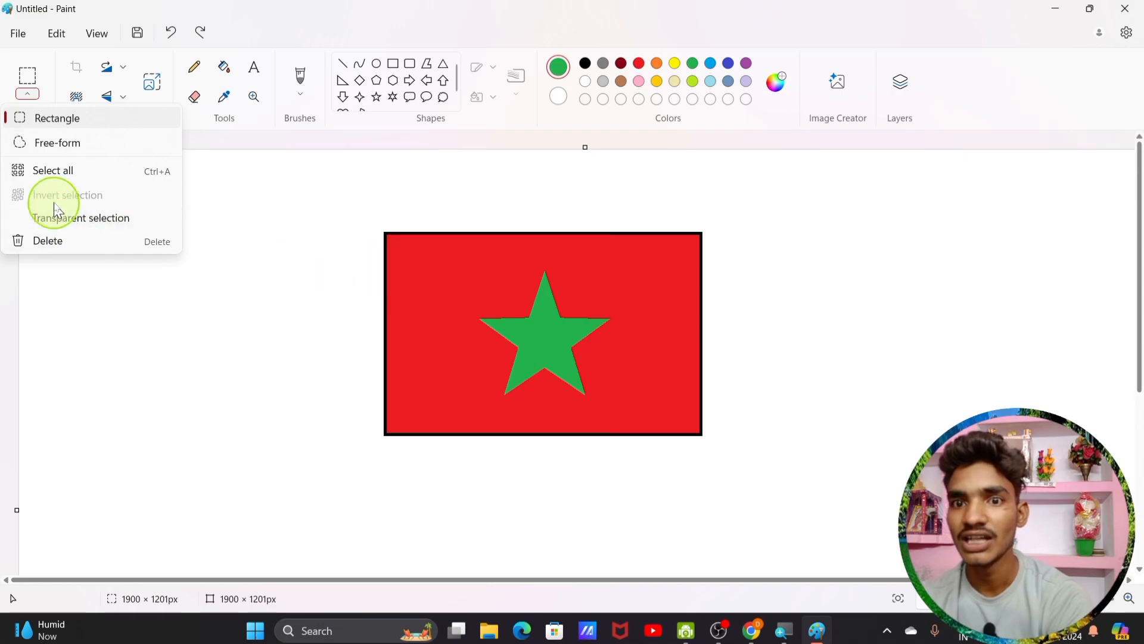
Step: Draw a rectangular selection box around the green star
click(482, 312)
click(537, 347)
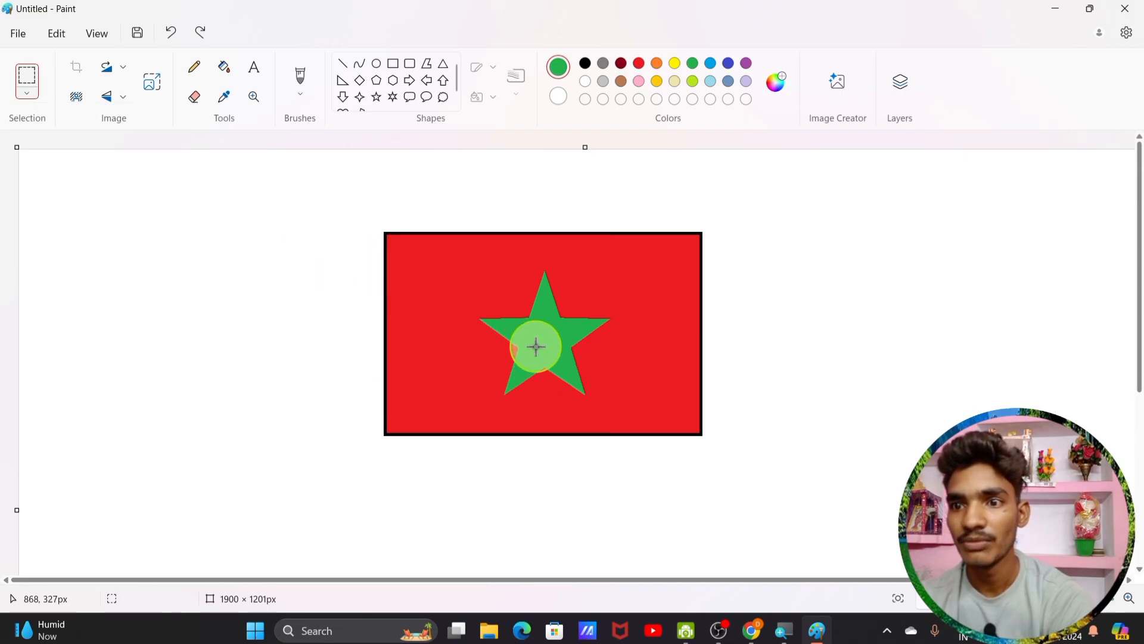
click(29, 95)
click(43, 120)
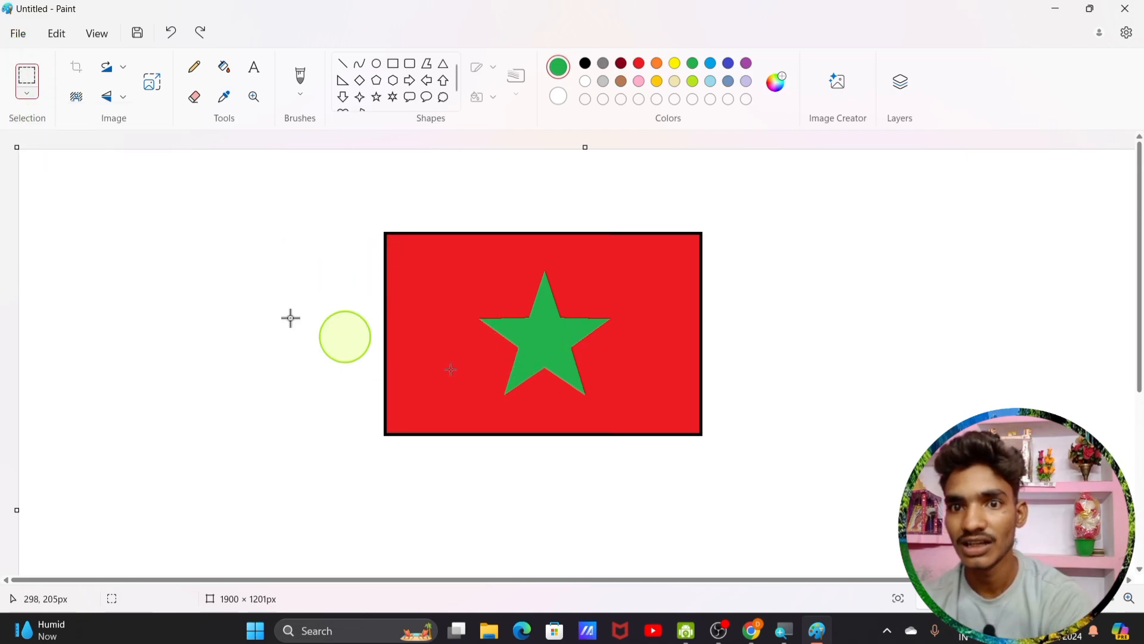
drag(464, 259, 642, 423)
Step: Invert the selection and drag the red frame around, then undo the move
click(28, 94)
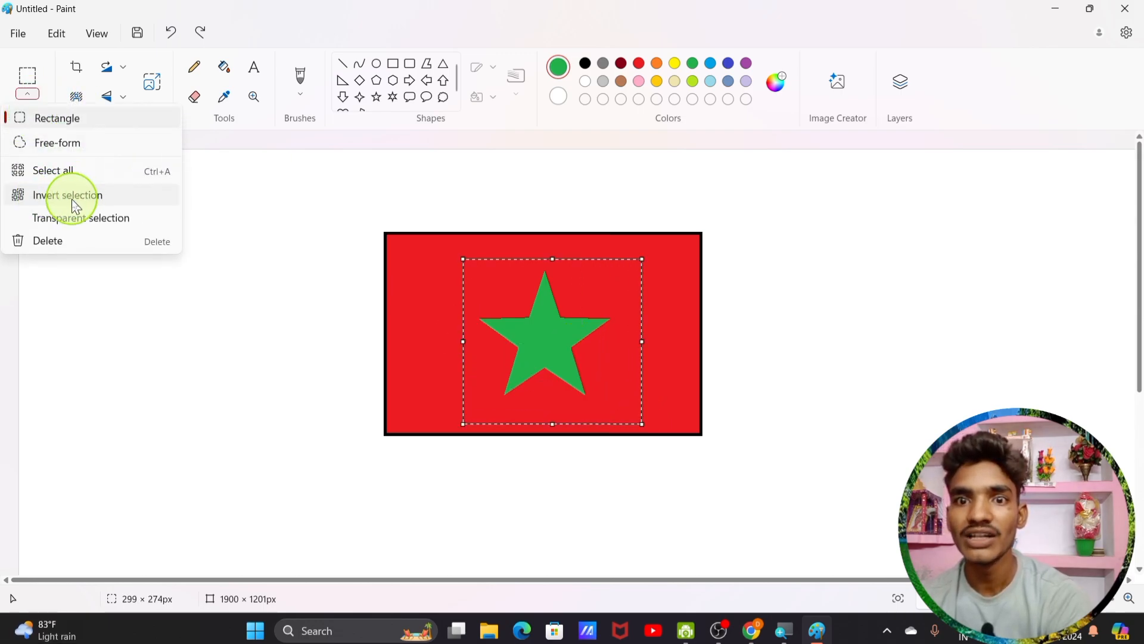
click(95, 205)
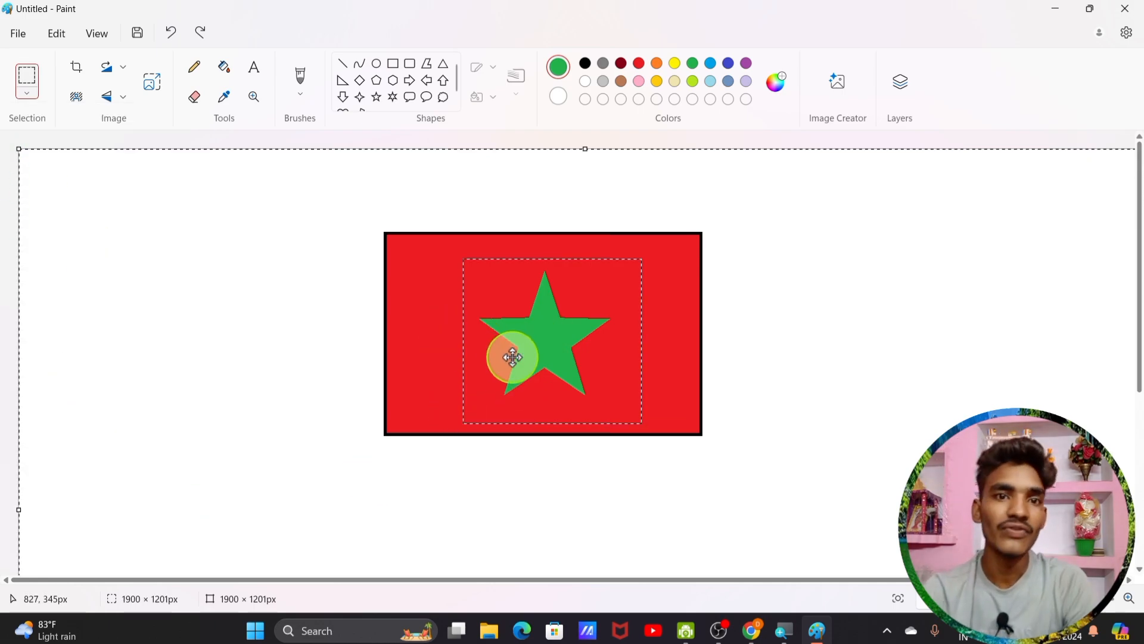
drag(768, 340, 507, 352)
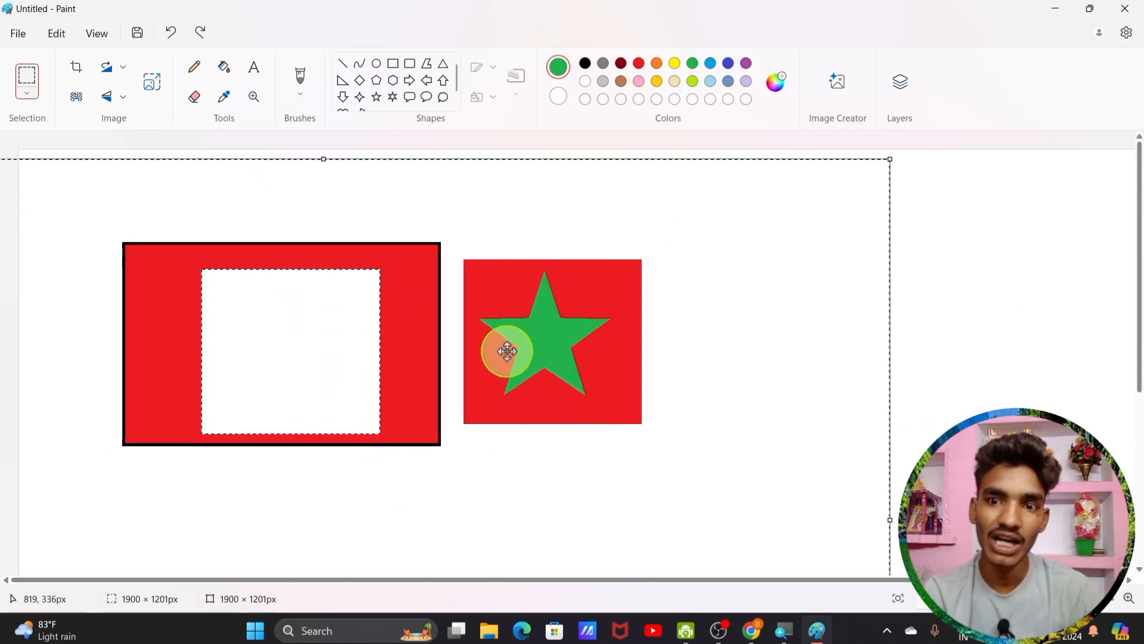
drag(508, 352, 1076, 350)
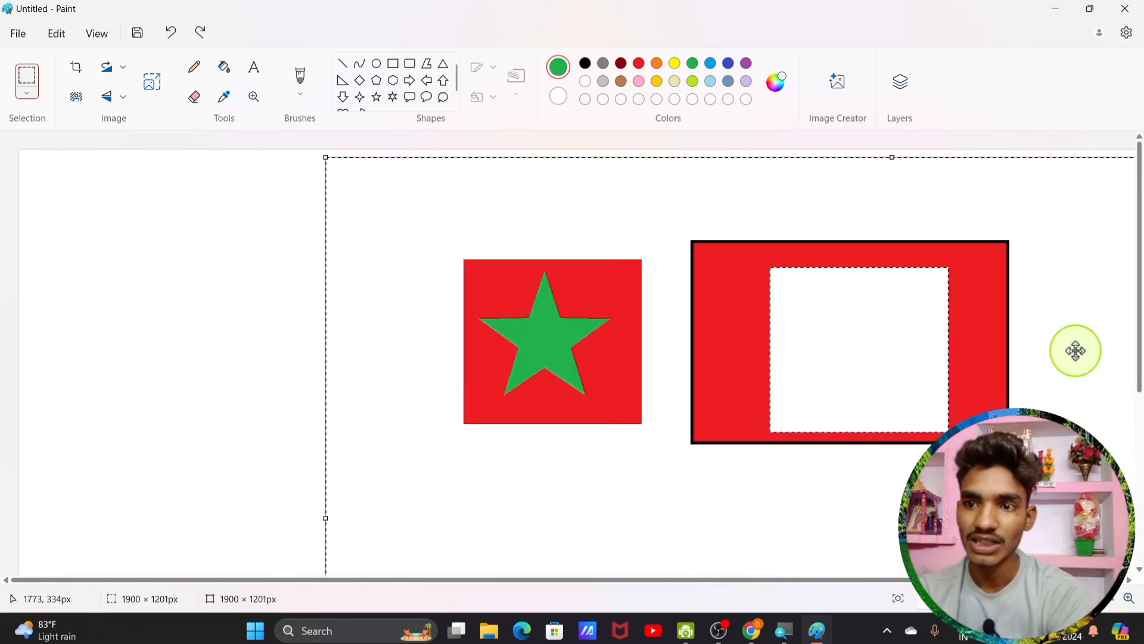
key(ctrl+z)
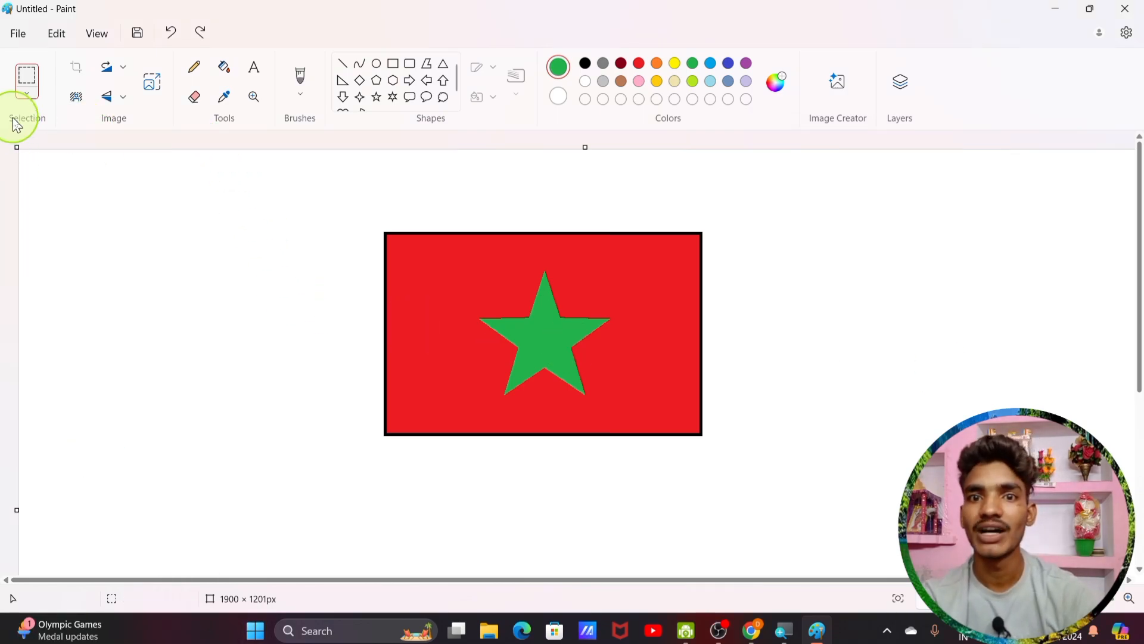
click(27, 94)
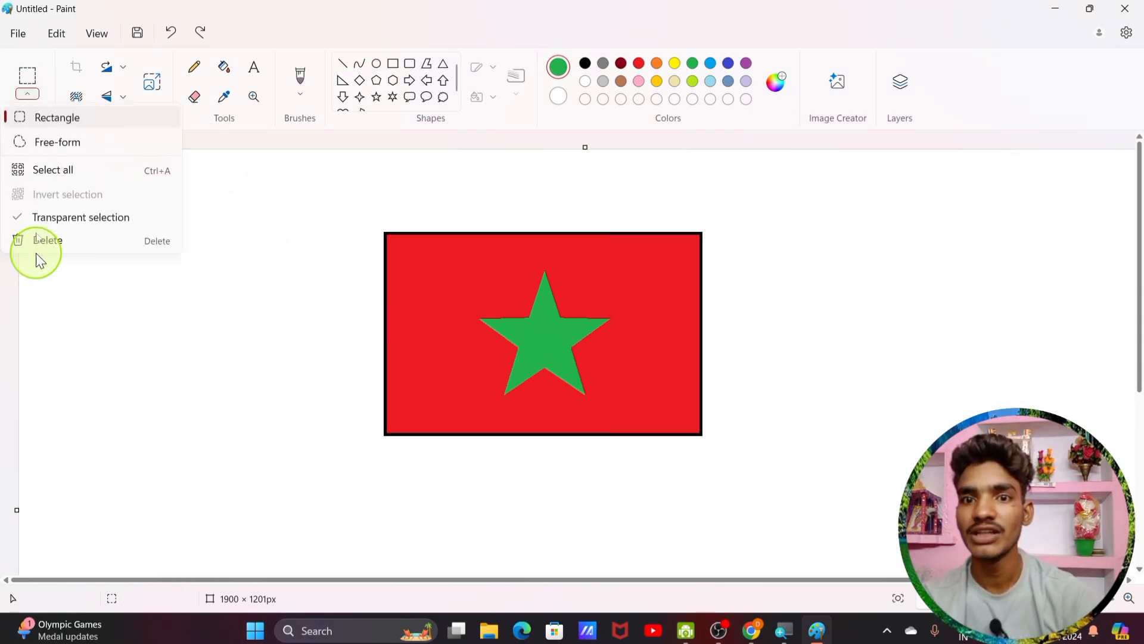
click(48, 217)
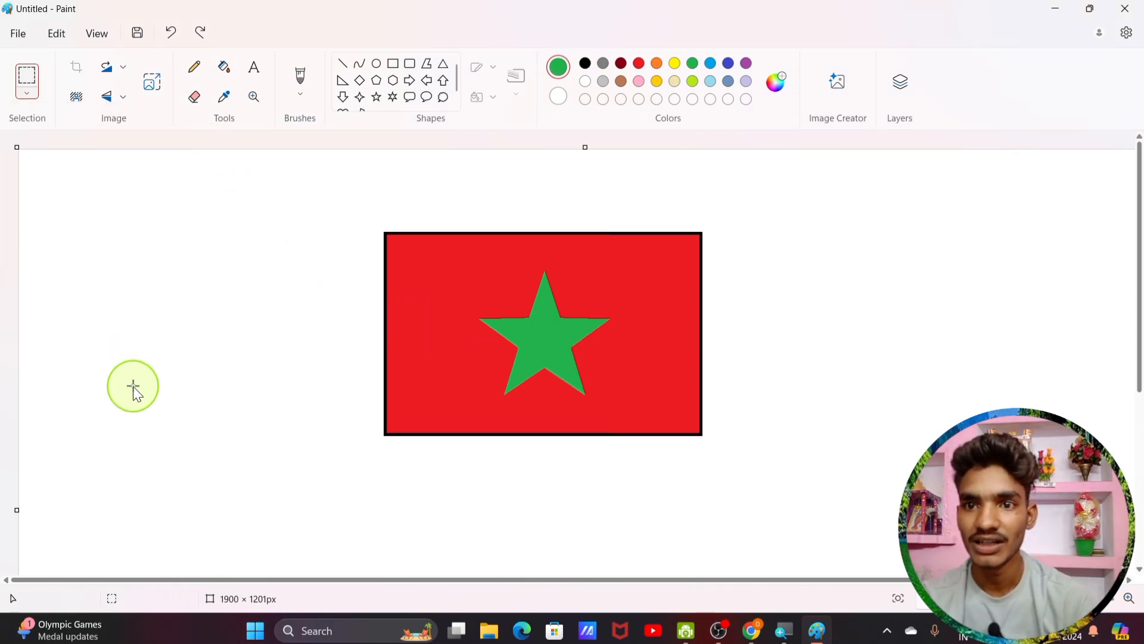
click(376, 63)
drag(213, 344, 222, 355)
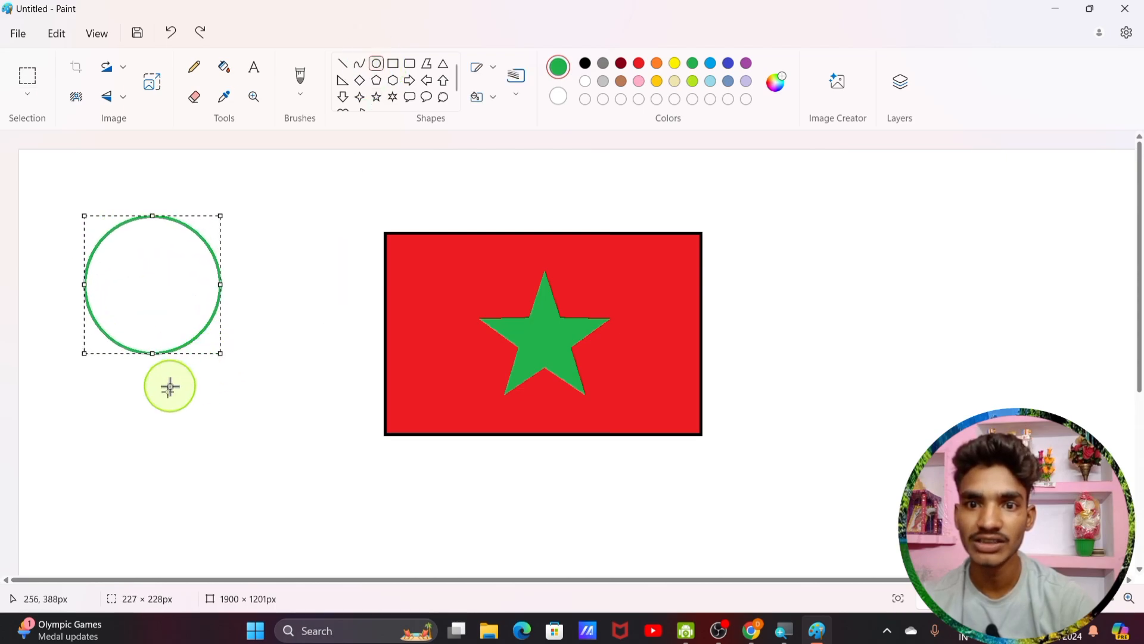
mouse_move(146, 380)
mouse_down()
mouse_move(299, 506)
mouse_move(295, 540)
mouse_up()
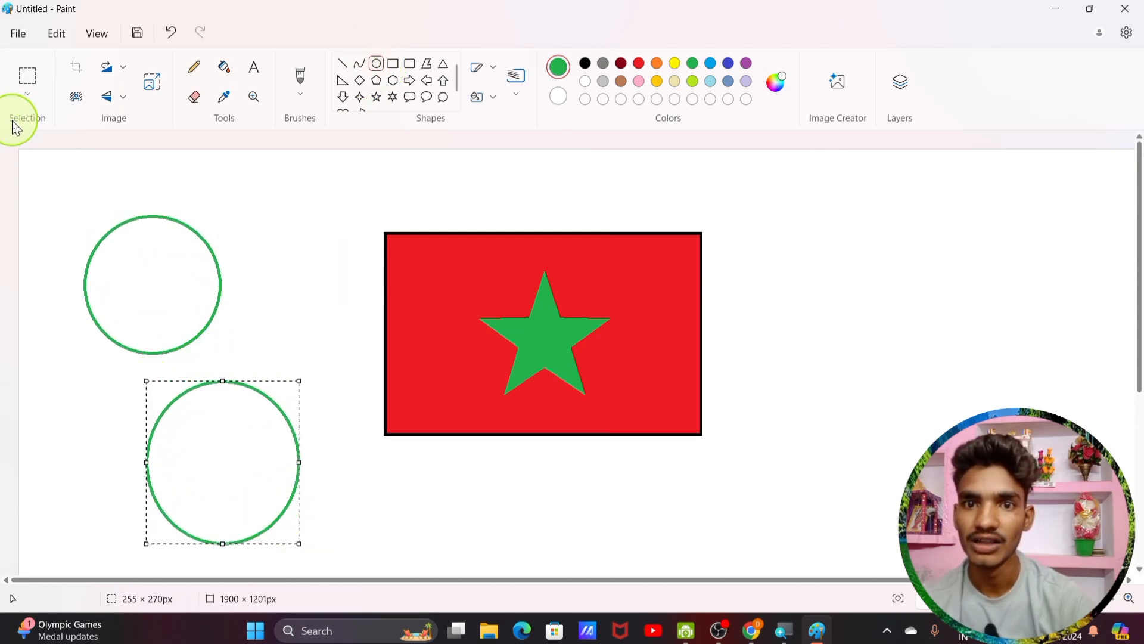
click(28, 92)
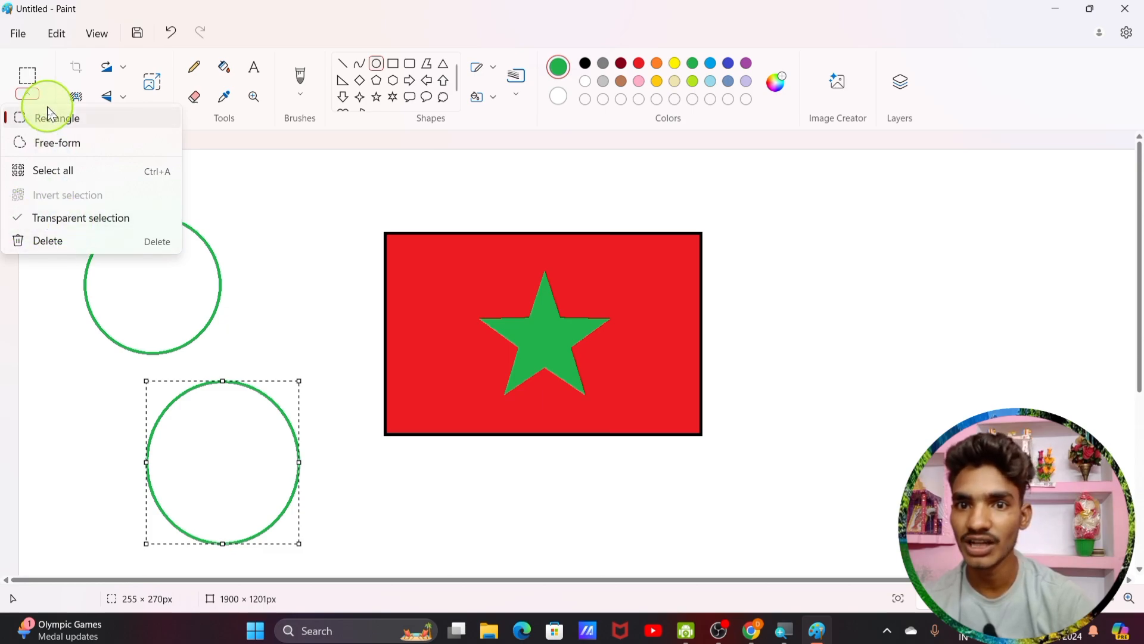
click(56, 119)
drag(105, 355, 329, 569)
drag(272, 500, 214, 212)
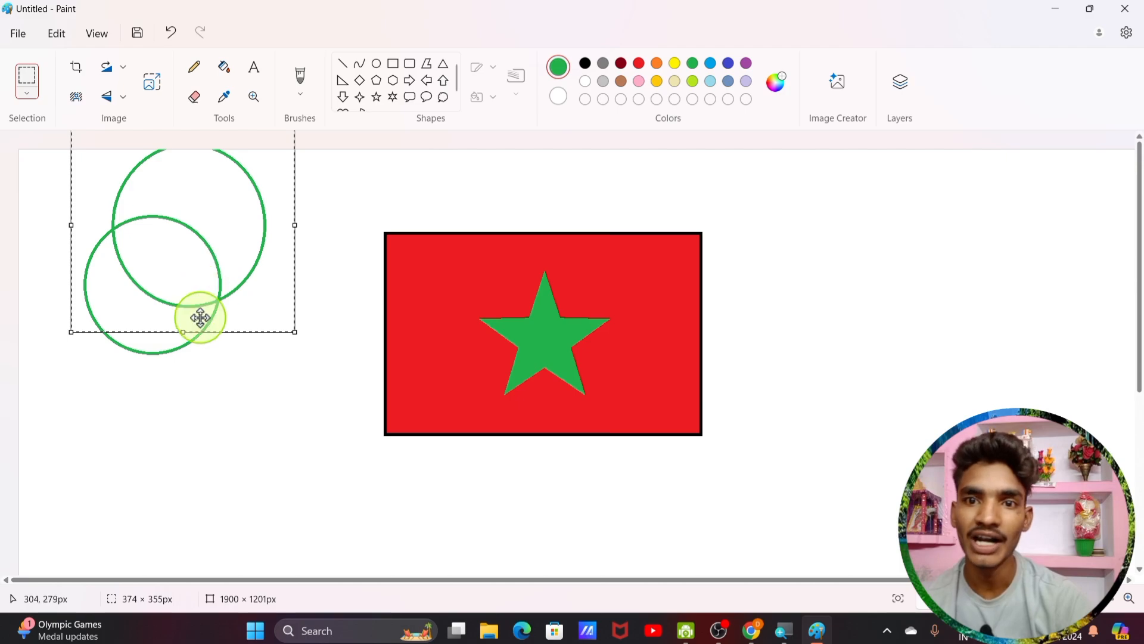
key(ctrl+z)
key(ctrl+z)
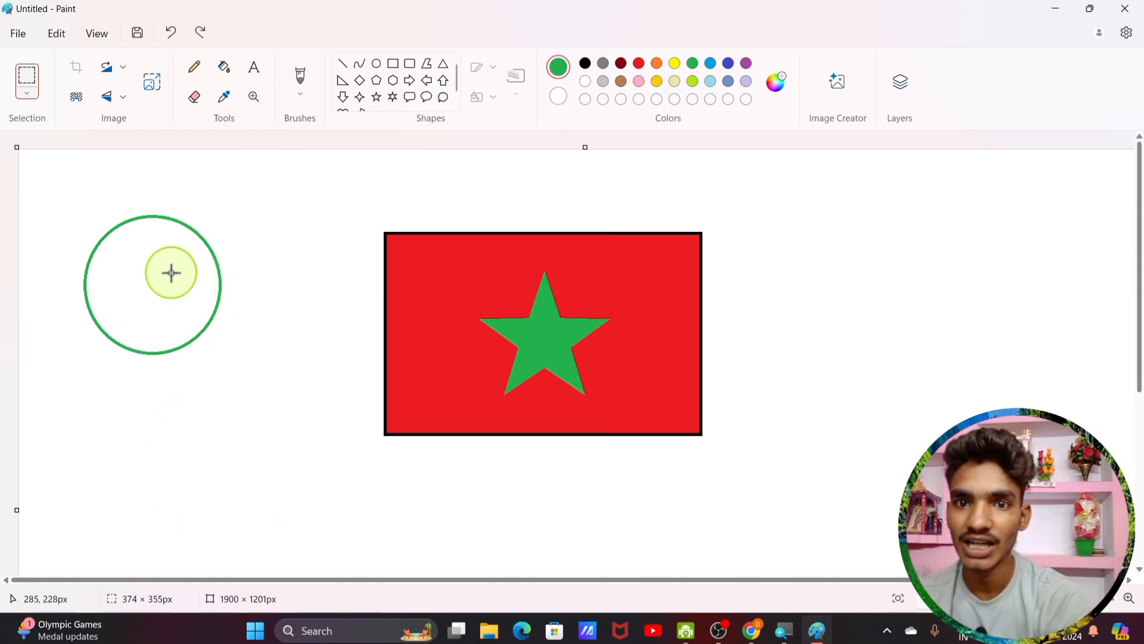
click(23, 95)
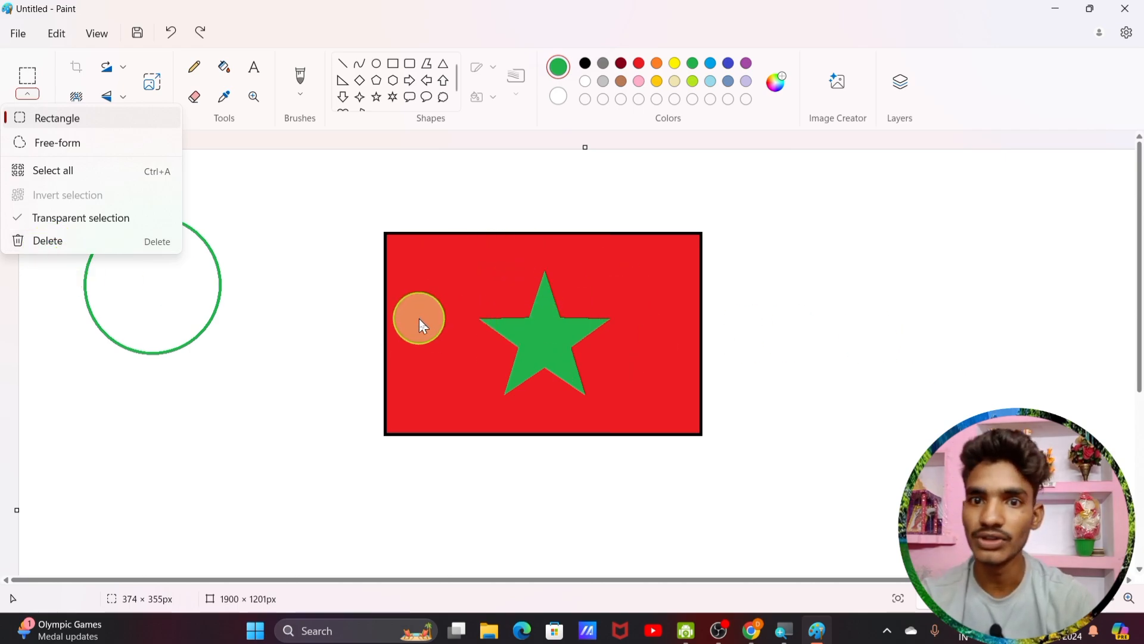
click(140, 245)
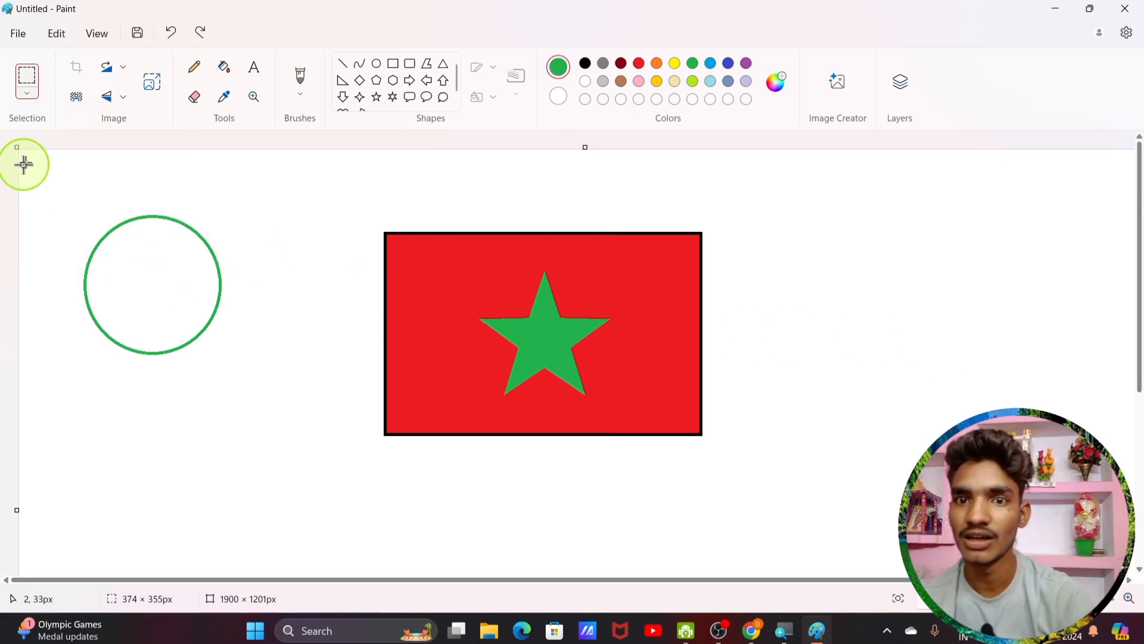
drag(43, 169, 207, 364)
drag(209, 366, 235, 400)
drag(250, 413, 308, 457)
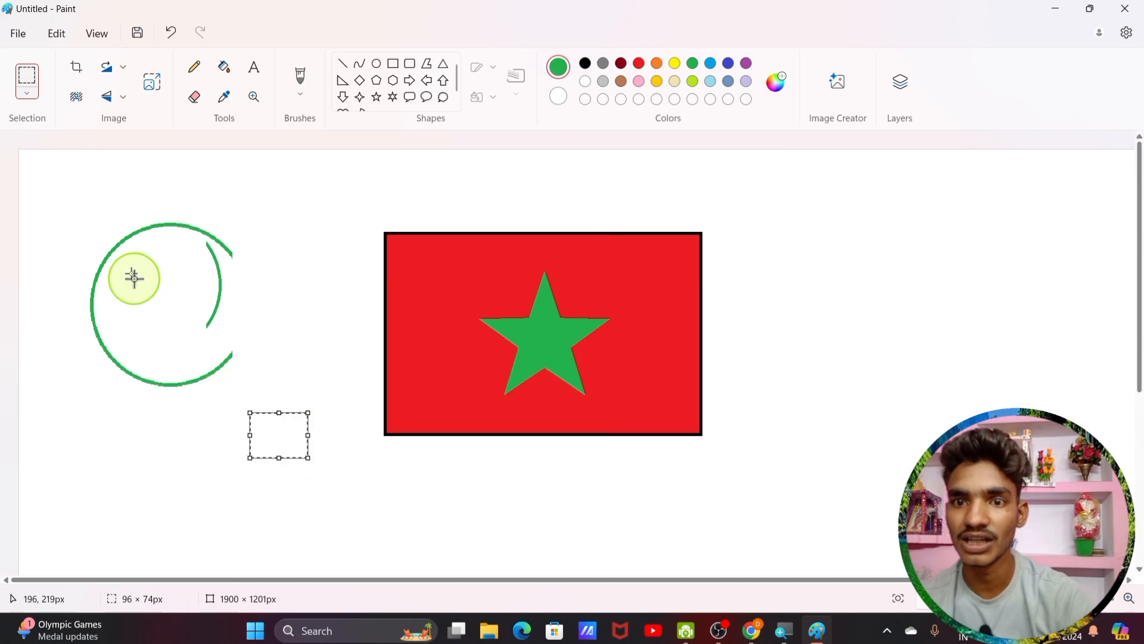
drag(80, 188, 383, 472)
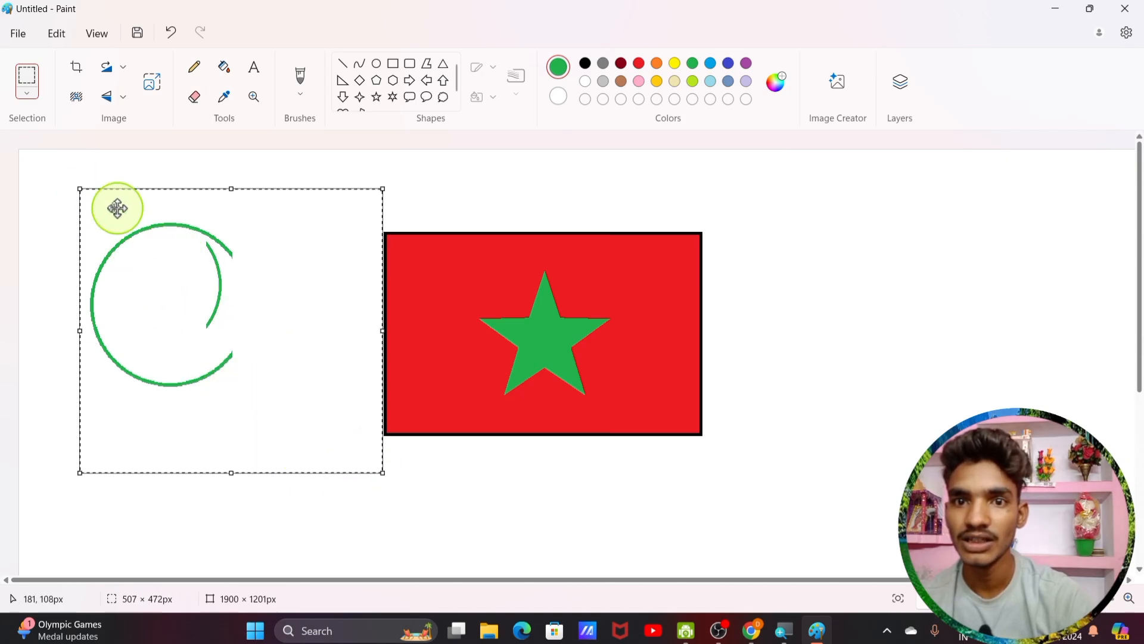
click(27, 95)
click(37, 238)
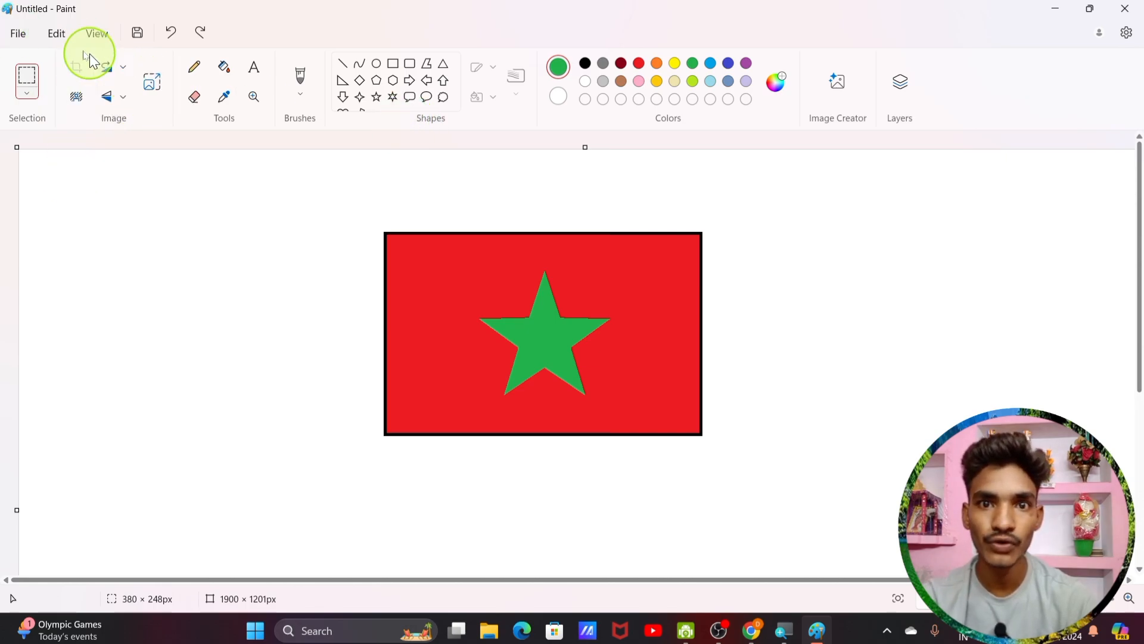
Step: Import the 'download' photo of the woman and enlarge it to 444 × 293 px beside the flag
click(19, 32)
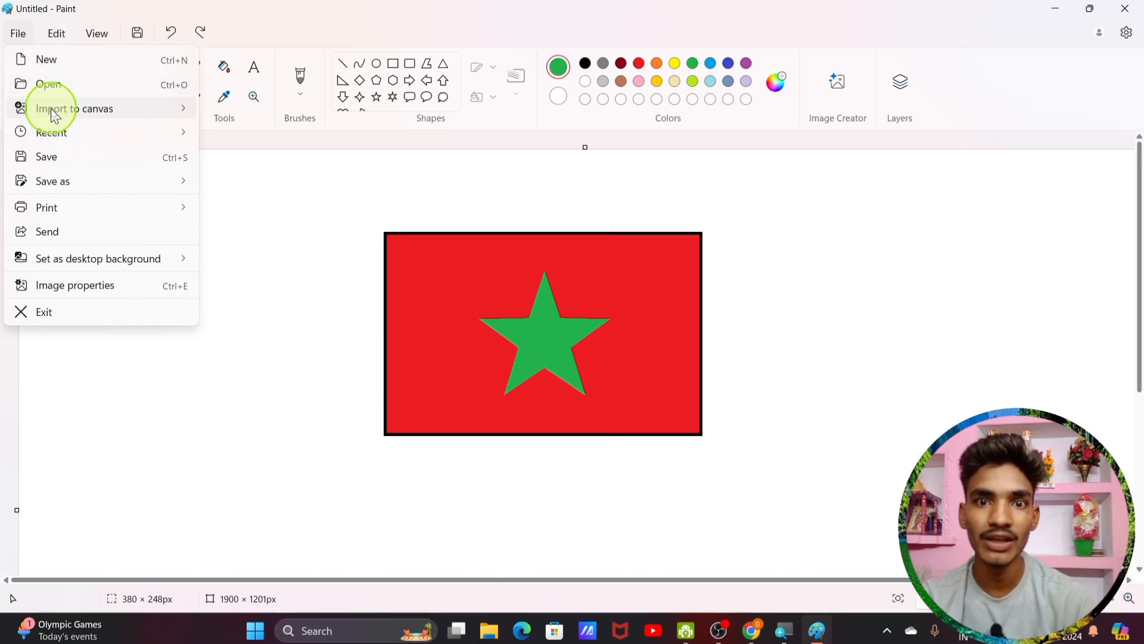
mouse_move(51, 108)
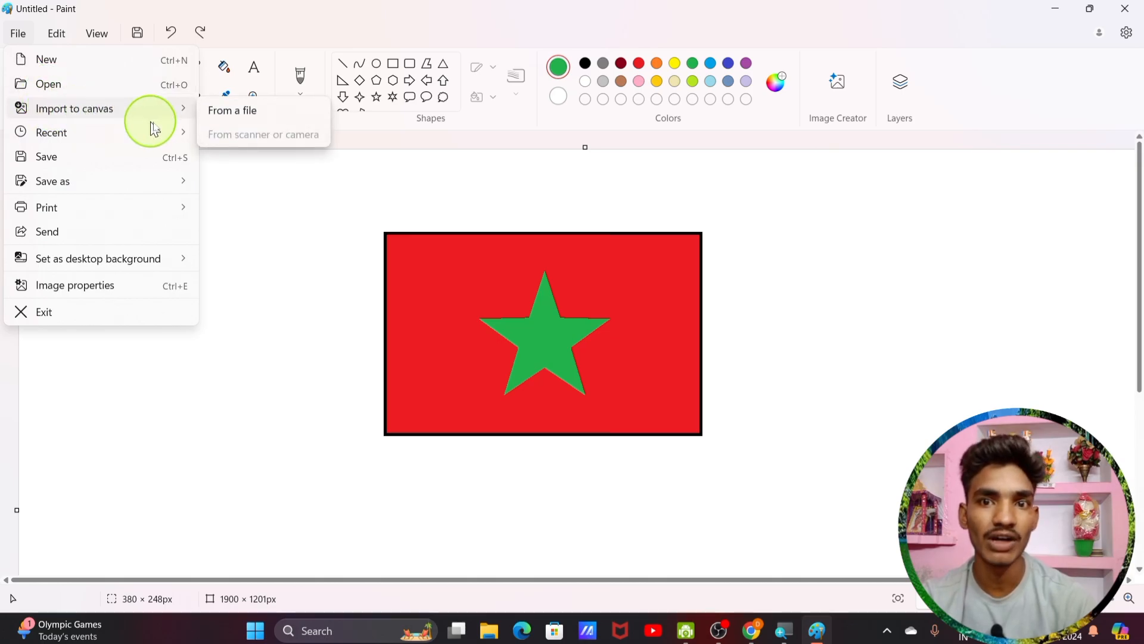
click(257, 115)
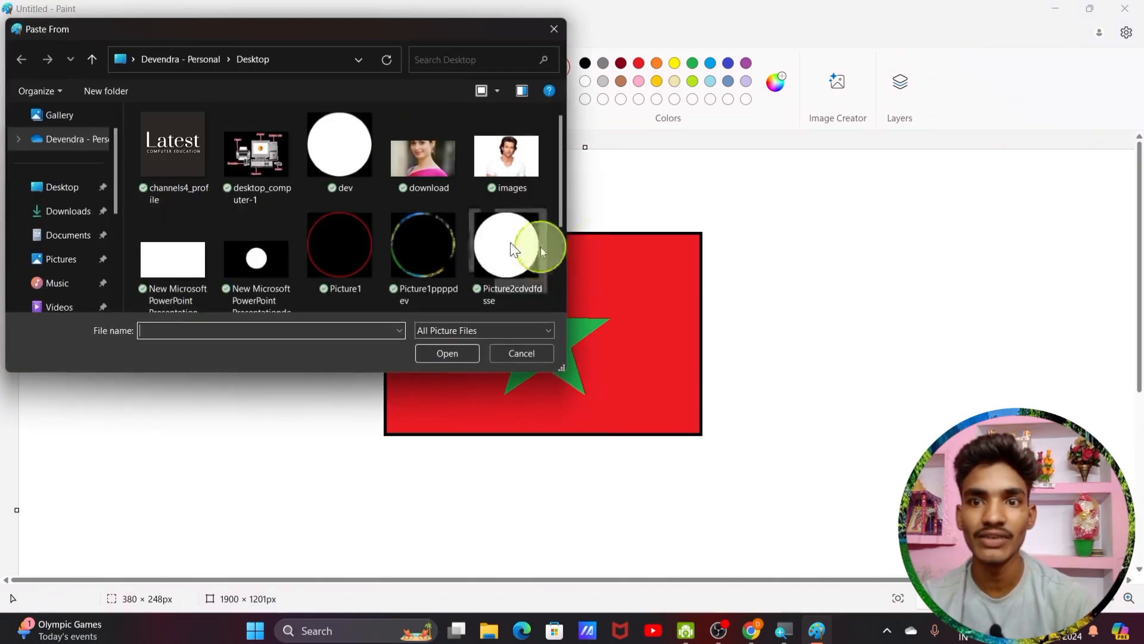
double_click(456, 162)
drag(101, 211, 139, 272)
mouse_move(237, 311)
mouse_down()
mouse_move(286, 340)
mouse_move(321, 387)
mouse_move(236, 299)
mouse_up()
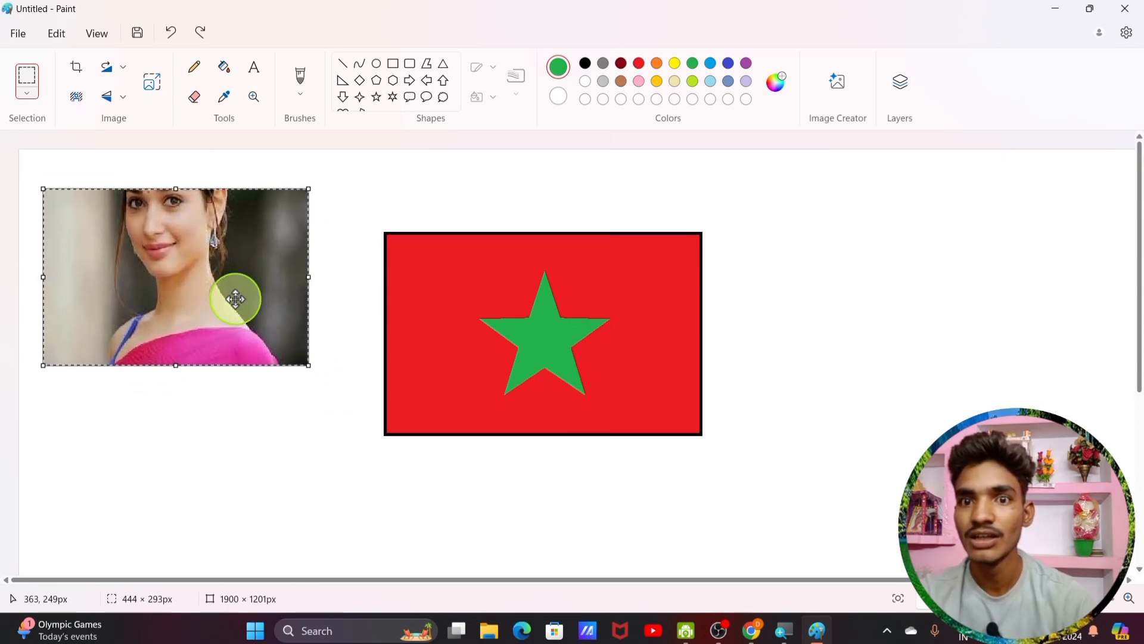
click(75, 76)
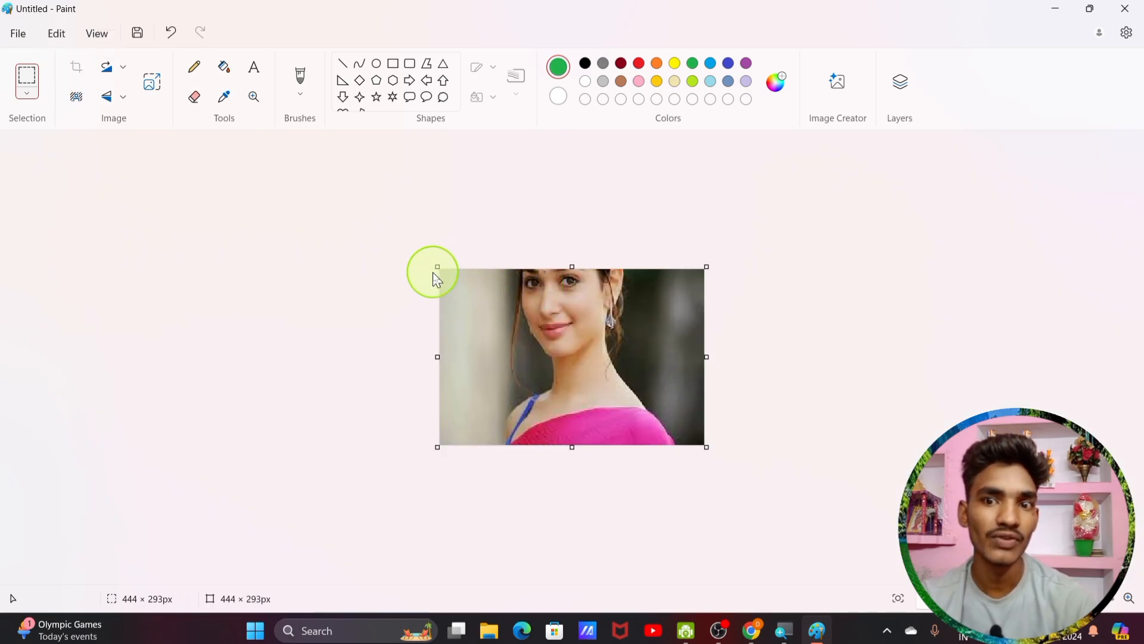
drag(440, 268, 492, 258)
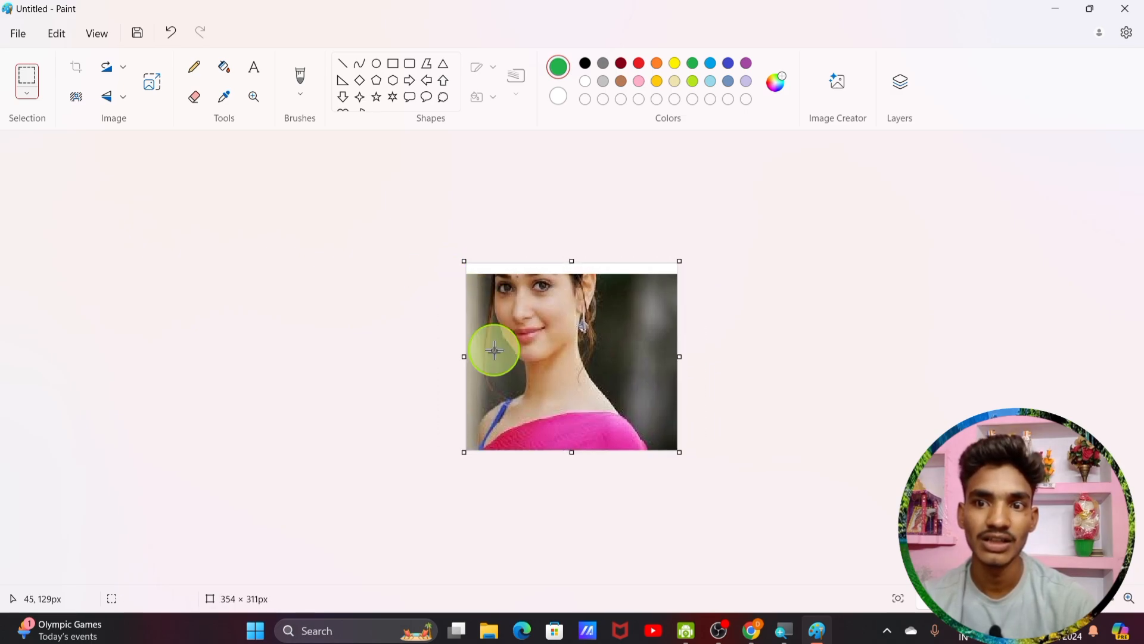
drag(574, 255, 567, 274)
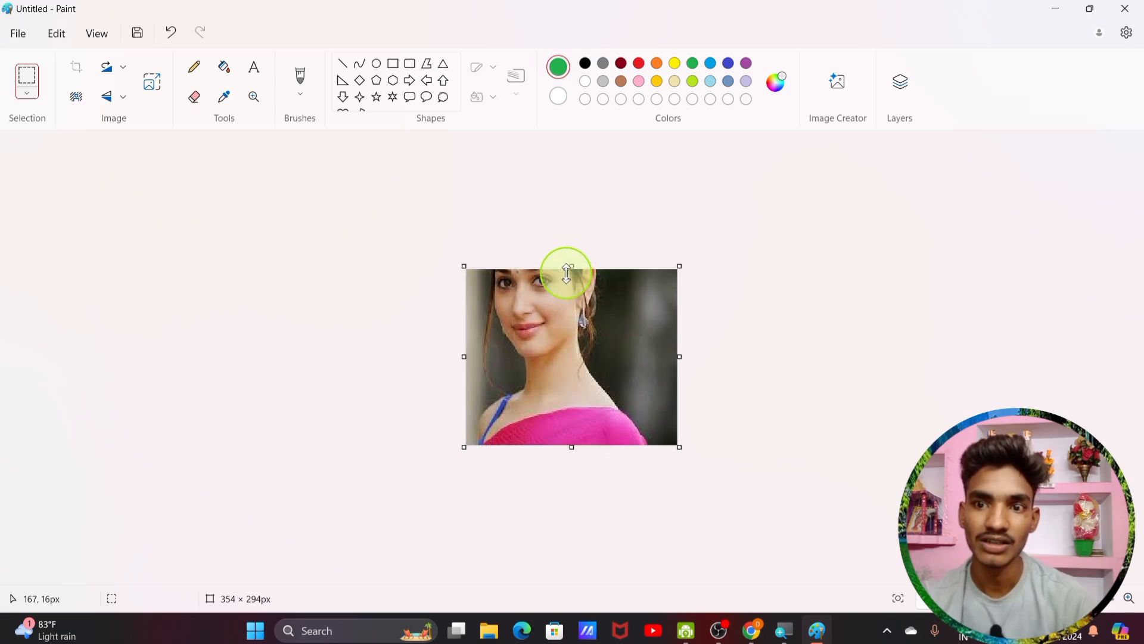
key(ctrl+z)
key(ctrl+z)
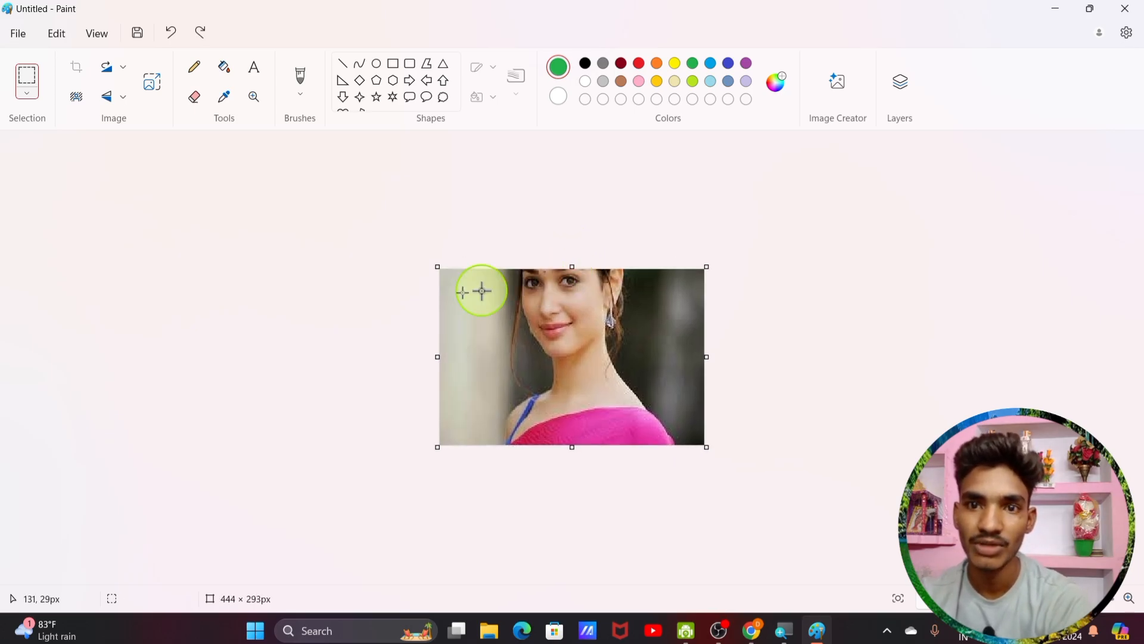
key(ctrl+z)
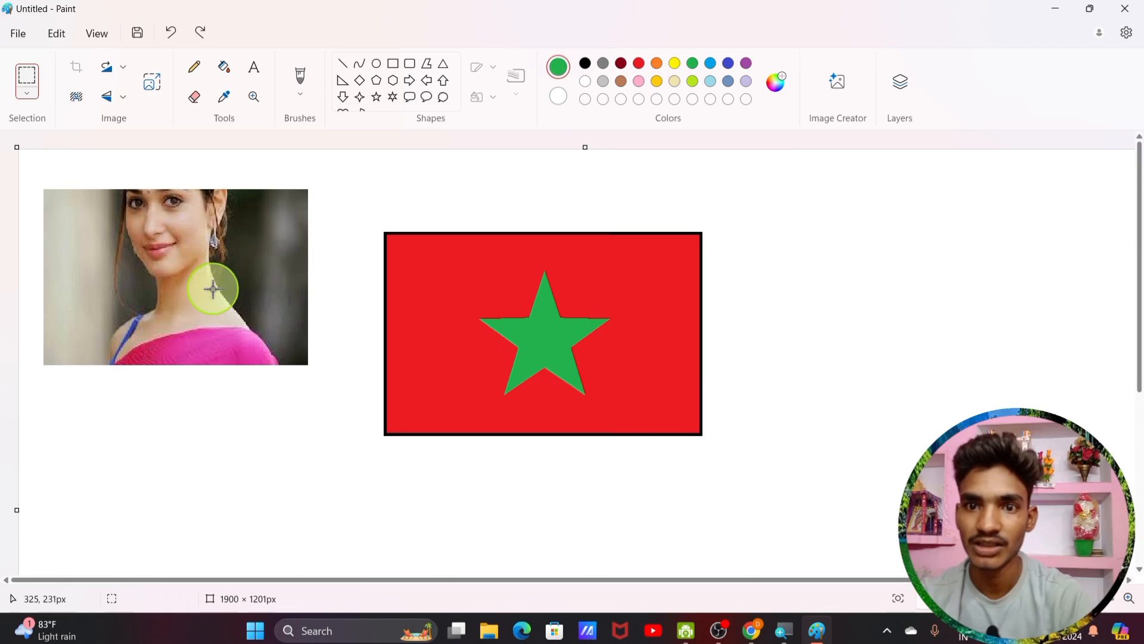
click(122, 79)
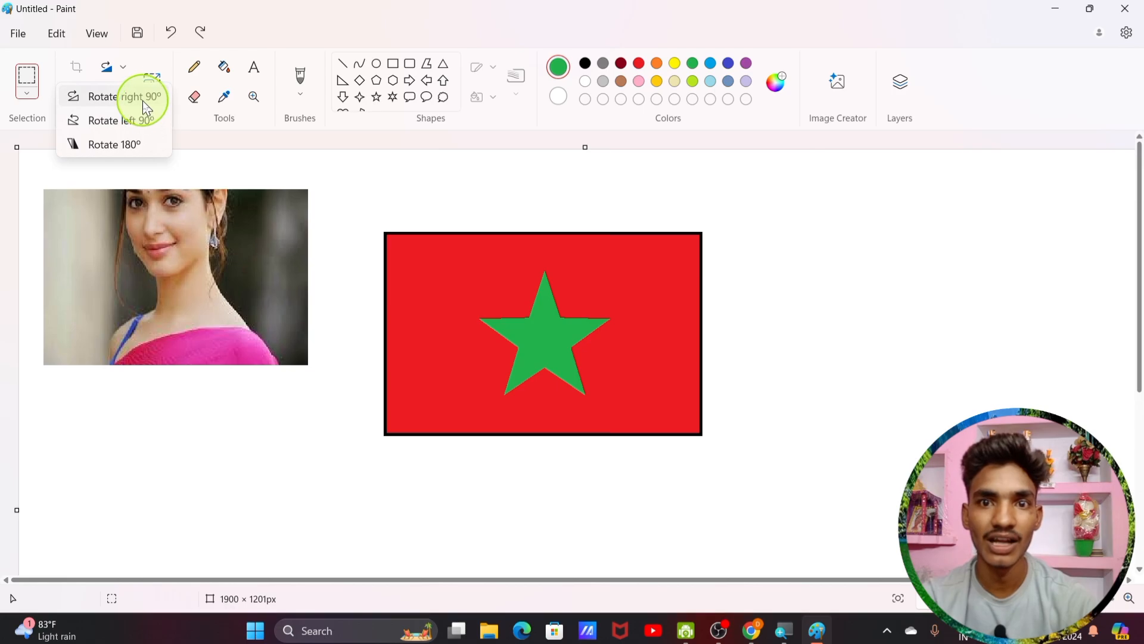
click(141, 96)
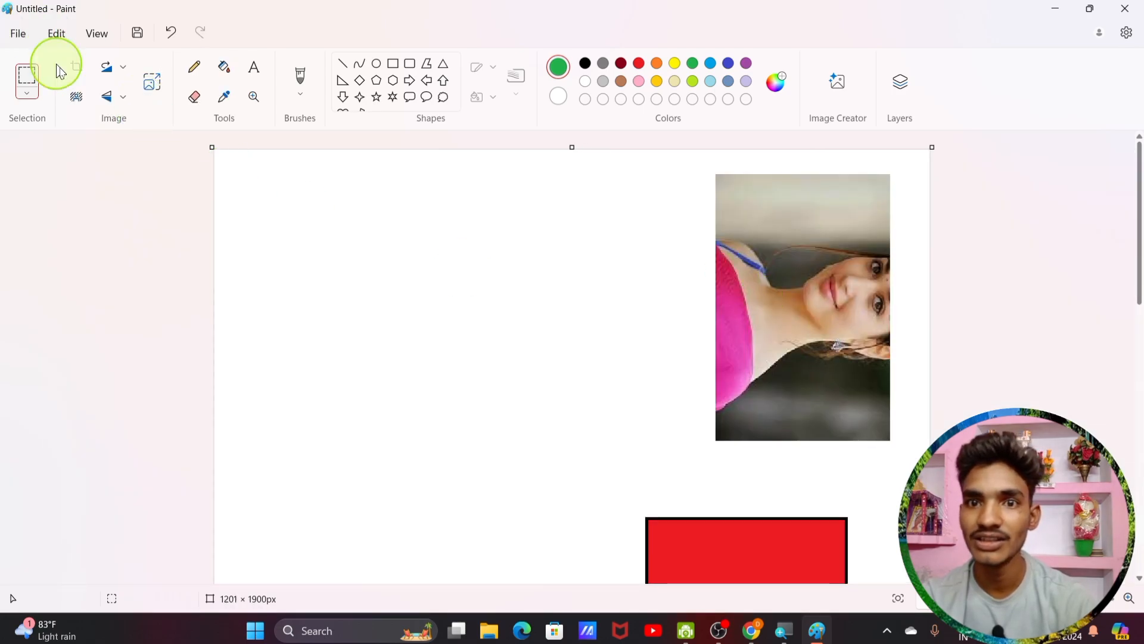
key(ctrl+z)
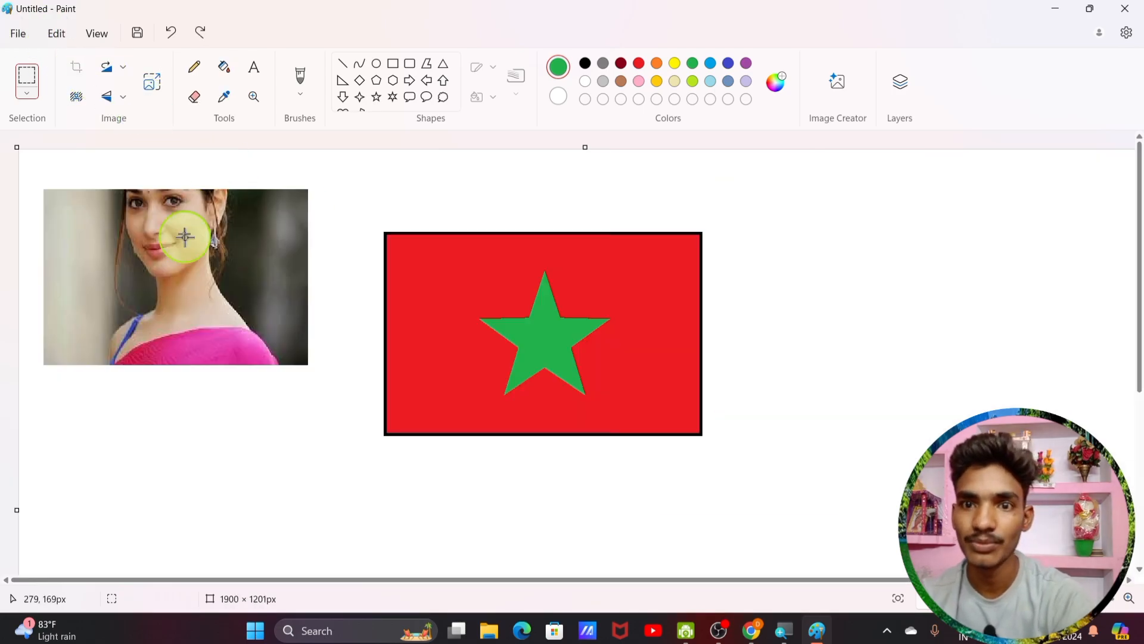
click(27, 77)
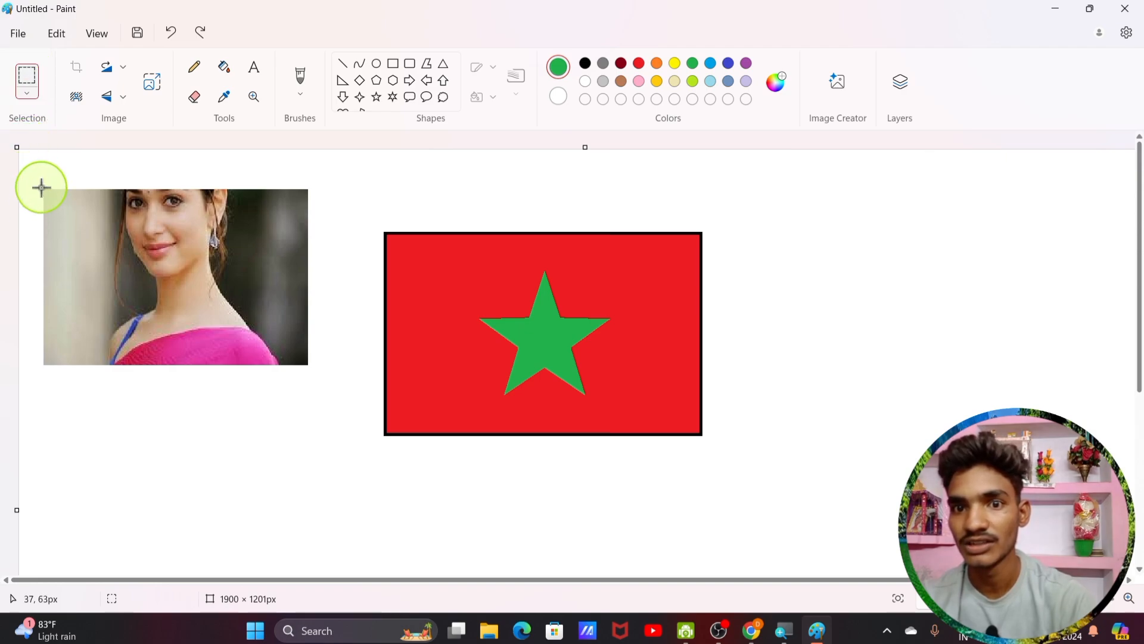
drag(41, 187, 304, 366)
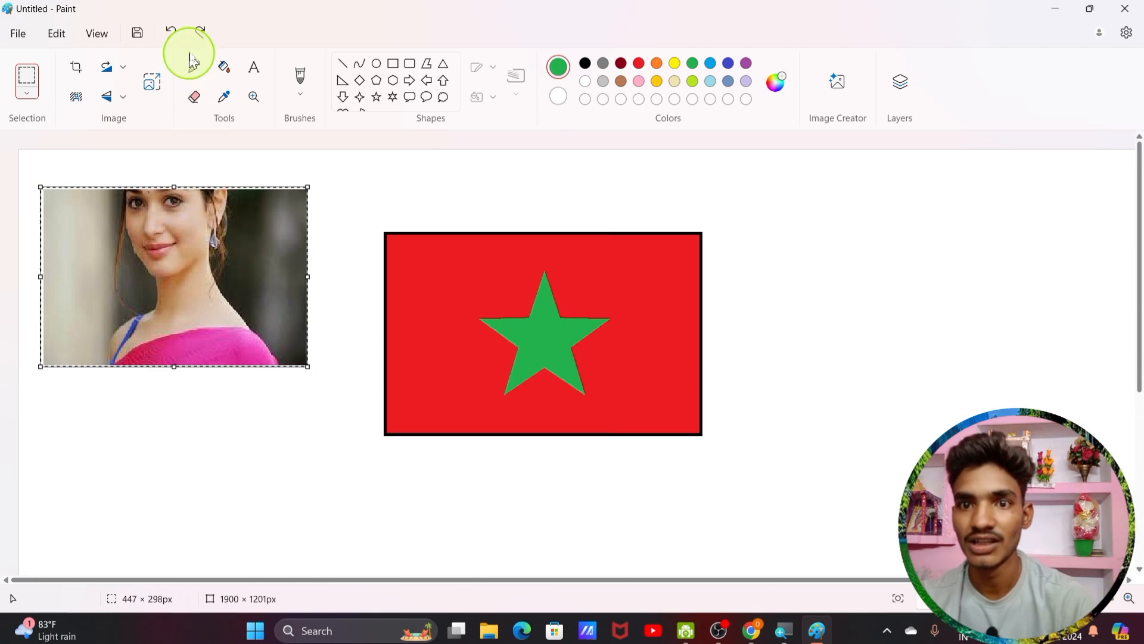
click(117, 76)
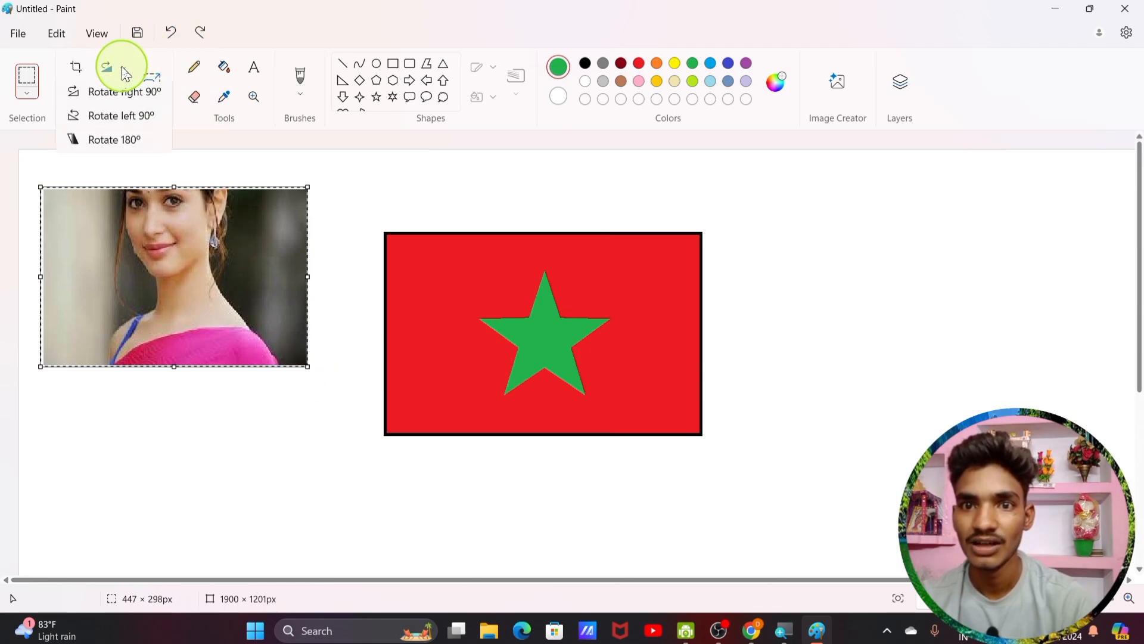
click(125, 95)
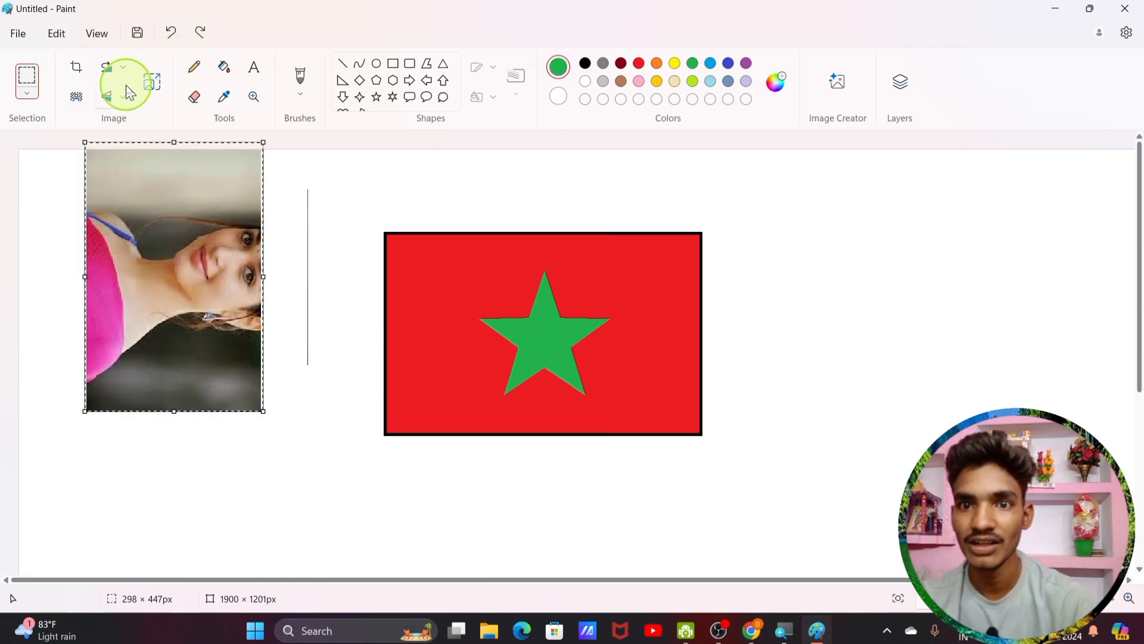
click(126, 71)
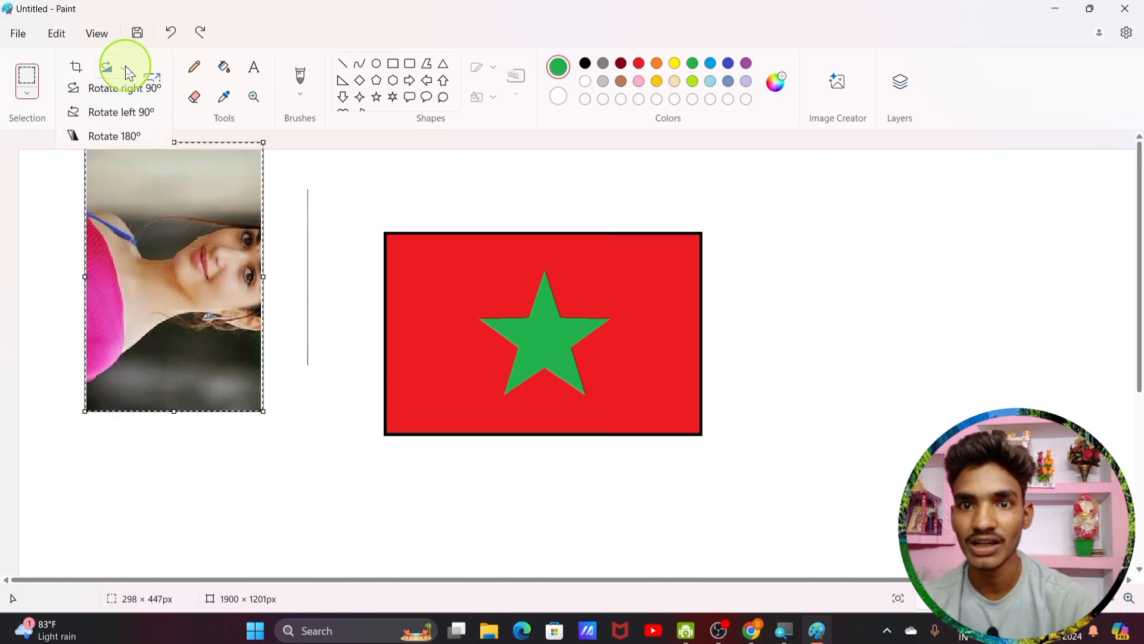
click(121, 127)
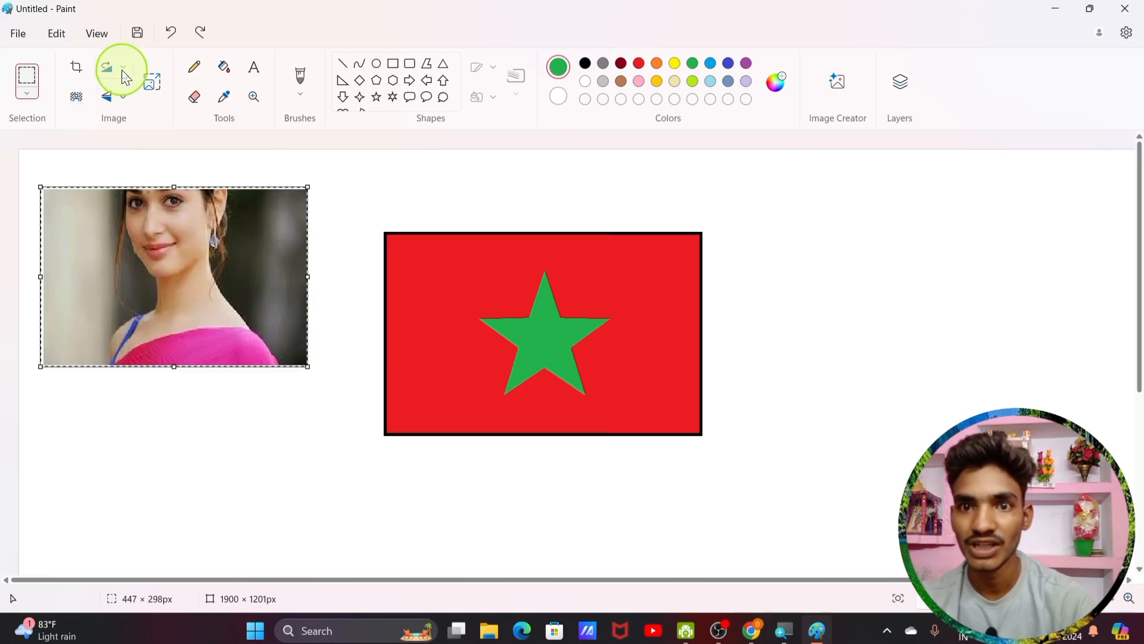
click(119, 75)
click(113, 144)
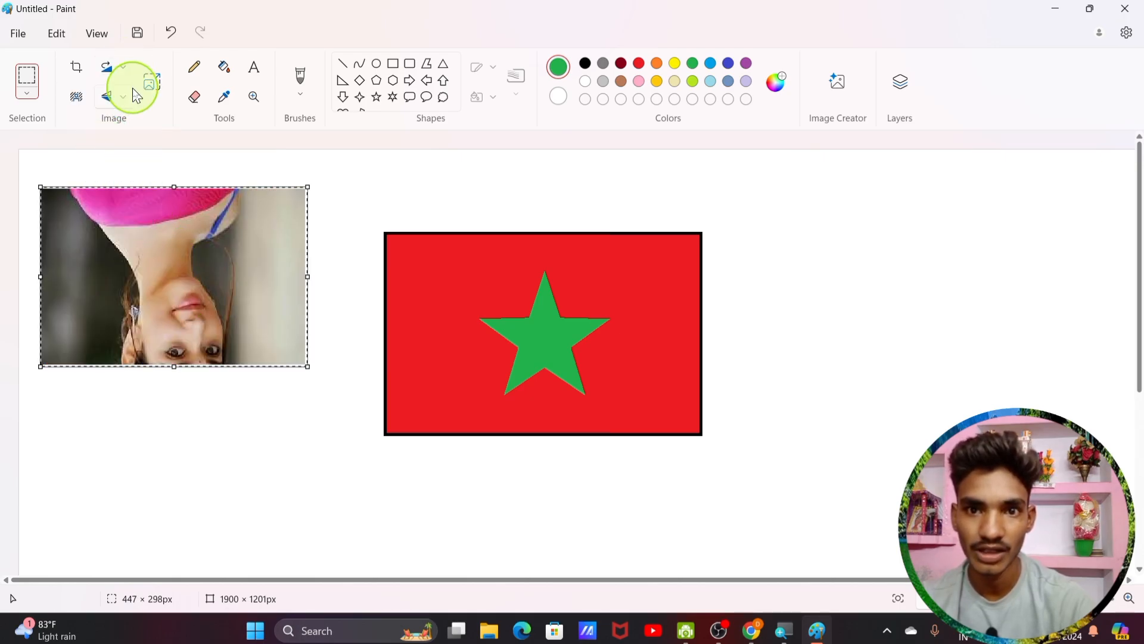
click(127, 72)
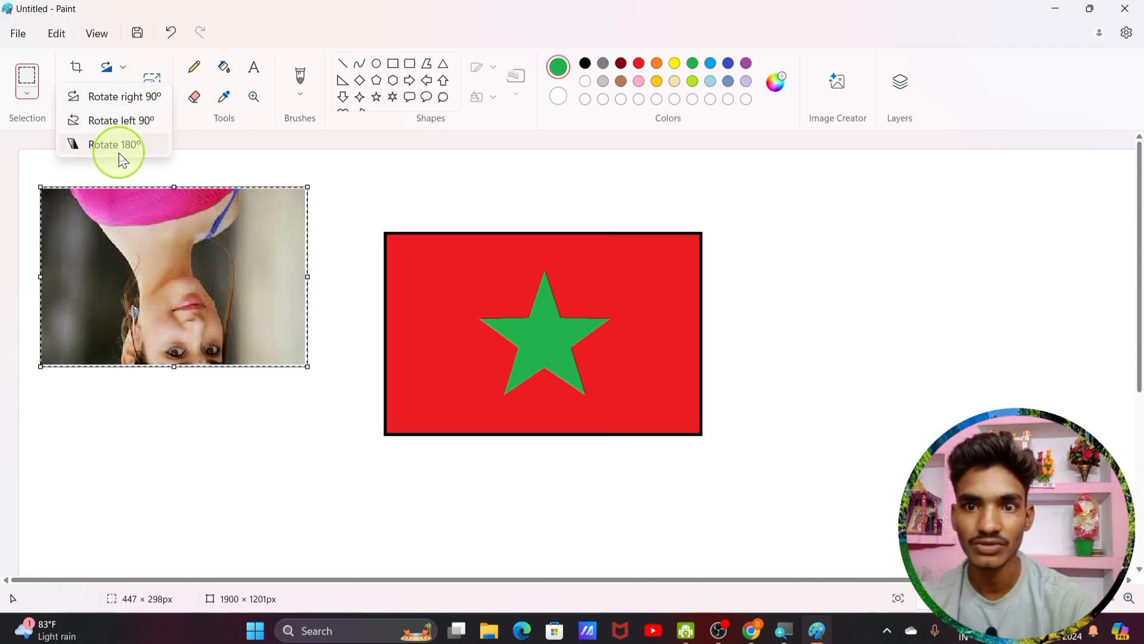
click(117, 144)
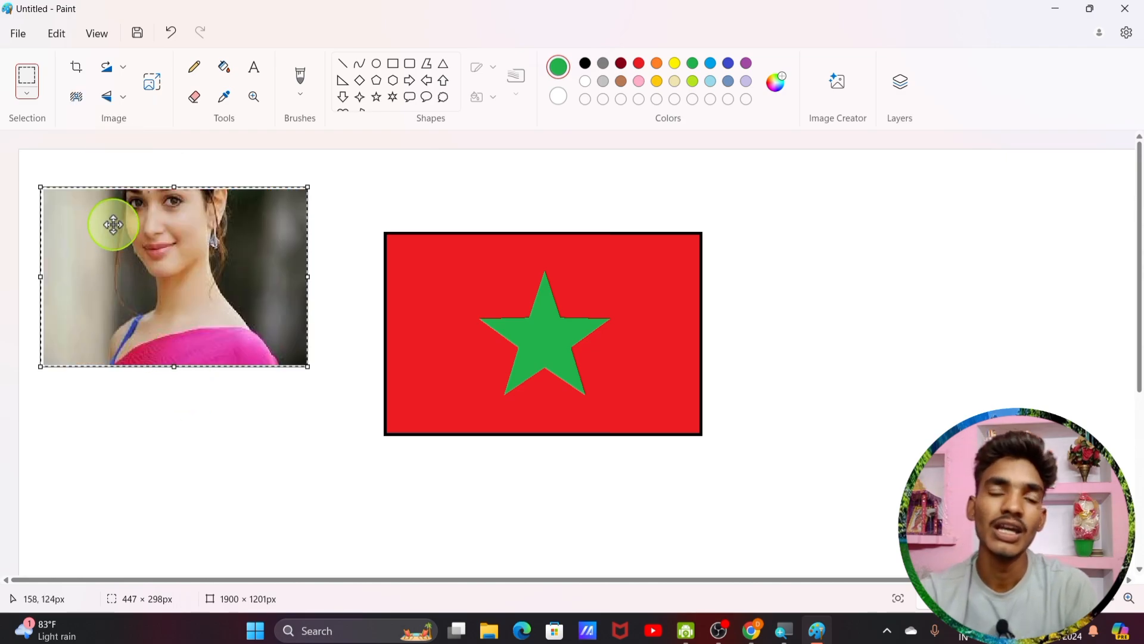
Step: Remove the background from the woman's photo
click(77, 102)
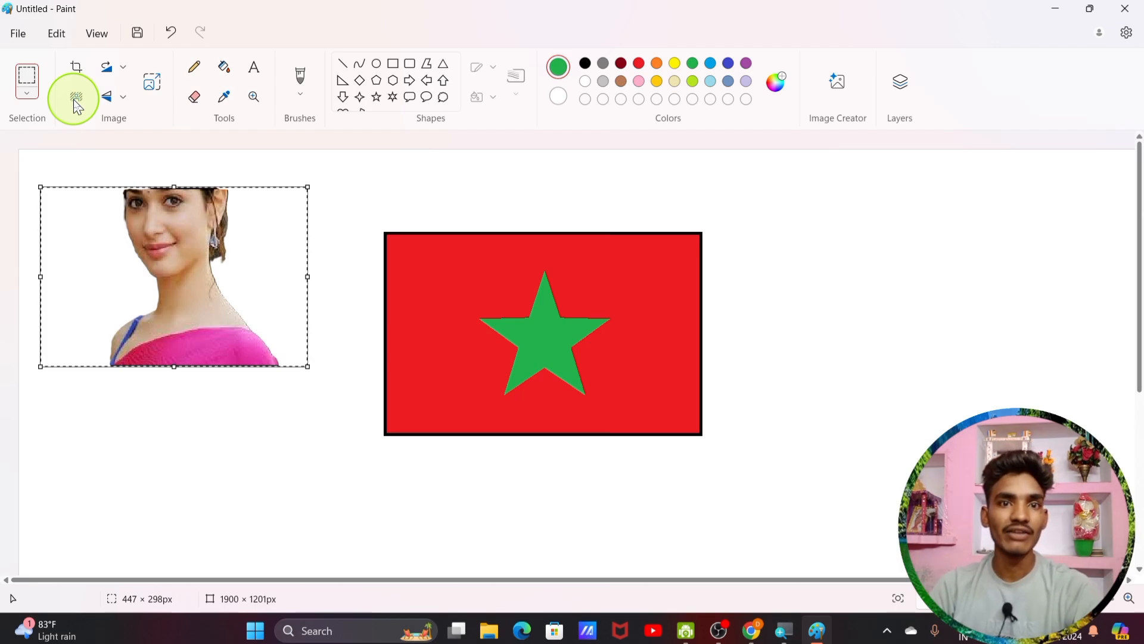
Step: Flip the cut-out woman vertically twice, then mirror her horizontally
click(125, 96)
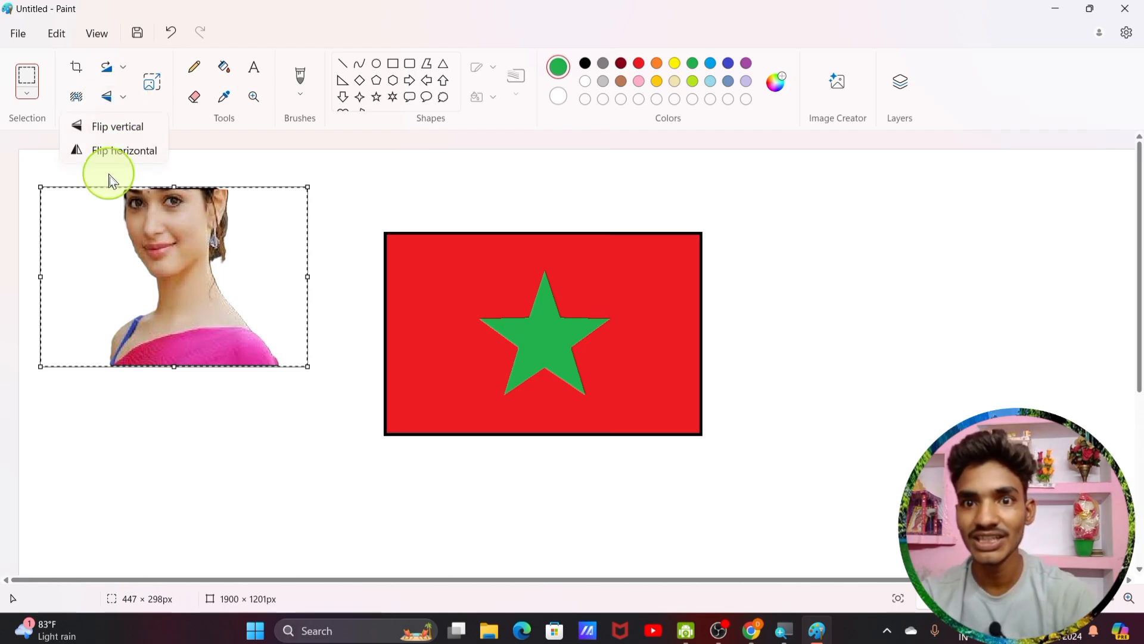
click(121, 137)
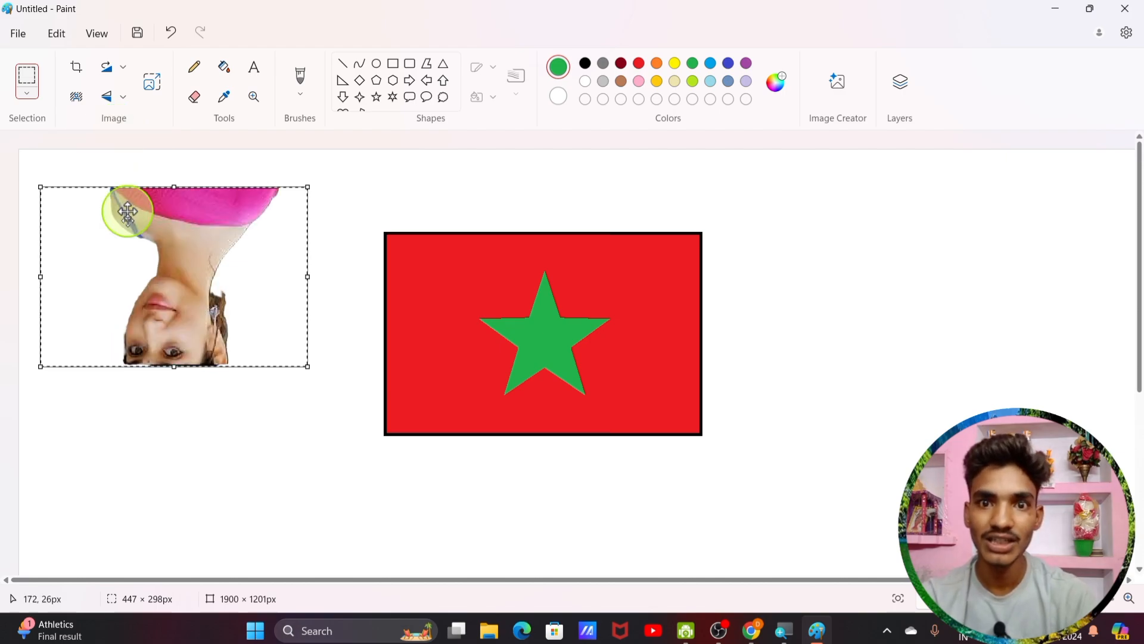
click(125, 98)
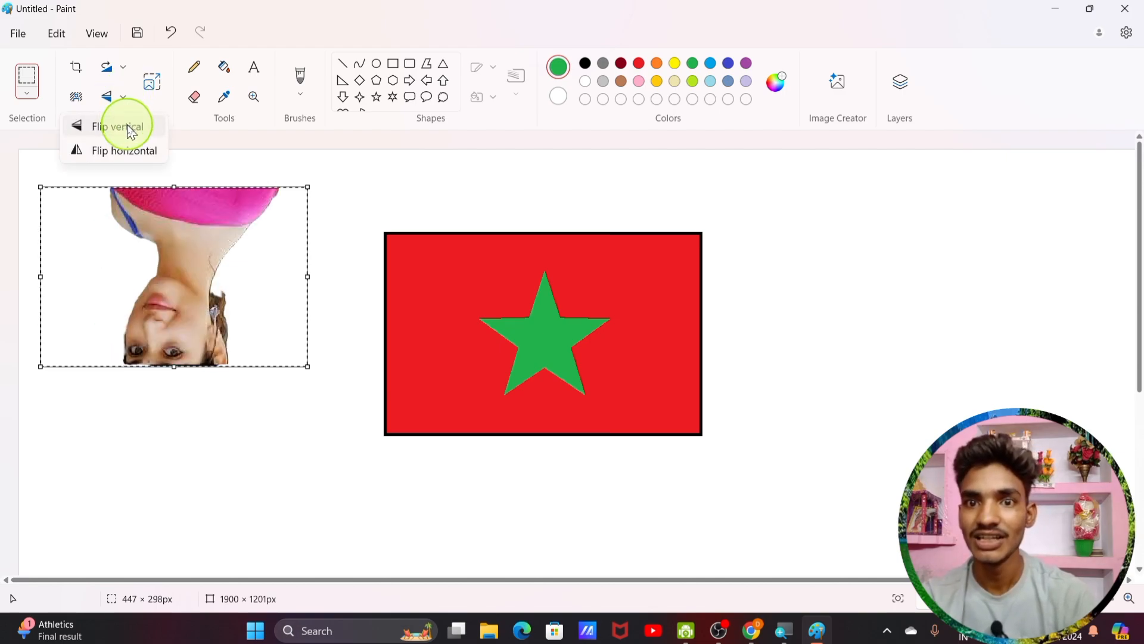
click(122, 136)
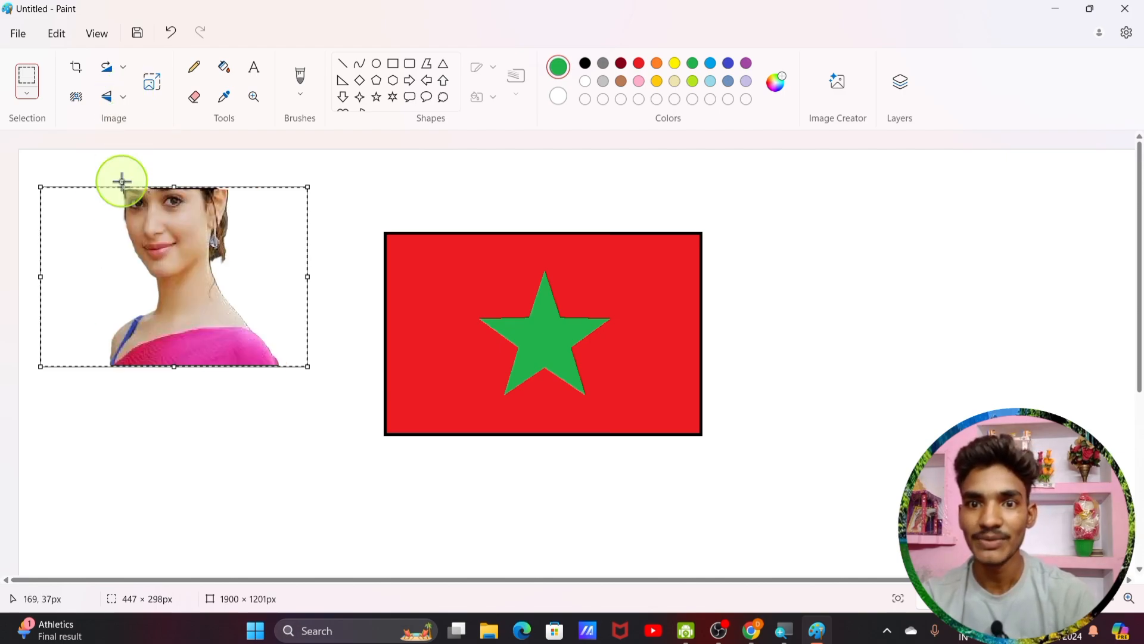
click(123, 105)
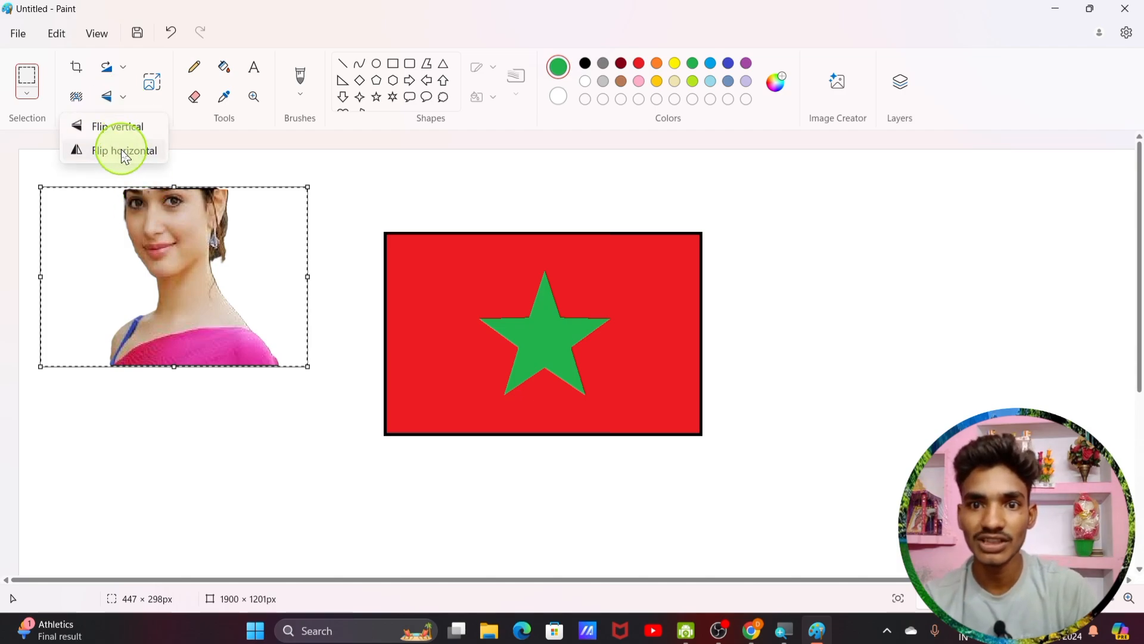
click(125, 154)
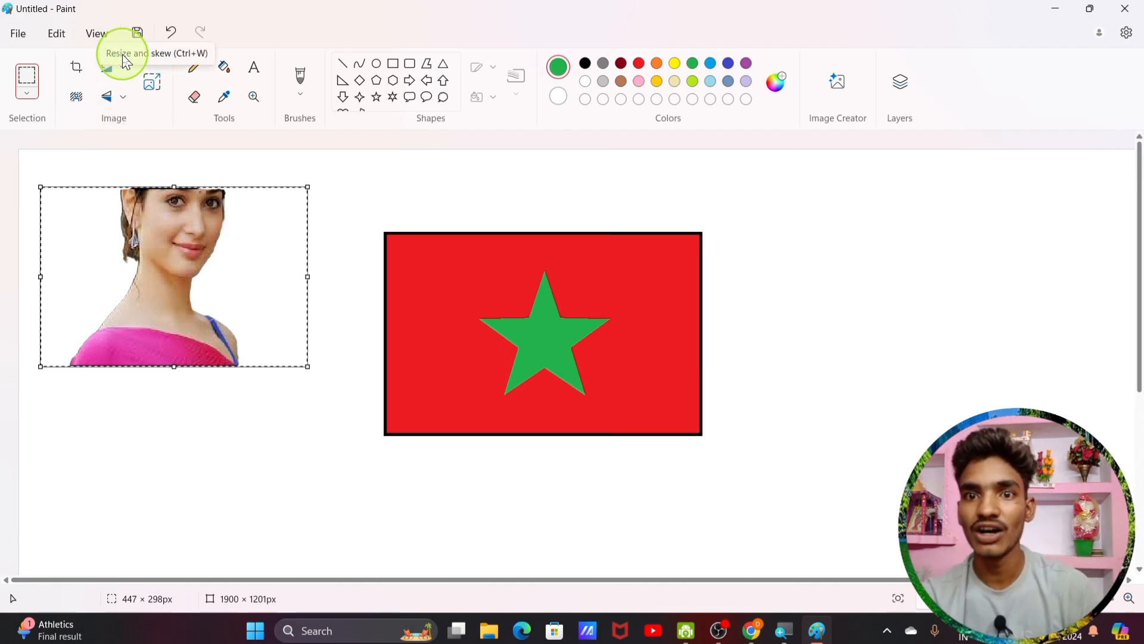
Step: Resize the cut-out woman to 200% horizontally
click(154, 87)
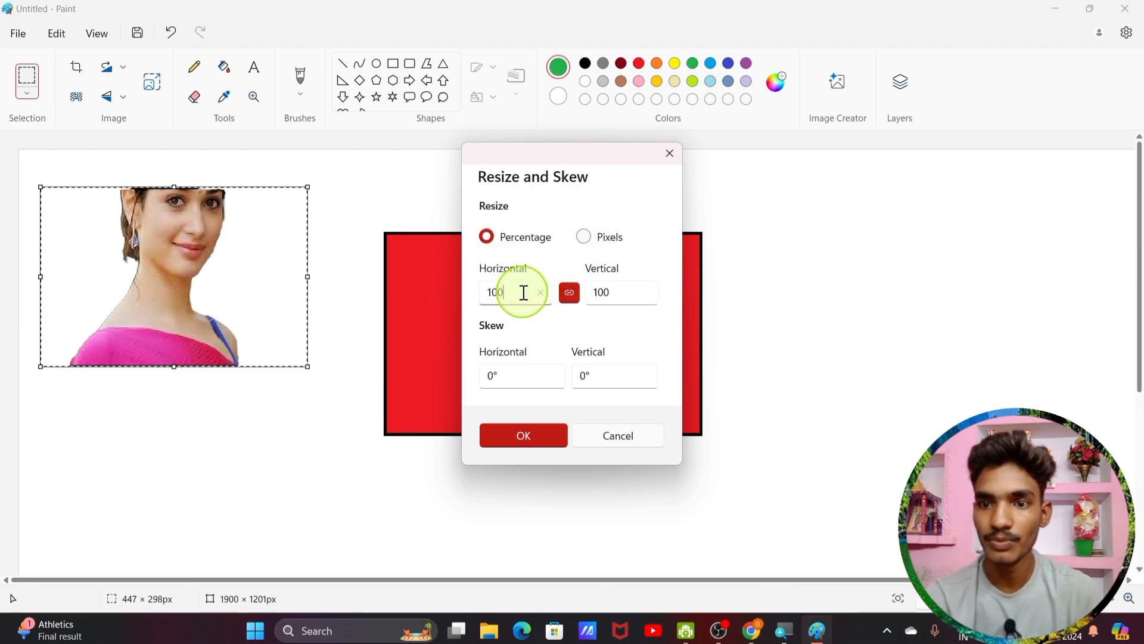
key(BackSpace)
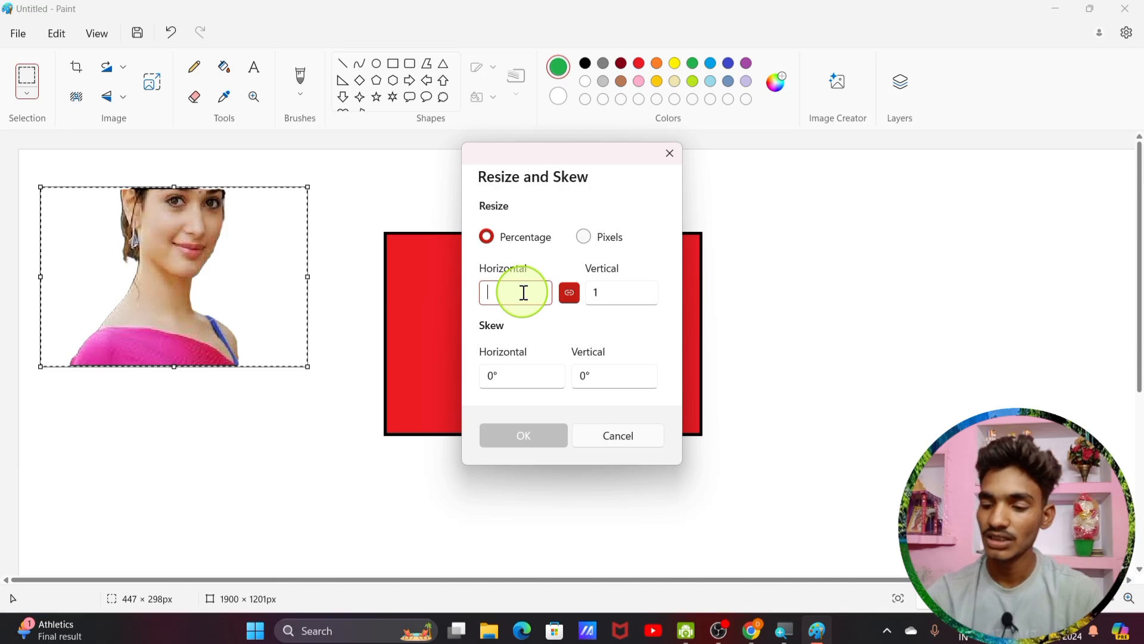
text(200)
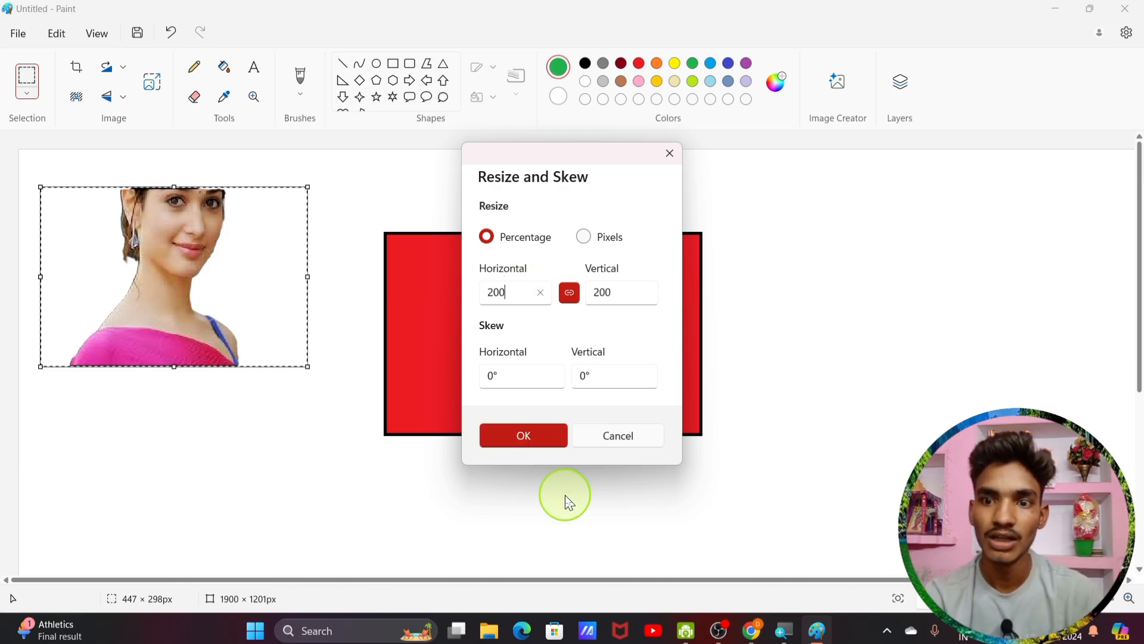
click(524, 437)
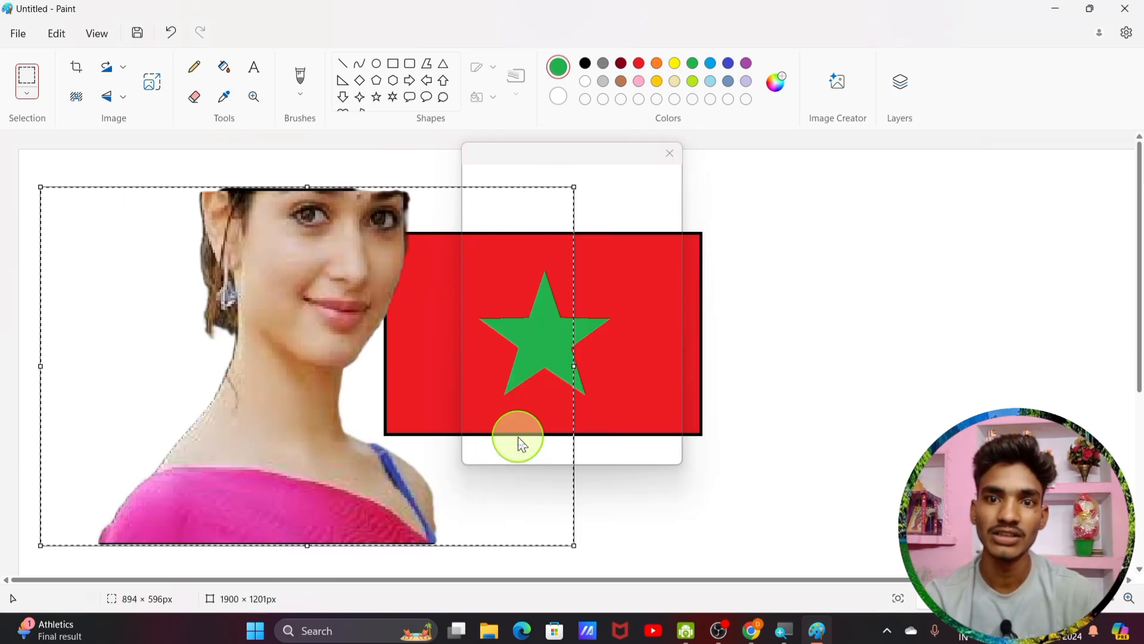
Step: Place the woman over the flag's left side at 596 × 471 px, leaving the star visible
drag(346, 420, 482, 473)
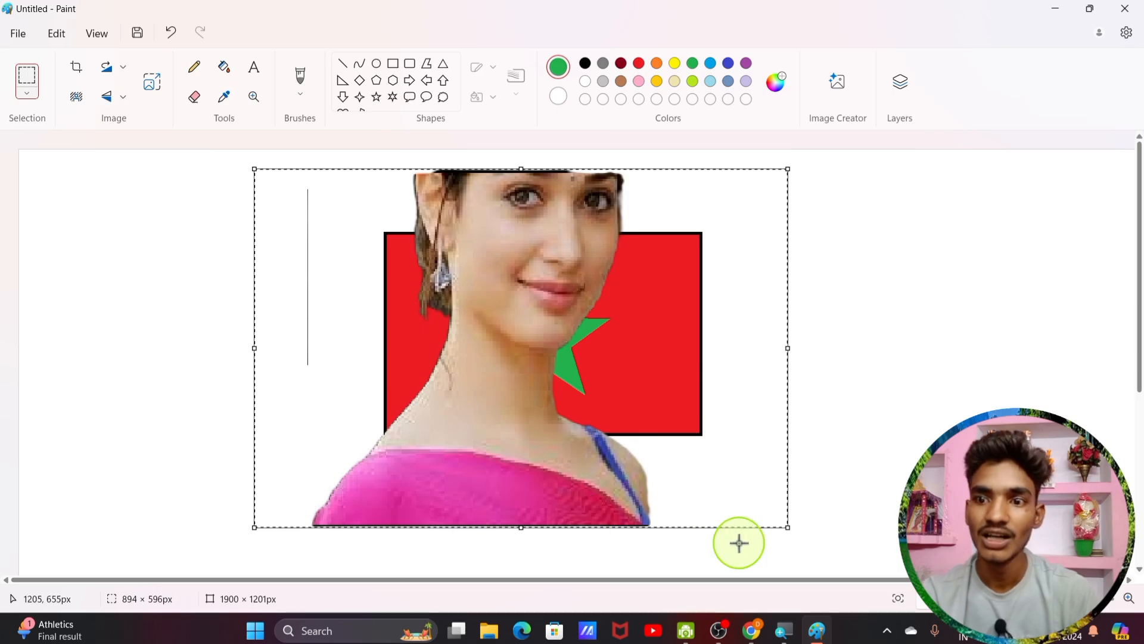
drag(791, 529, 610, 452)
drag(388, 366, 383, 393)
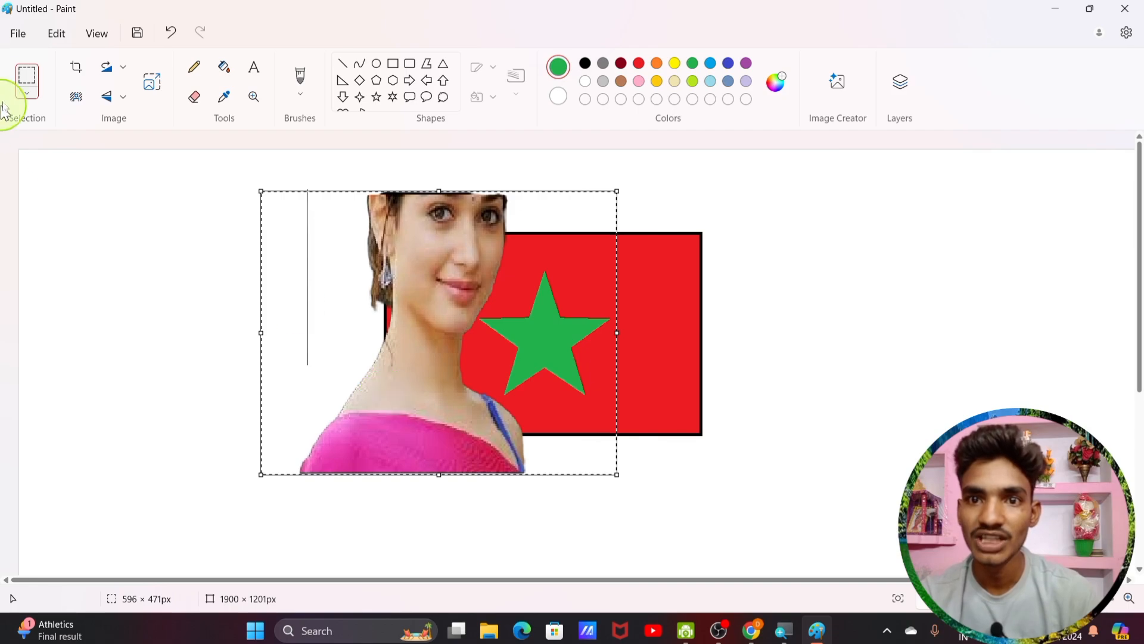
Step: Draw green pencil scribbles left of the photo and a large loop on the right
click(205, 71)
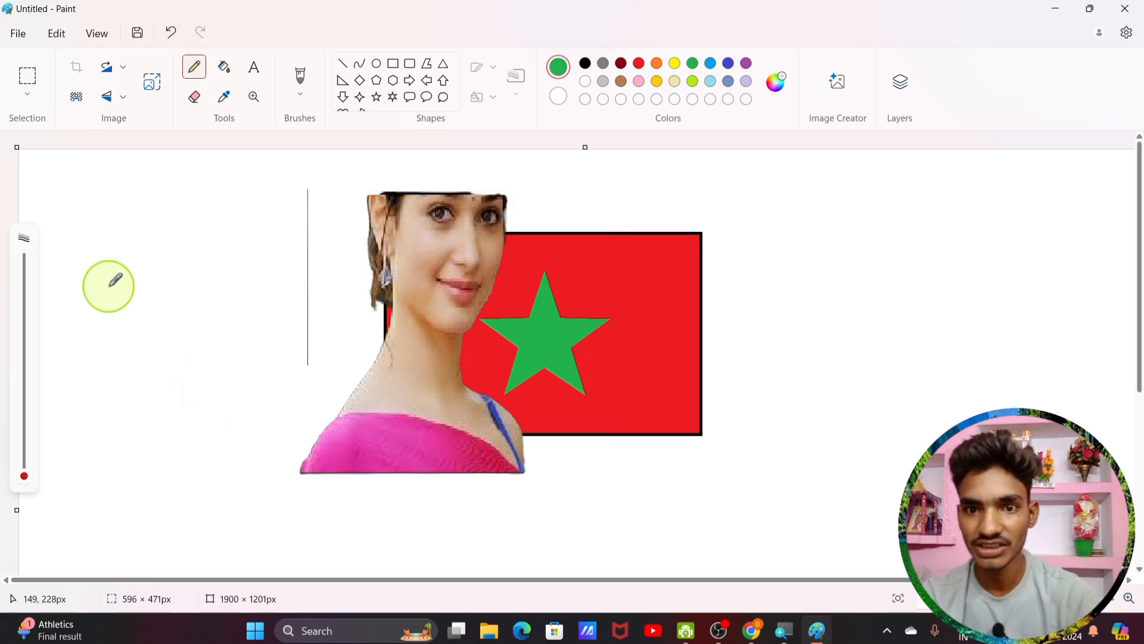
mouse_move(108, 285)
mouse_down()
mouse_move(146, 301)
mouse_move(179, 355)
mouse_move(138, 389)
mouse_move(143, 308)
mouse_move(202, 414)
mouse_move(224, 325)
mouse_move(254, 297)
mouse_move(273, 339)
mouse_up()
mouse_move(876, 245)
mouse_down()
mouse_move(908, 313)
mouse_move(884, 245)
mouse_move(944, 332)
mouse_move(878, 276)
mouse_up()
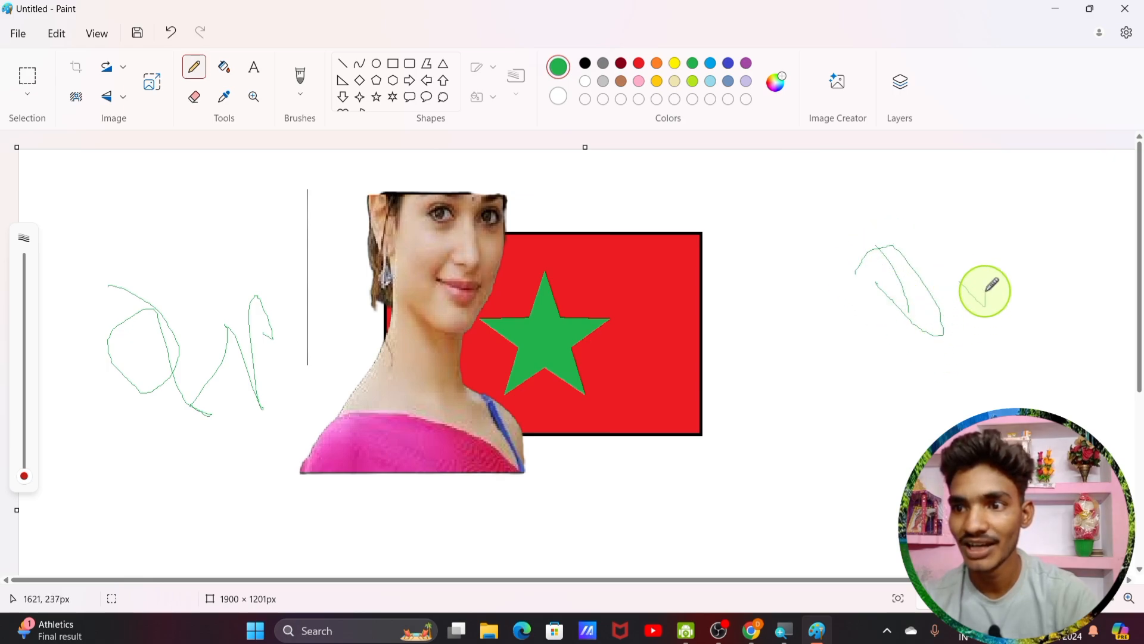
mouse_move(984, 289)
mouse_down()
mouse_move(978, 334)
mouse_move(1024, 294)
mouse_move(780, 166)
mouse_move(884, 324)
mouse_move(912, 393)
mouse_up()
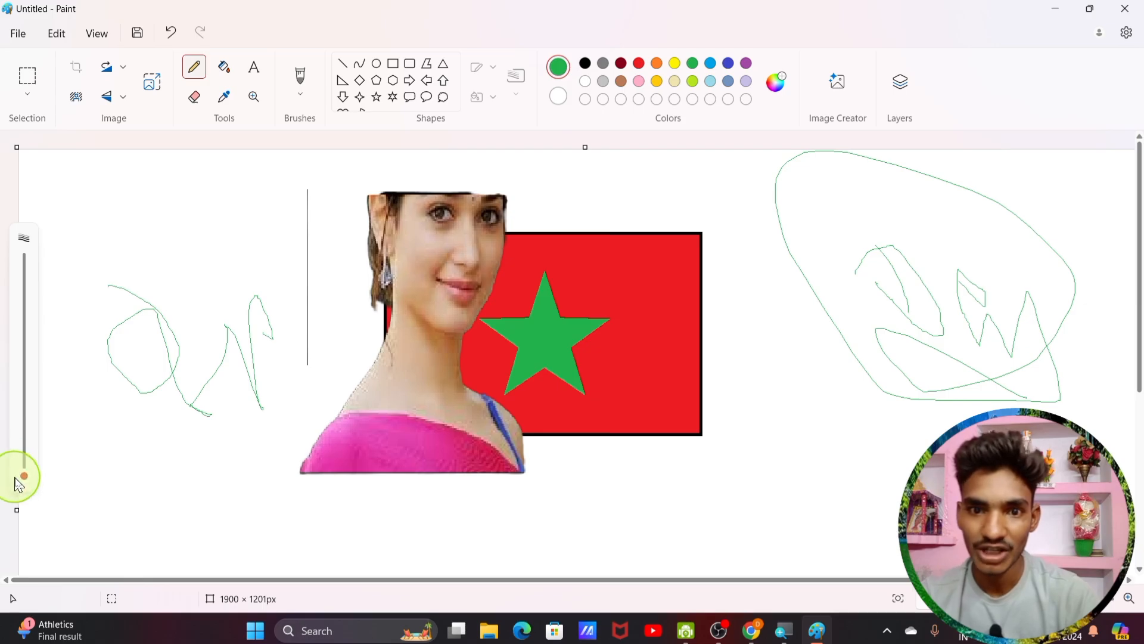
Step: Draw a thick green stroke at the lower left, then reduce the line thickness again
drag(24, 484, 24, 419)
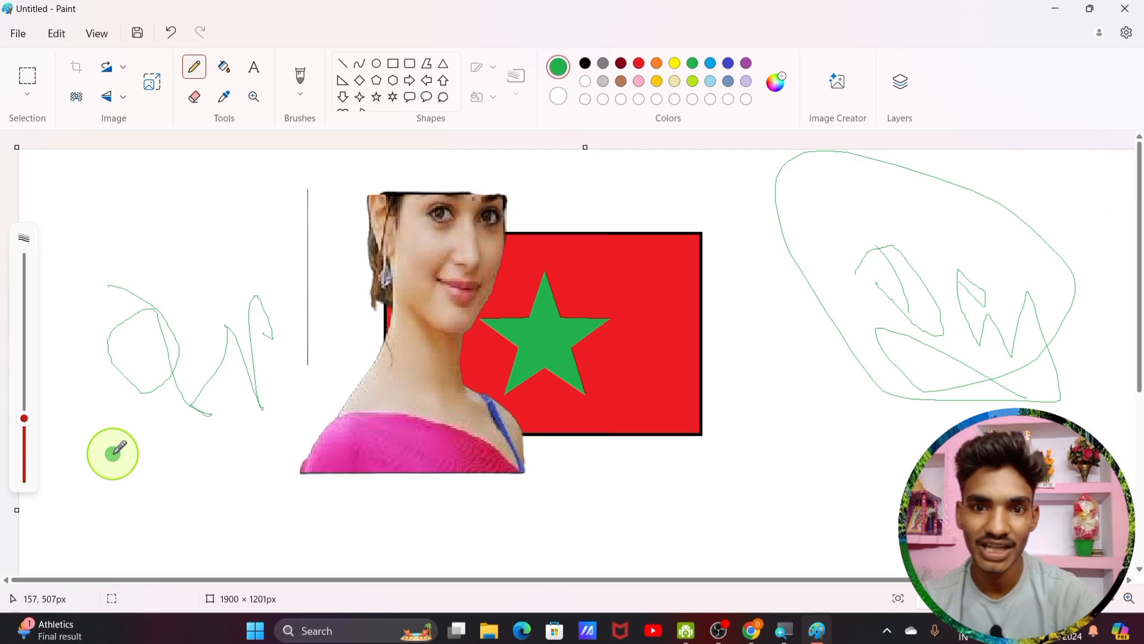
mouse_move(97, 406)
mouse_down()
mouse_move(113, 481)
mouse_move(89, 441)
mouse_move(94, 427)
mouse_move(147, 388)
mouse_move(133, 504)
mouse_move(101, 474)
mouse_move(224, 467)
mouse_move(212, 433)
mouse_move(195, 494)
mouse_move(232, 486)
mouse_move(229, 459)
mouse_move(255, 525)
mouse_move(340, 393)
mouse_move(308, 442)
mouse_move(325, 444)
mouse_move(123, 588)
mouse_move(85, 350)
mouse_move(184, 534)
mouse_move(571, 462)
mouse_up()
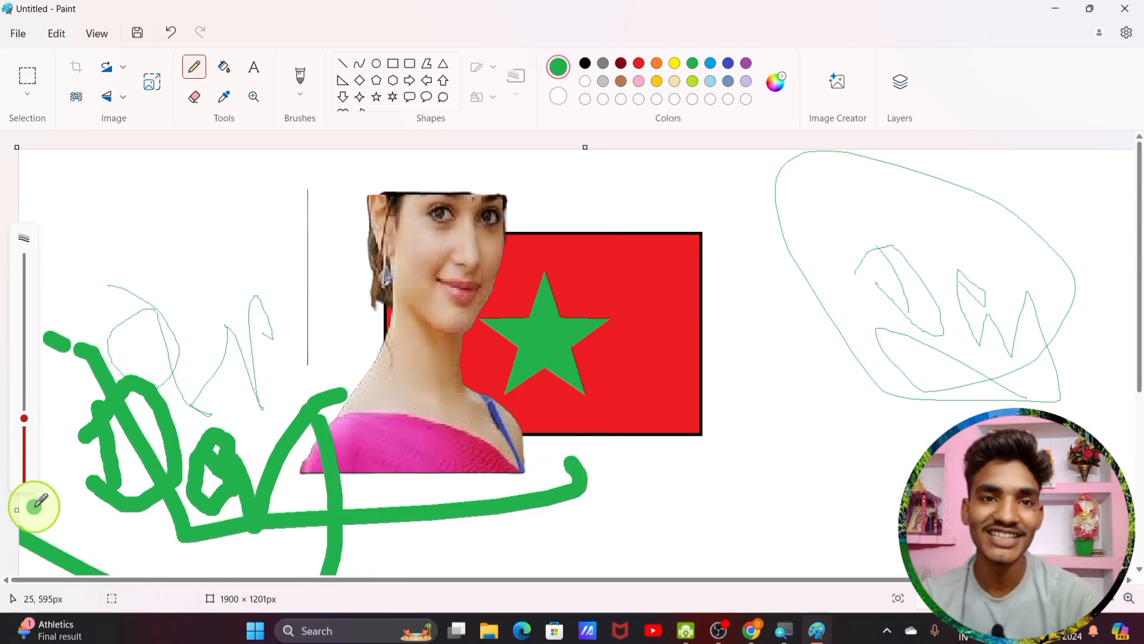
drag(22, 417, 24, 463)
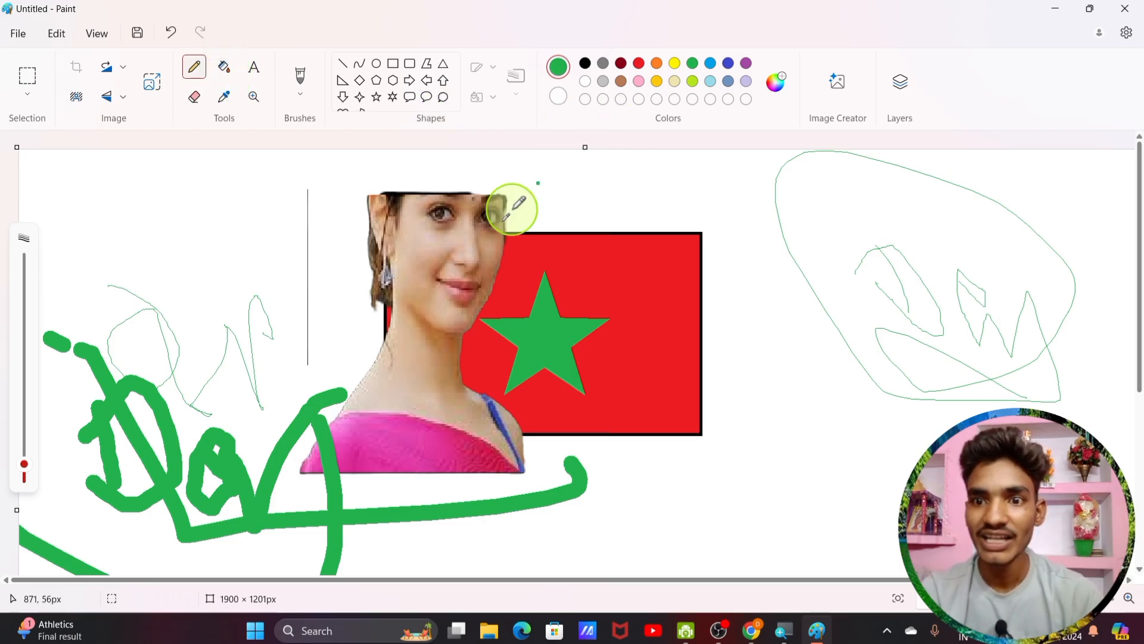
Step: Draw a circle at the canvas's upper left
click(225, 67)
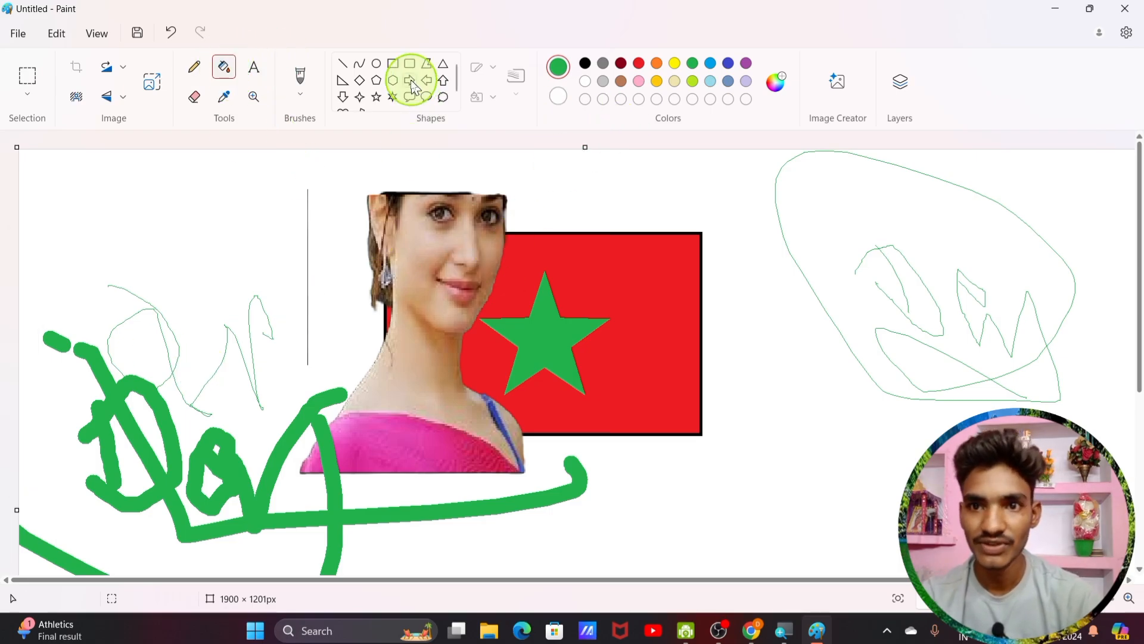
click(376, 63)
mouse_move(135, 171)
mouse_down()
mouse_move(205, 204)
mouse_move(236, 275)
mouse_up()
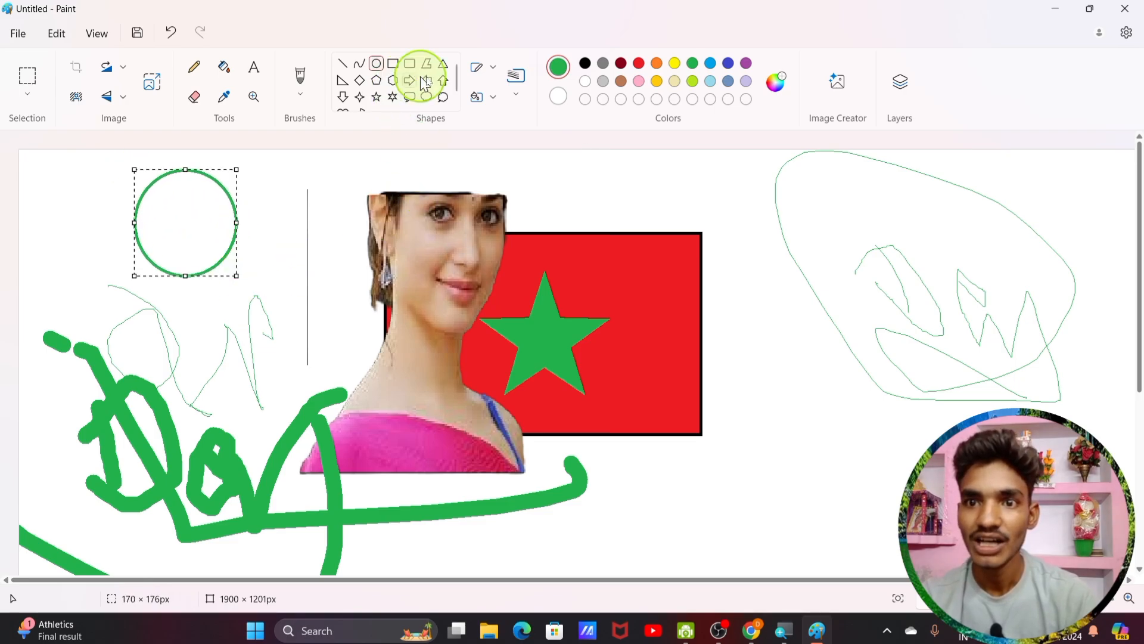
Step: Fill the circle and the white background with blue
click(231, 76)
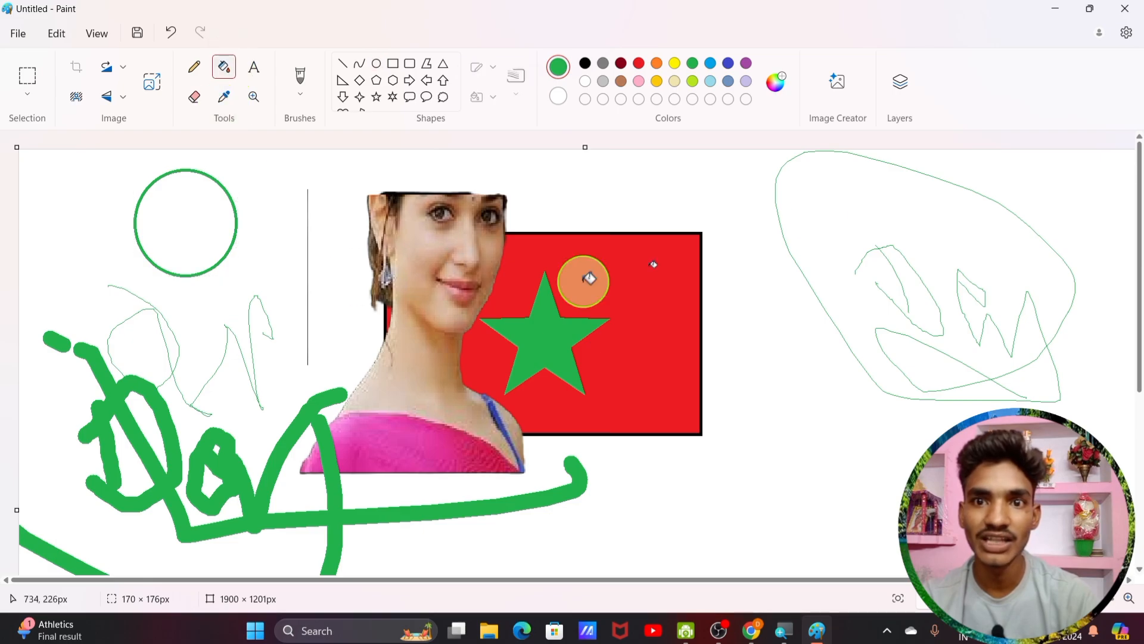
click(710, 64)
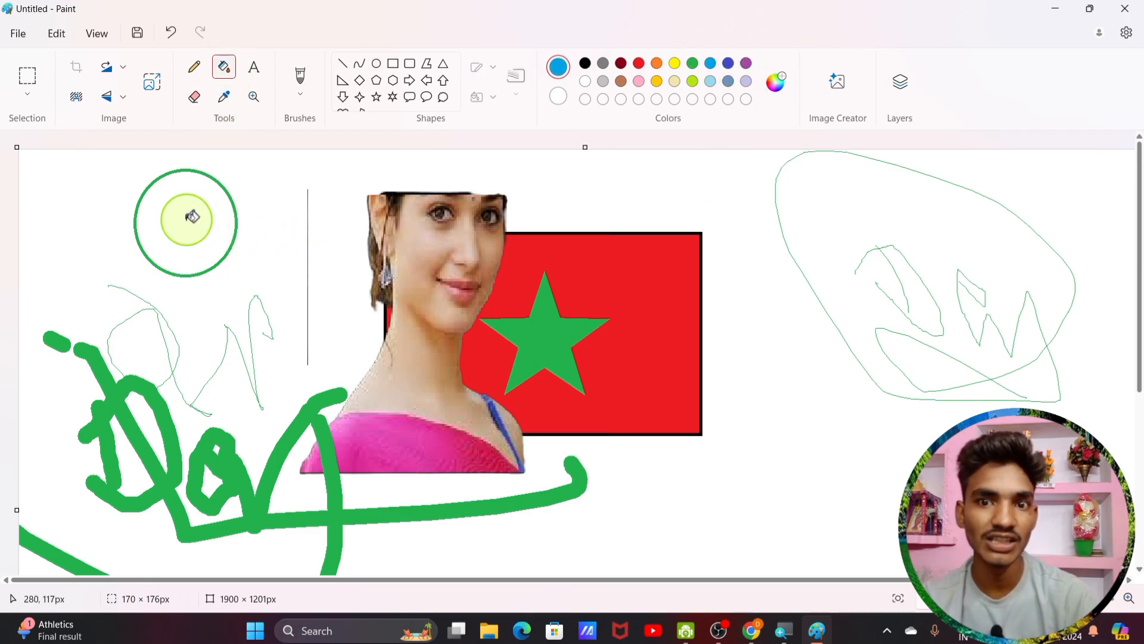
click(192, 216)
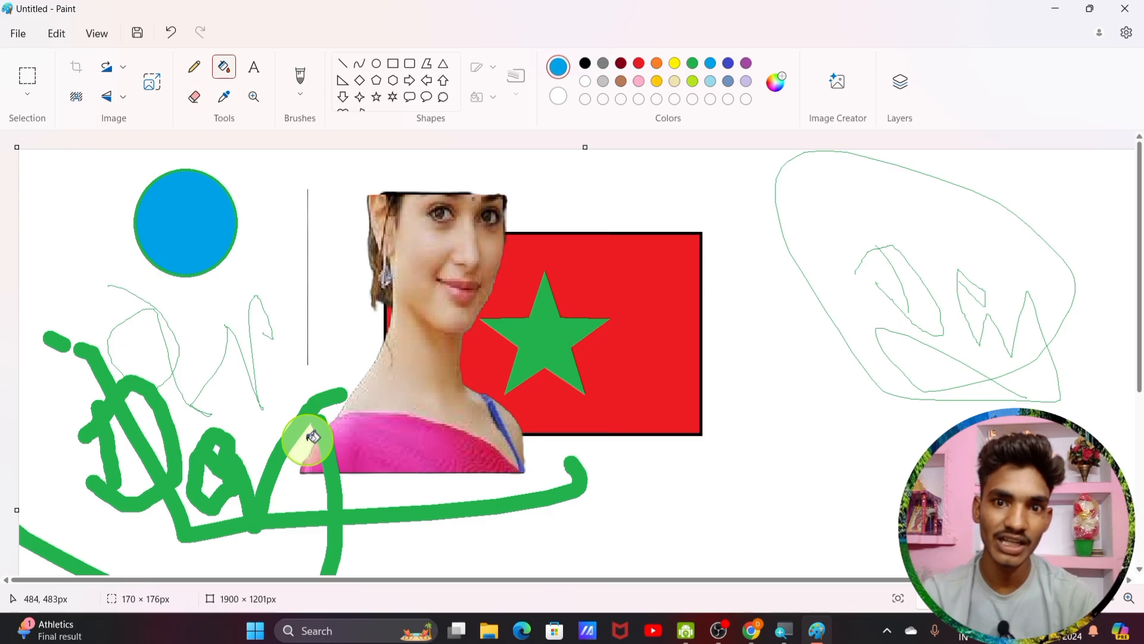
click(274, 170)
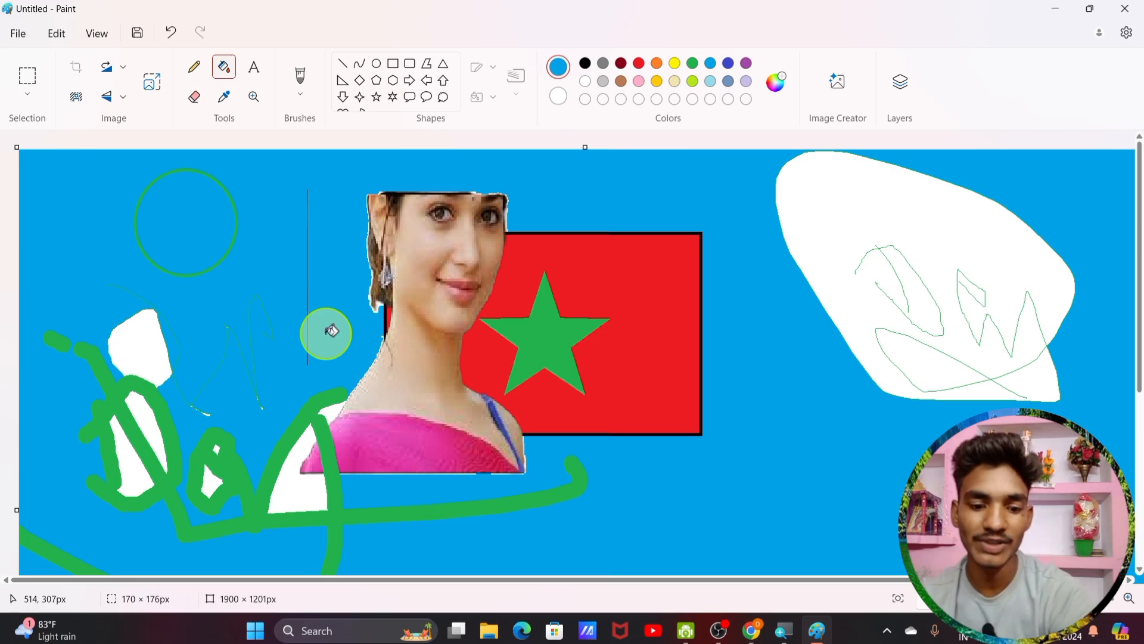
Step: Undo the blue background fill, toggling redo and undo before leaving it removed
key(ctrl+z)
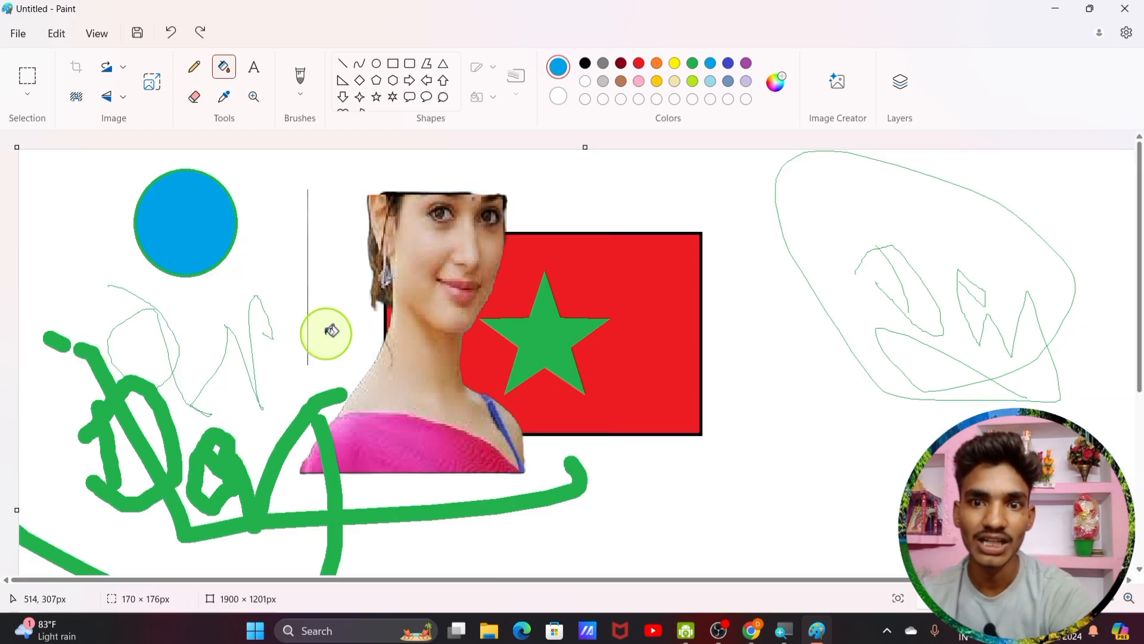
click(203, 33)
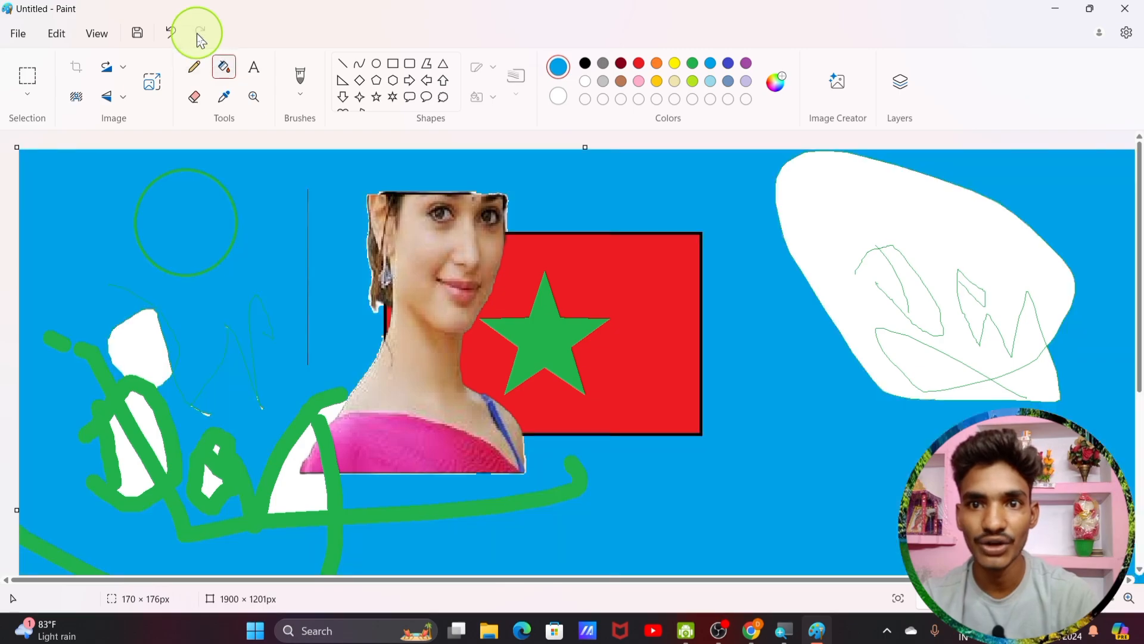
click(177, 35)
click(204, 36)
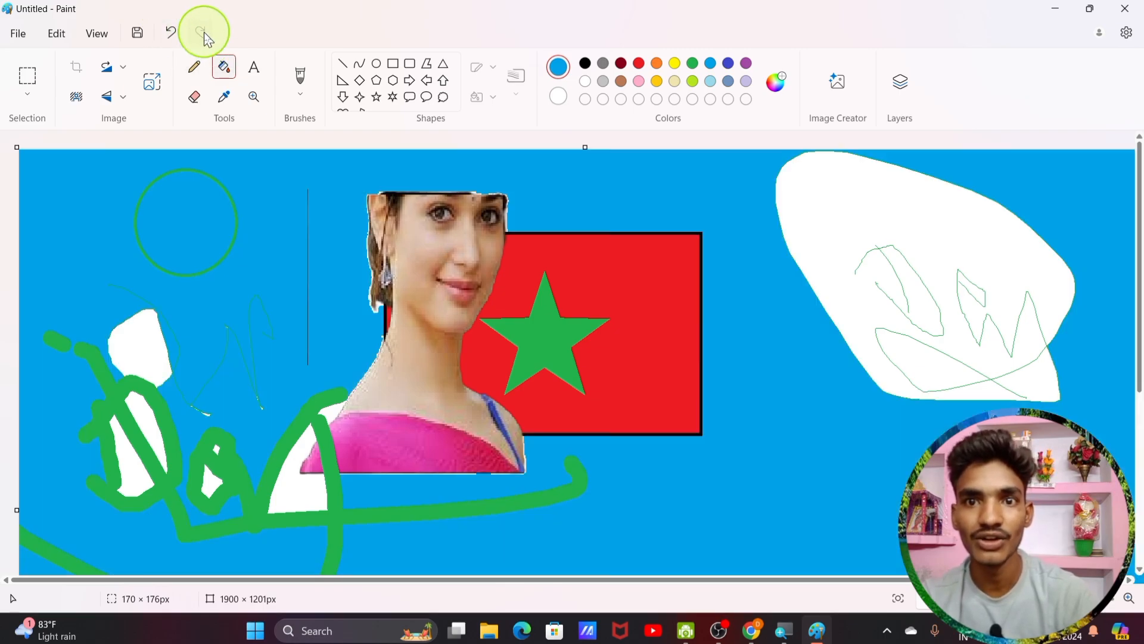
click(171, 39)
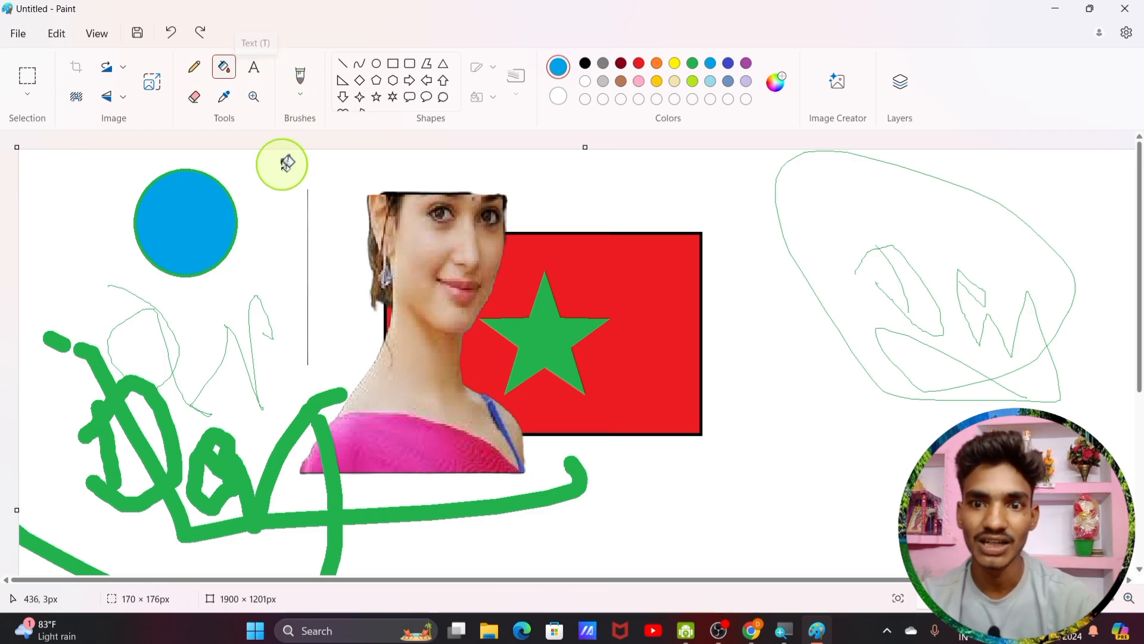
Step: Undo the circle and every green scribble, then redo once to restore the cut-out photo
click(170, 33)
click(171, 33)
click(170, 33)
click(171, 33)
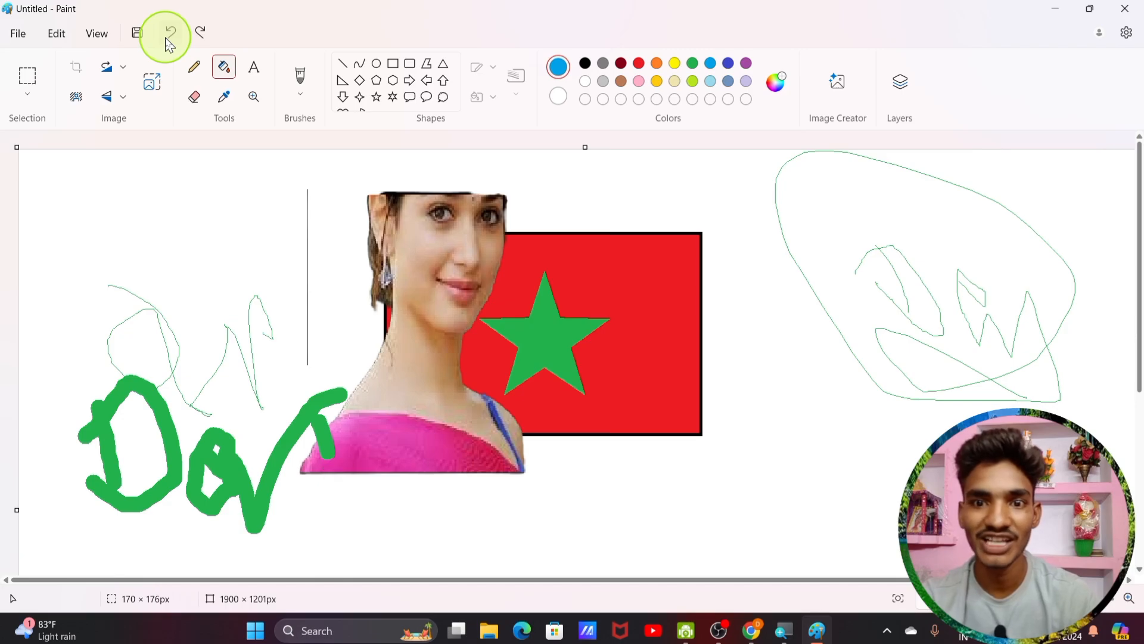
click(171, 33)
click(170, 33)
click(171, 33)
click(171, 33)
click(170, 34)
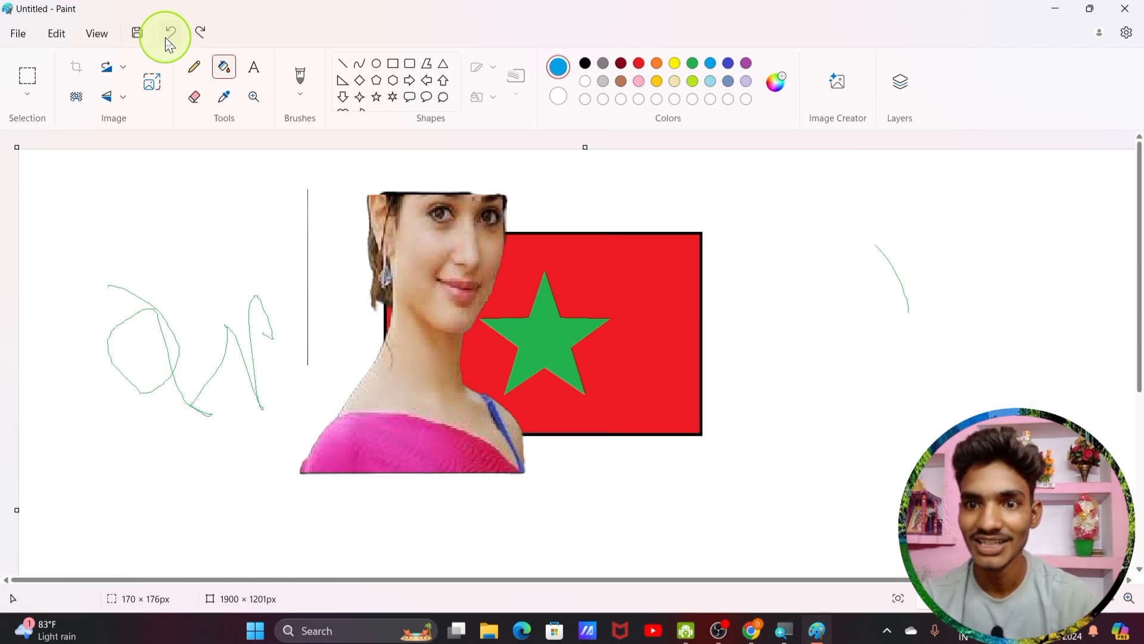
click(167, 40)
click(168, 39)
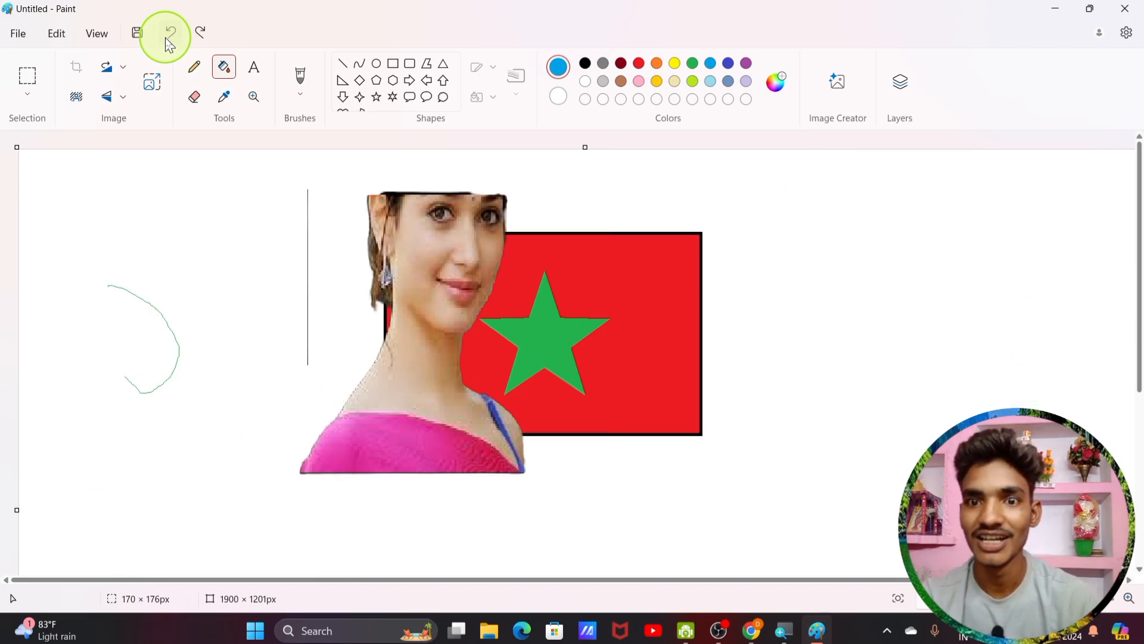
click(167, 39)
click(167, 39)
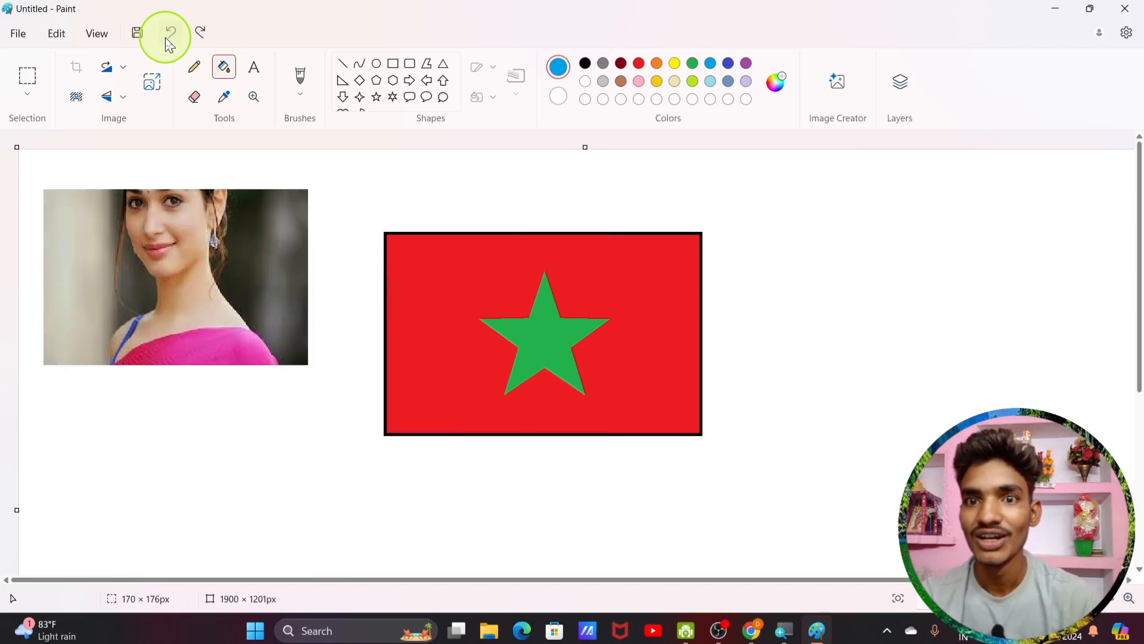
click(213, 35)
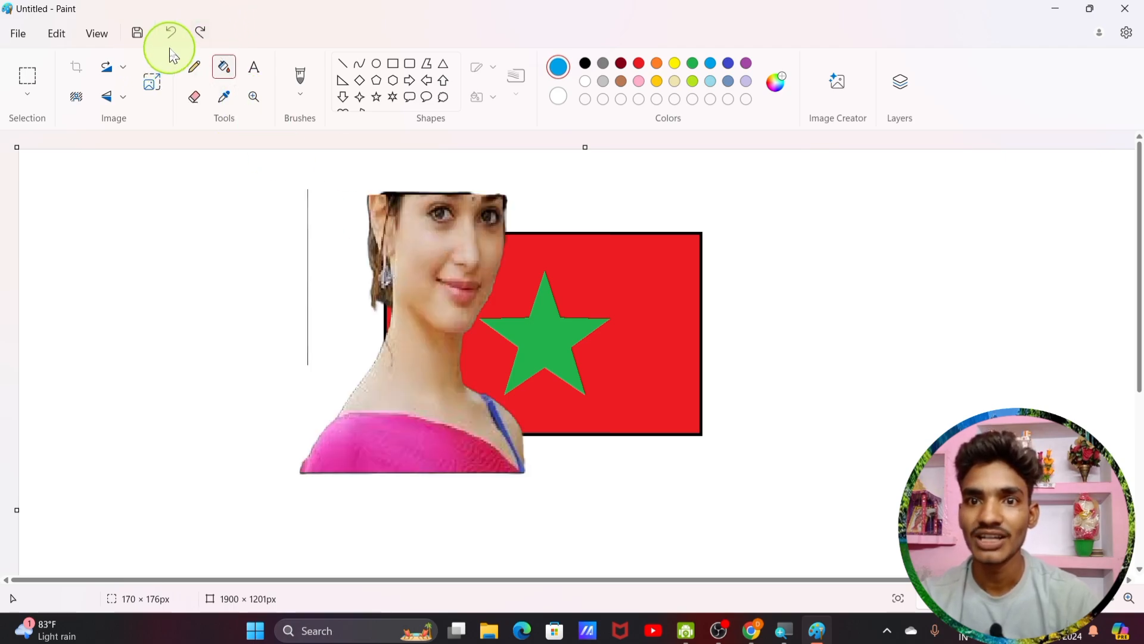
Step: Add a bold text box left of the photo holding the heading 'latest computer education'
click(253, 68)
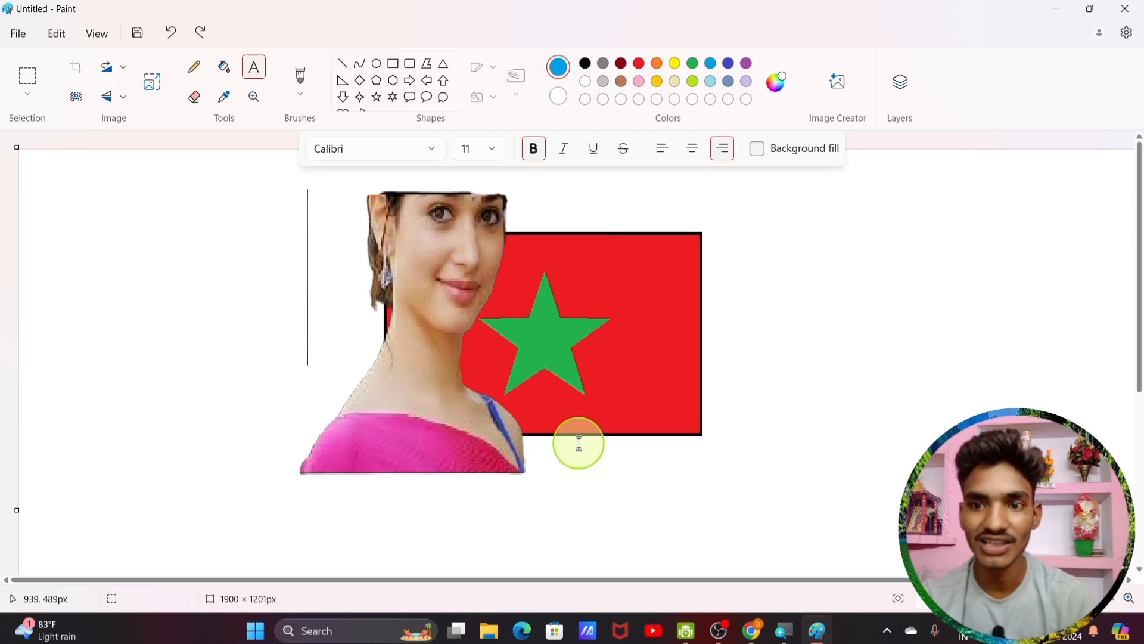
click(525, 147)
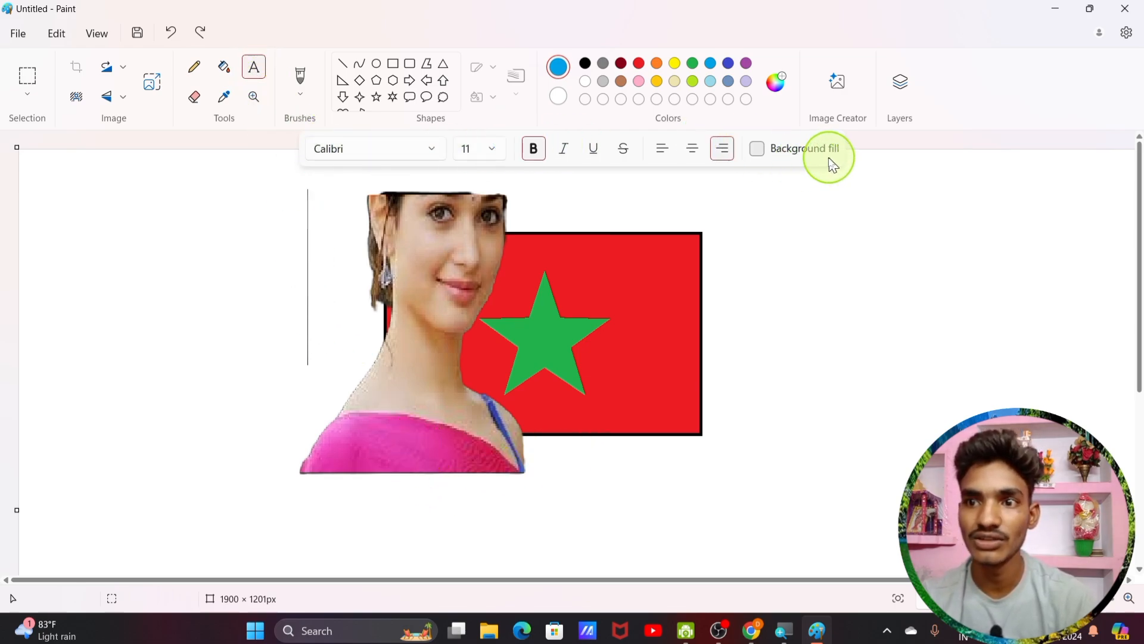
click(84, 281)
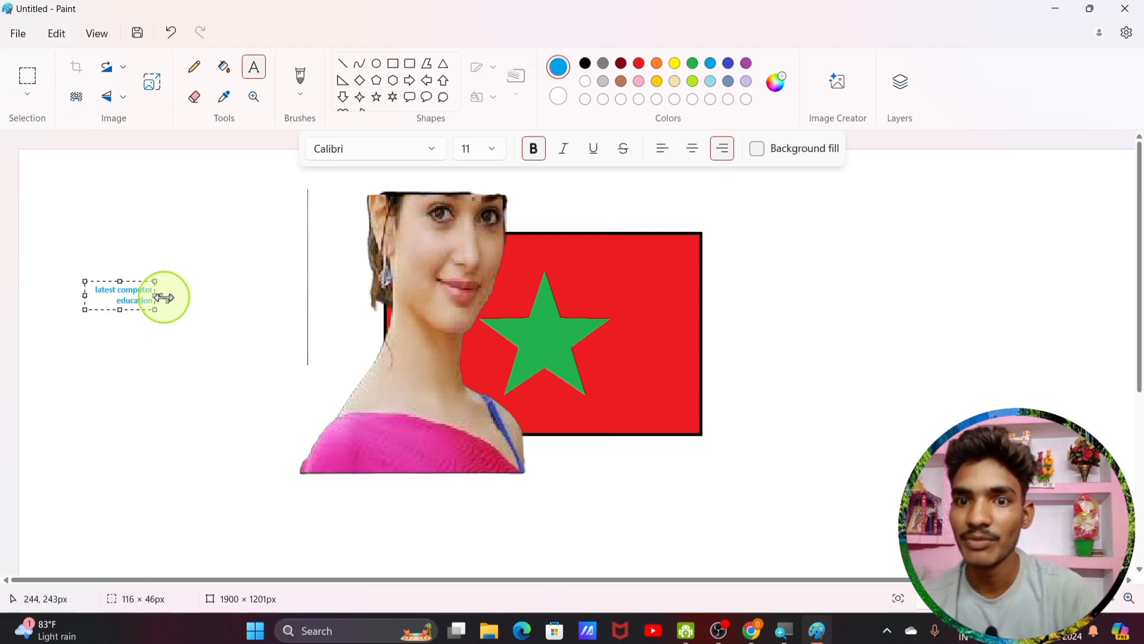
drag(157, 297, 240, 293)
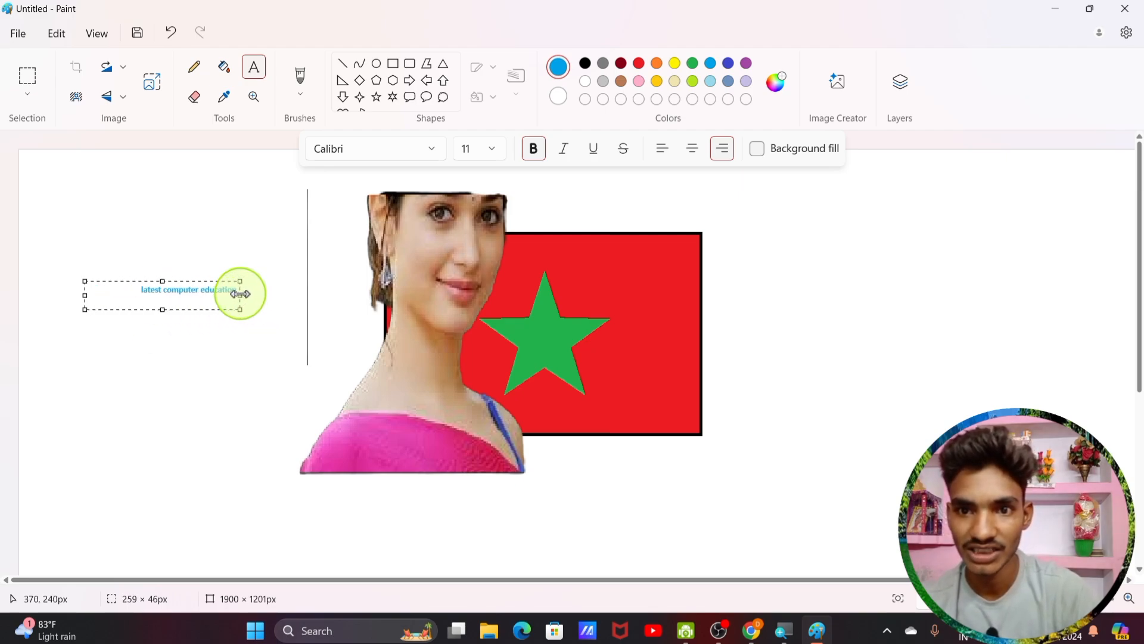
Step: Set the heading to font size 28 and resize its text box so it sits on two lines
triple_click(141, 289)
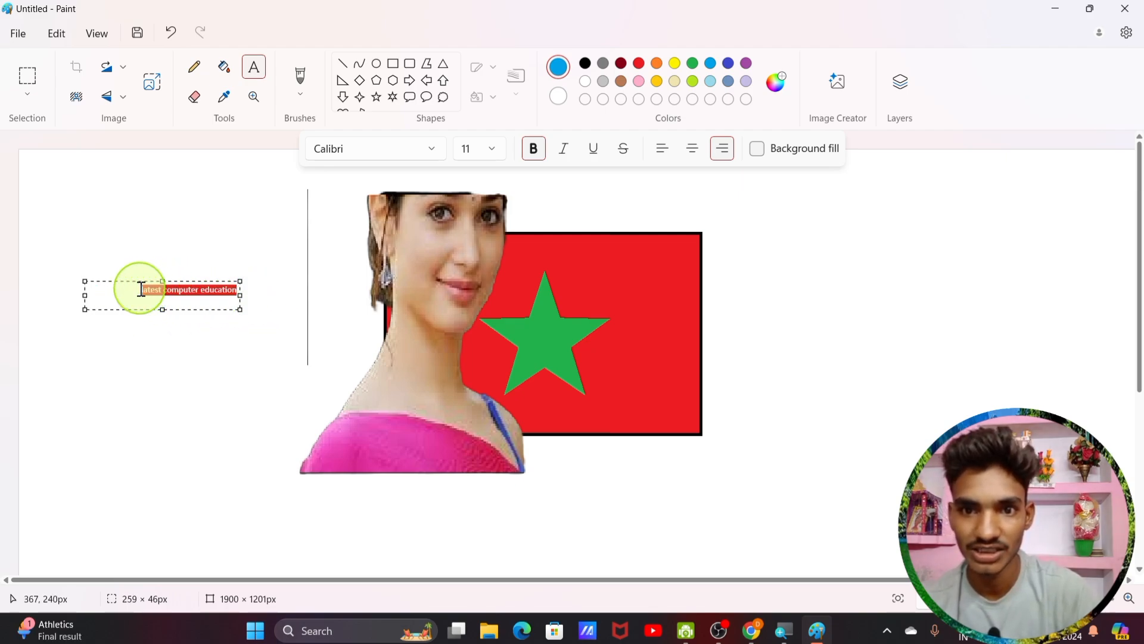
click(490, 150)
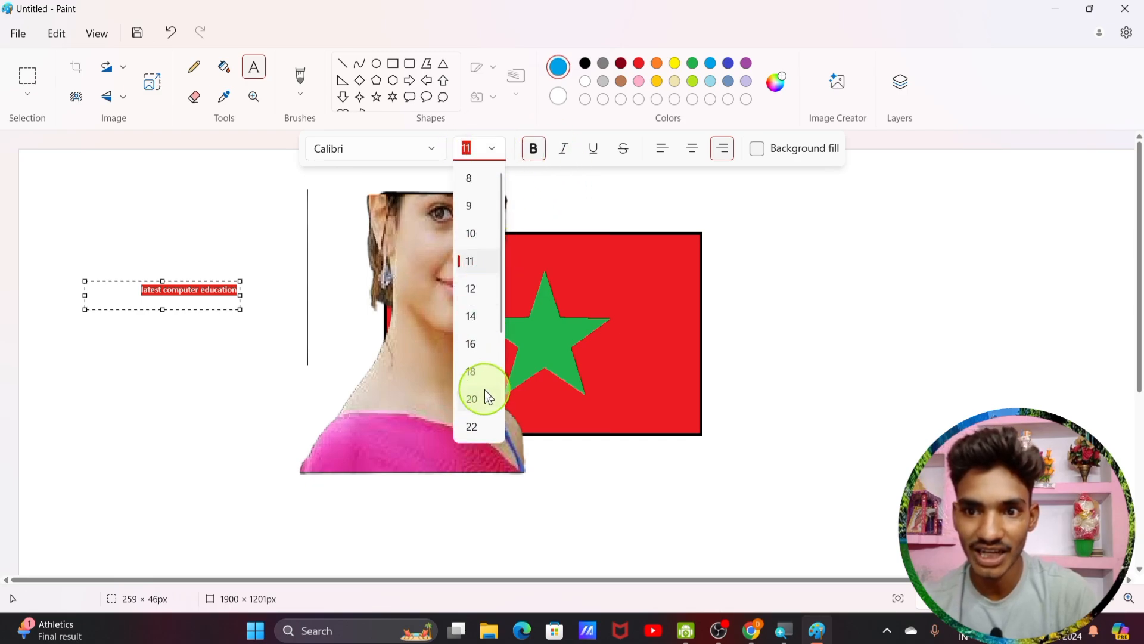
scroll(483, 423, down, 3)
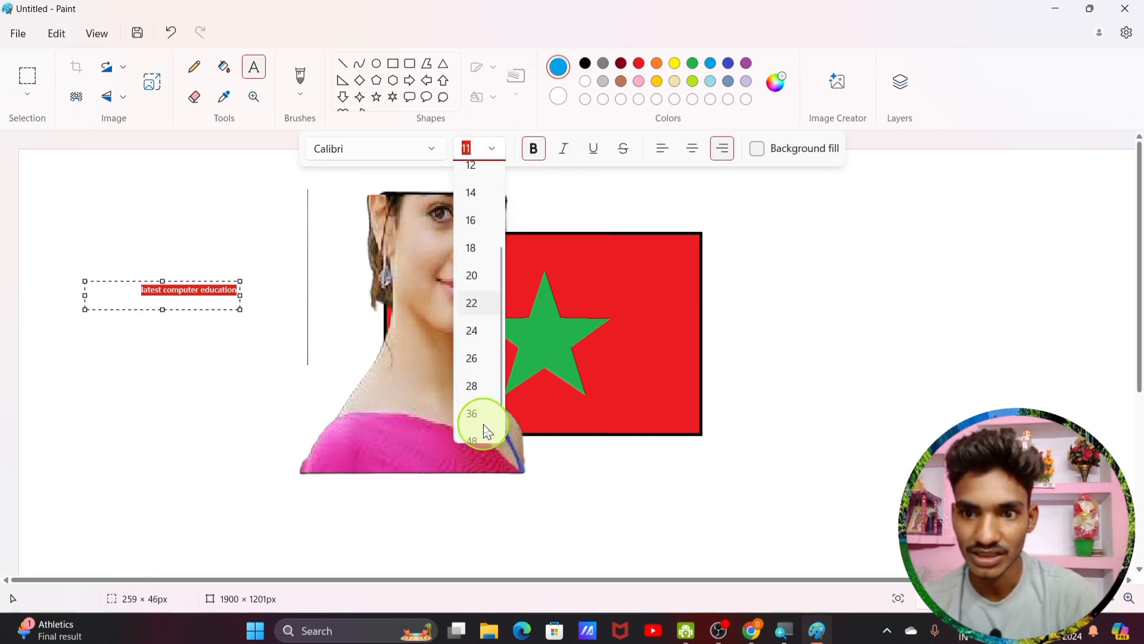
click(478, 392)
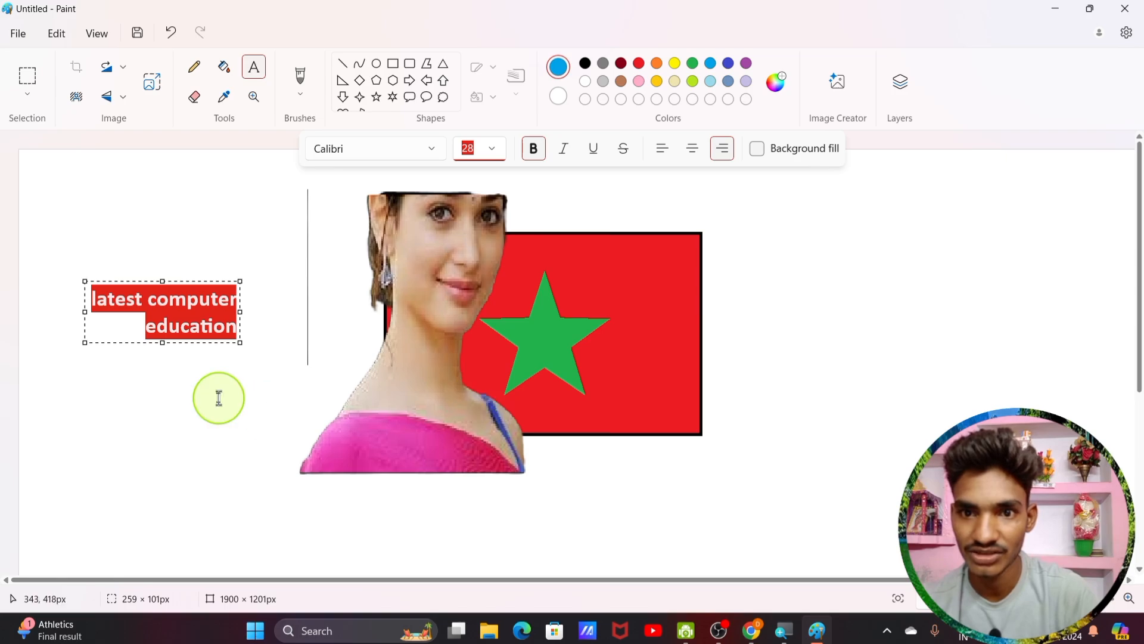
drag(240, 315, 472, 319)
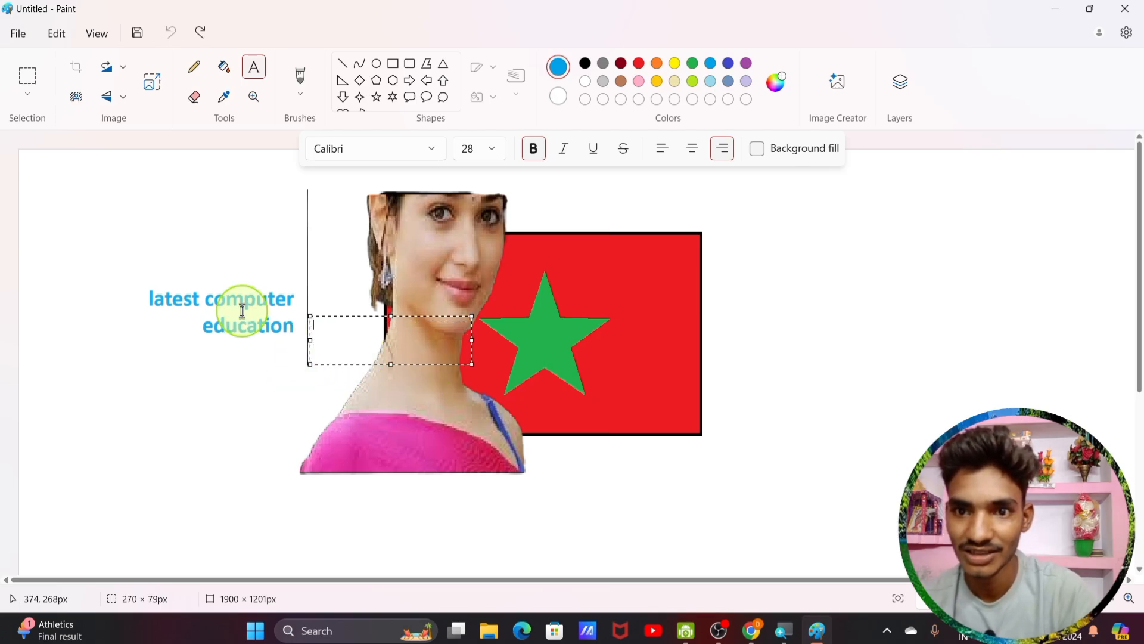
click(221, 436)
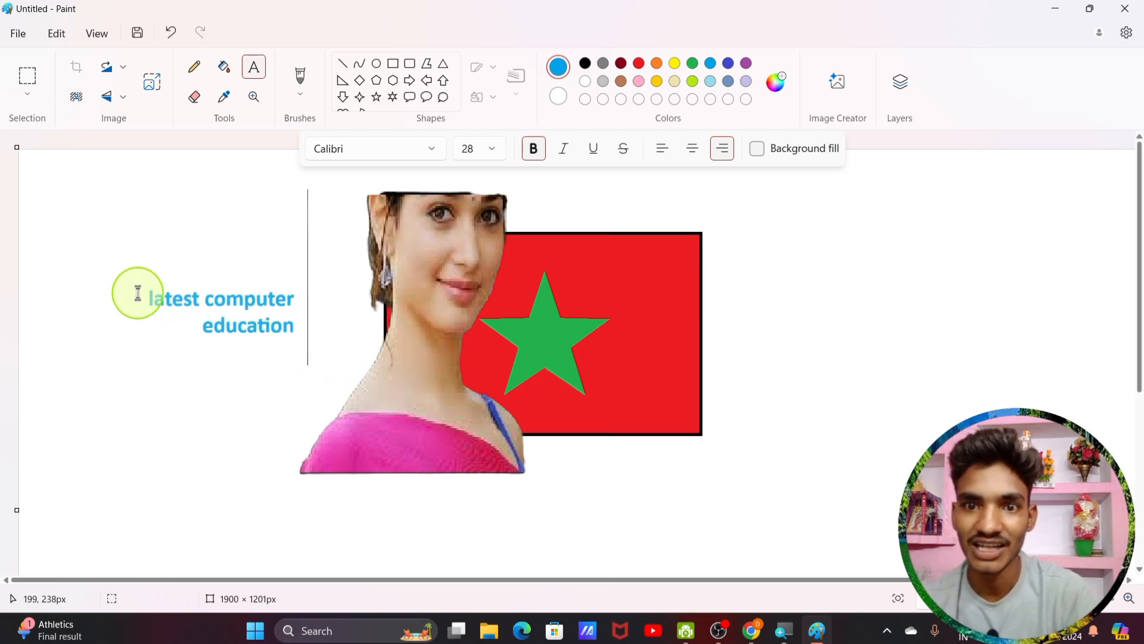
drag(142, 291, 296, 342)
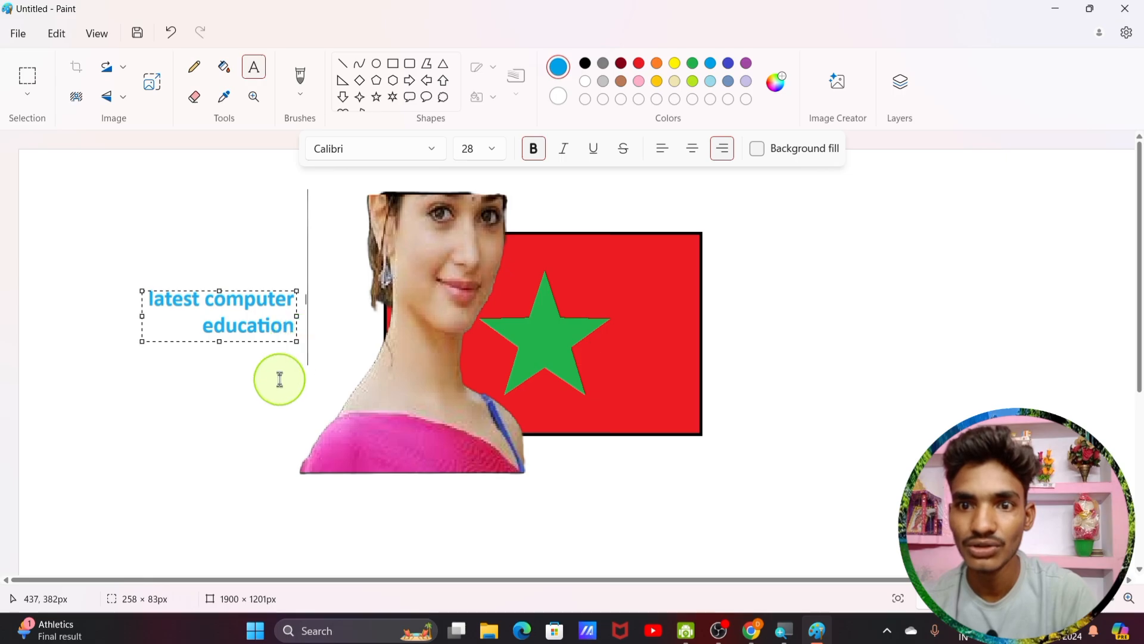
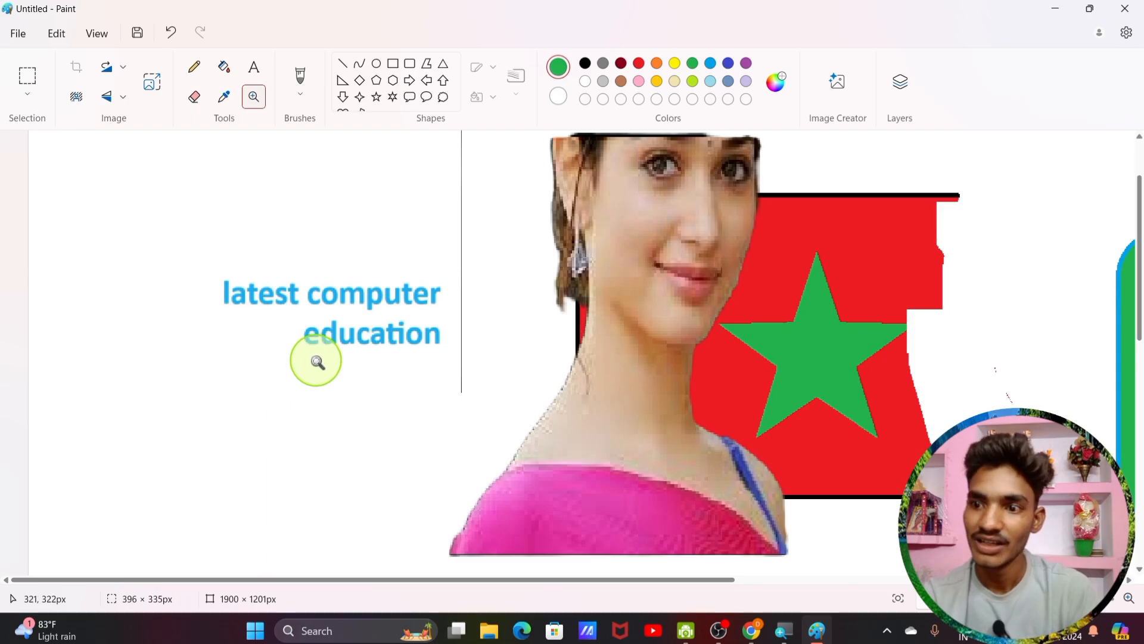
Step: Zoom in on the text, the red flag and the green rounded rectangle
click(316, 360)
click(316, 360)
click(316, 360)
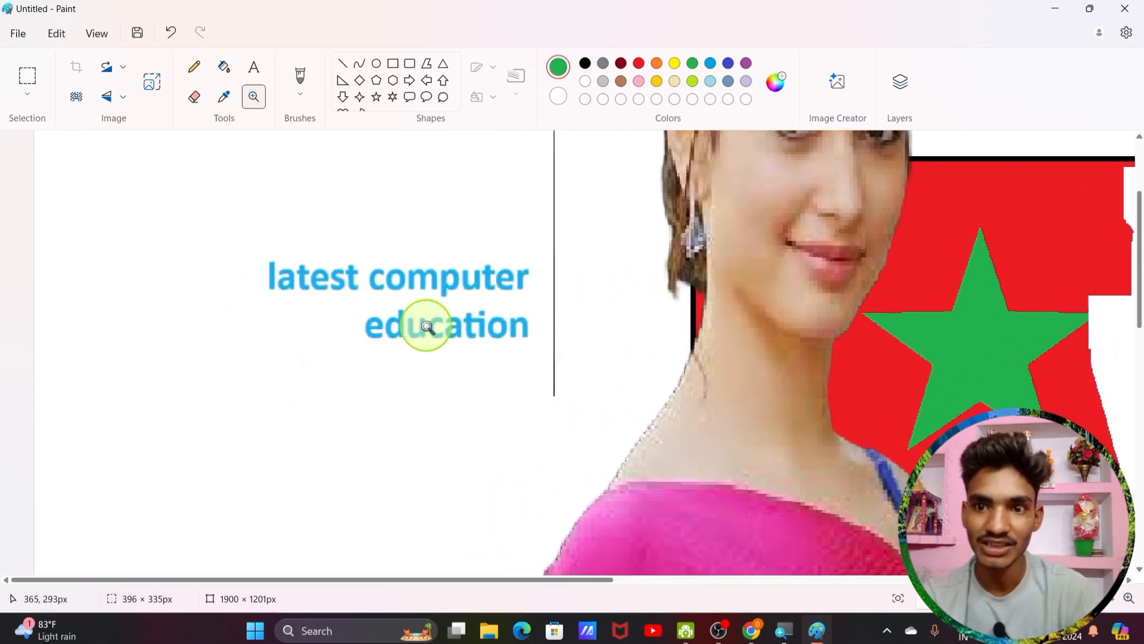
click(1066, 372)
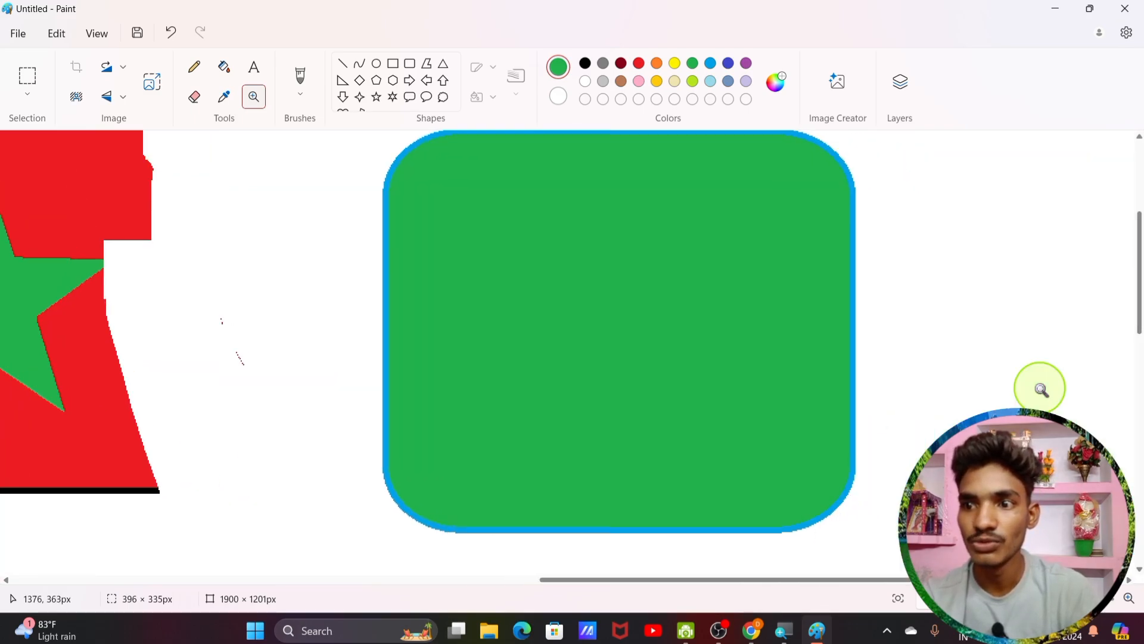
click(569, 429)
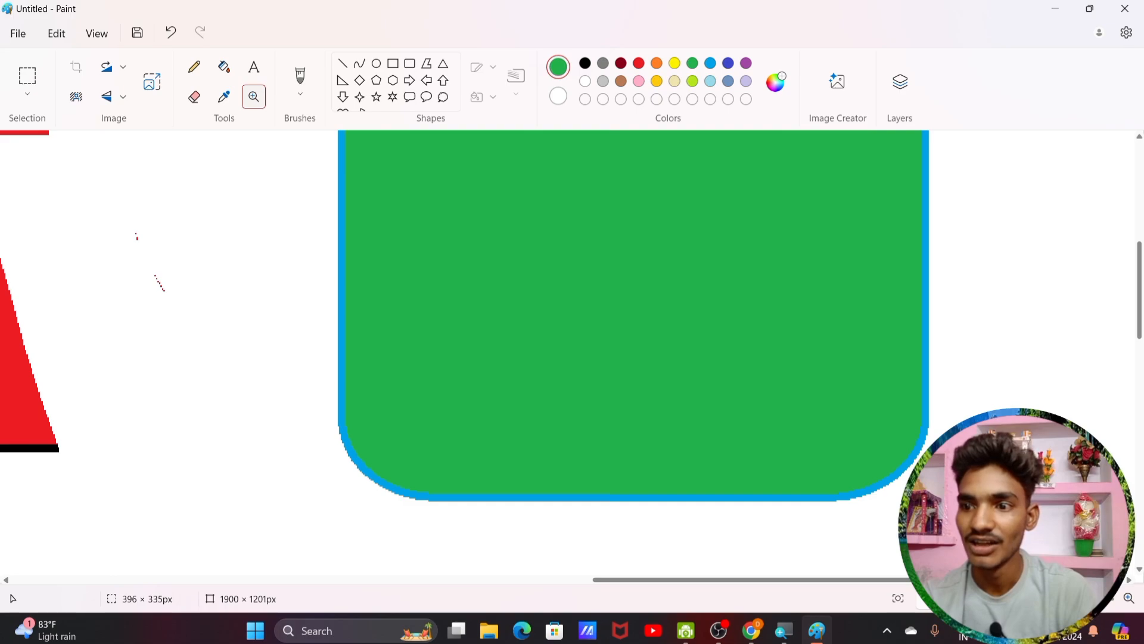
Step: Zoom back out to the whole canvas, then select all and delete it
drag(1087, 599, 1066, 598)
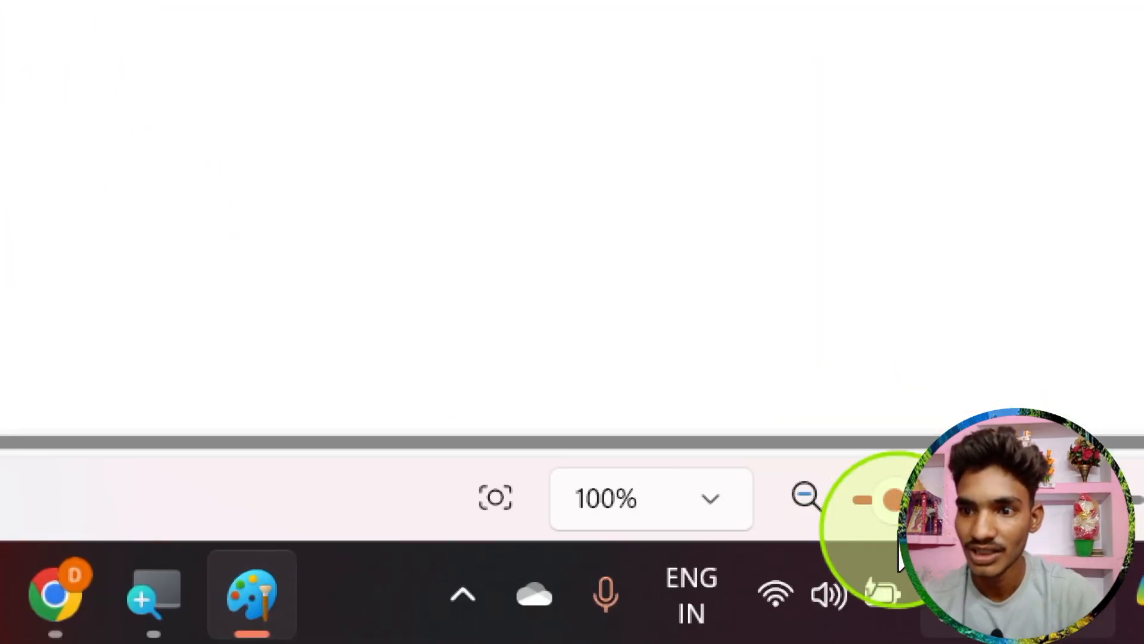
click(806, 496)
click(805, 496)
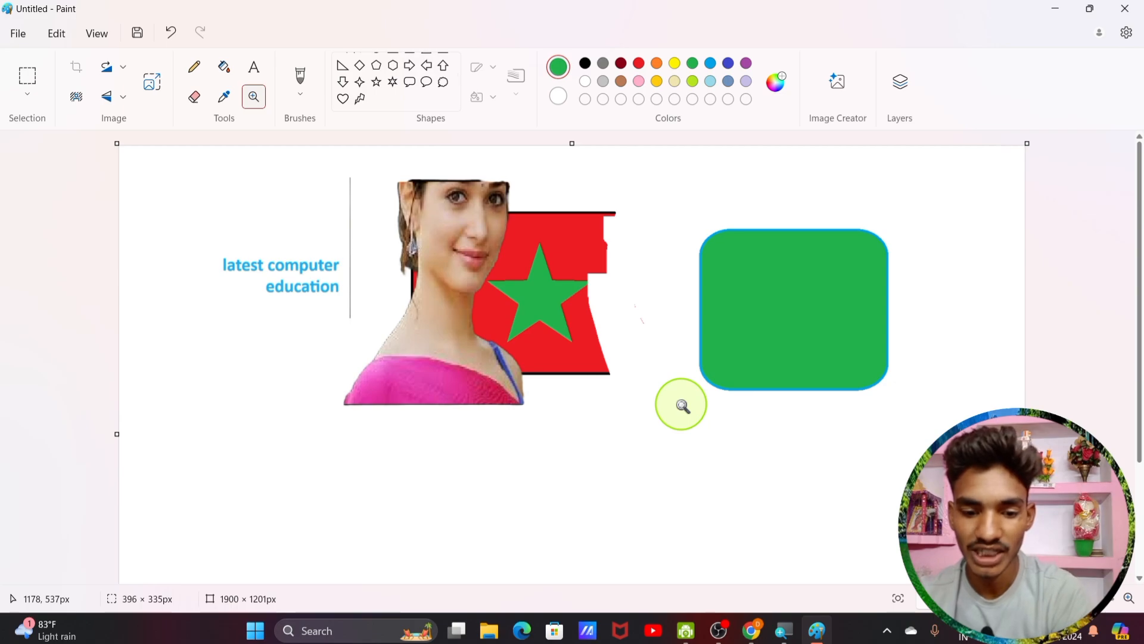
key(ctrl+a)
key(Delete)
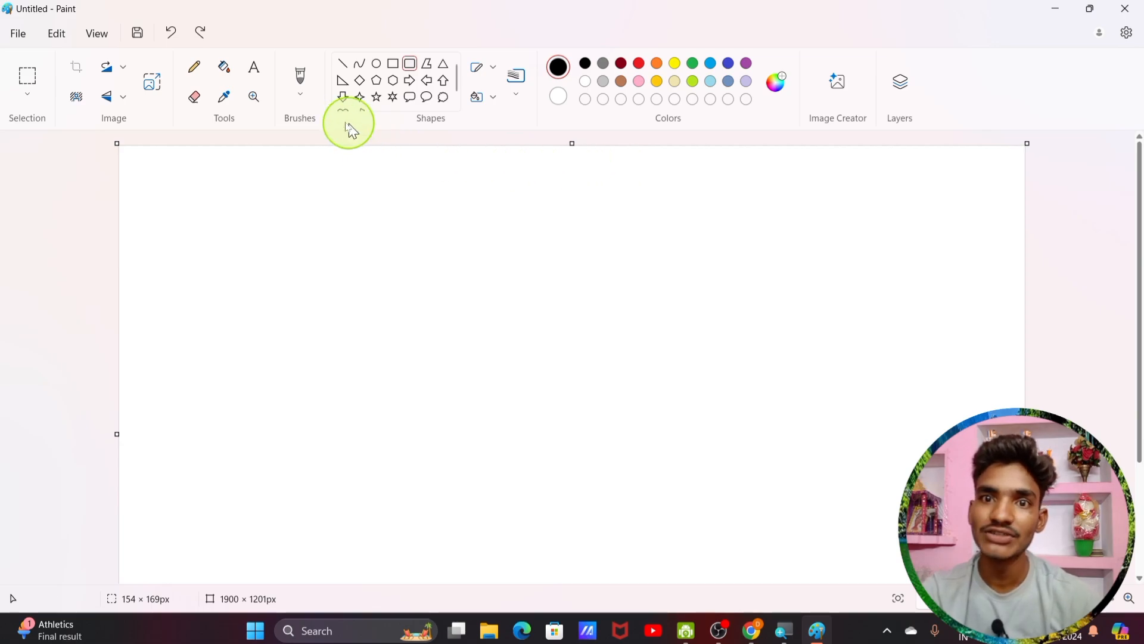
click(303, 99)
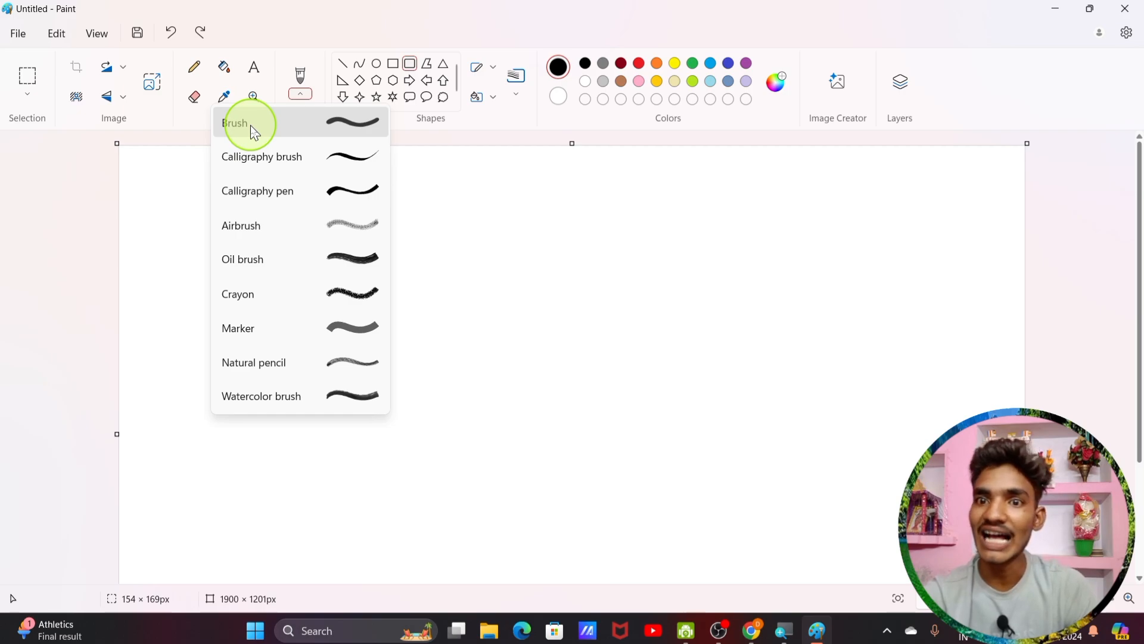
click(338, 159)
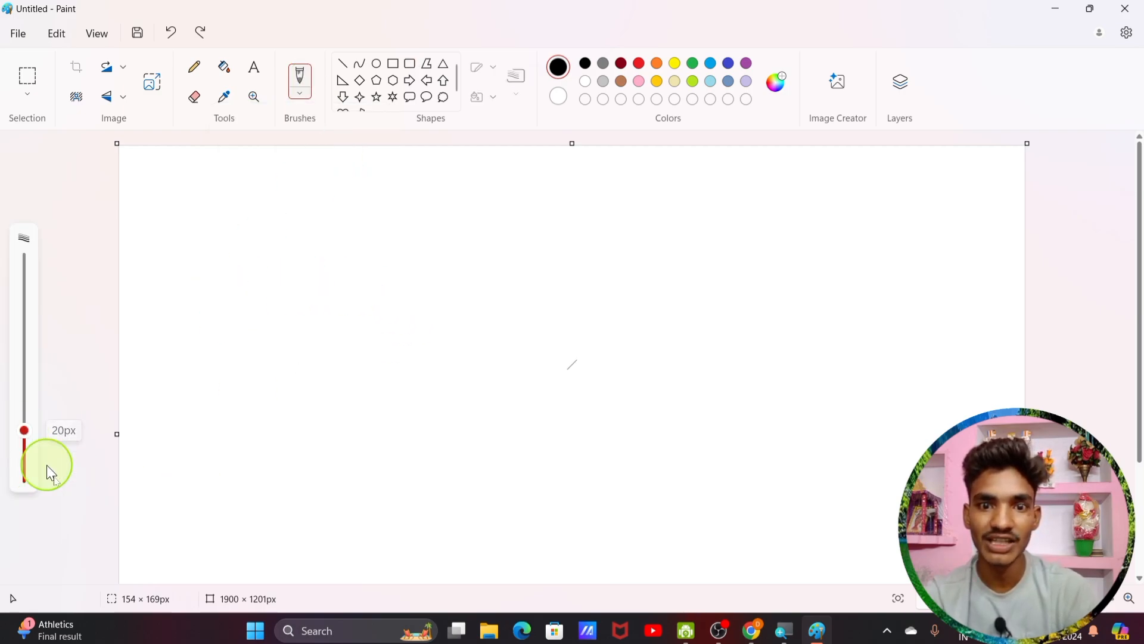
mouse_move(222, 200)
mouse_down()
mouse_move(327, 365)
mouse_move(496, 242)
mouse_up()
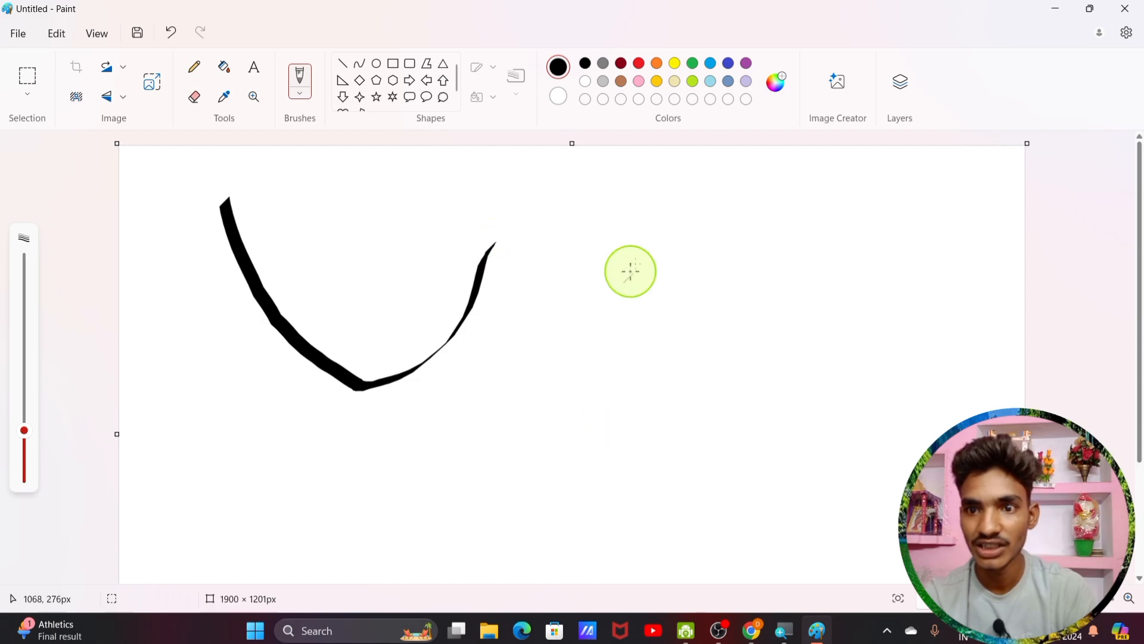
mouse_move(655, 203)
mouse_down()
mouse_move(620, 357)
mouse_move(512, 337)
mouse_up()
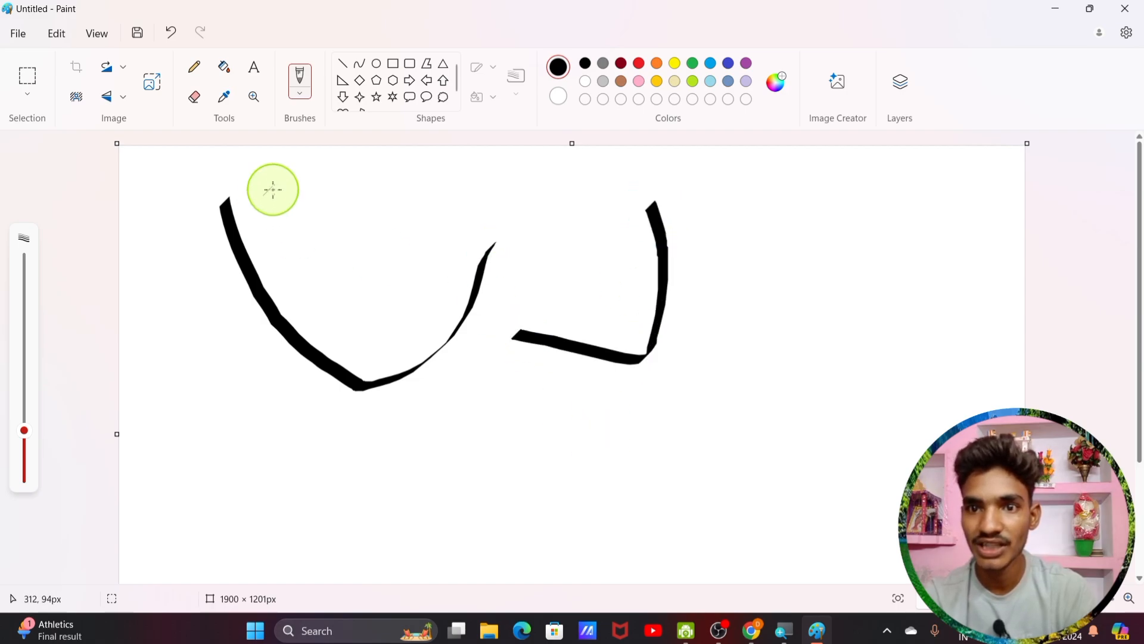
click(301, 99)
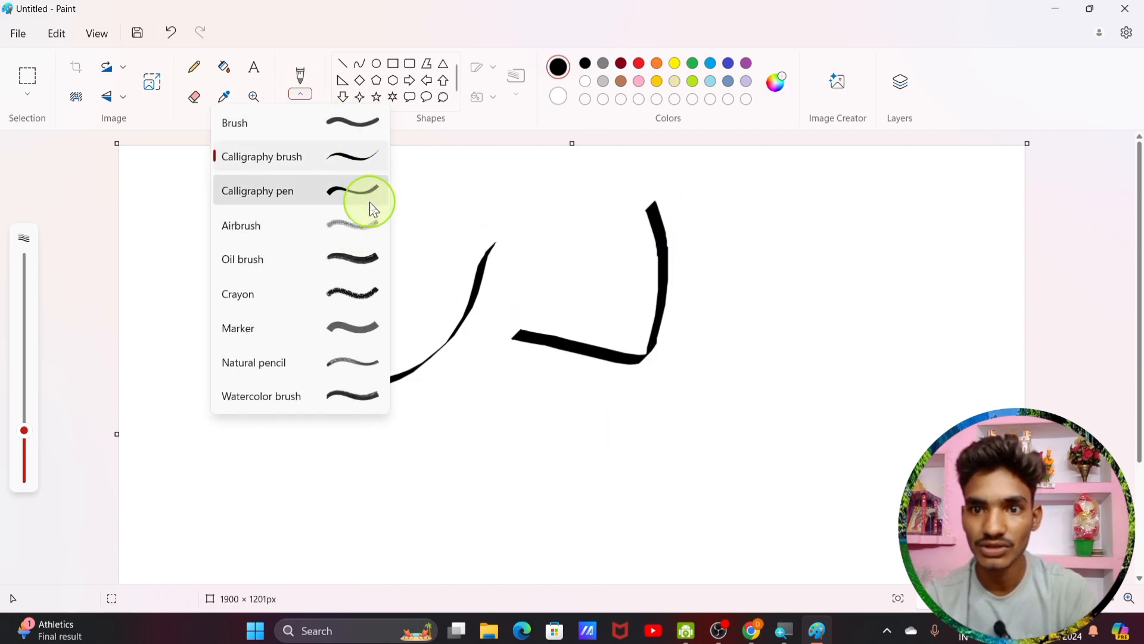
click(354, 136)
drag(733, 191, 739, 449)
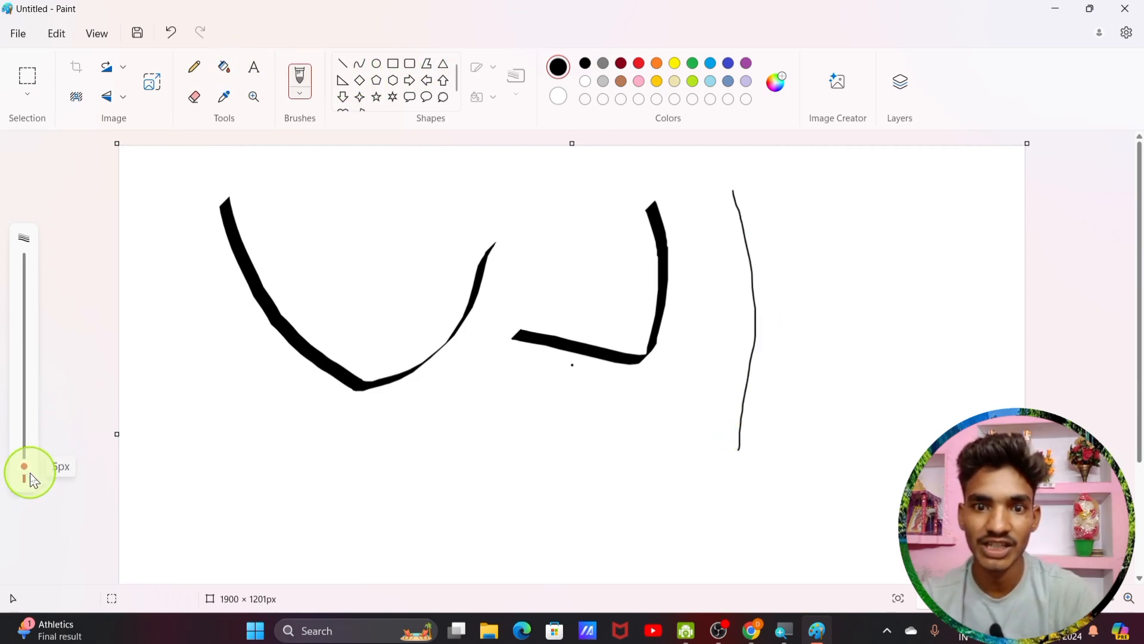
drag(34, 480, 30, 427)
mouse_move(236, 370)
mouse_down()
mouse_move(381, 453)
mouse_move(472, 480)
mouse_up()
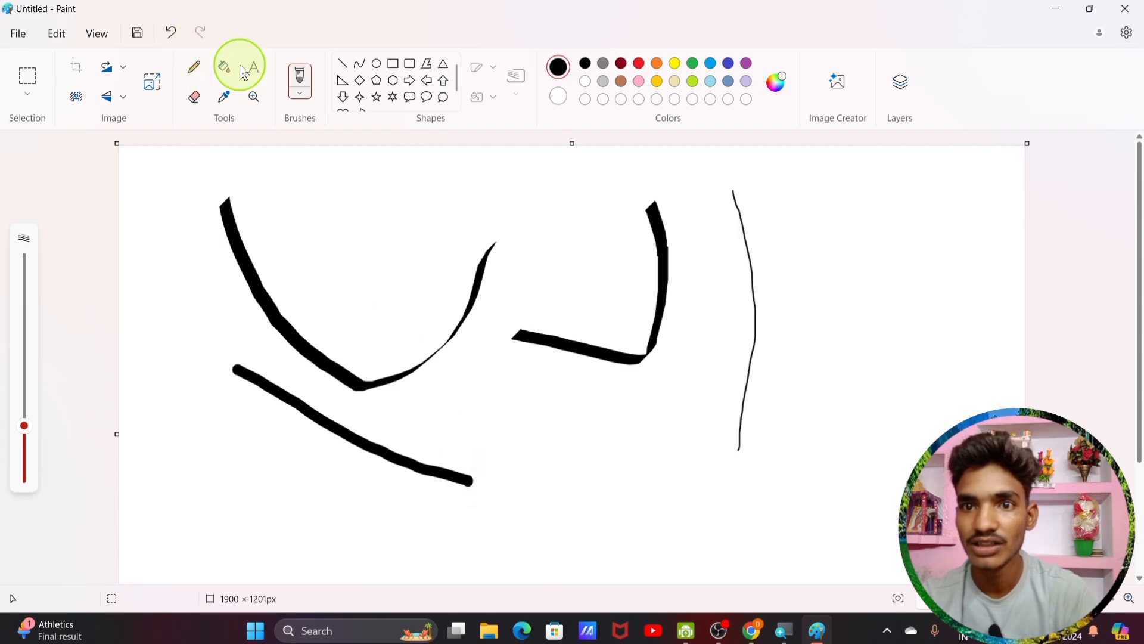
click(298, 105)
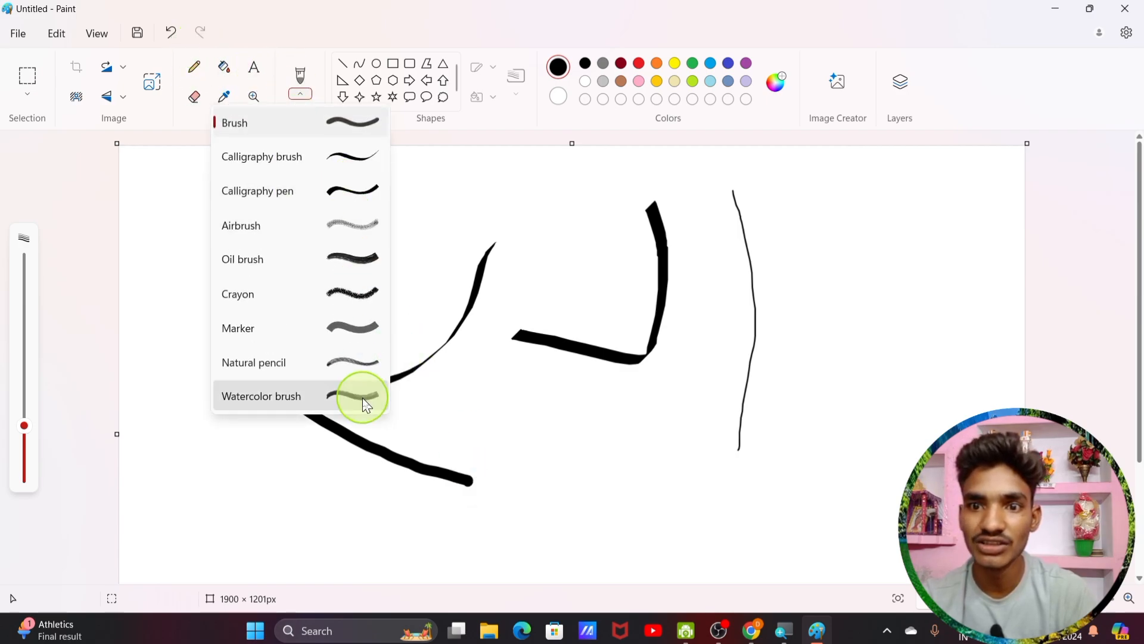
click(364, 307)
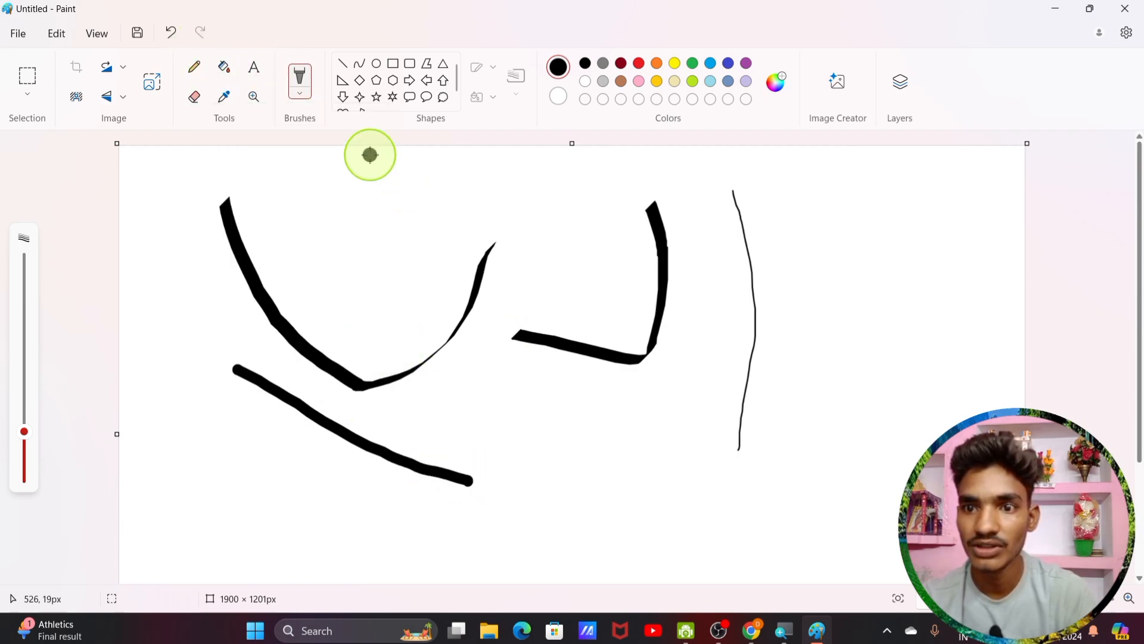
drag(373, 154, 587, 416)
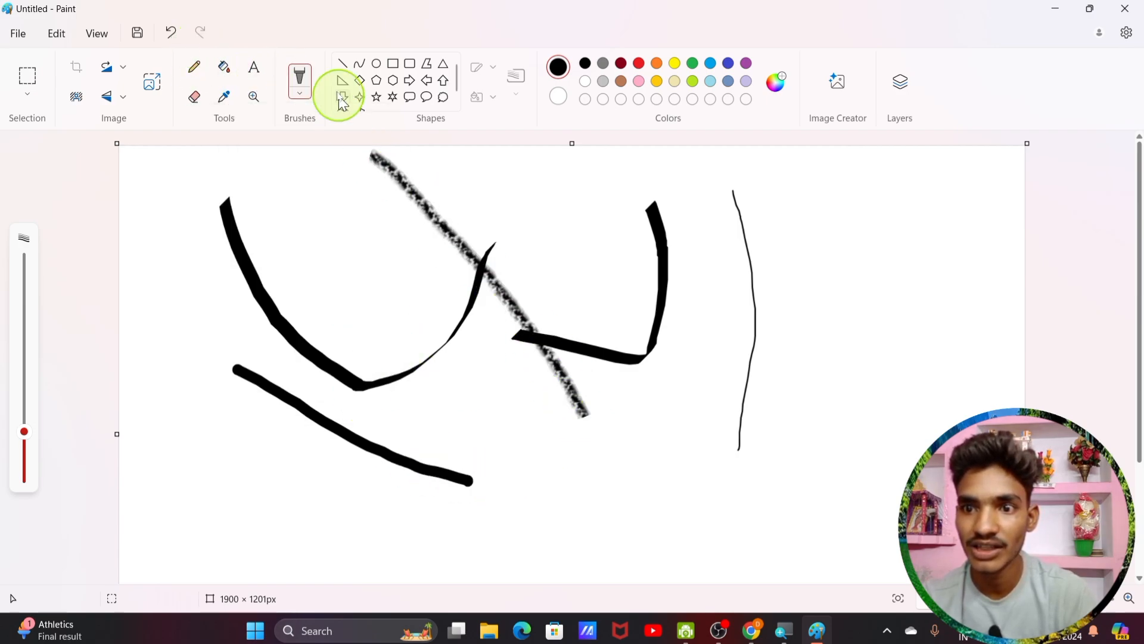
click(301, 100)
click(353, 225)
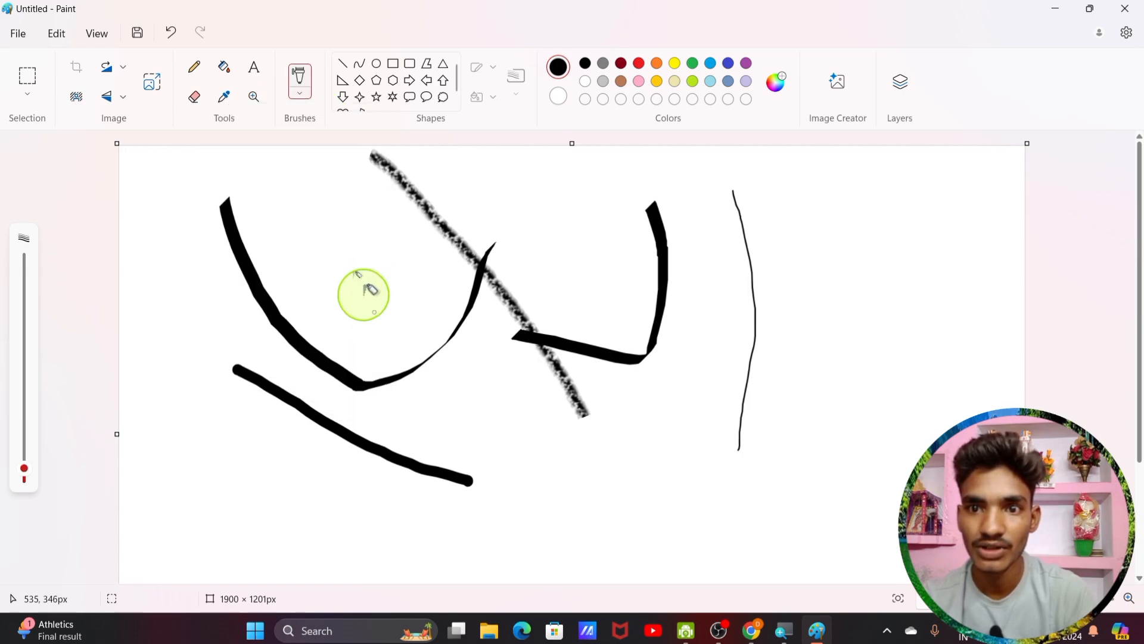
drag(308, 207, 448, 413)
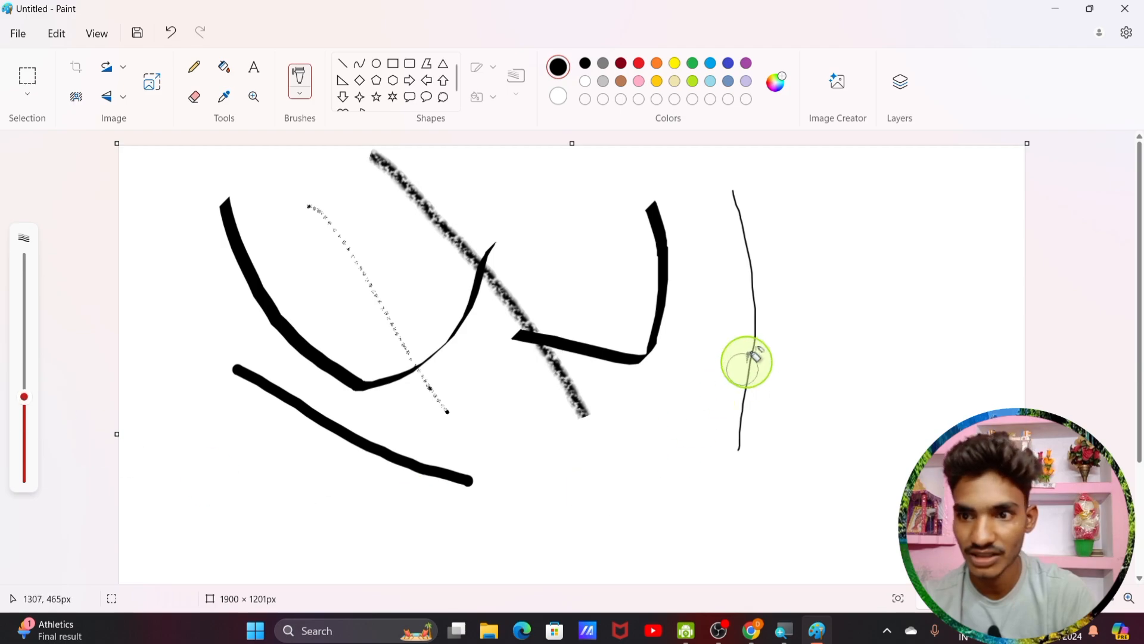
drag(820, 244, 637, 481)
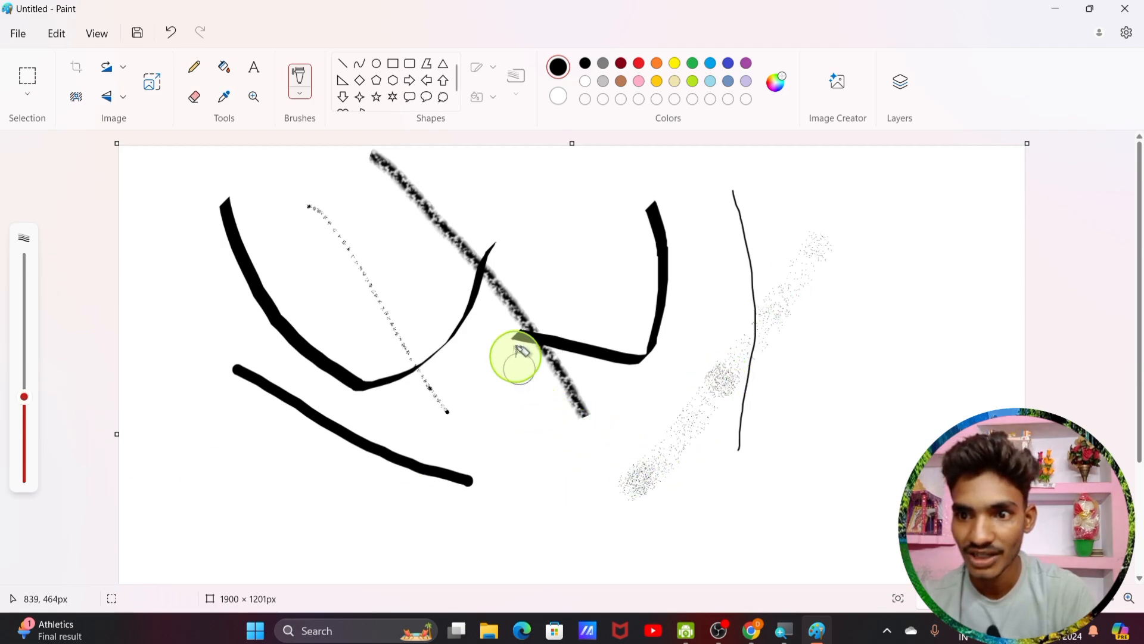
drag(513, 327, 750, 511)
mouse_move(425, 399)
mouse_down()
mouse_move(571, 480)
mouse_move(402, 274)
mouse_move(669, 509)
mouse_move(628, 462)
mouse_move(357, 253)
mouse_move(383, 358)
mouse_move(626, 605)
mouse_move(626, 557)
mouse_move(310, 329)
mouse_up()
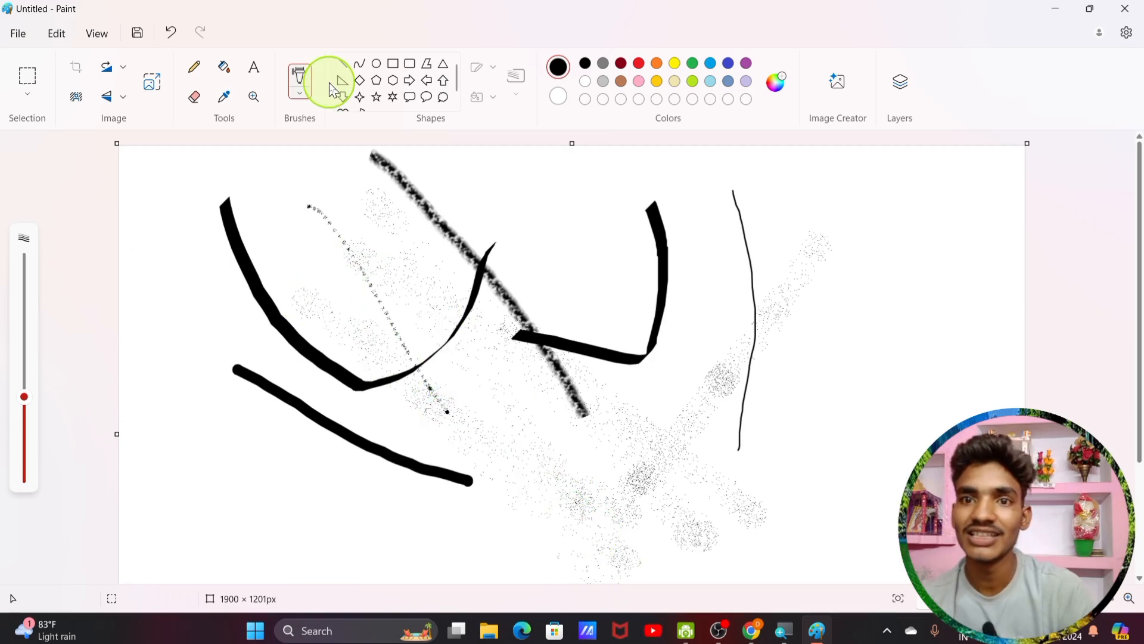
key(ctrl+z)
key(ctrl+z)
key(ctrl+z)
key(ctrl+z)
key(ctrl+z)
key(ctrl+z)
key(ctrl+z)
key(ctrl+z)
key(ctrl+z)
key(ctrl+z)
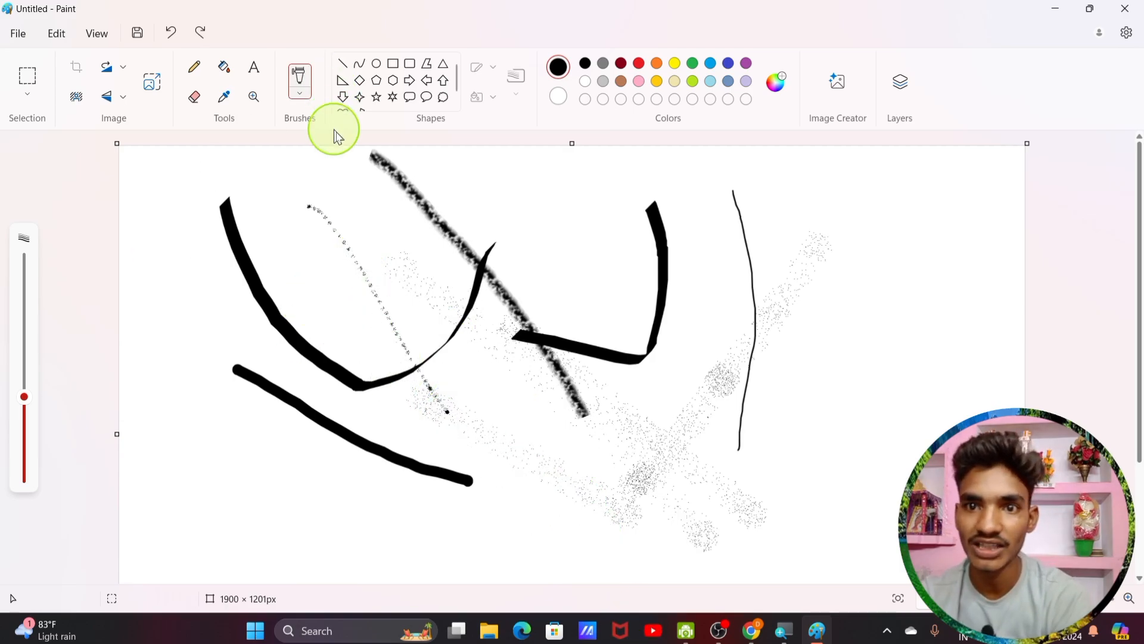
key(ctrl+z)
key(ctrl+z)
key(ctrl+z)
key(ctrl+z)
key(ctrl+z)
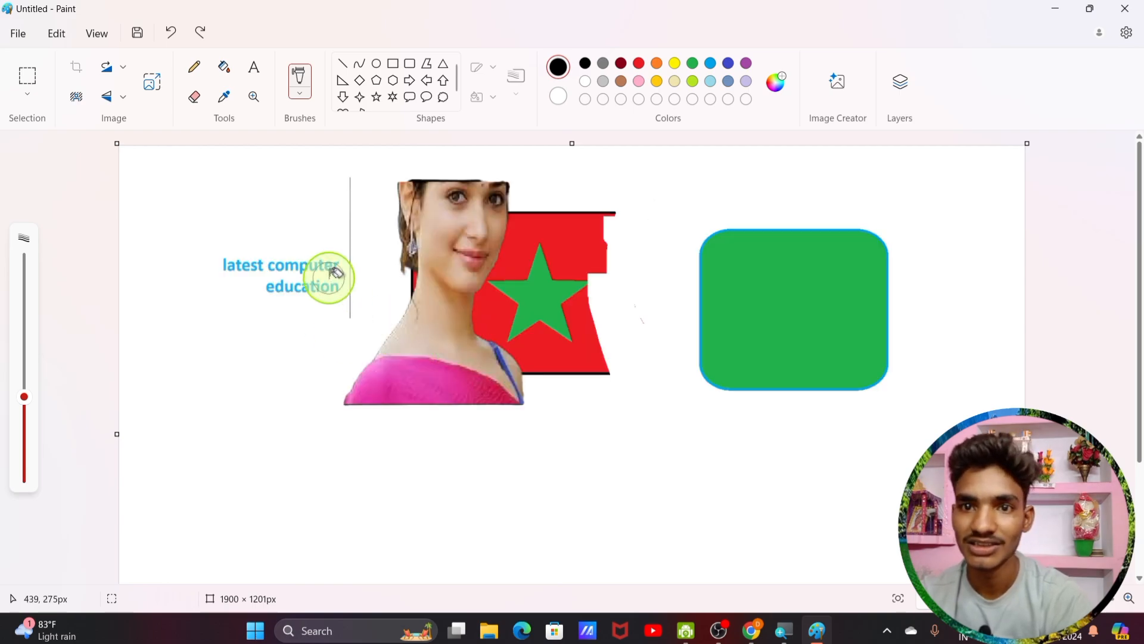
key(ctrl+z)
key(ctrl+z)
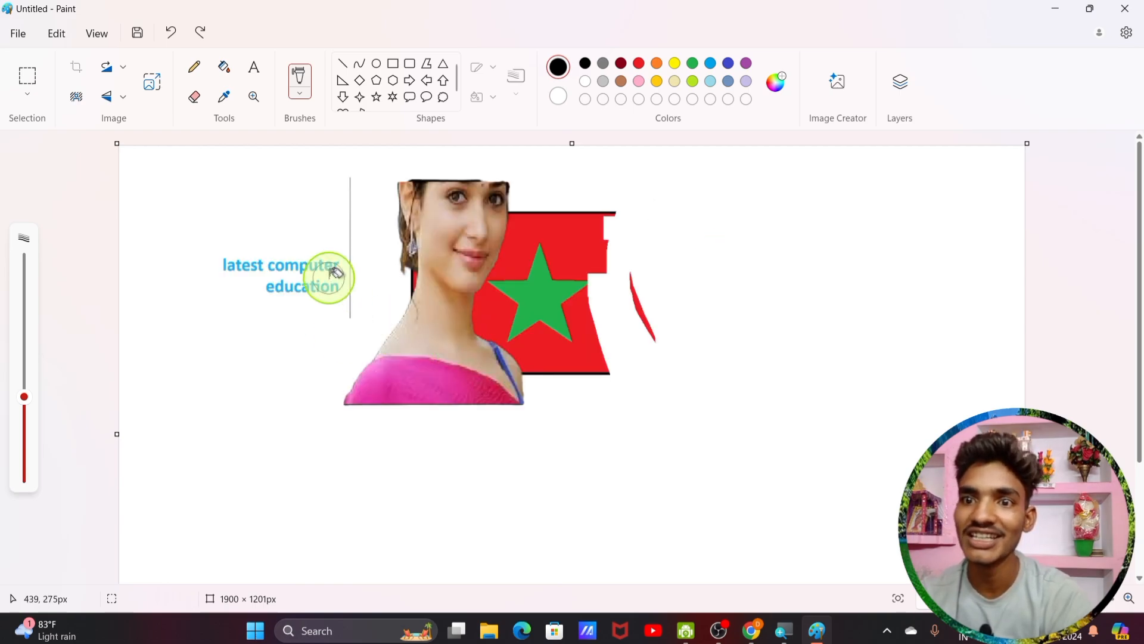
key(ctrl+z)
key(ctrl+a)
key(Delete)
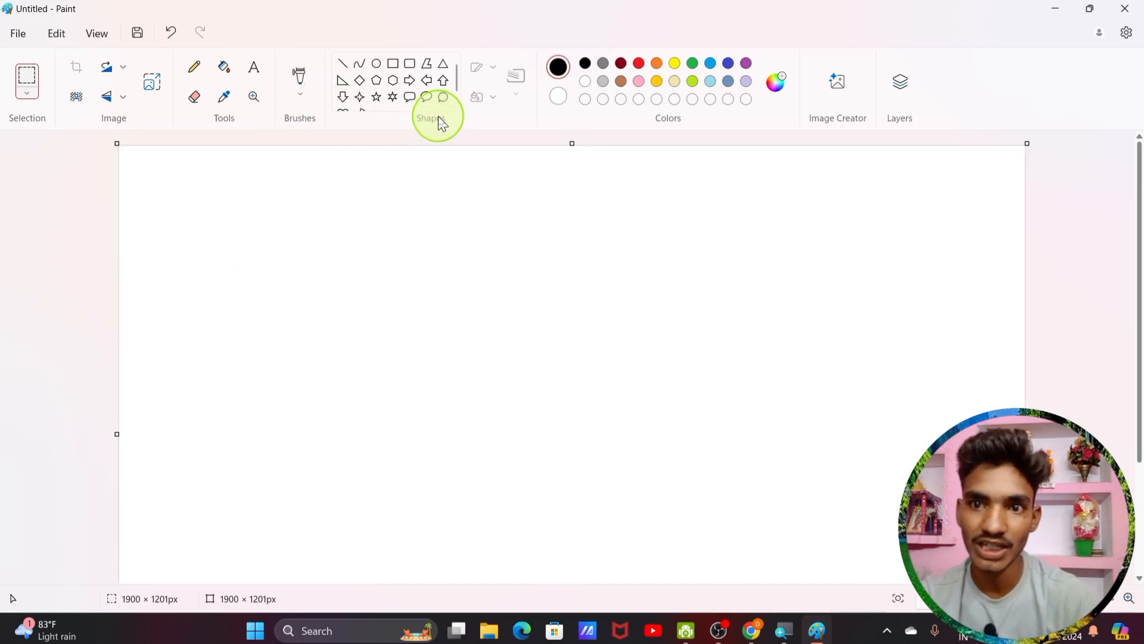
Step: Try a six-pointed star near the top left, then undo it
scroll(405, 74, down, 1)
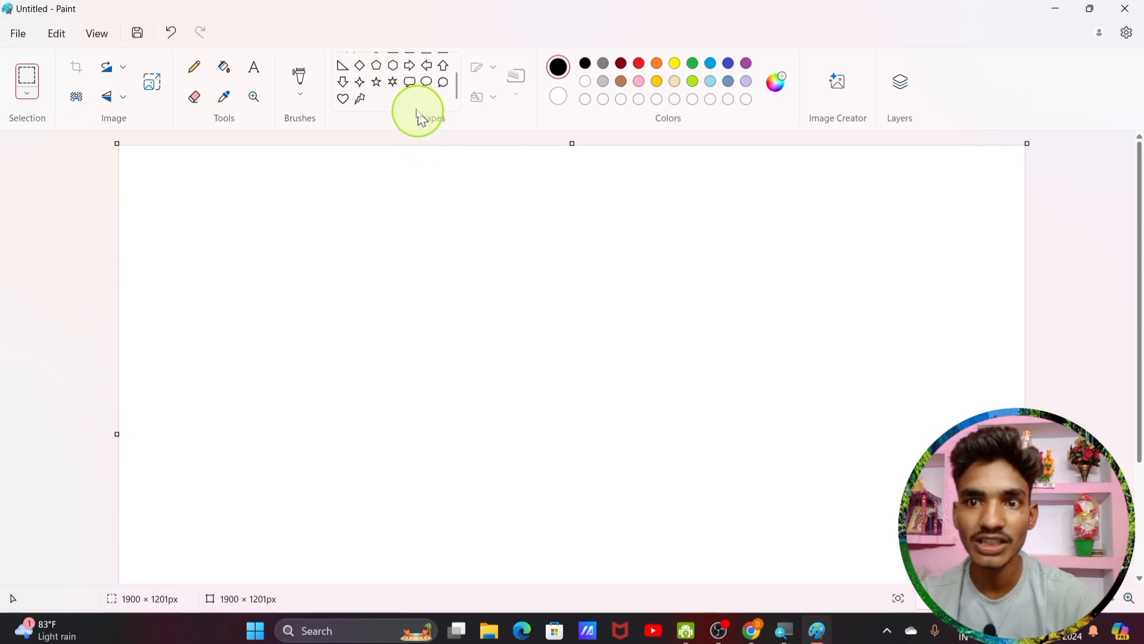
scroll(394, 101, up, 1)
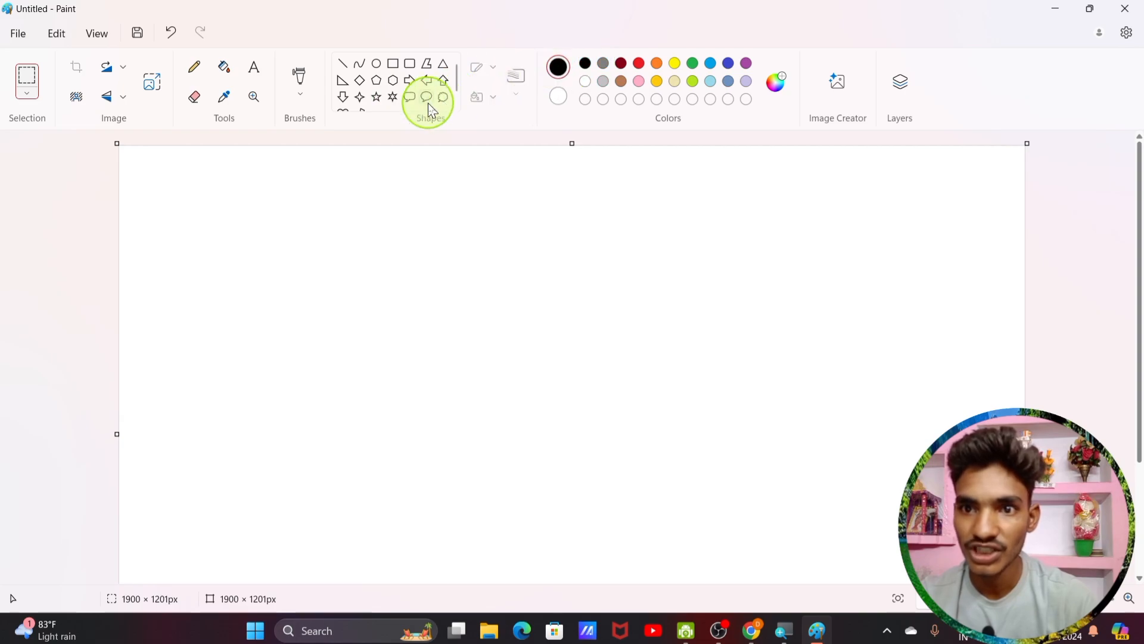
click(398, 102)
drag(182, 163, 255, 245)
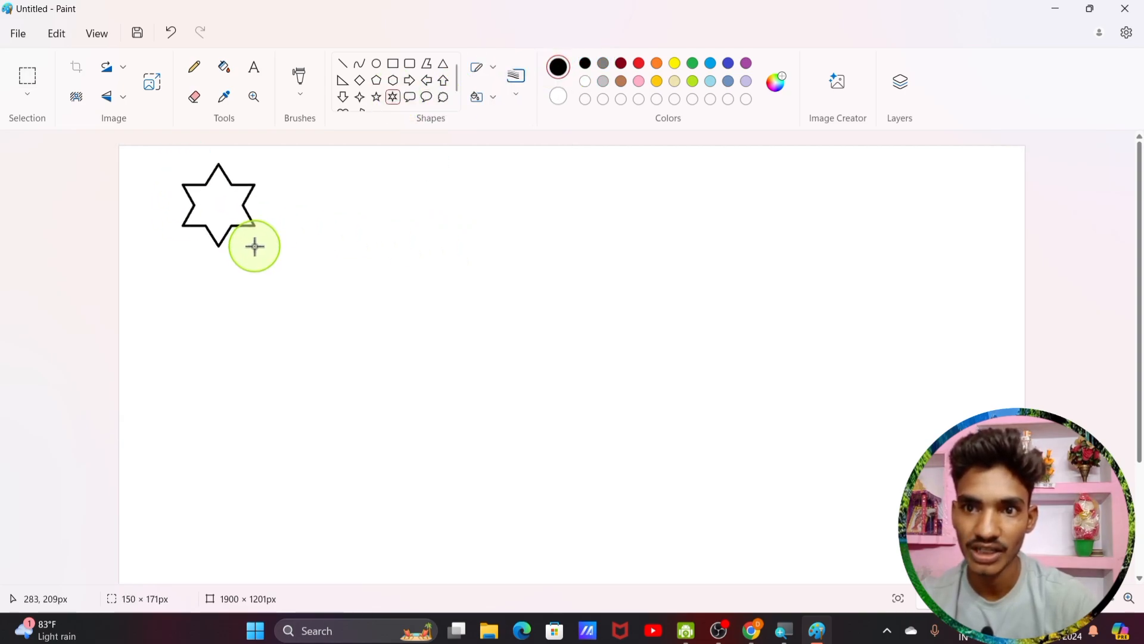
key(ctrl+z)
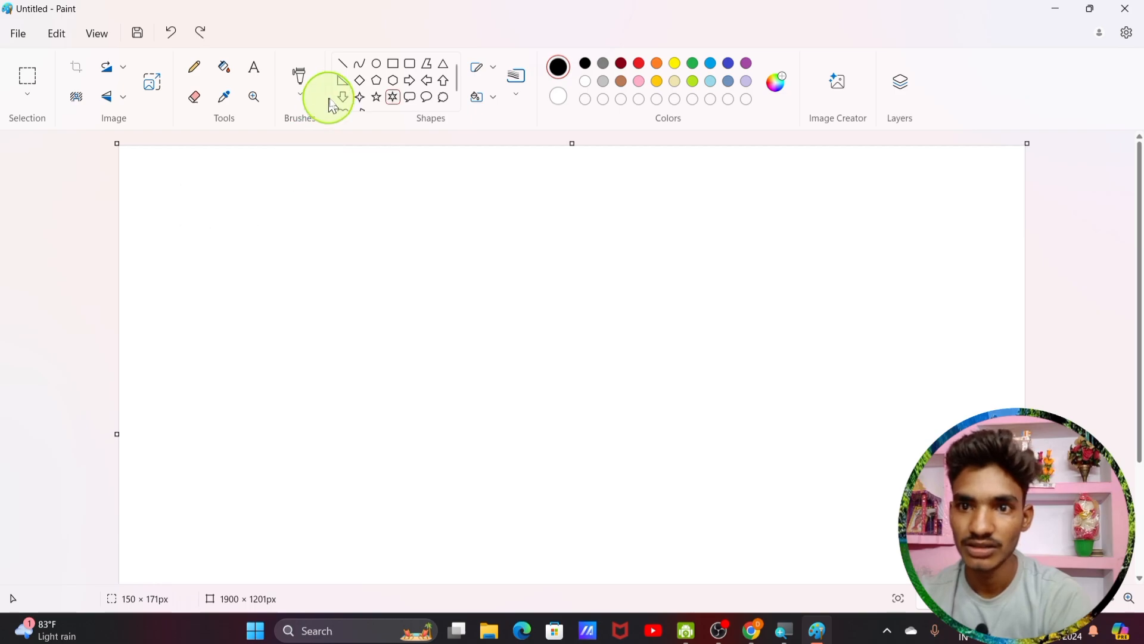
Step: Draw five-pointed star outlines along the top and down the right side
drag(230, 181, 314, 261)
drag(465, 172, 543, 245)
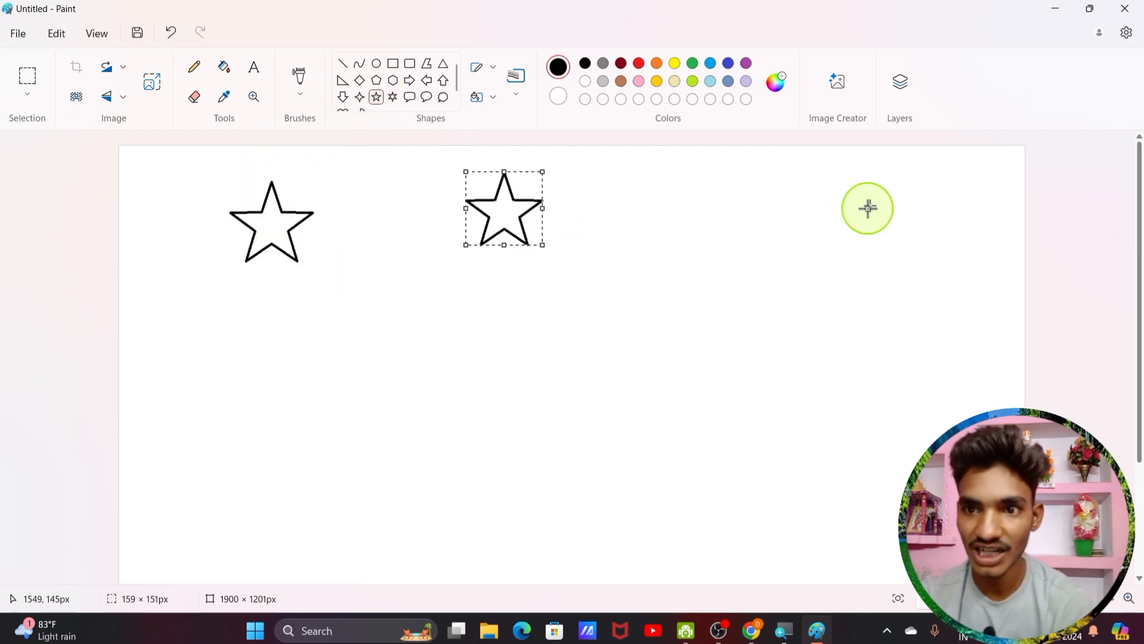
drag(826, 171, 921, 242)
drag(617, 184, 723, 294)
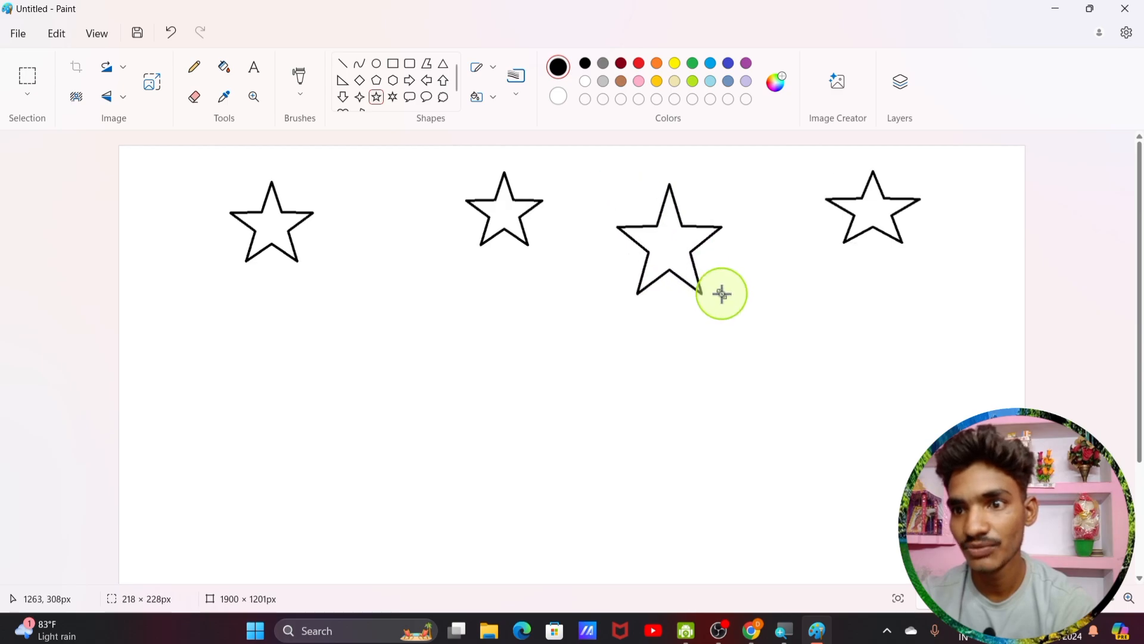
drag(853, 323, 931, 417)
drag(858, 475, 906, 571)
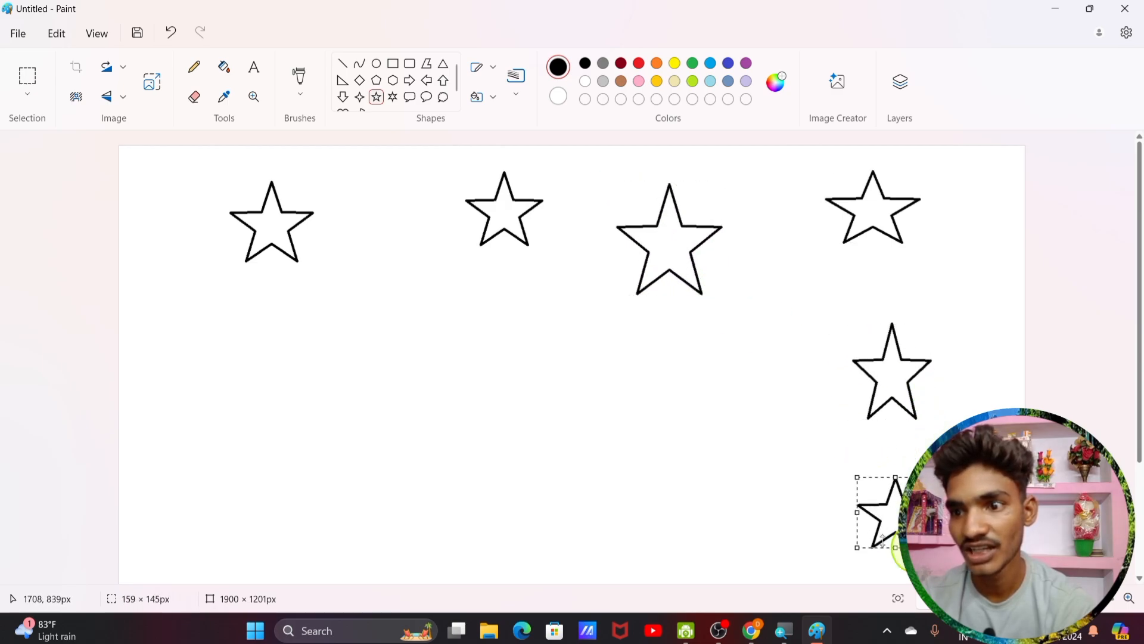
Step: Add more stars of varied sizes on the left, centre and bottom
drag(215, 300, 299, 362)
drag(403, 279, 482, 360)
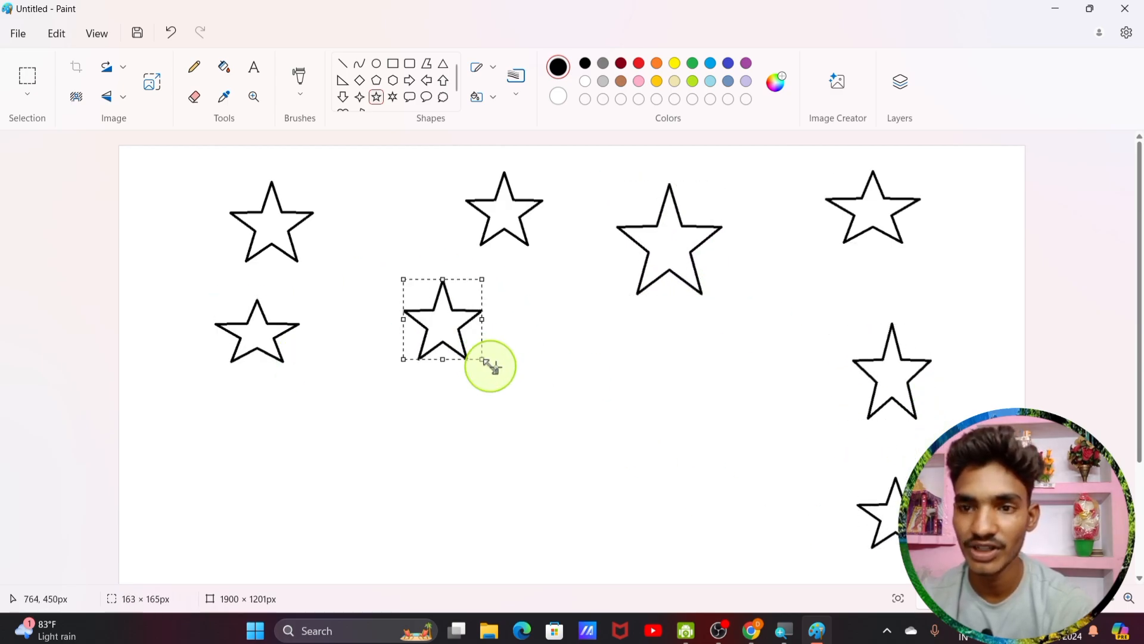
drag(547, 279, 602, 336)
drag(138, 426, 214, 508)
click(297, 396)
drag(297, 396, 363, 460)
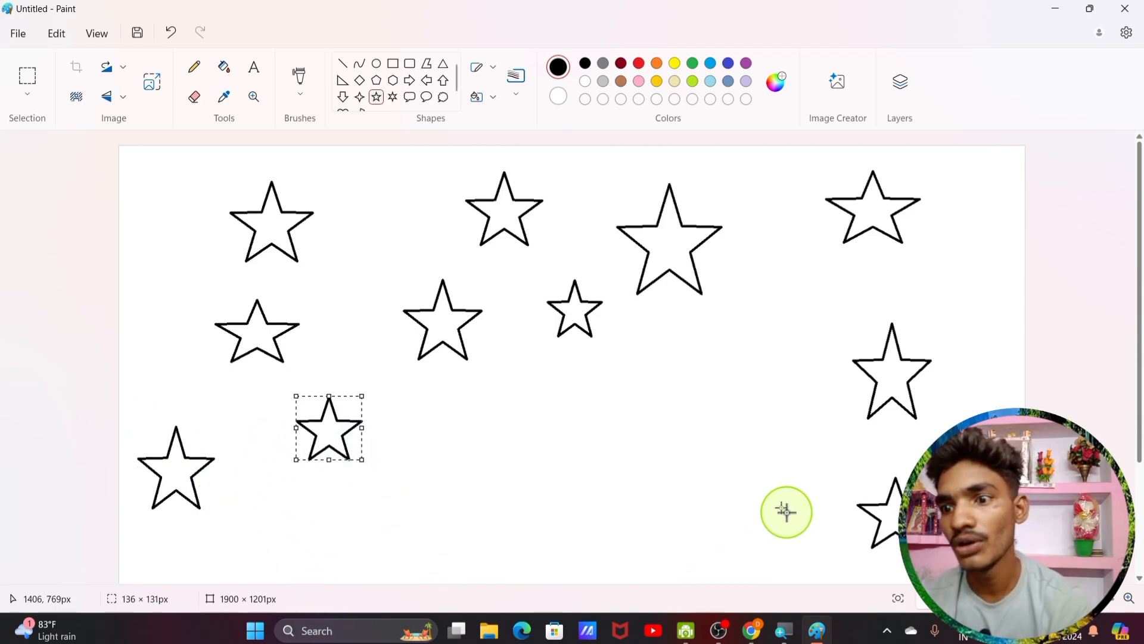
drag(722, 492, 816, 577)
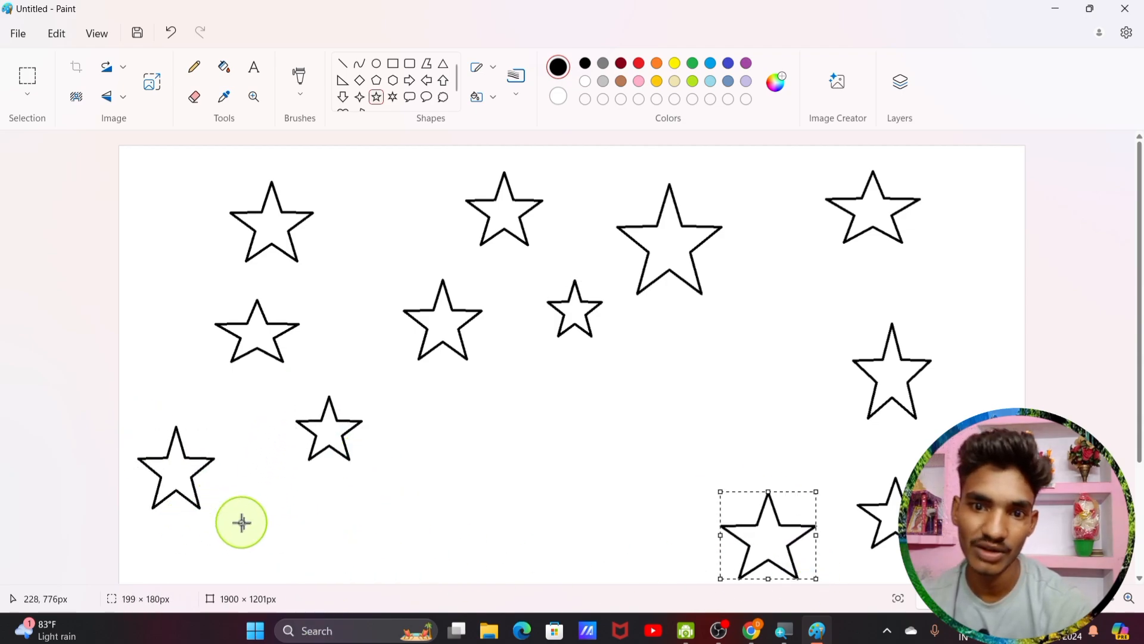
drag(241, 498, 328, 581)
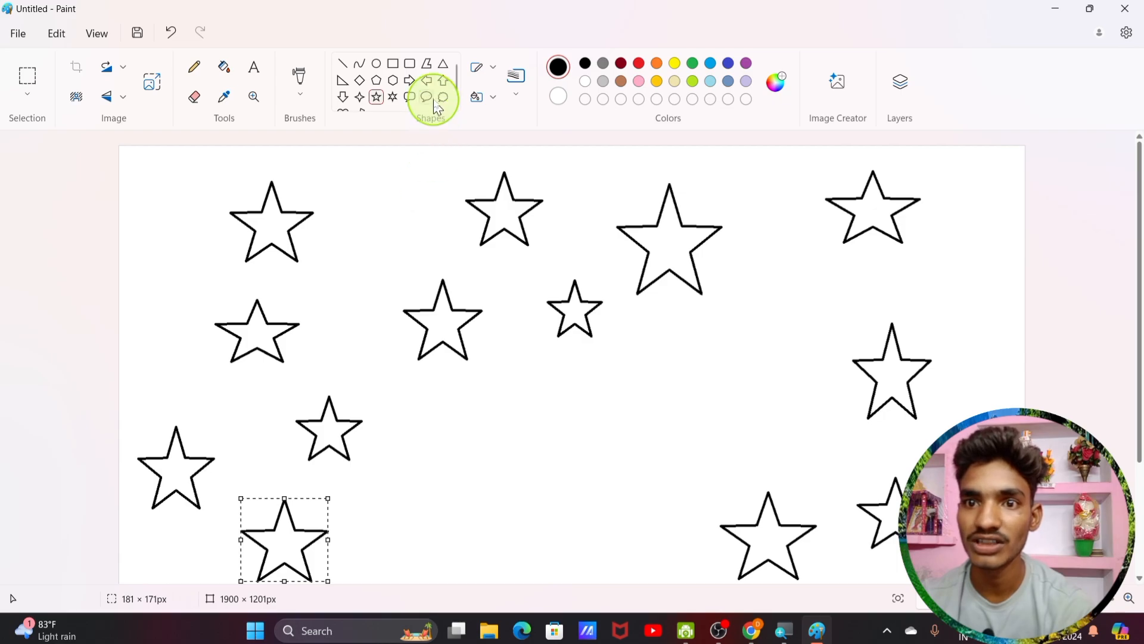
Step: Draw two overlapping circles near the bottom centre
click(379, 65)
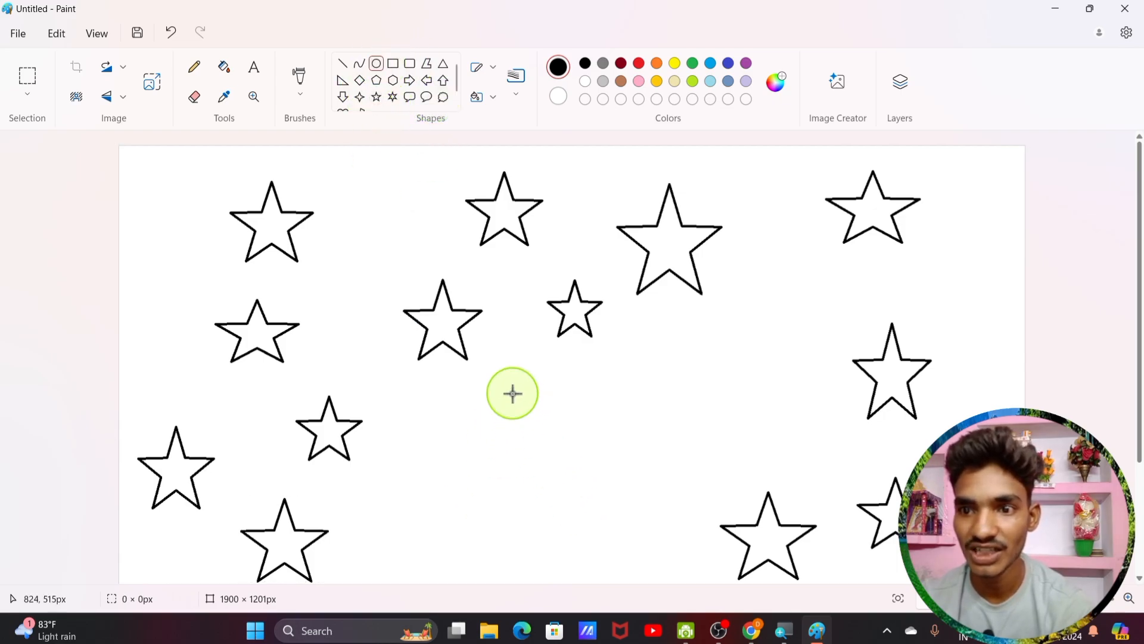
drag(510, 393, 647, 525)
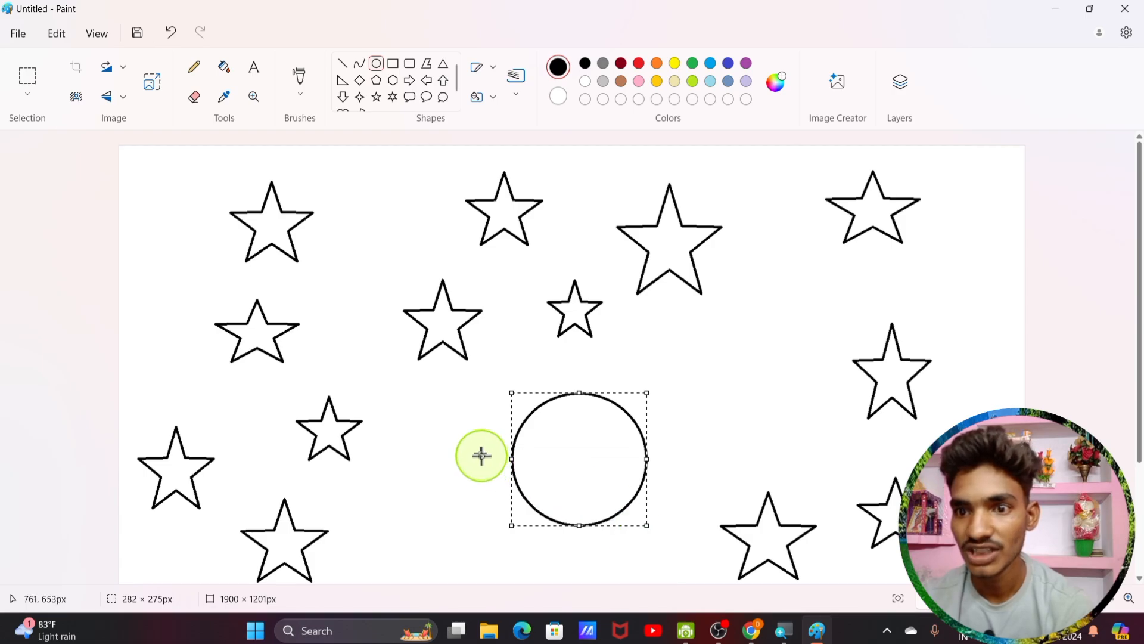
drag(480, 416, 601, 536)
drag(556, 490, 562, 453)
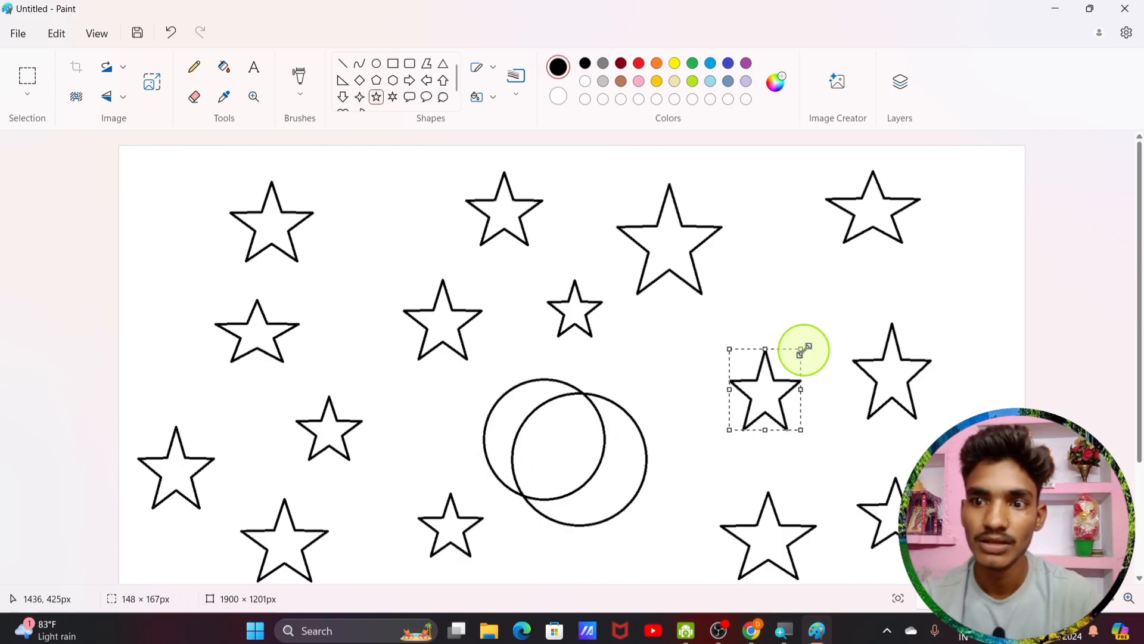
Step: Reshape and reposition a star, and add a few more small stars around the circles
drag(804, 349, 818, 352)
drag(777, 388, 774, 295)
drag(665, 386, 741, 480)
drag(653, 534, 700, 582)
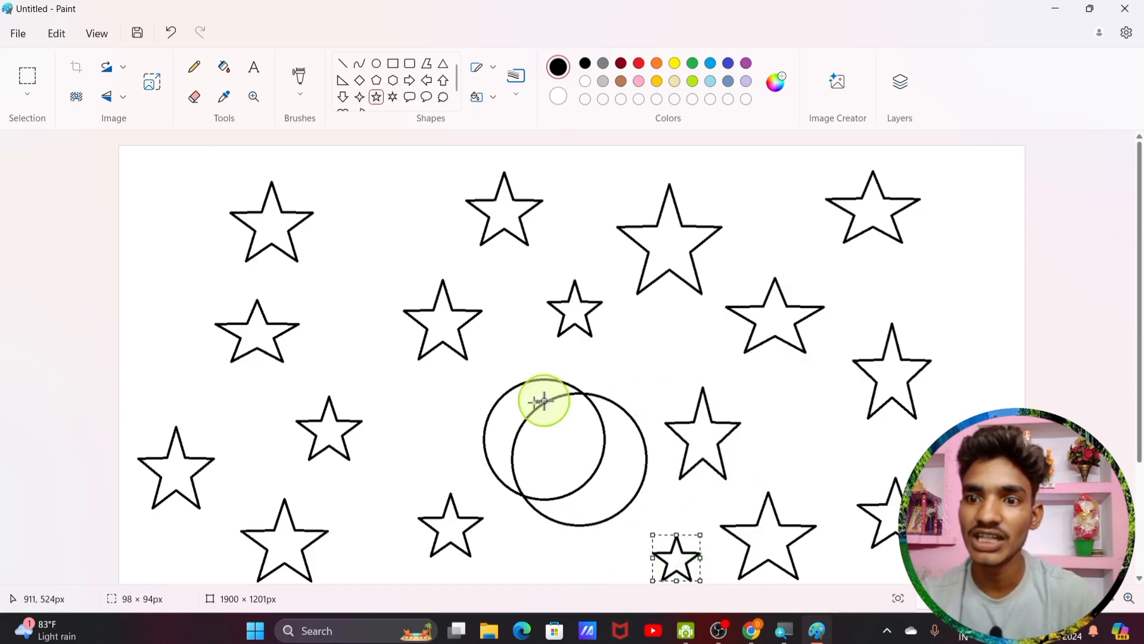
drag(472, 377, 441, 428)
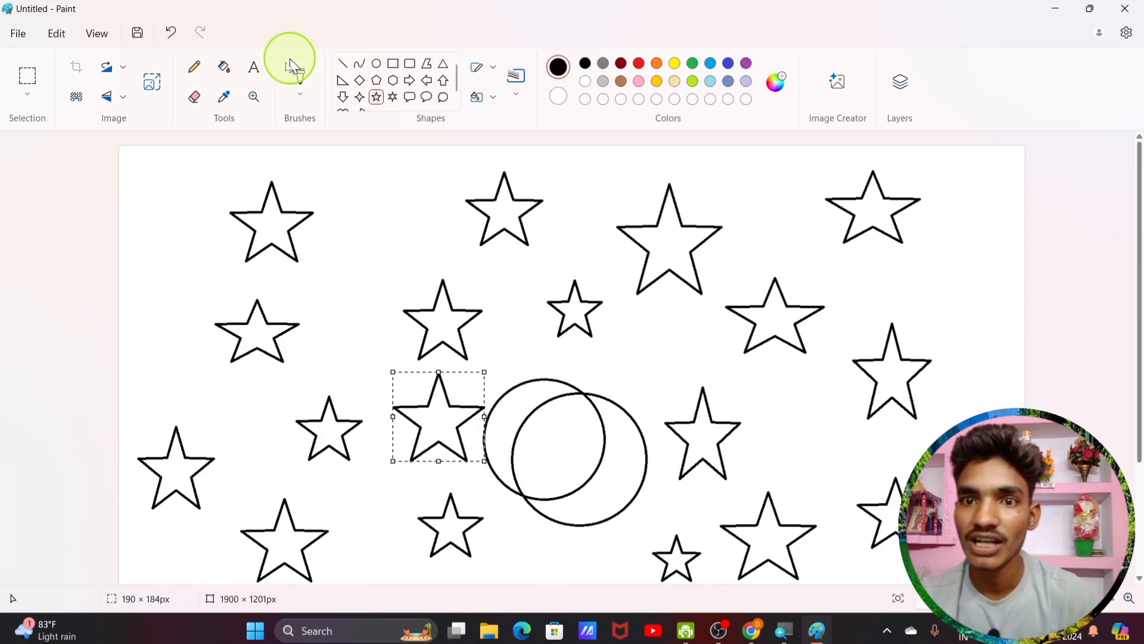
Step: Bucket-fill the background, circle sliver and inner circle black, leaving white stars and a crescent
click(224, 71)
click(383, 232)
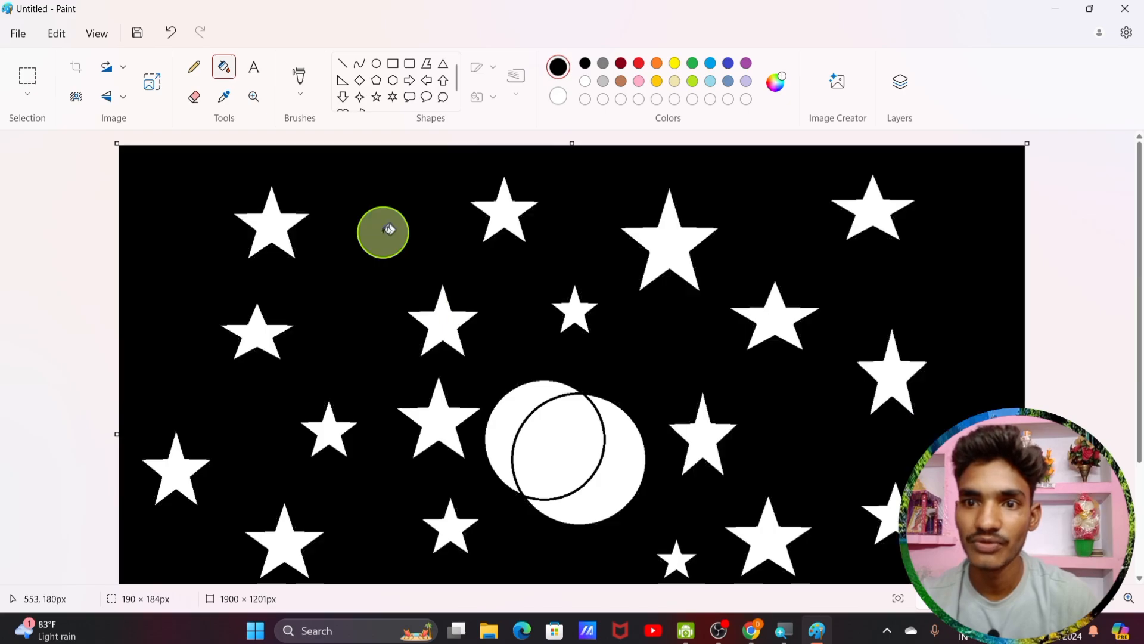
click(527, 398)
click(565, 443)
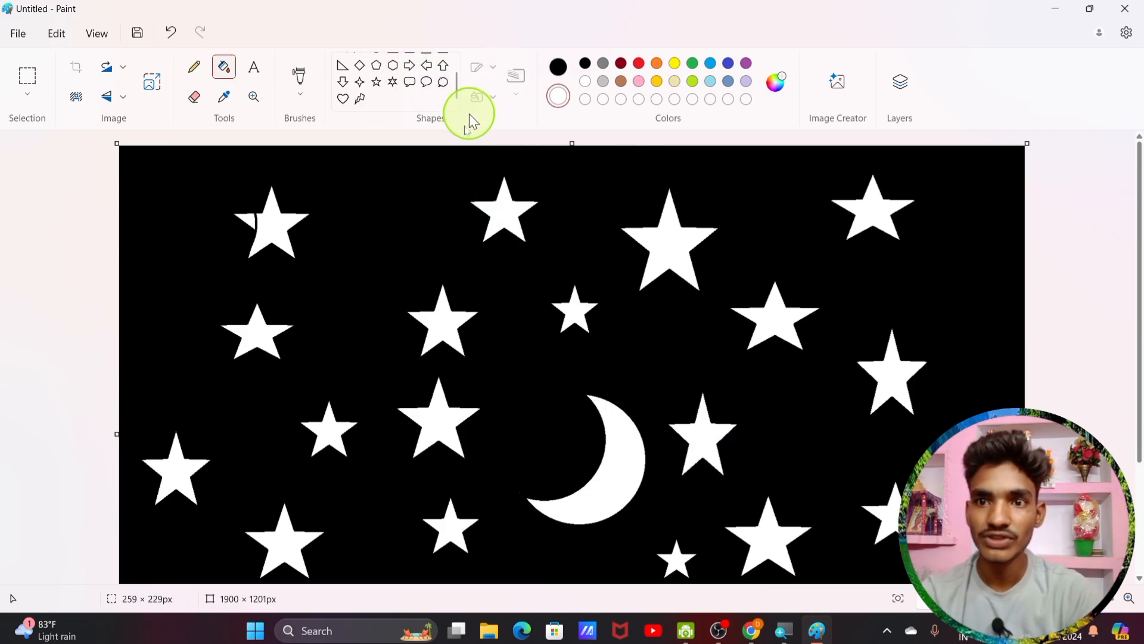
Step: Clear the canvas and draw one large five-point star outline, then view outline styles
key(ctrl+a)
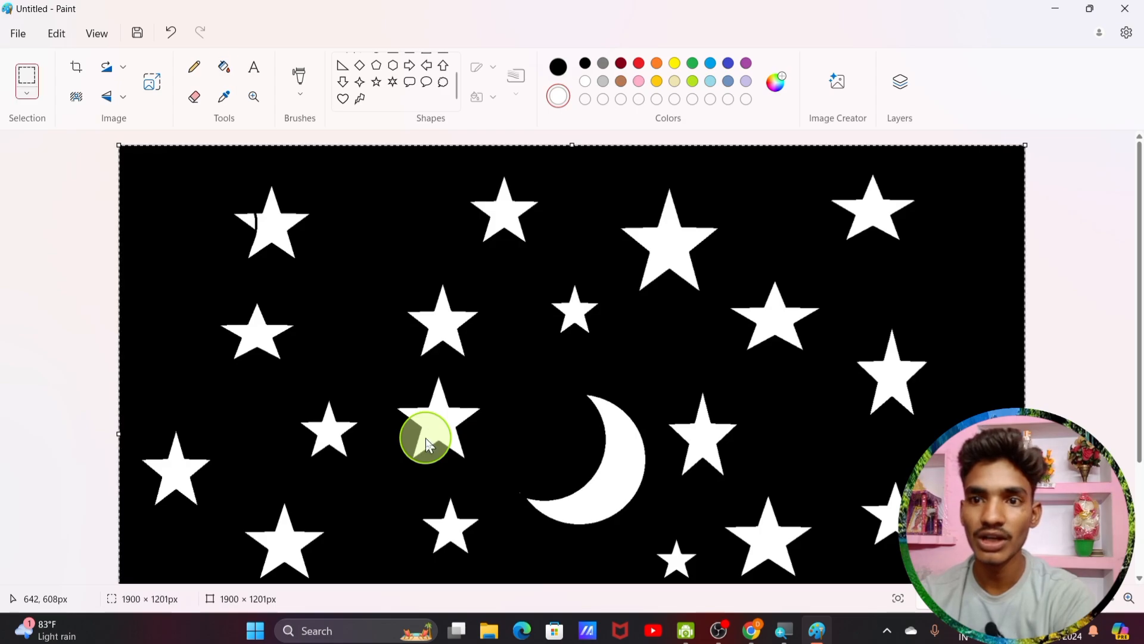
key(Delete)
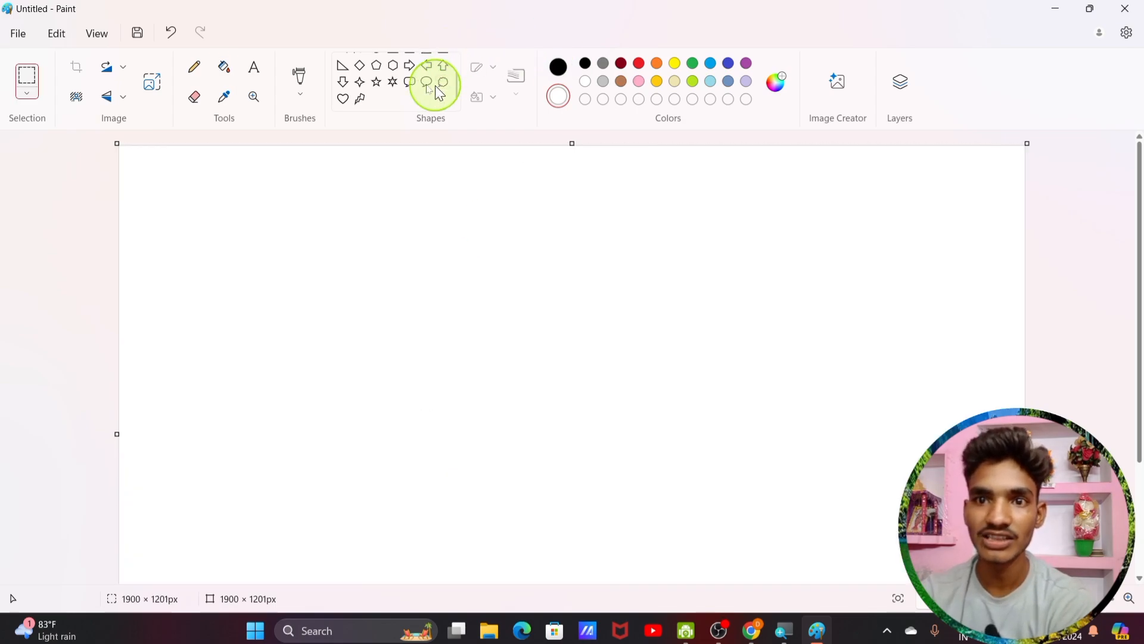
click(363, 100)
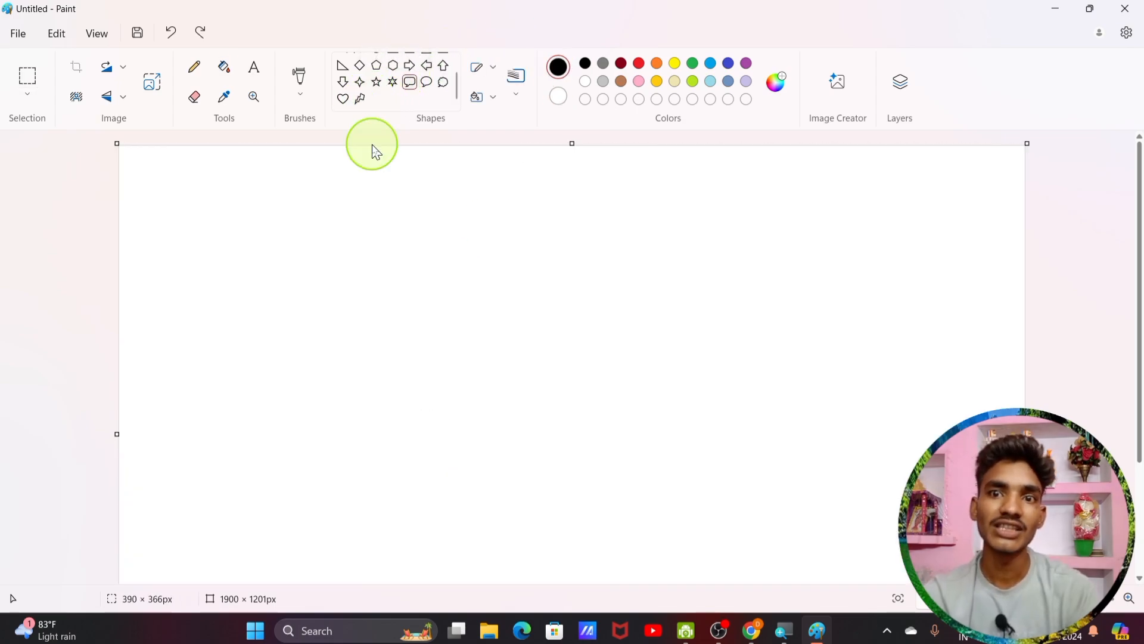
click(379, 86)
drag(373, 205, 584, 413)
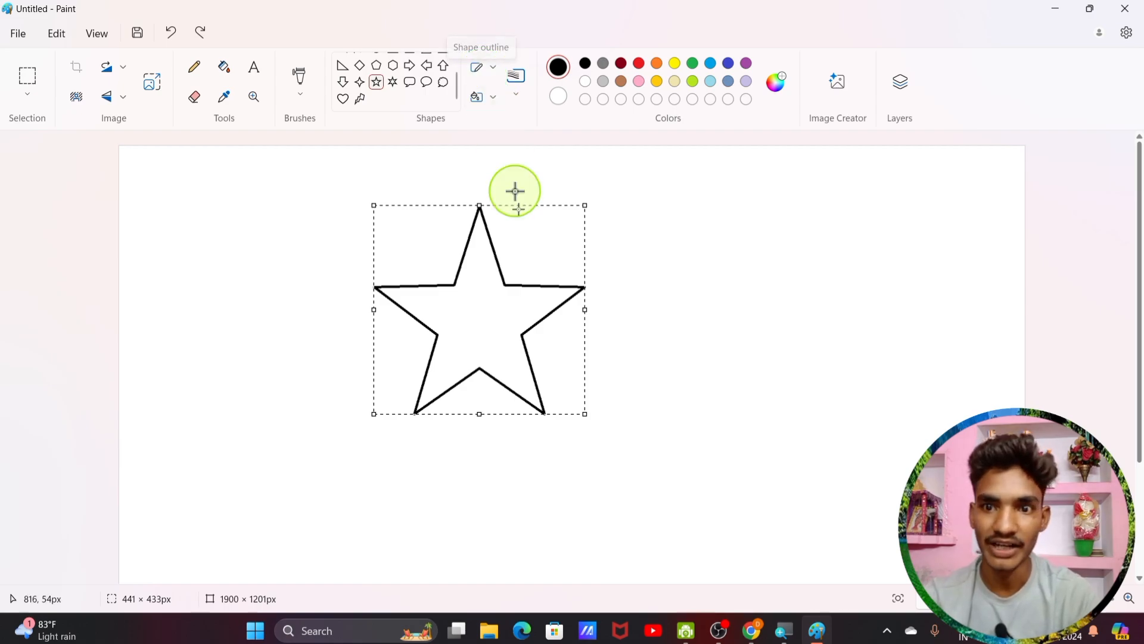
click(496, 73)
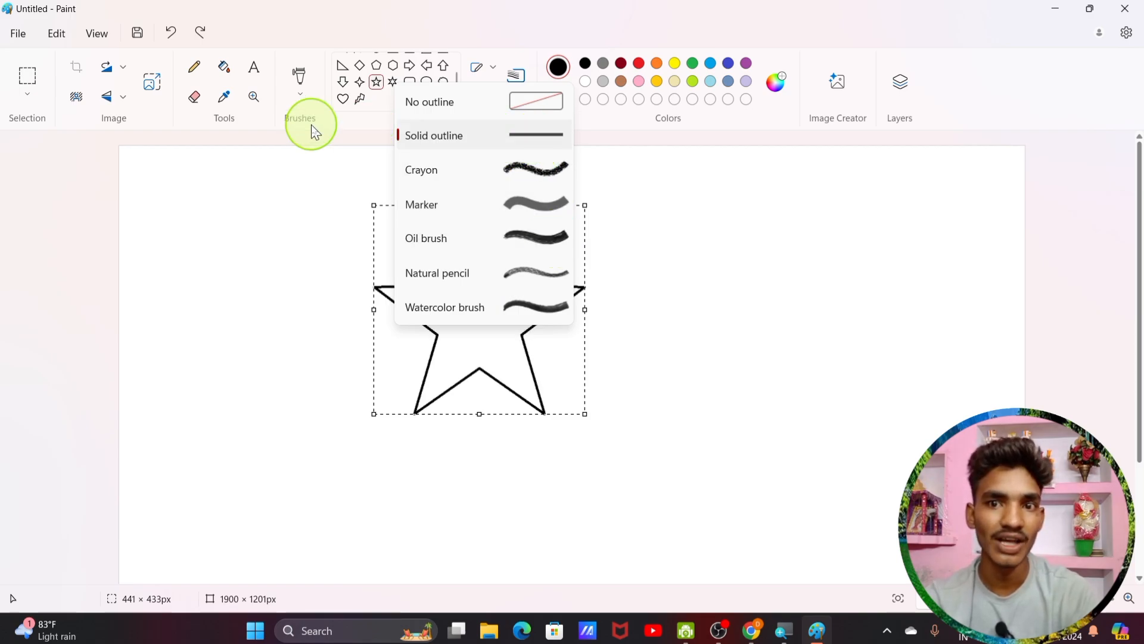
Step: Keep the solid outline, check the fill styles, then bucket-fill the star black
click(524, 136)
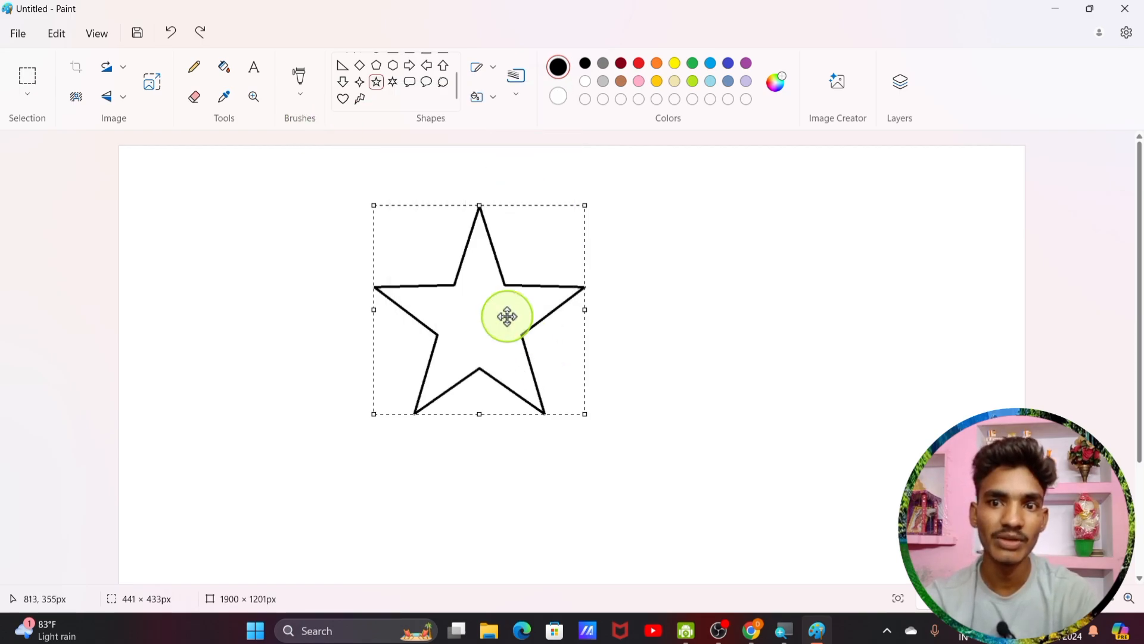
click(498, 105)
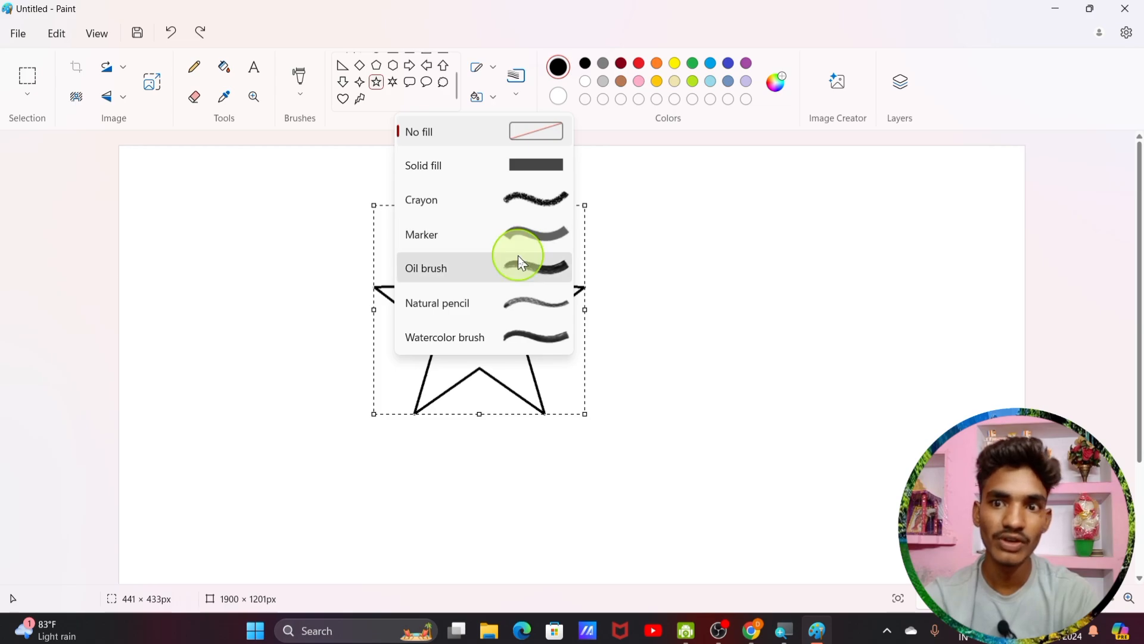
click(524, 169)
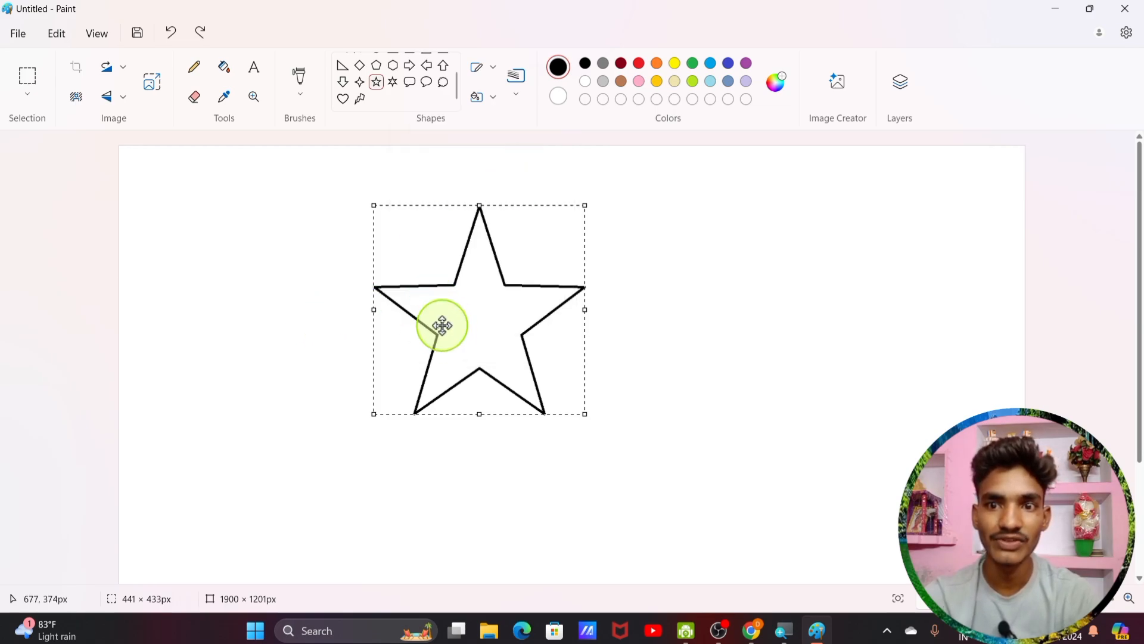
click(221, 68)
click(454, 314)
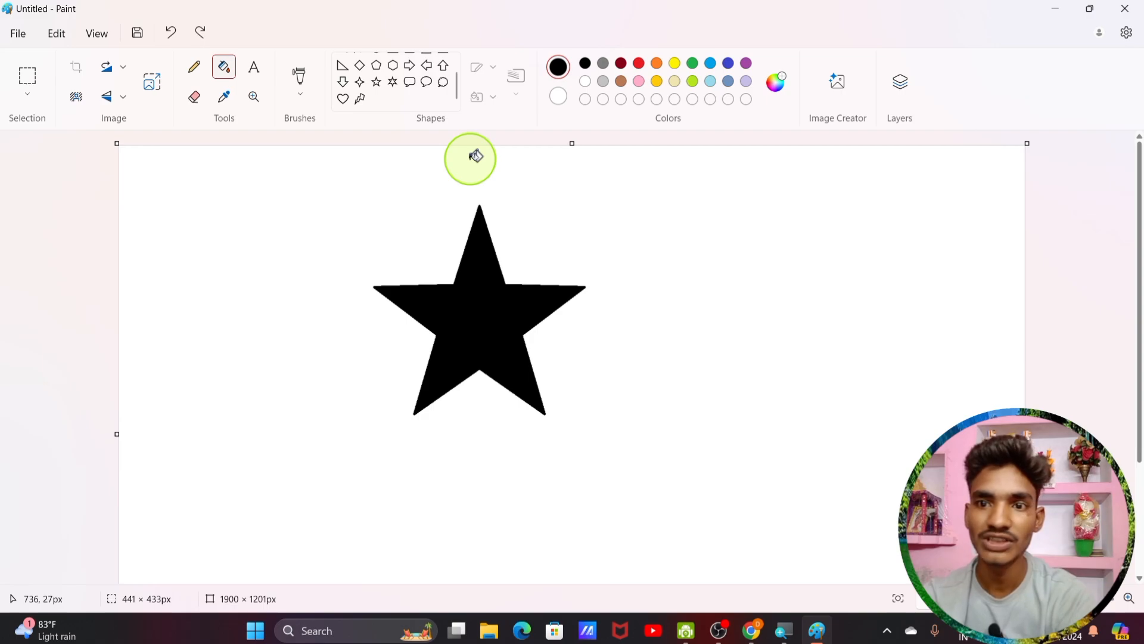
Step: Undo the fill and star, then draw a six-point star with an 8px outline, moved lower left
key(ctrl+z)
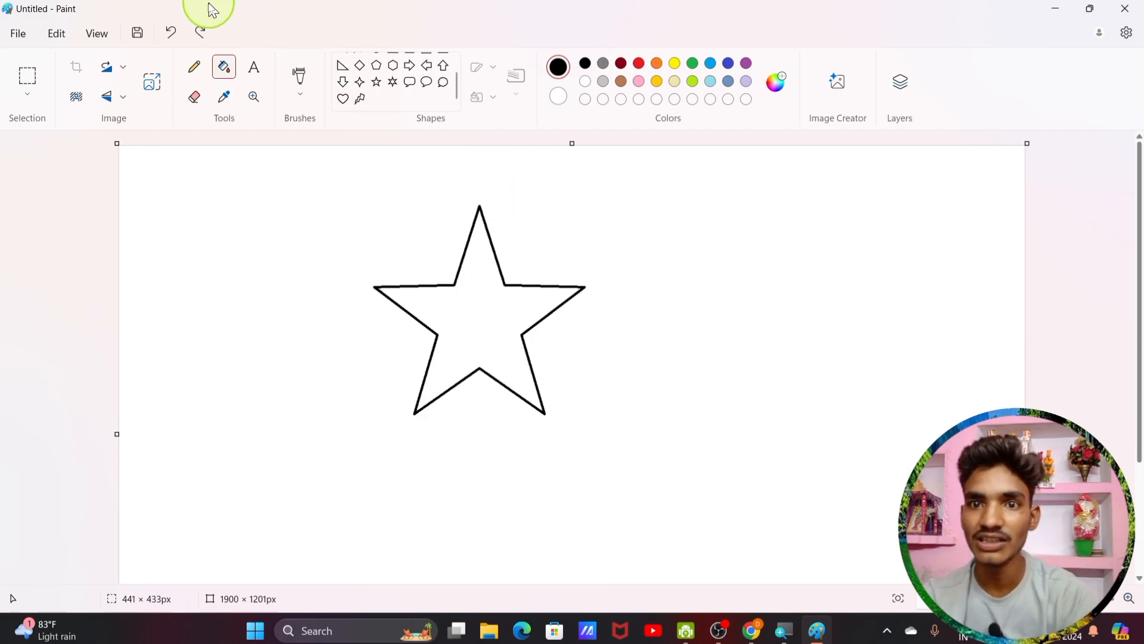
click(171, 33)
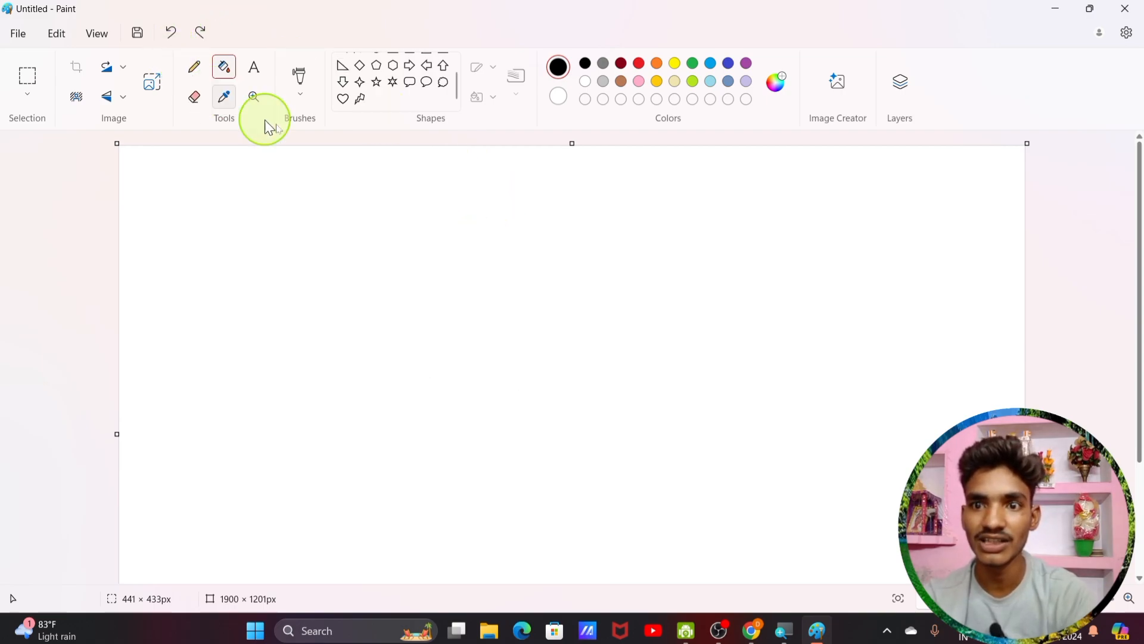
click(396, 83)
drag(424, 169, 639, 397)
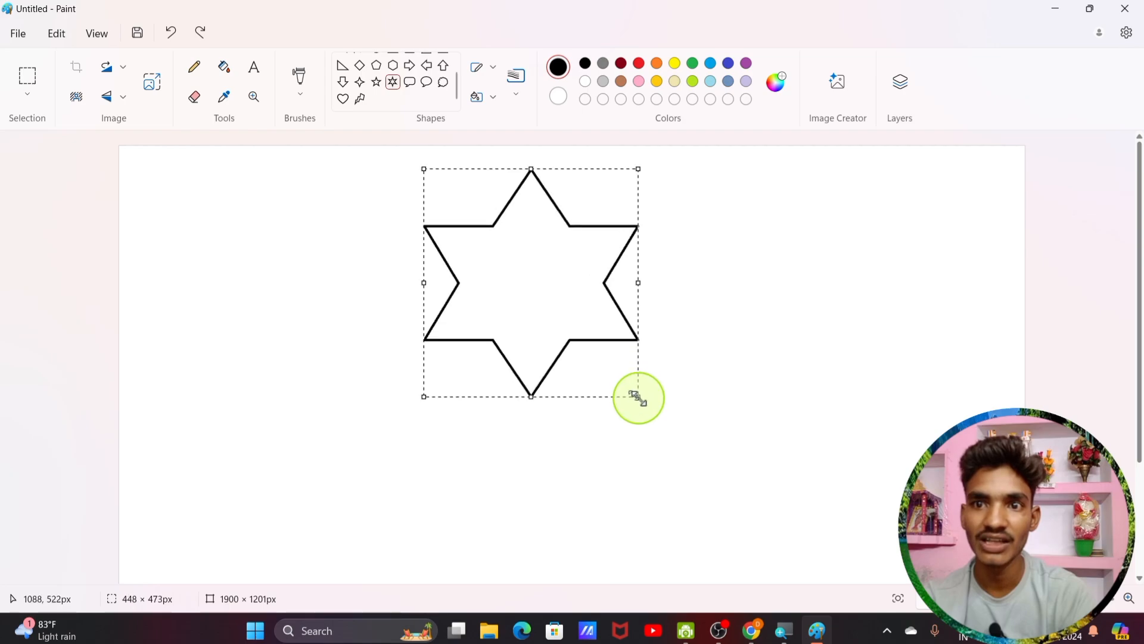
click(517, 94)
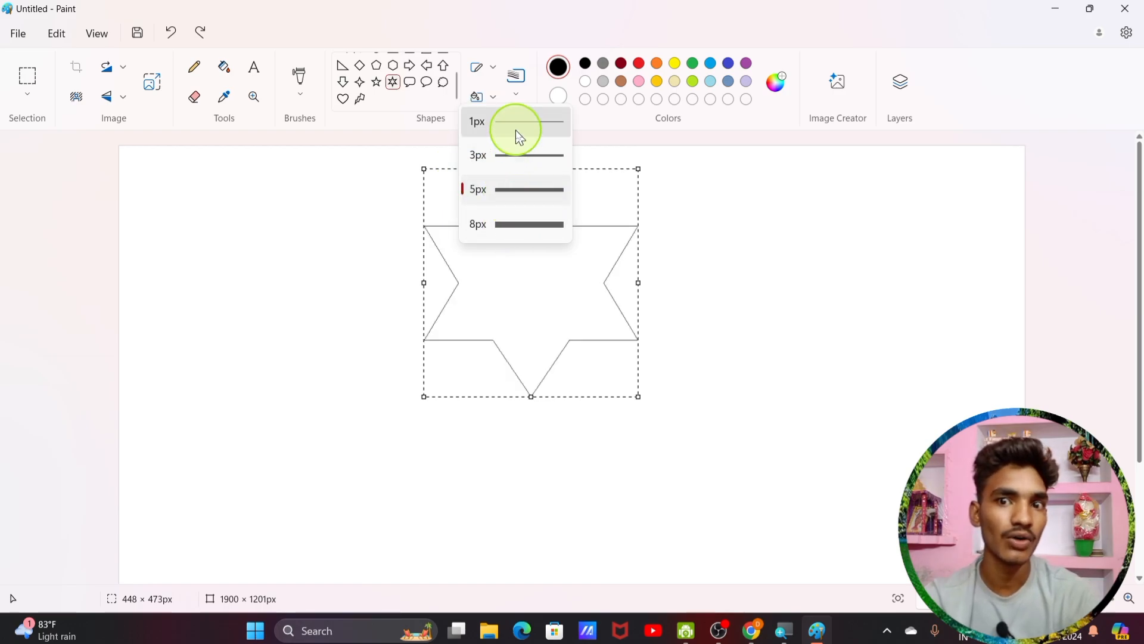
click(539, 230)
drag(523, 288, 432, 353)
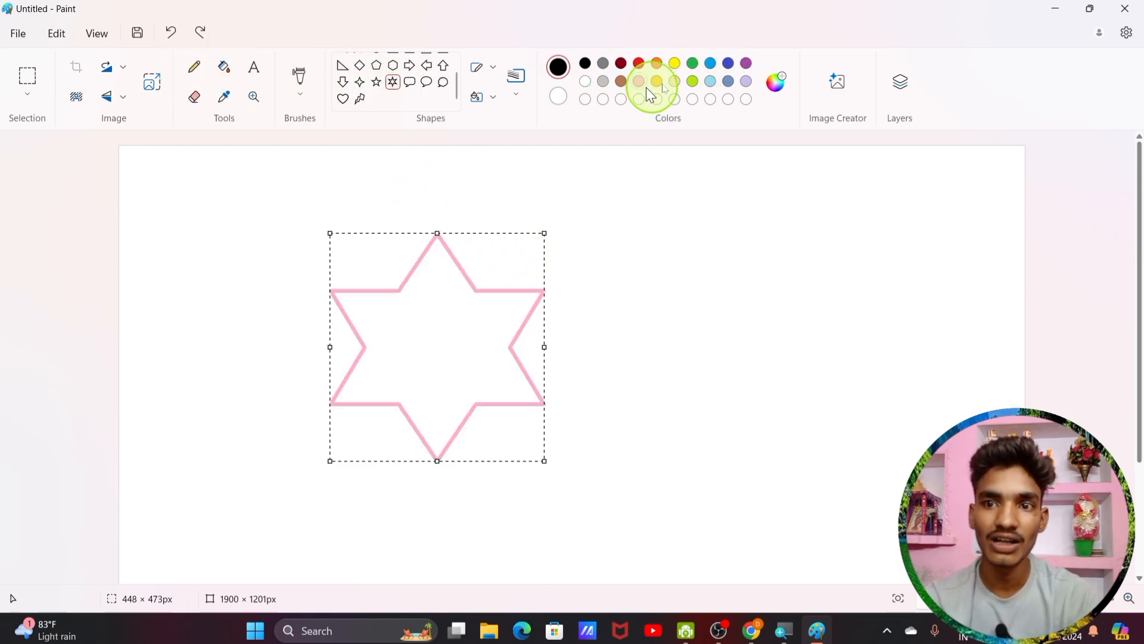
Step: Add black #000000 as a custom palette colour via Edit colors
click(776, 89)
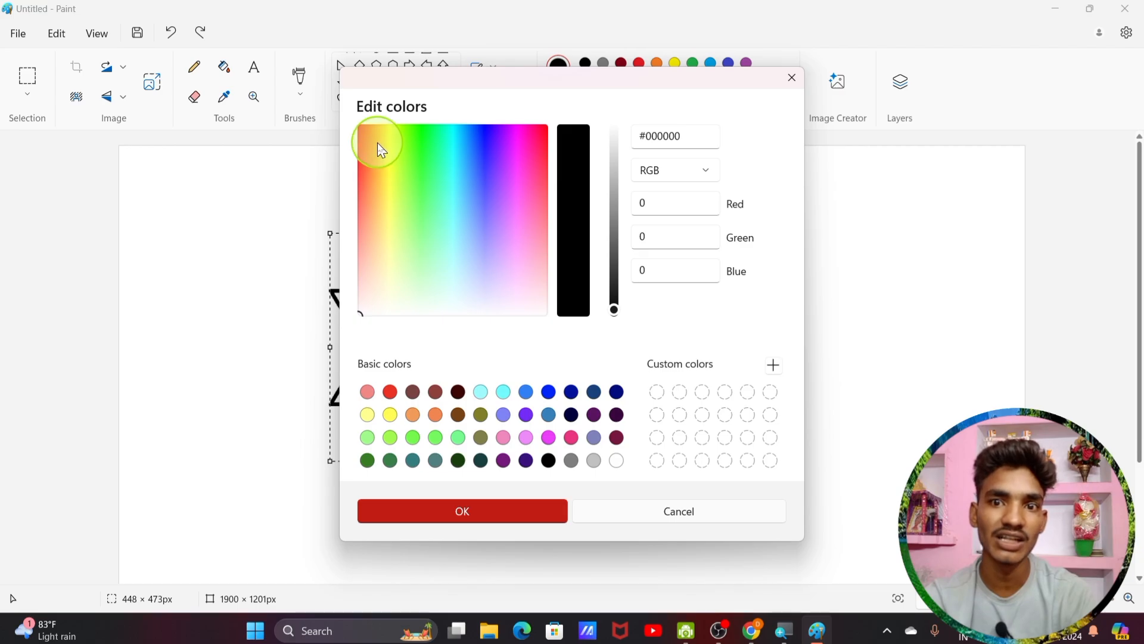
click(544, 509)
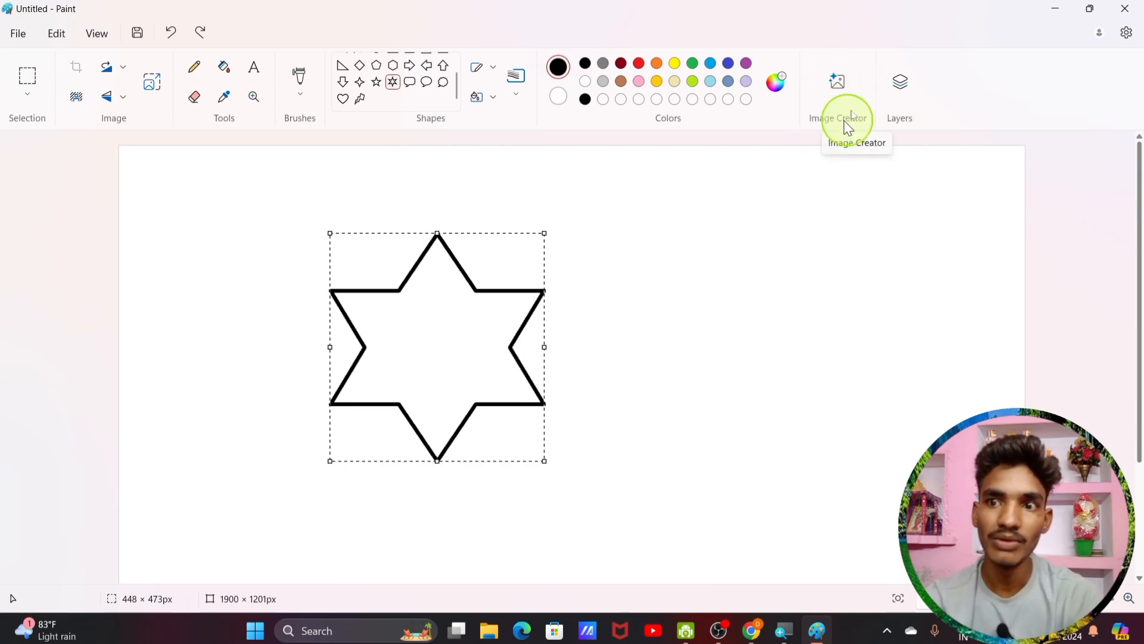
click(838, 84)
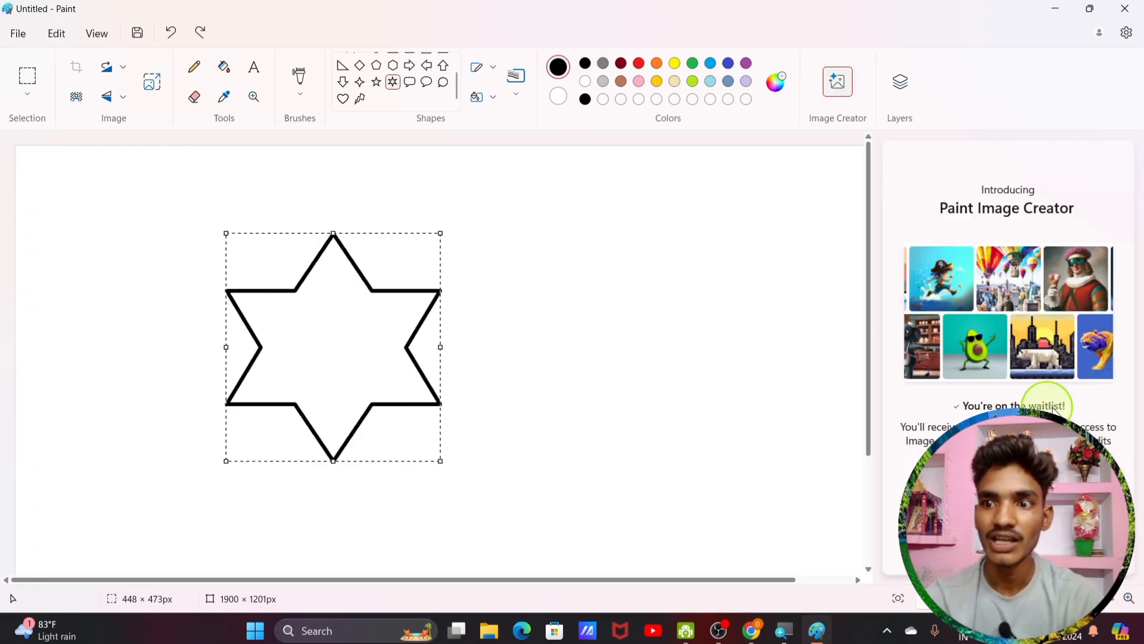
click(1007, 517)
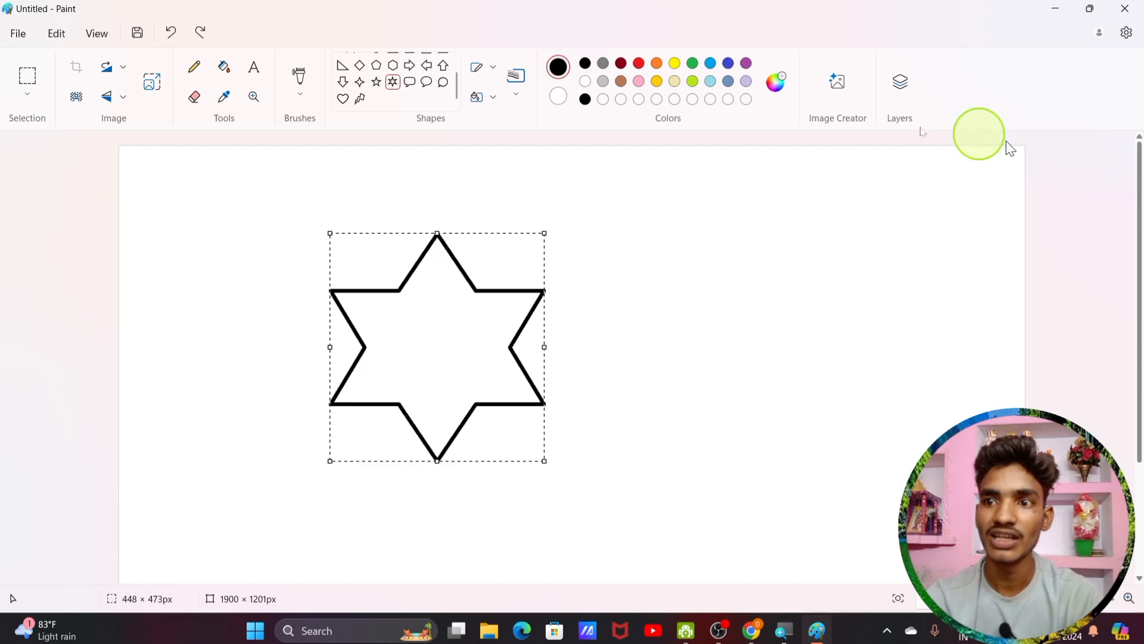
click(836, 82)
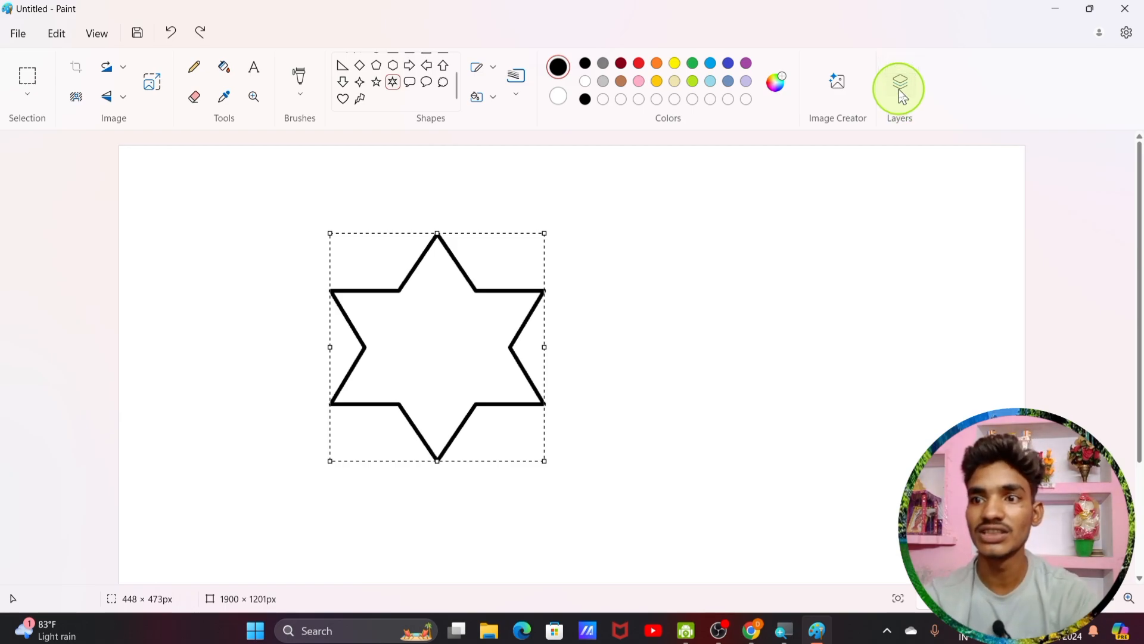
Step: Add an empty layer above the star and toggle visibility of it and the background
click(901, 88)
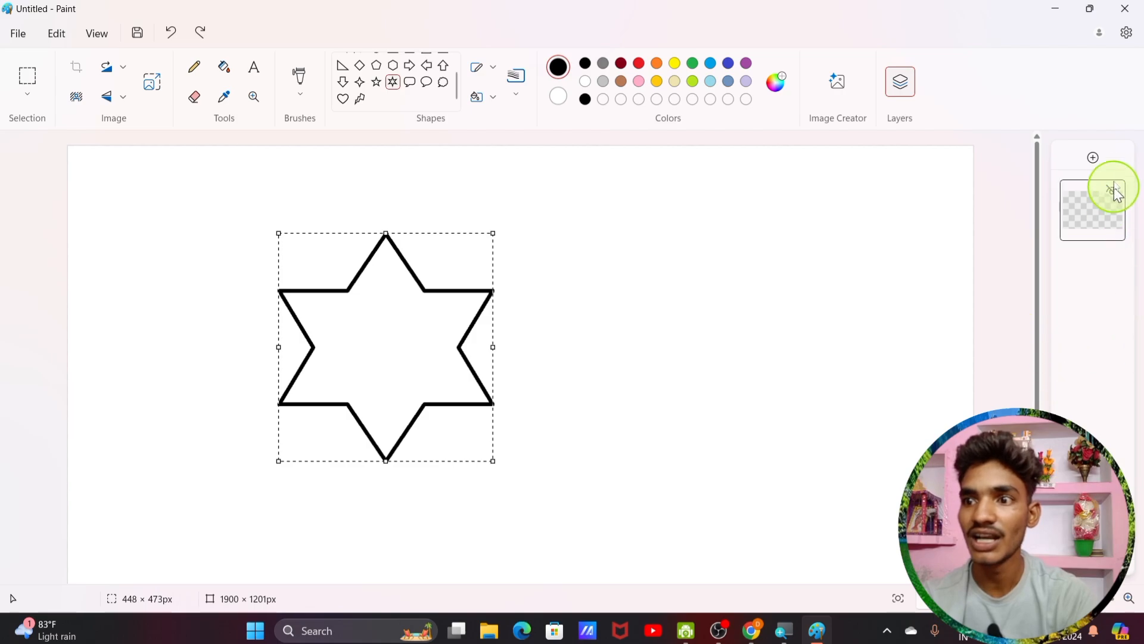
click(1095, 158)
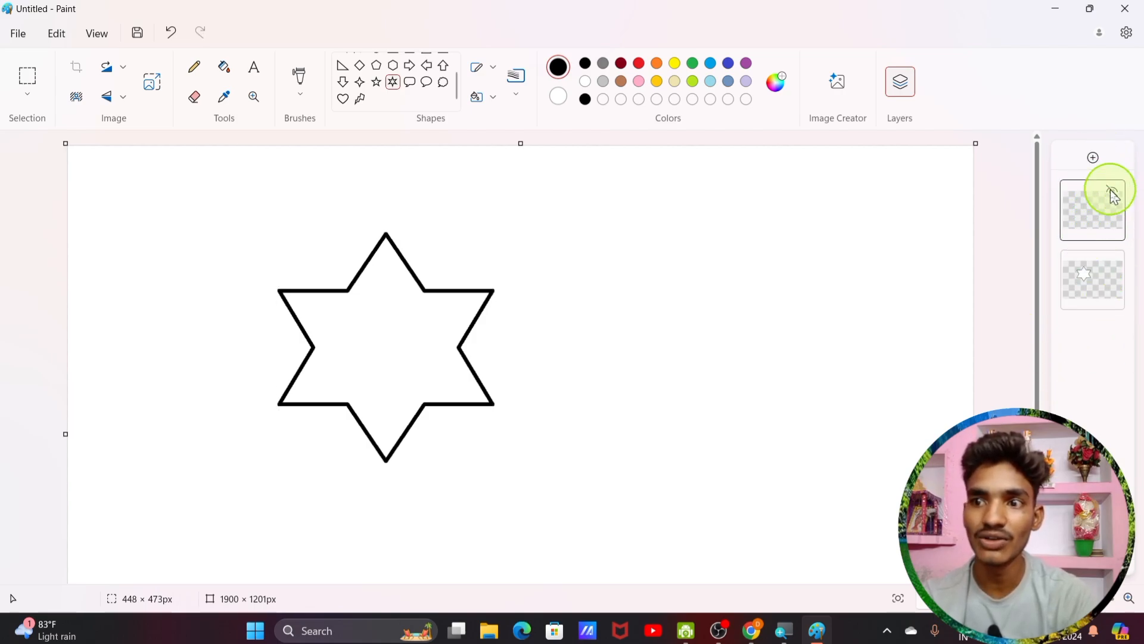
click(1112, 191)
click(1114, 194)
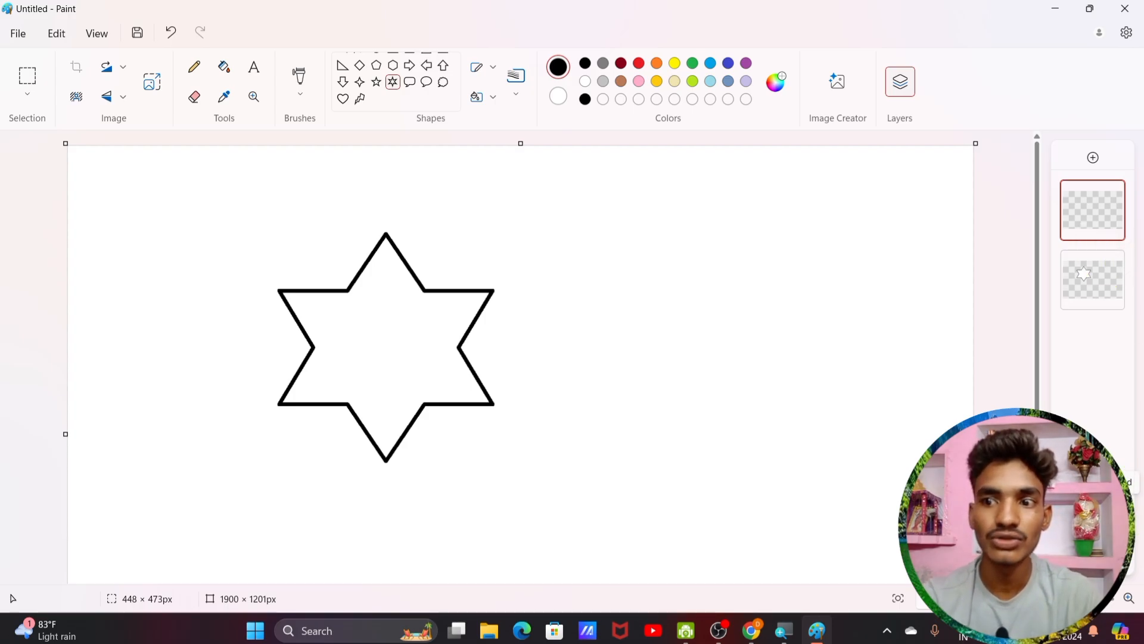
click(1110, 514)
click(1111, 515)
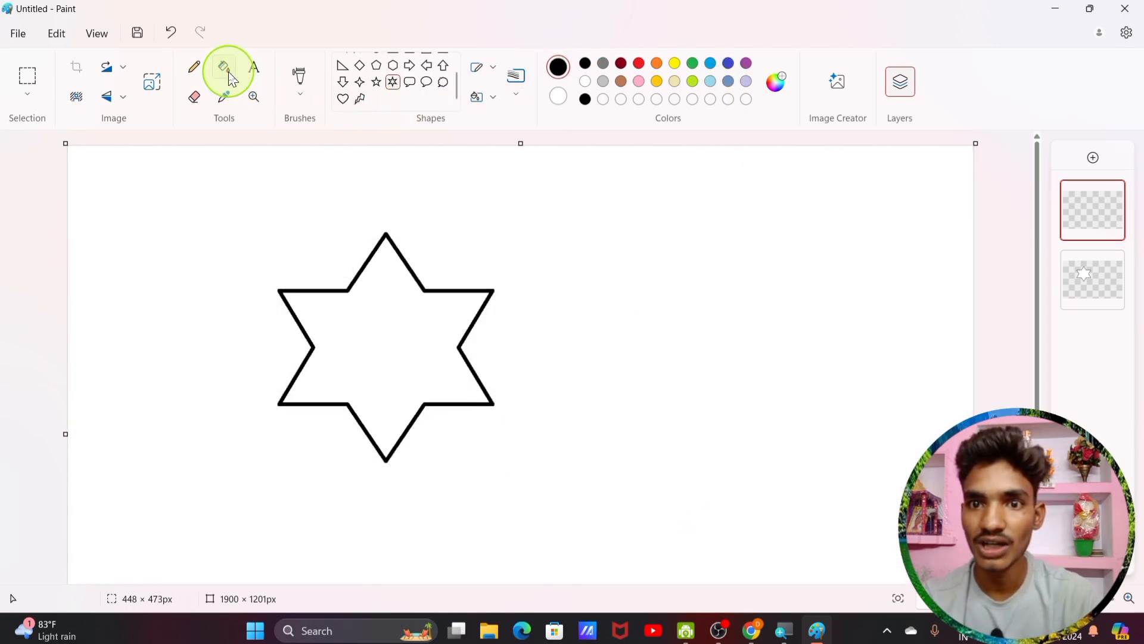
Step: Test a red bucket fill on the new top layer, undoing and refilling it
click(224, 67)
click(639, 64)
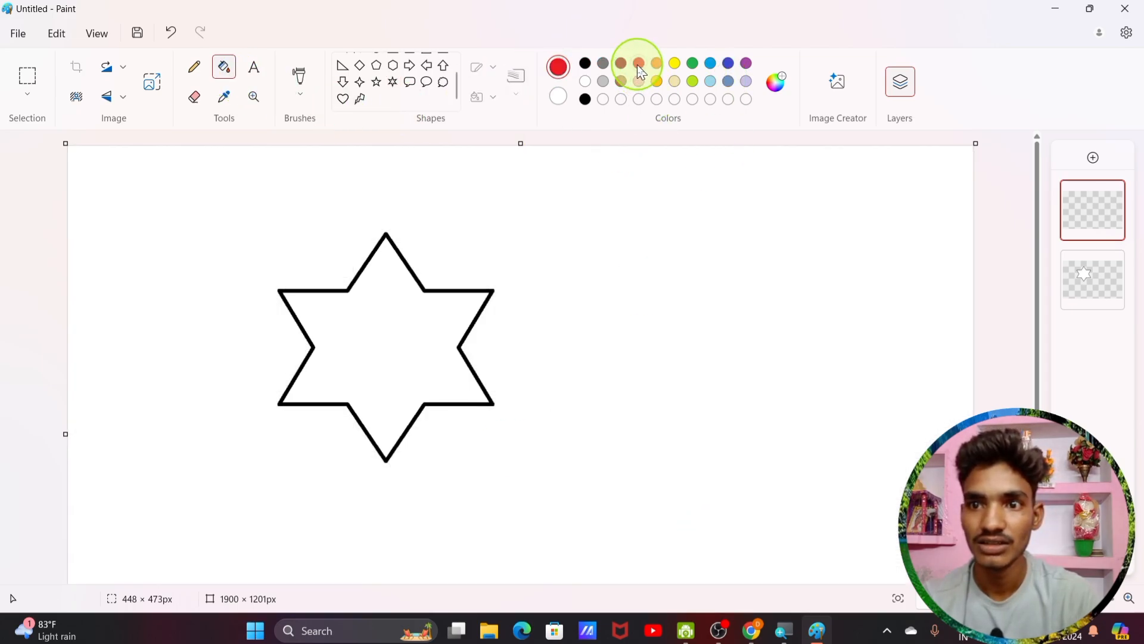
click(416, 345)
key(ctrl+z)
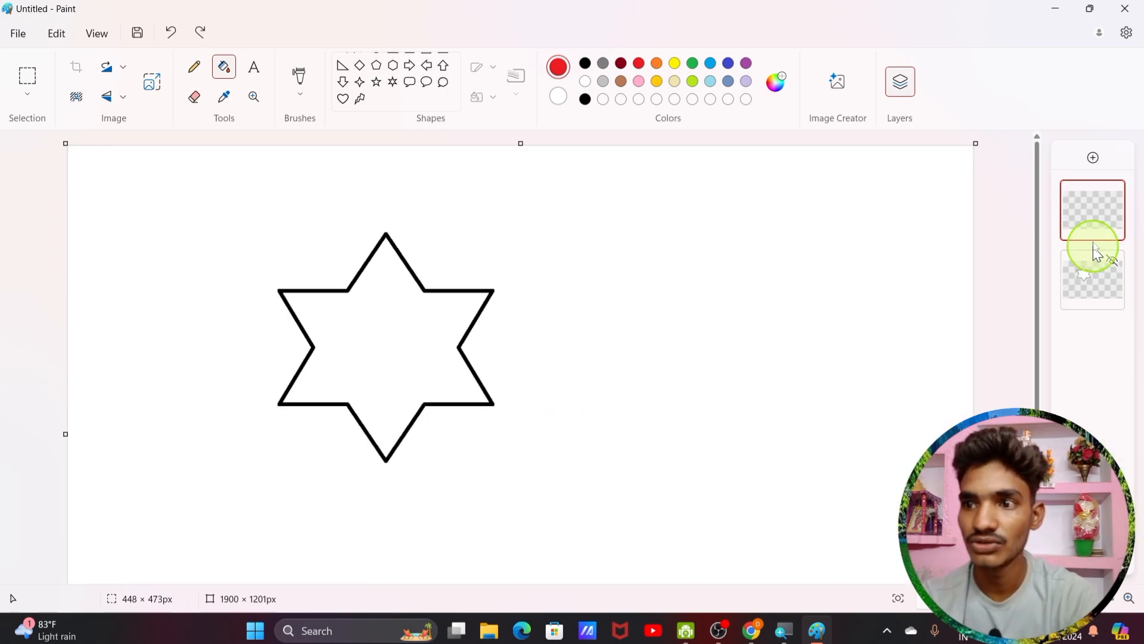
click(1112, 262)
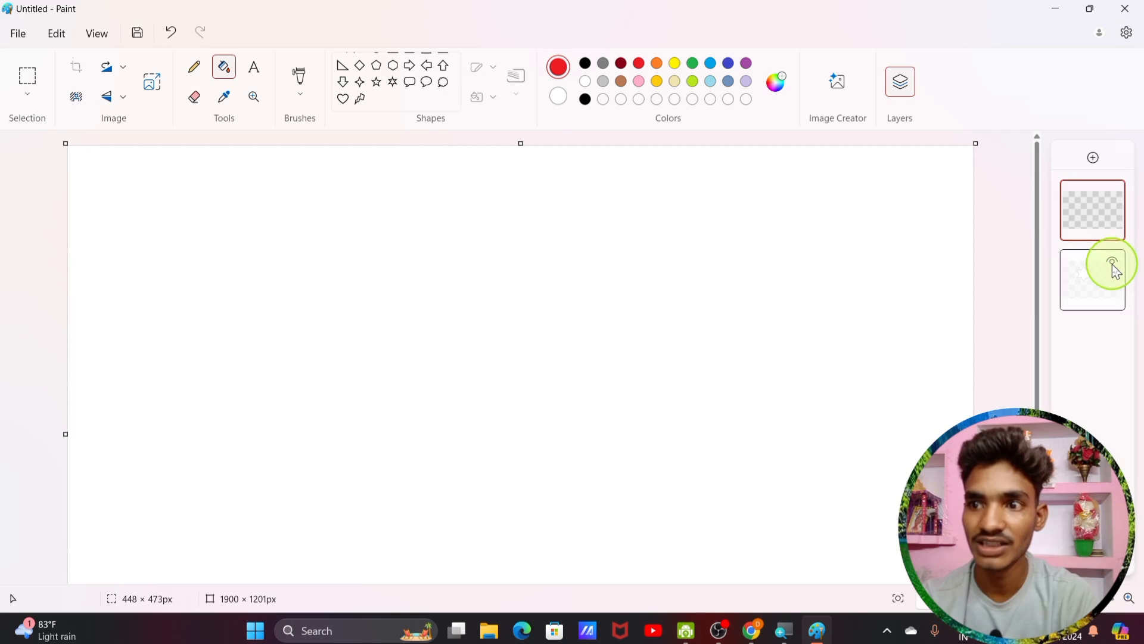
click(1112, 262)
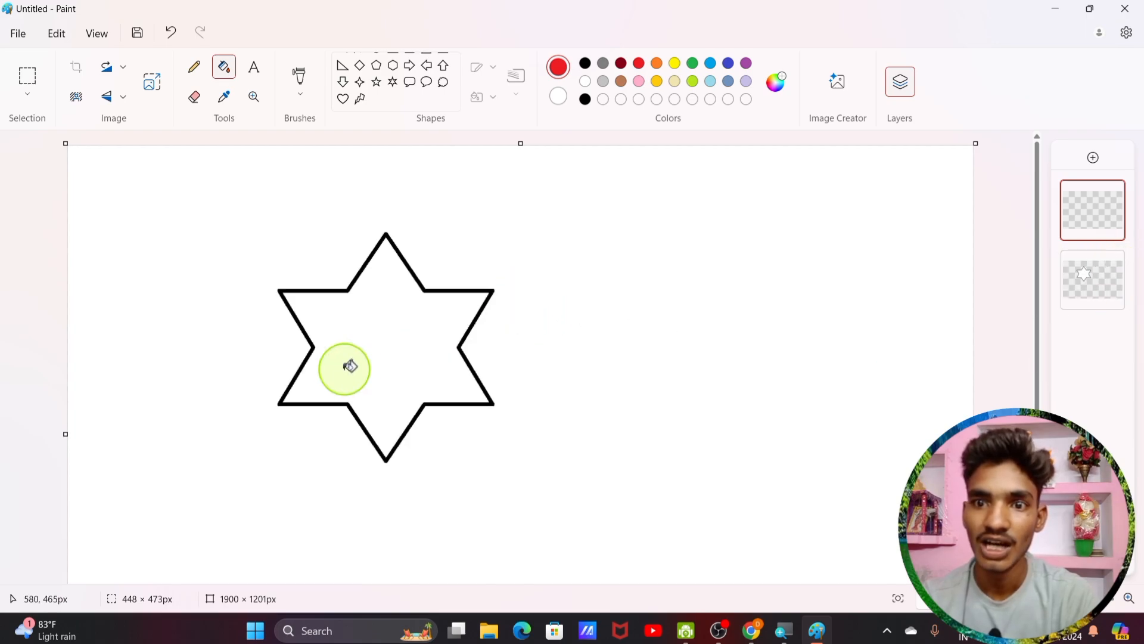
click(383, 337)
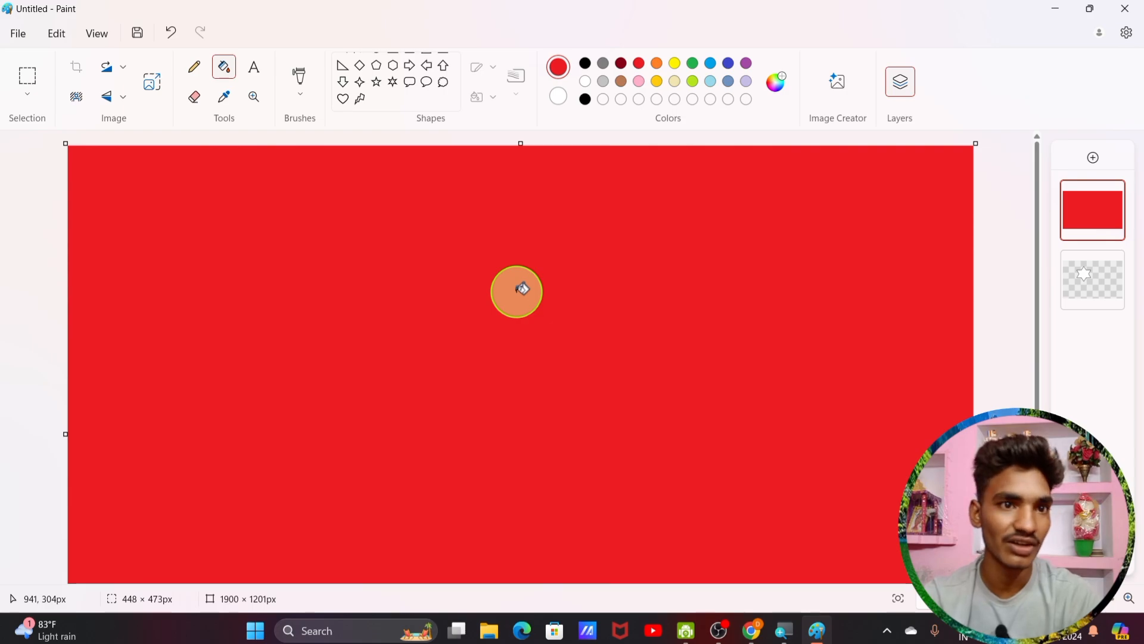
Step: Undo the layer fill and fill the star's interior red on the star layer
click(1092, 280)
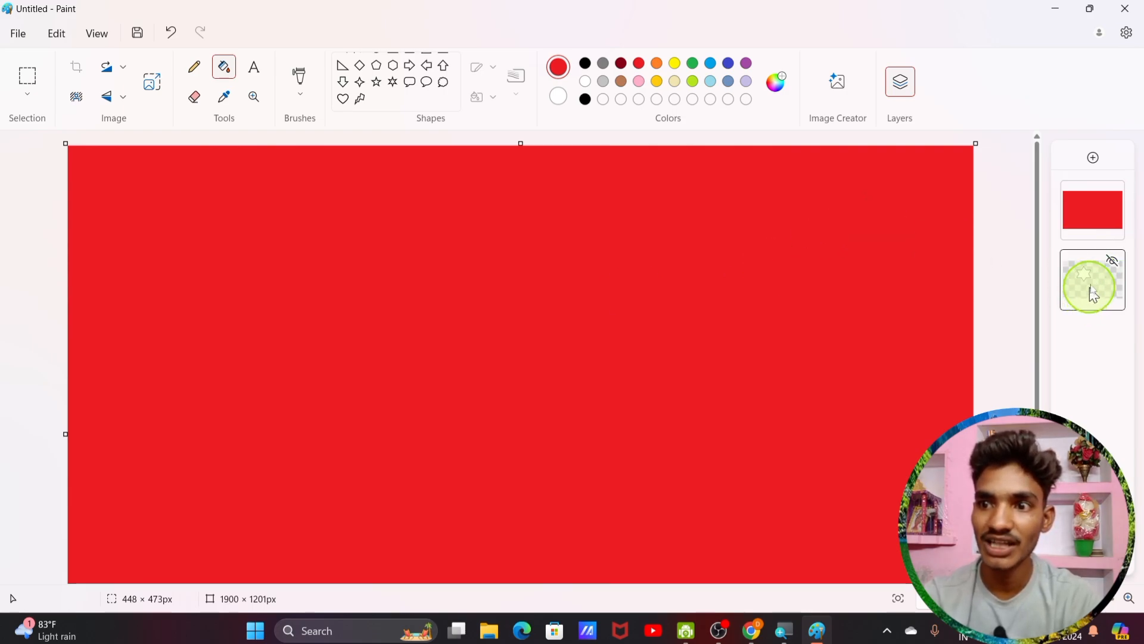
click(1116, 264)
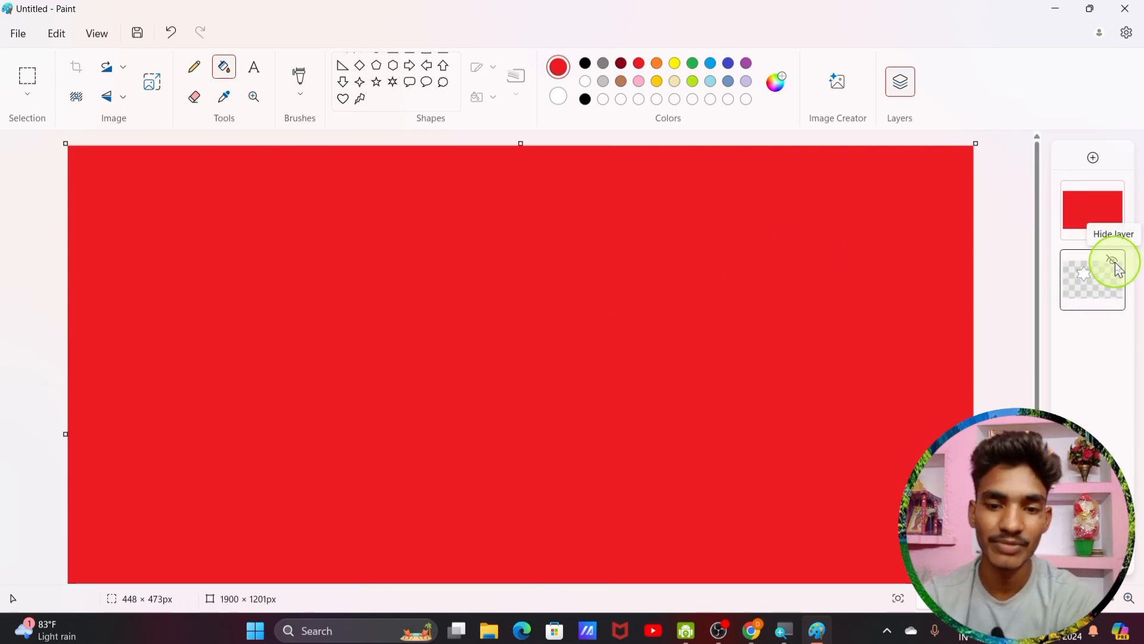
key(ctrl+z)
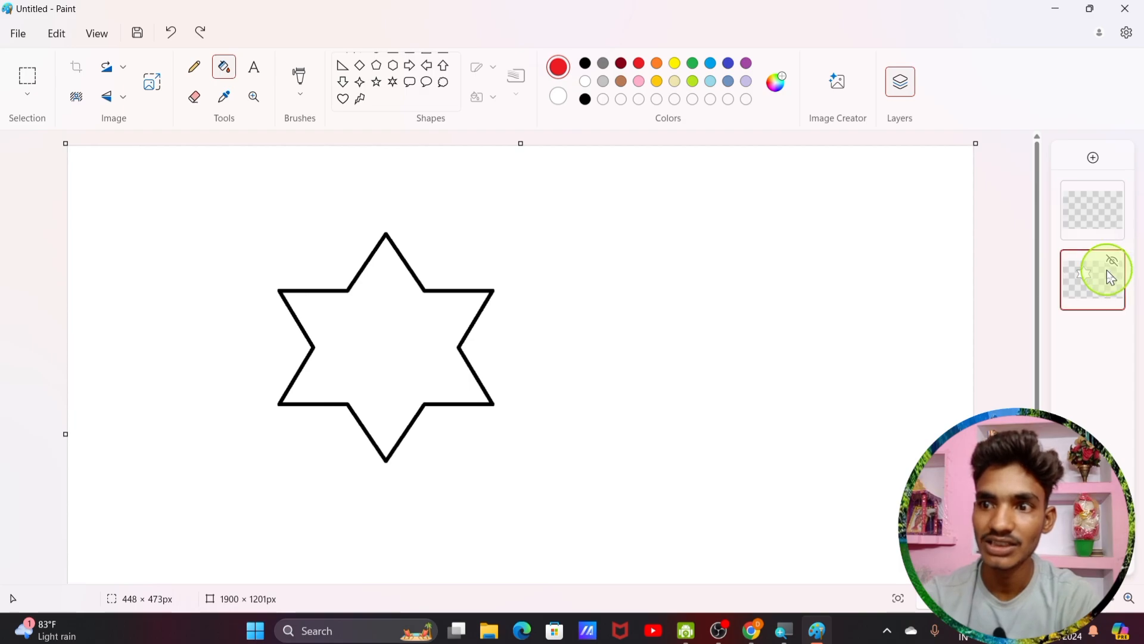
click(358, 329)
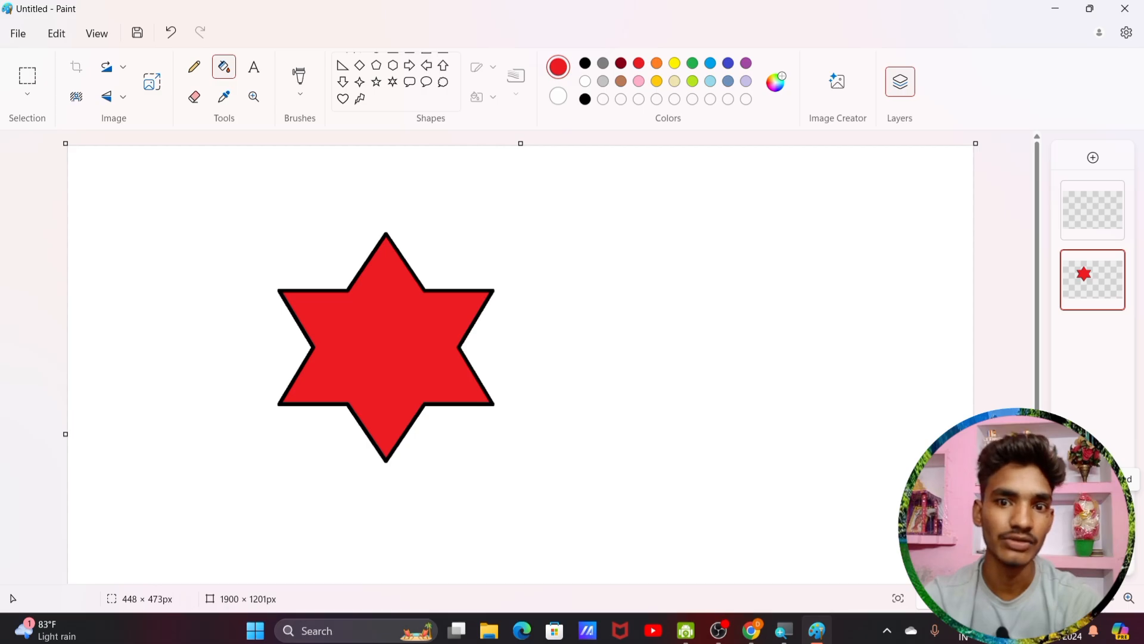
Step: Hide the white background layer and try a rectangular selection around the star, then undo it
click(1108, 513)
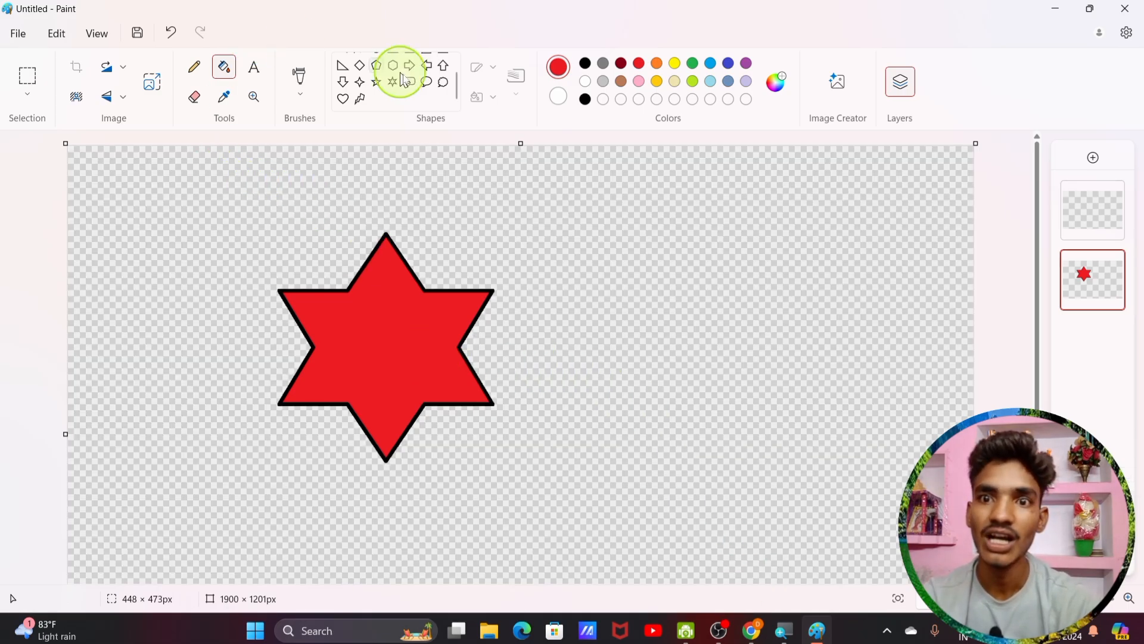
click(27, 77)
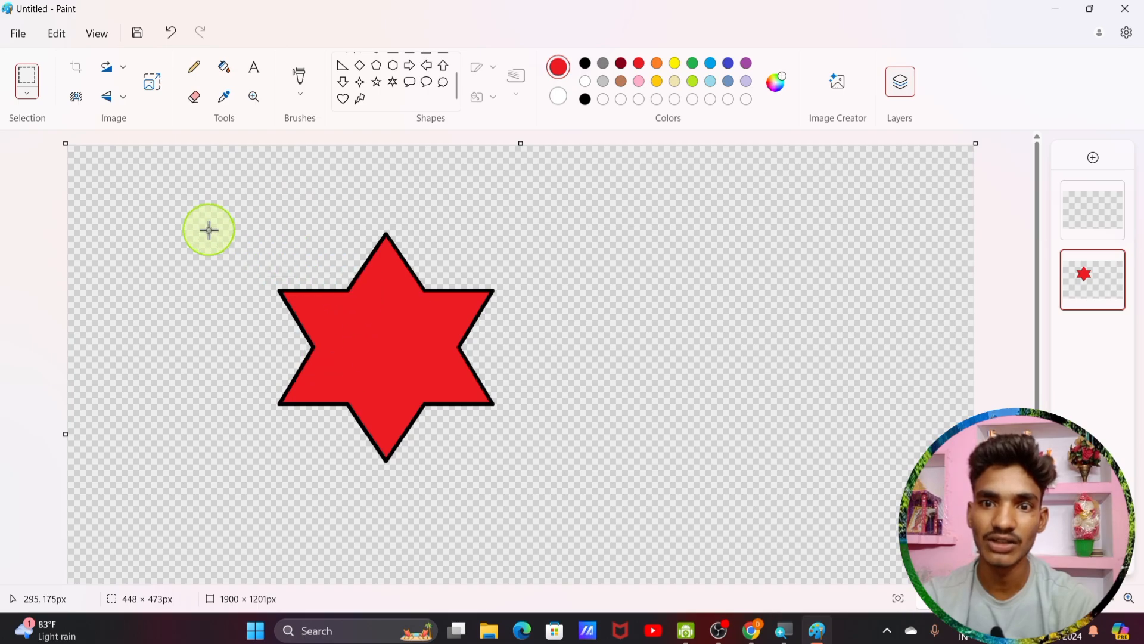
drag(213, 230, 541, 489)
drag(421, 375, 476, 359)
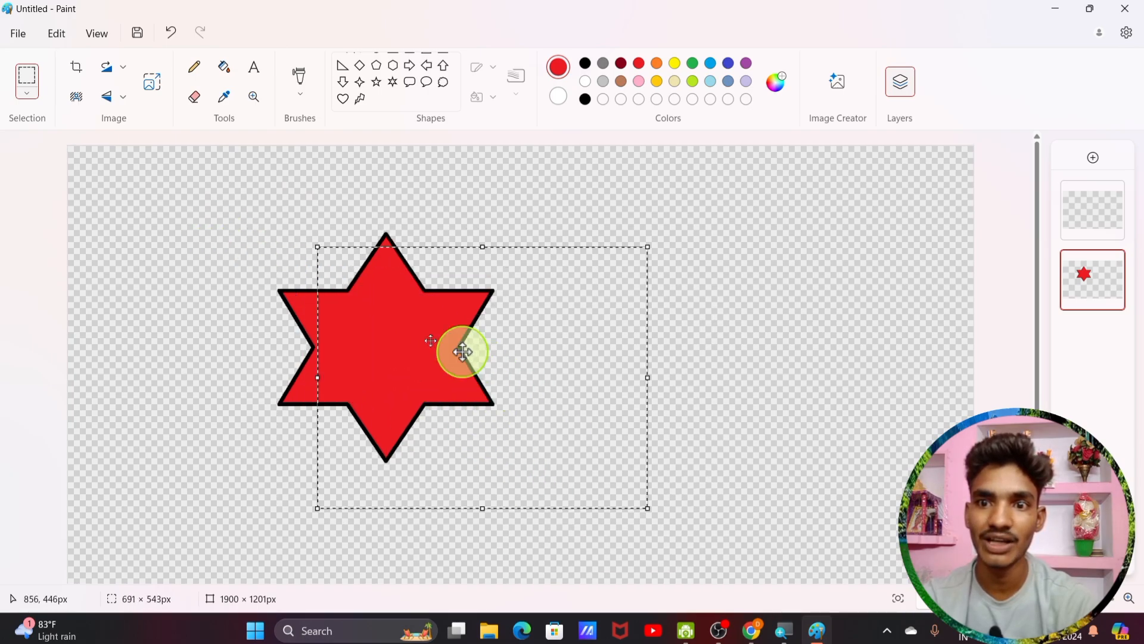
key(ctrl+z)
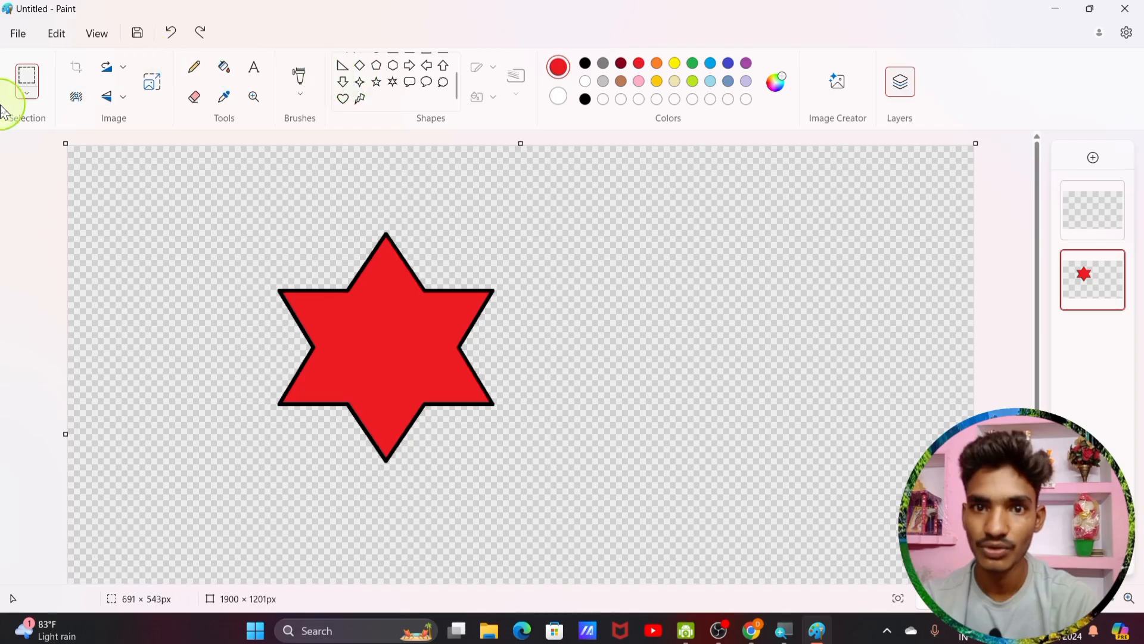
Step: Select all and drag the red star further right and slightly up
click(27, 94)
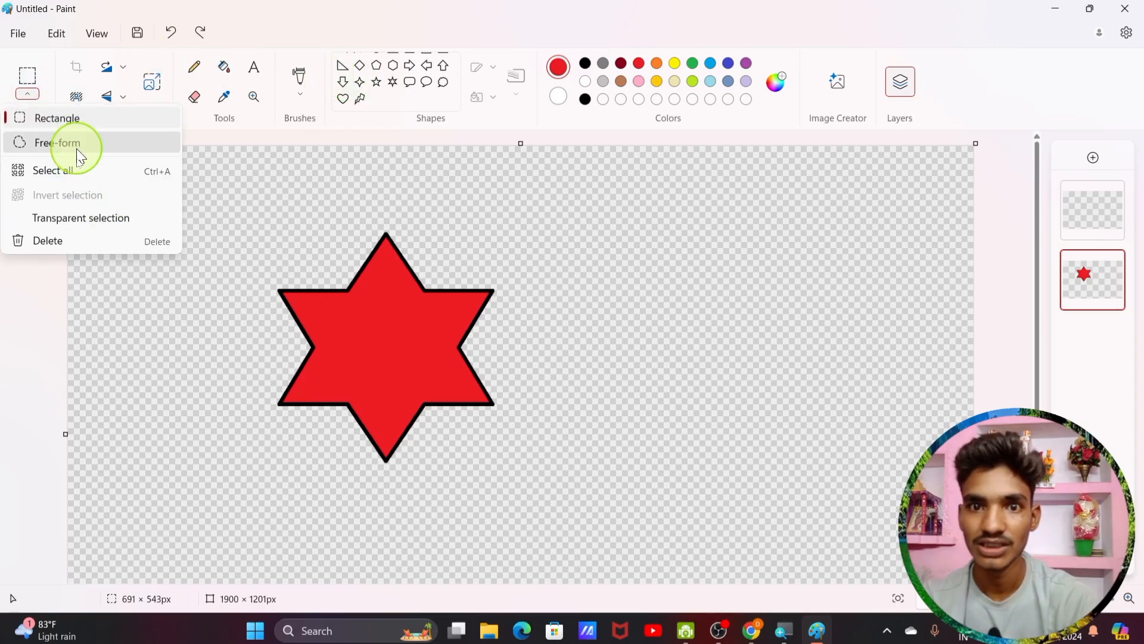
click(77, 170)
drag(331, 369, 636, 334)
drag(577, 394, 450, 326)
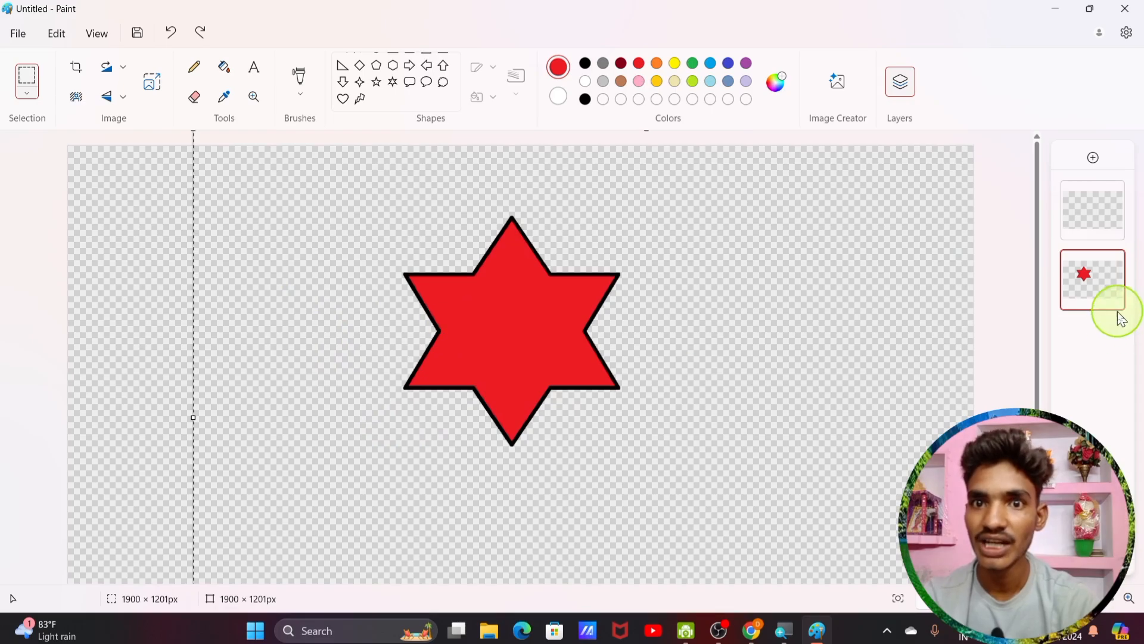
Step: Start a new image, discarding the unsaved star drawing
click(18, 39)
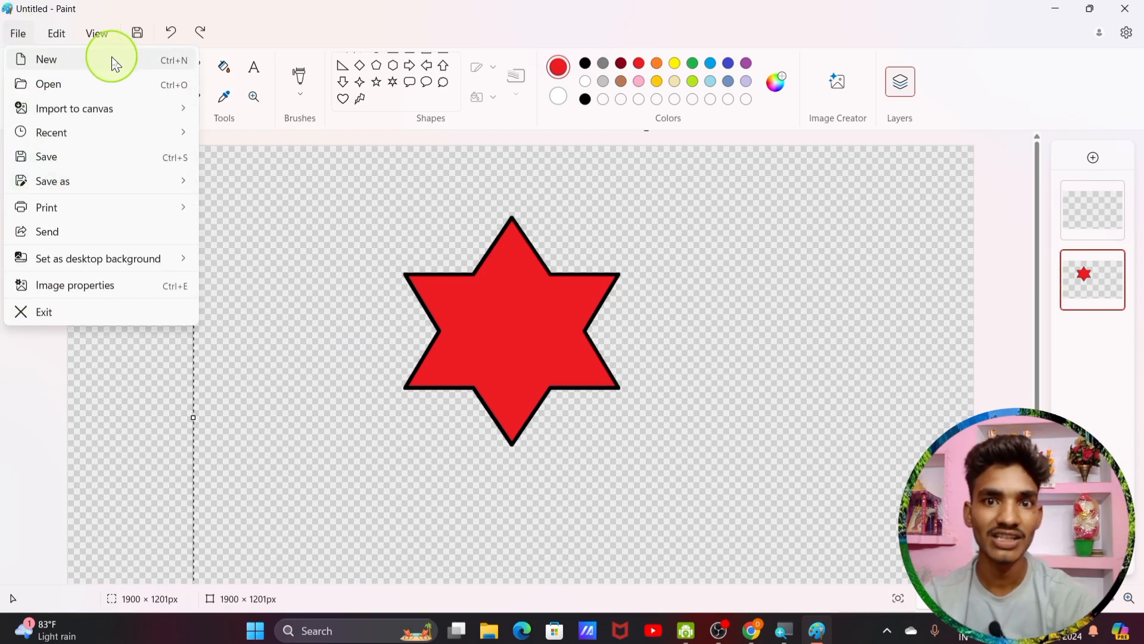
click(79, 58)
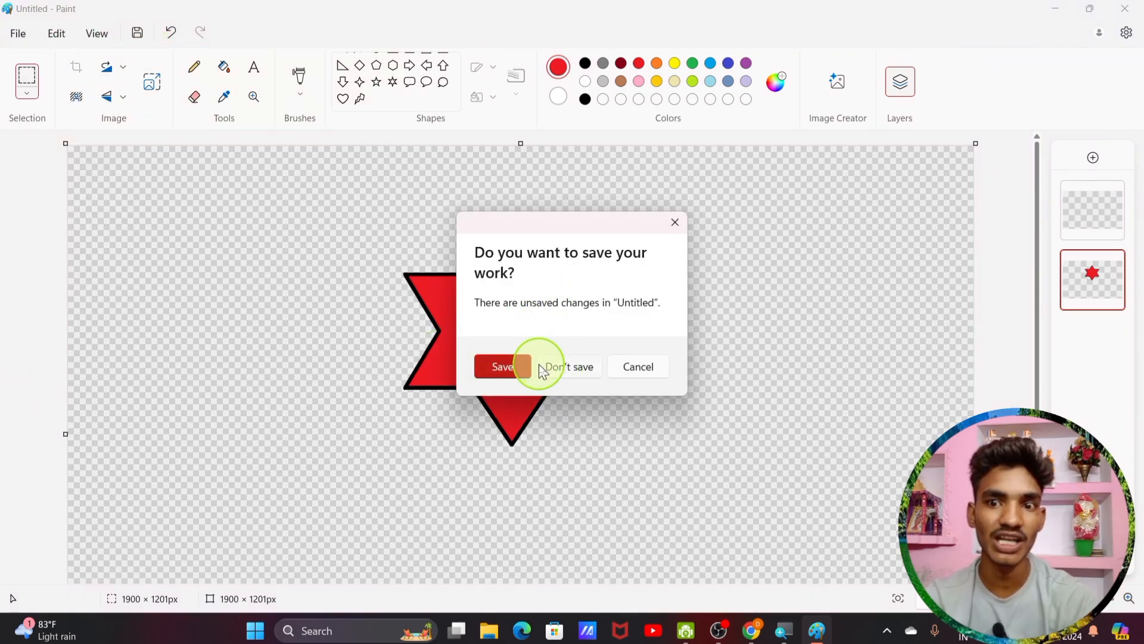
click(565, 366)
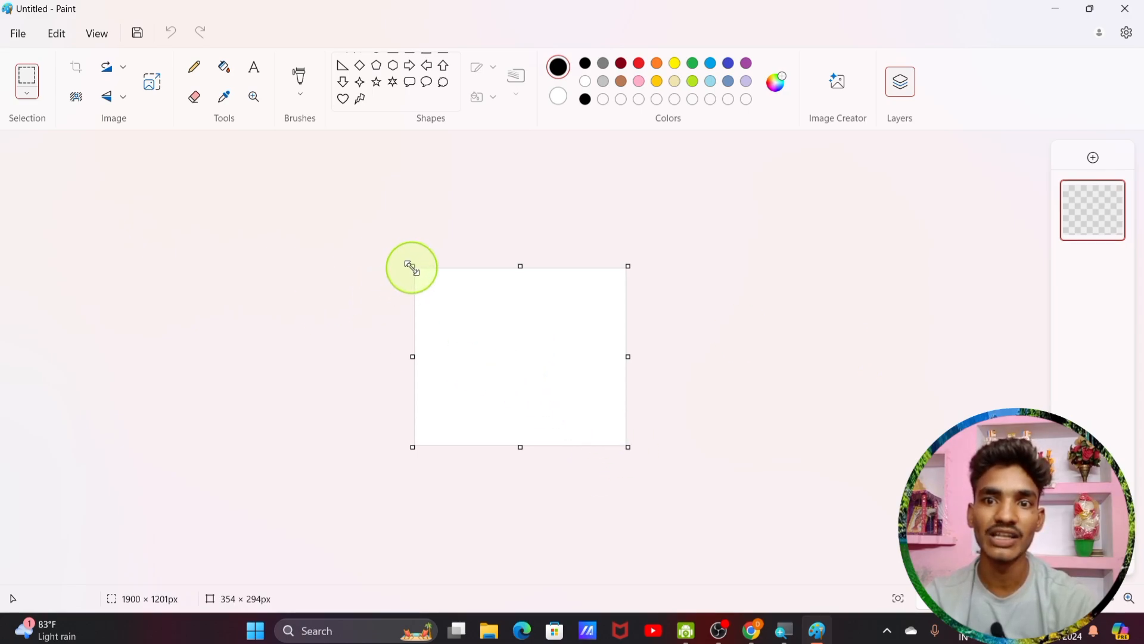
Step: Drag the canvas out to 897 × 522 px and close Resize and Skew and Layers
drag(411, 269, 307, 194)
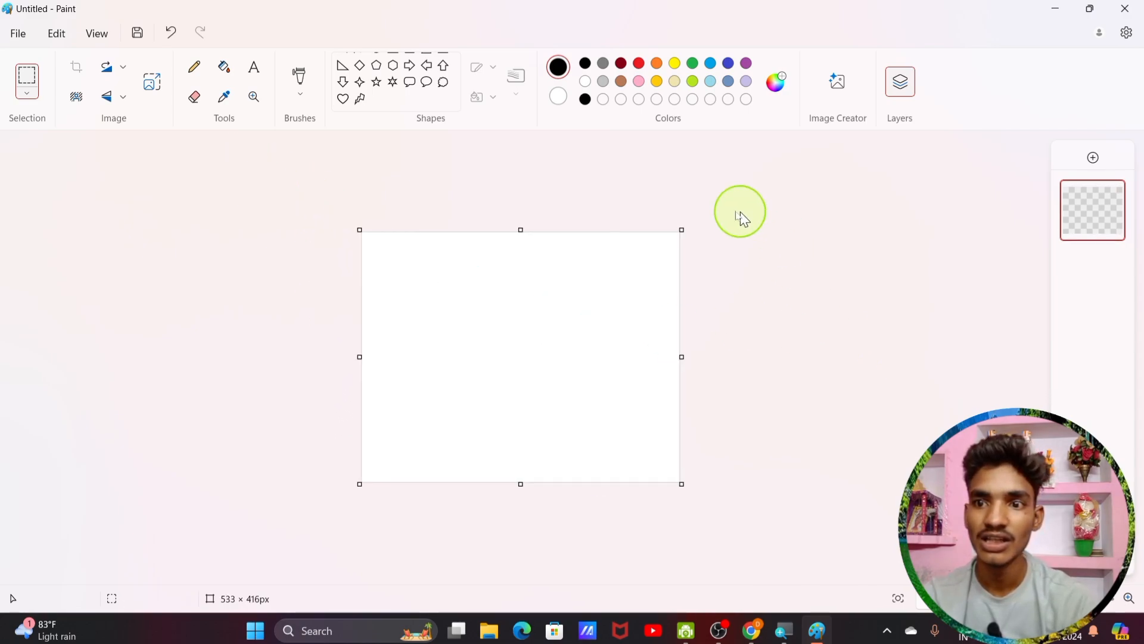
drag(682, 226, 897, 168)
click(154, 83)
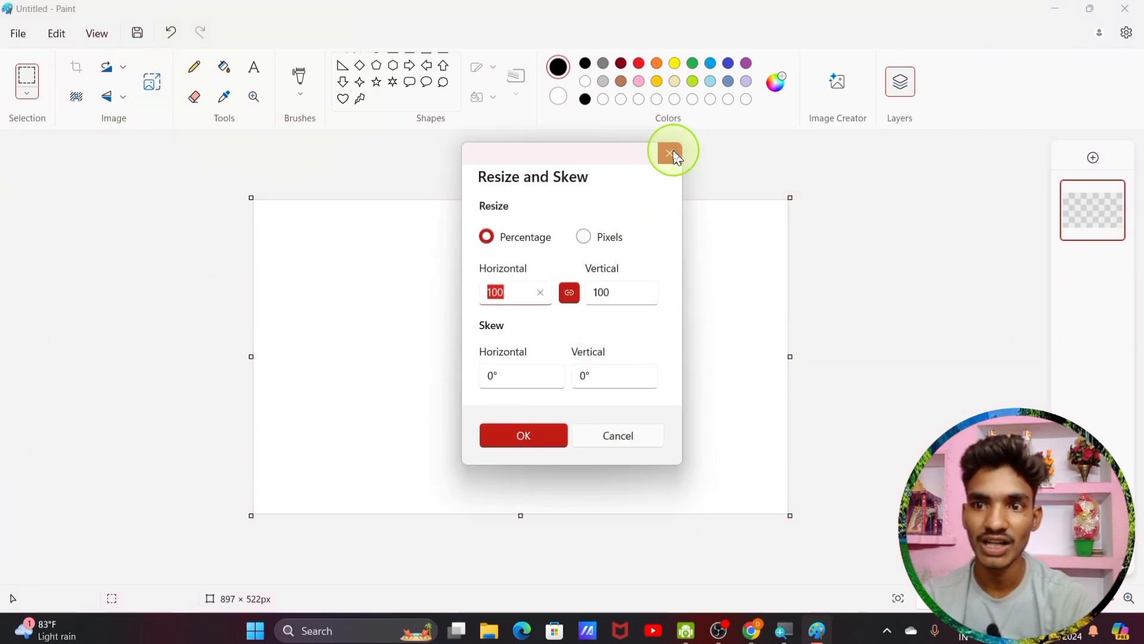
click(670, 153)
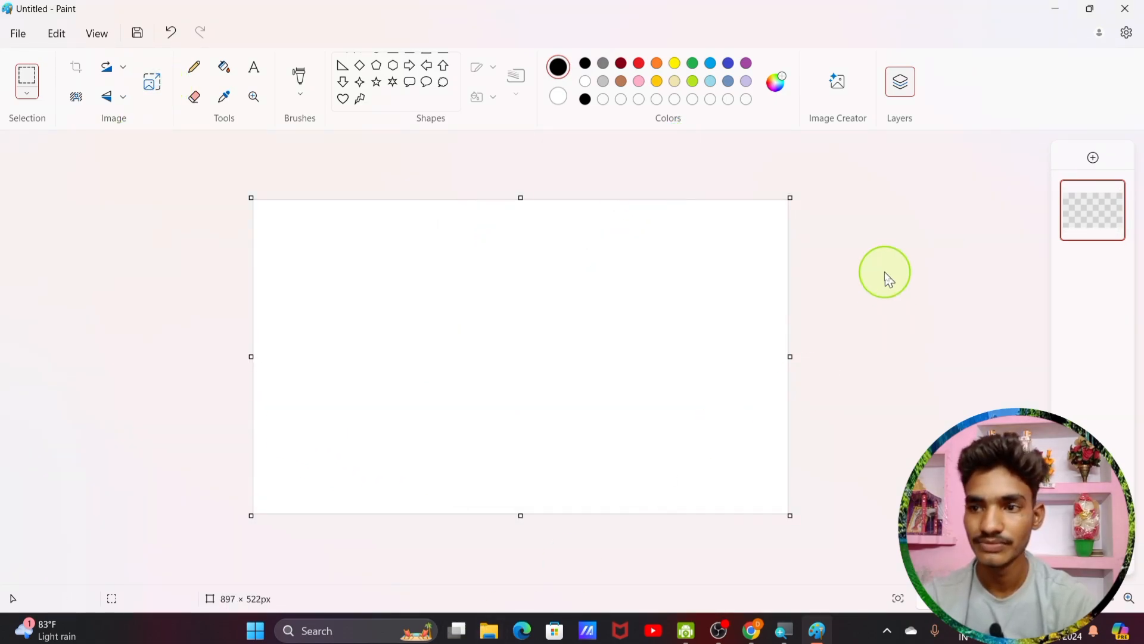
click(898, 85)
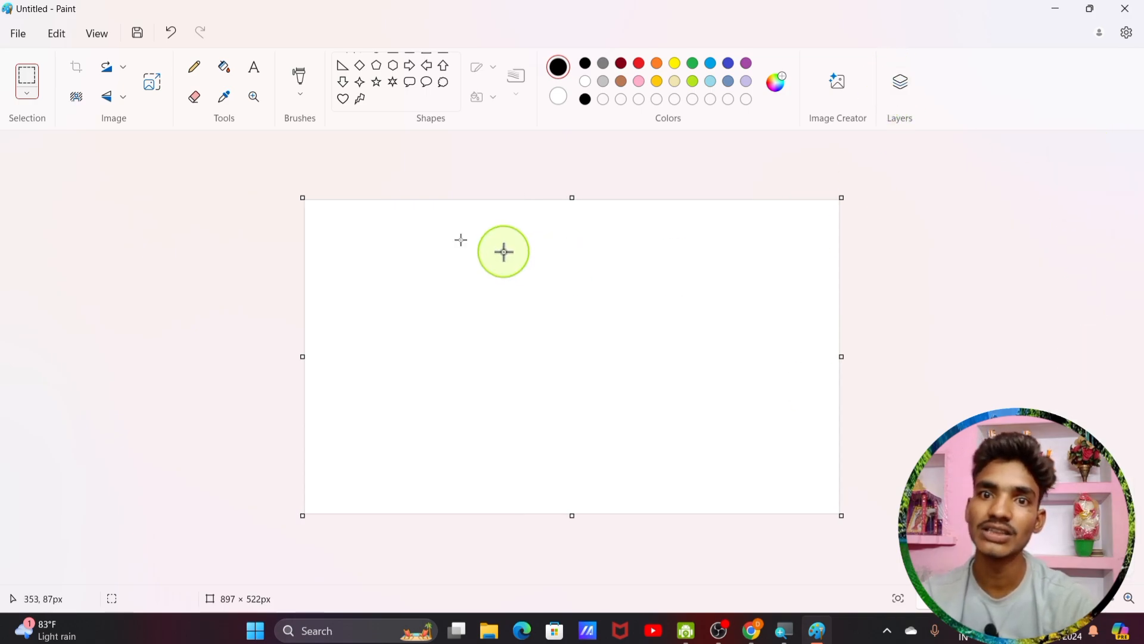
click(17, 34)
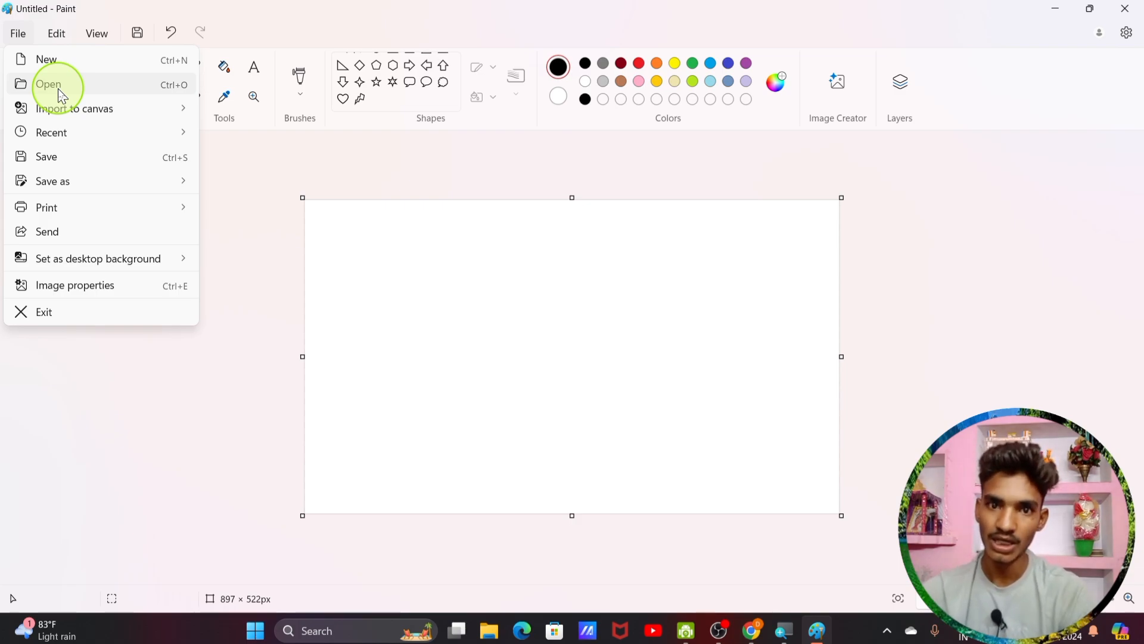
Step: Import the downloaded photo from file onto the canvas
mouse_move(74, 117)
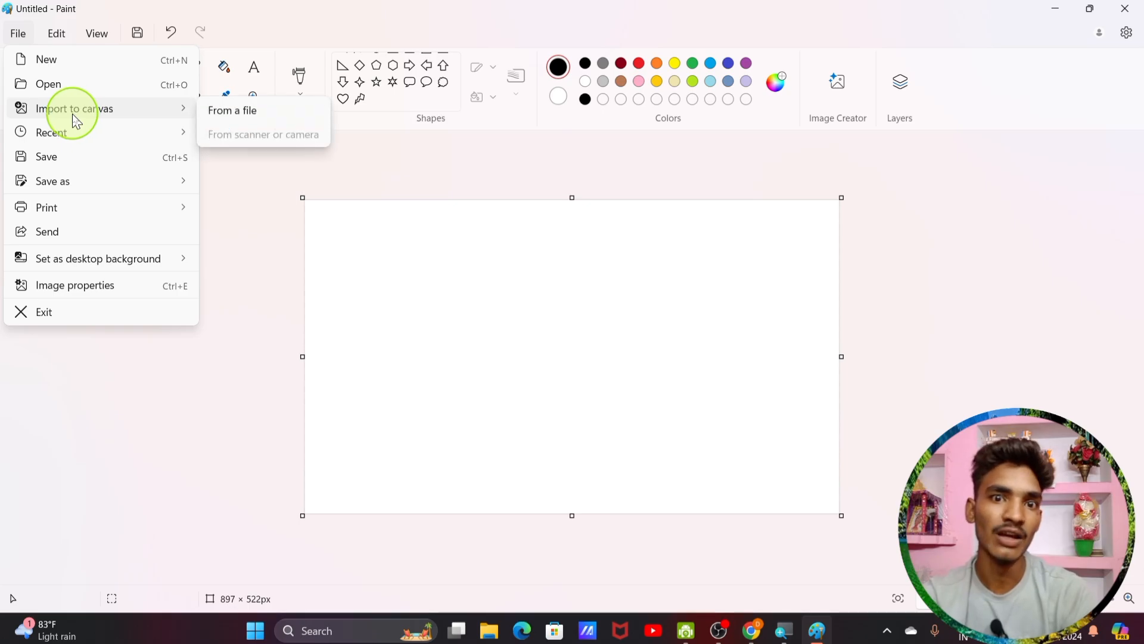
click(241, 111)
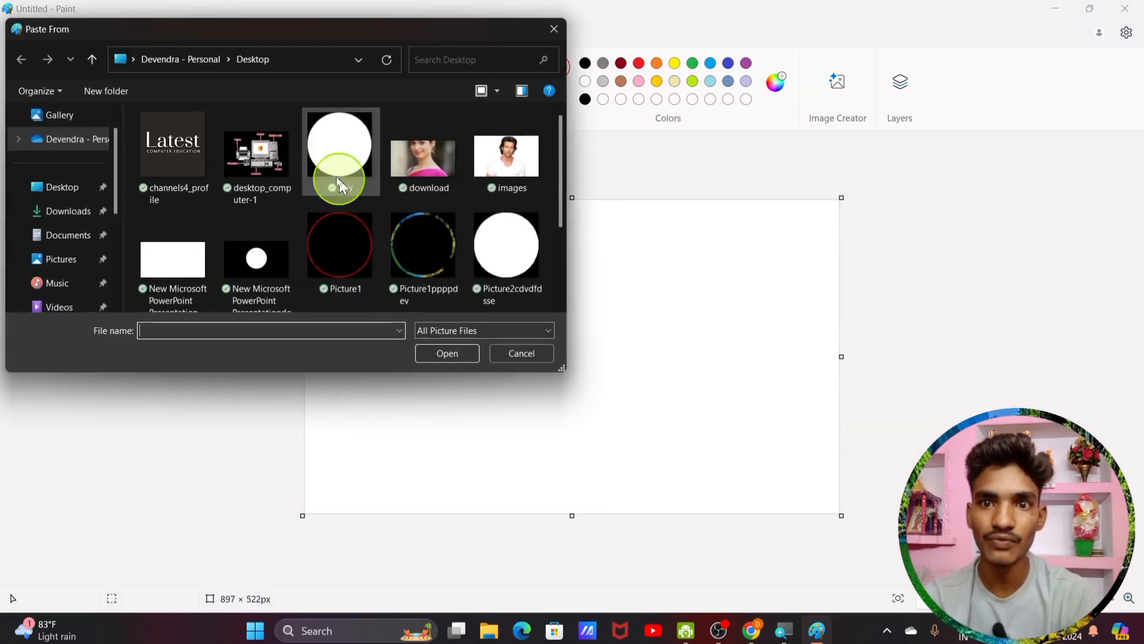
click(431, 170)
click(448, 353)
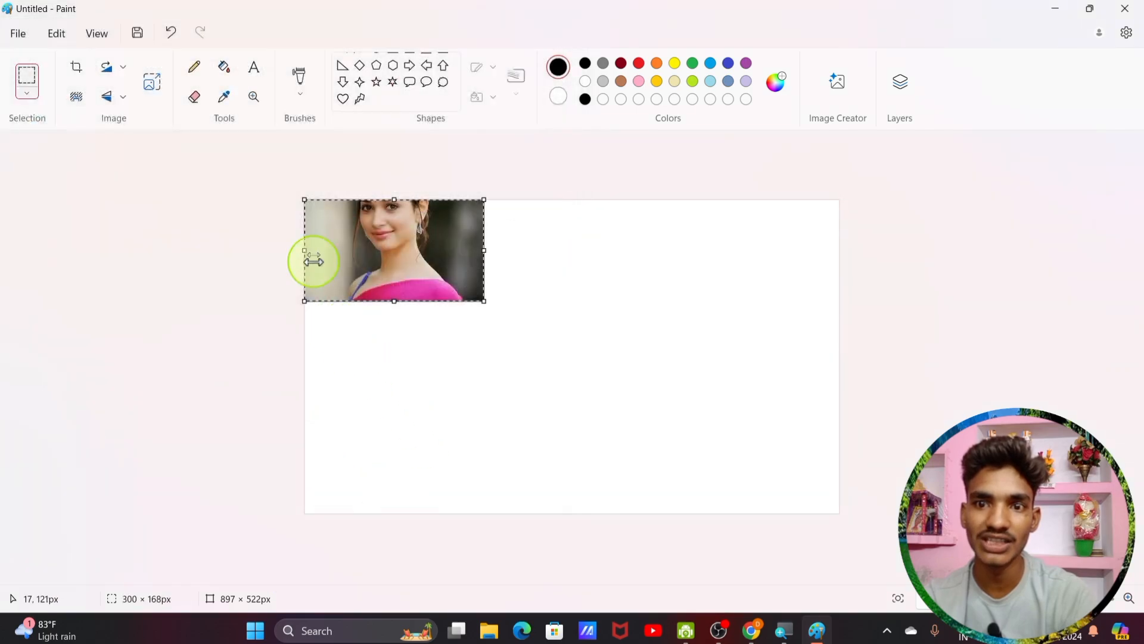
Step: Centre the photo and stretch it to 229 px tall, remove its background, then undo it away
drag(353, 256, 468, 315)
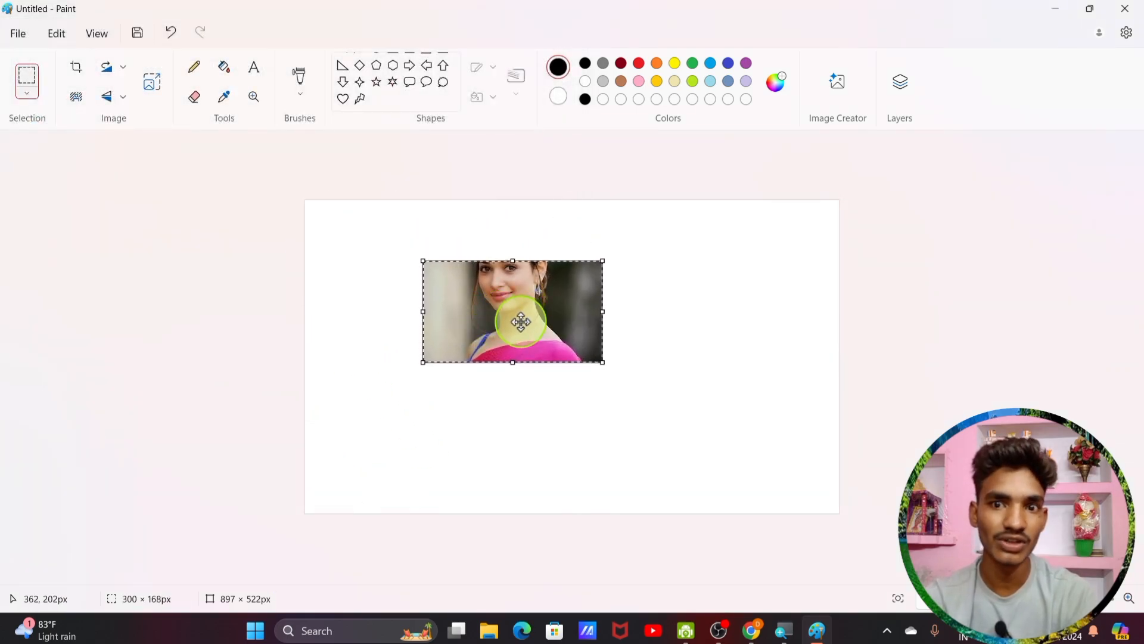
drag(517, 358, 528, 398)
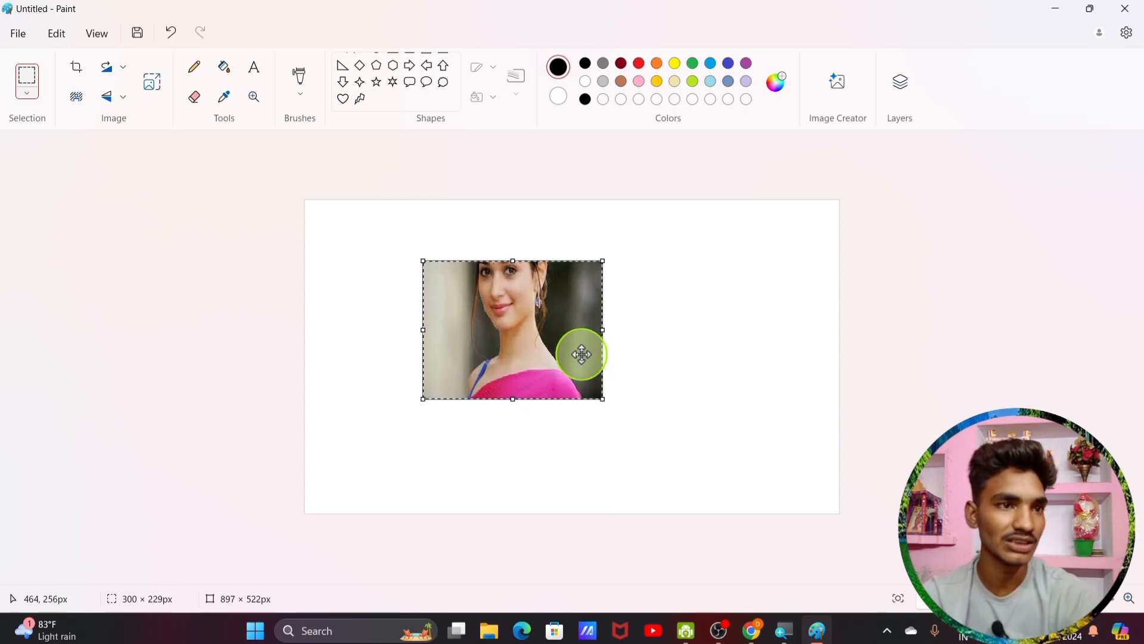
click(83, 101)
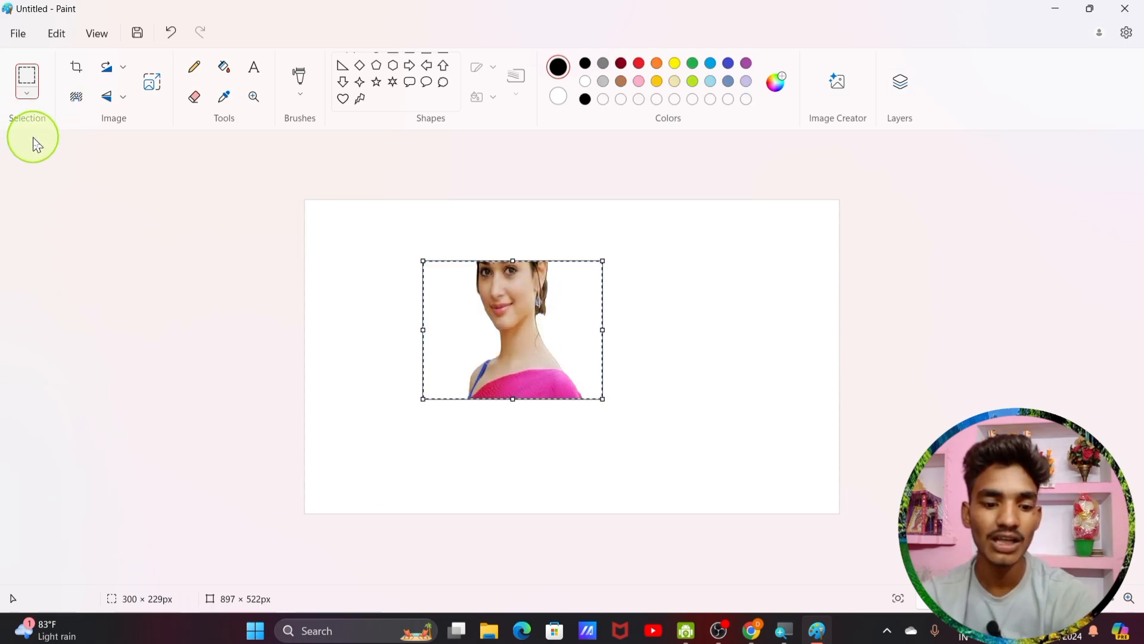
key(ctrl+z)
key(ctrl+z)
click(17, 33)
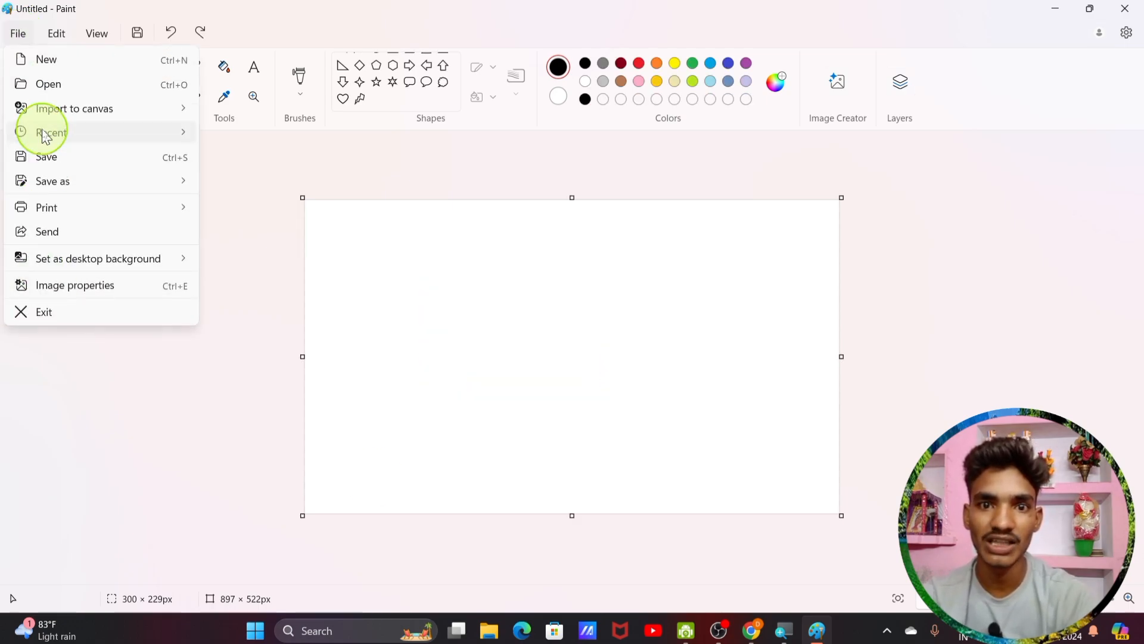
Step: Look over the File menu's Recent files and the Save as formats: PNG, JPEG, BMP, GIF and Other
mouse_move(50, 136)
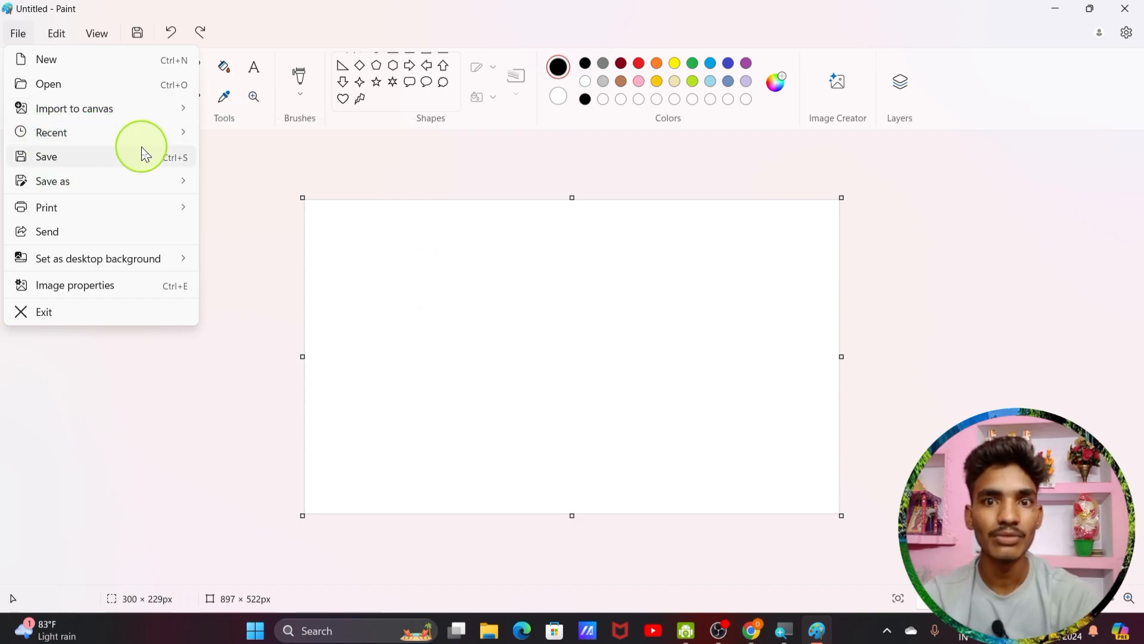
mouse_move(173, 136)
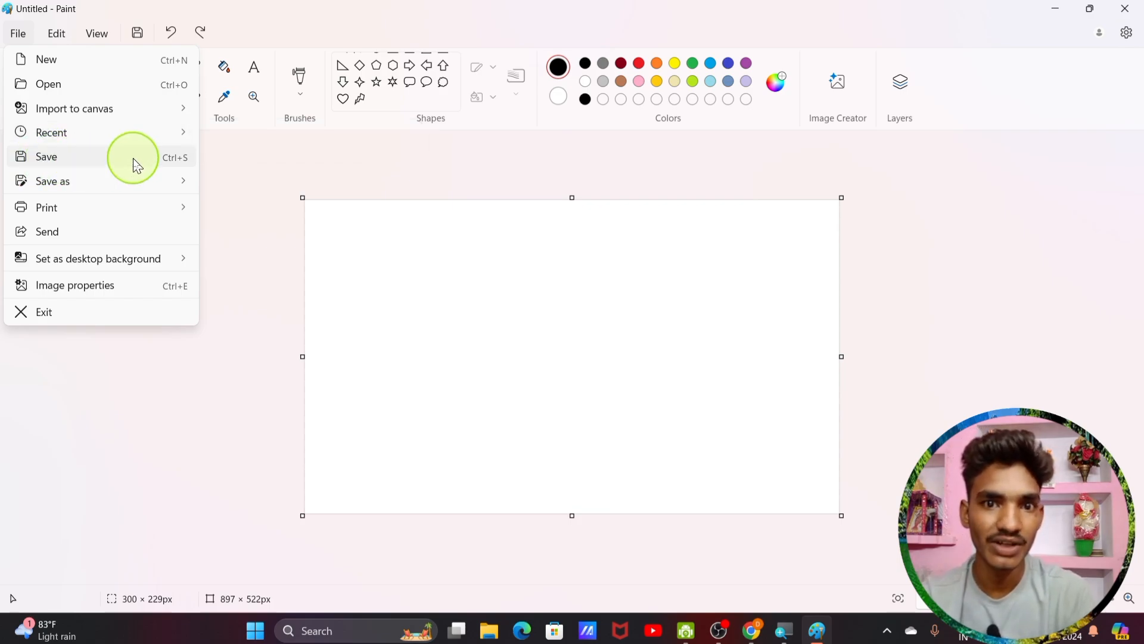
mouse_move(125, 197)
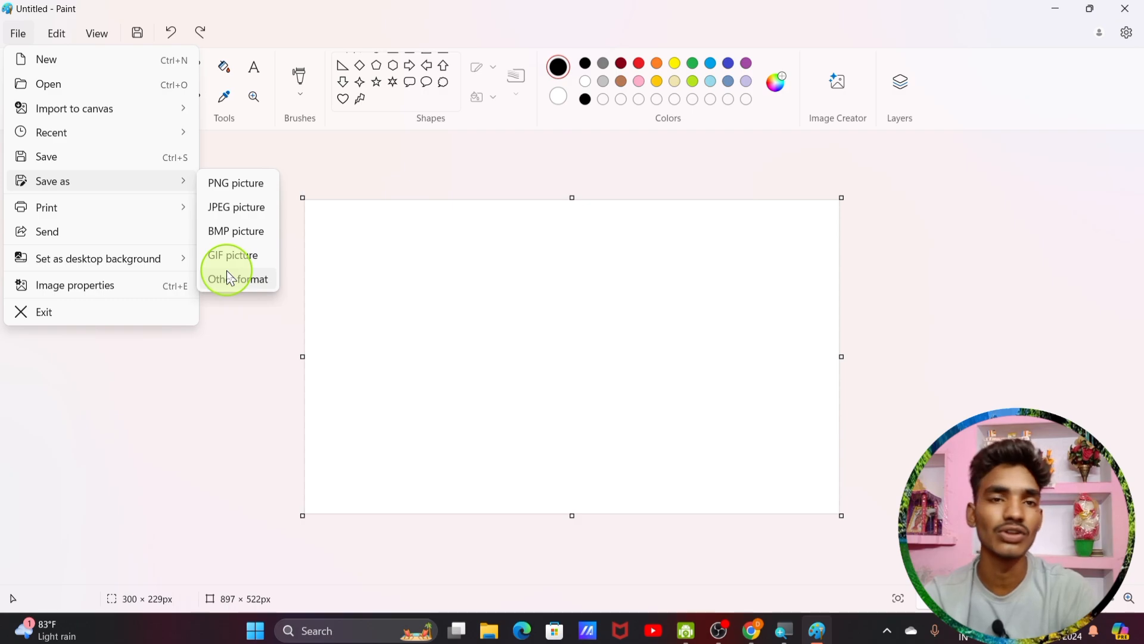
Step: Close the File menu and draw a tiny six-point star on the canvas
click(406, 334)
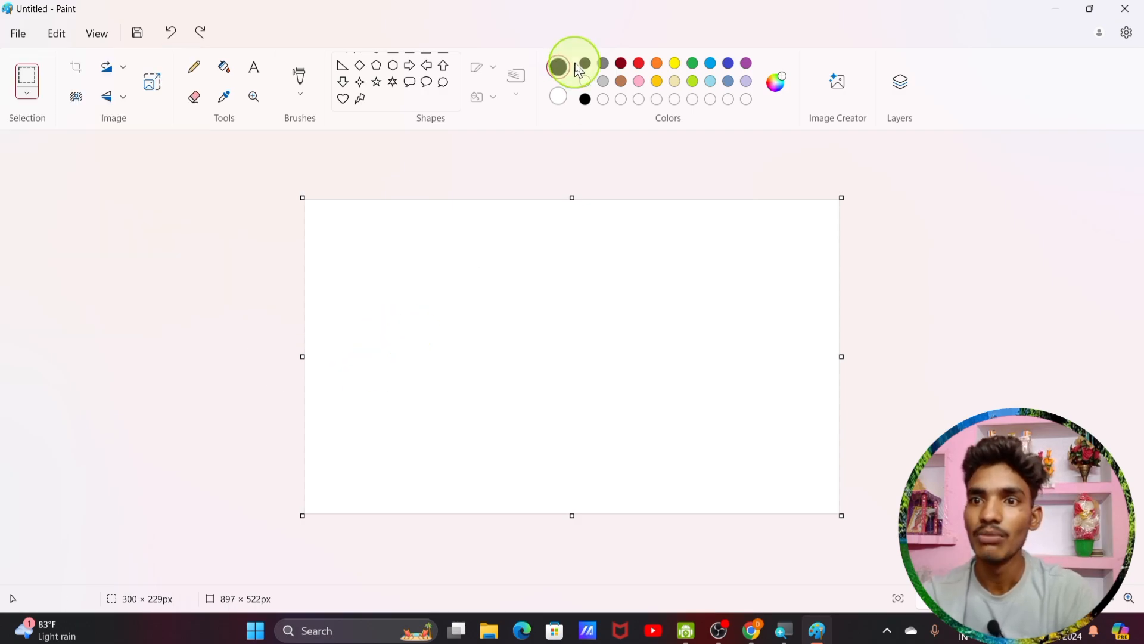
click(392, 86)
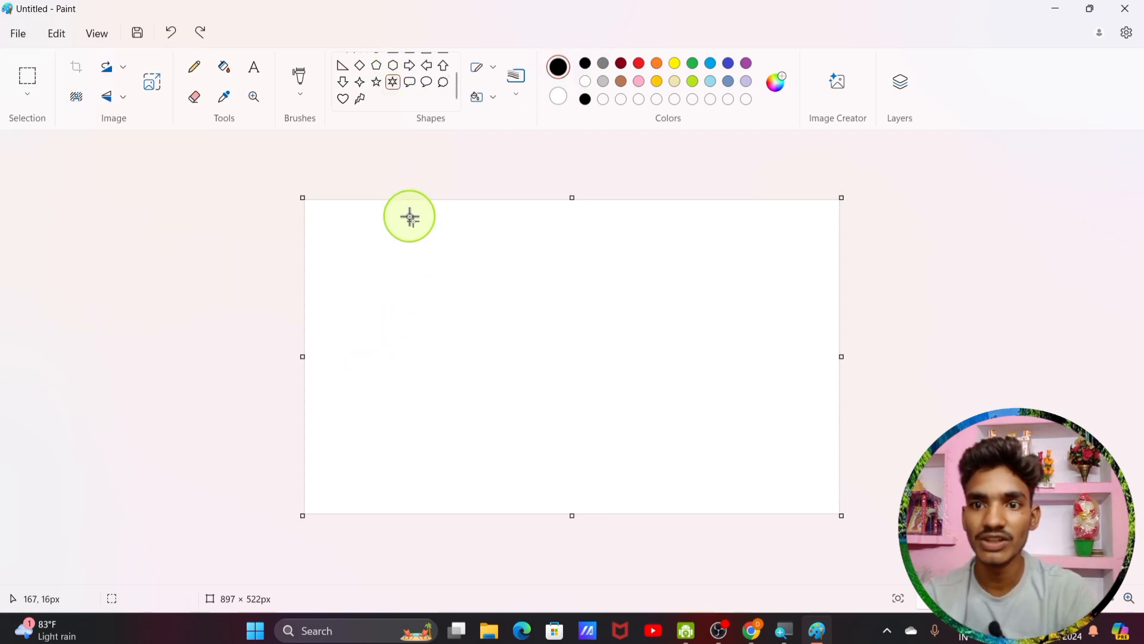
drag(541, 374, 551, 385)
click(463, 254)
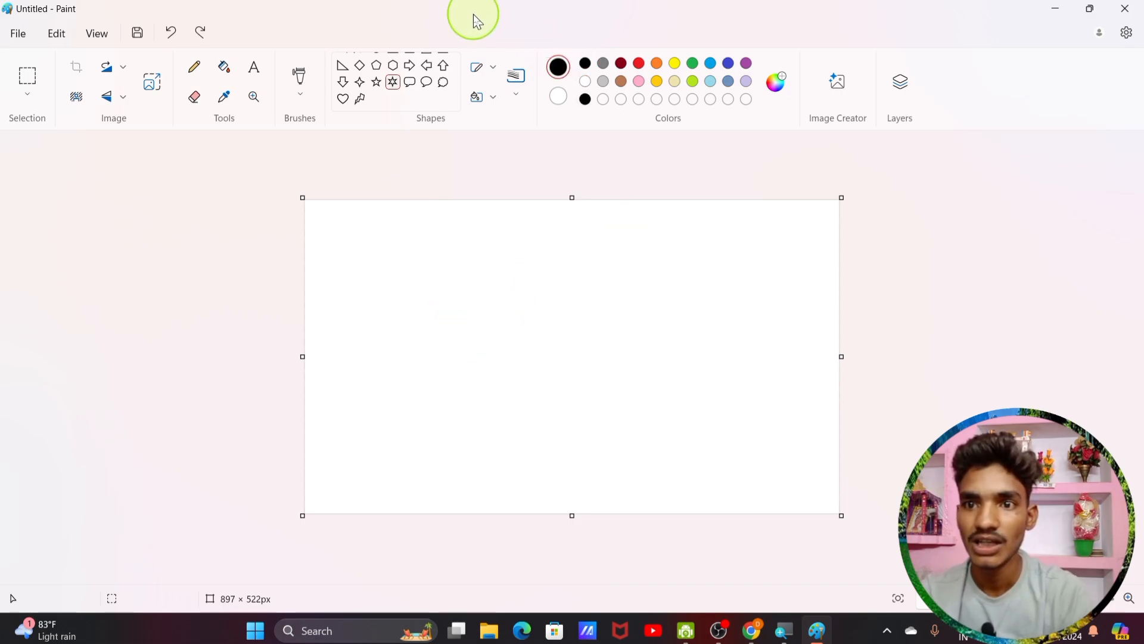
Step: Draw a large rounded callout in the canvas's upper middle, outline it yellow, and fill it red
click(414, 85)
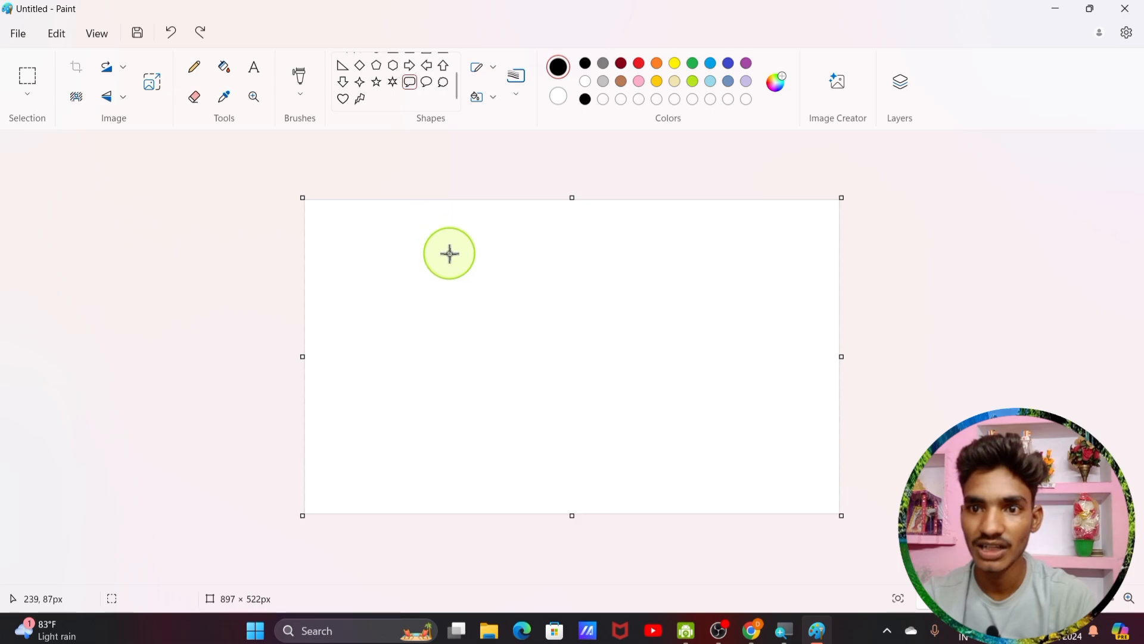
drag(437, 241, 636, 419)
click(675, 63)
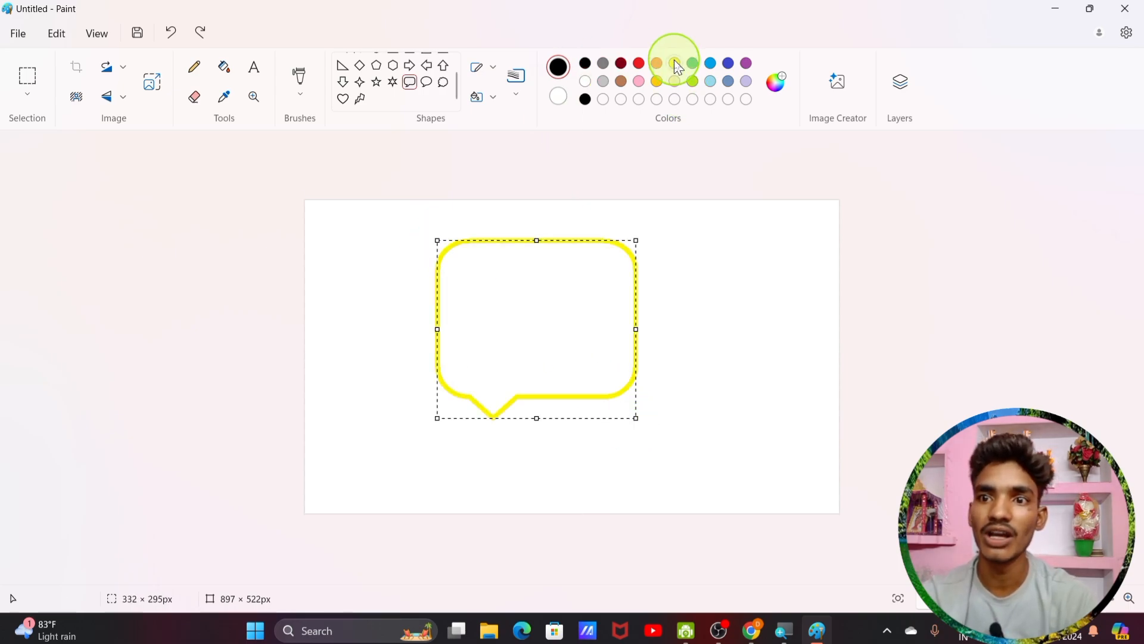
click(224, 67)
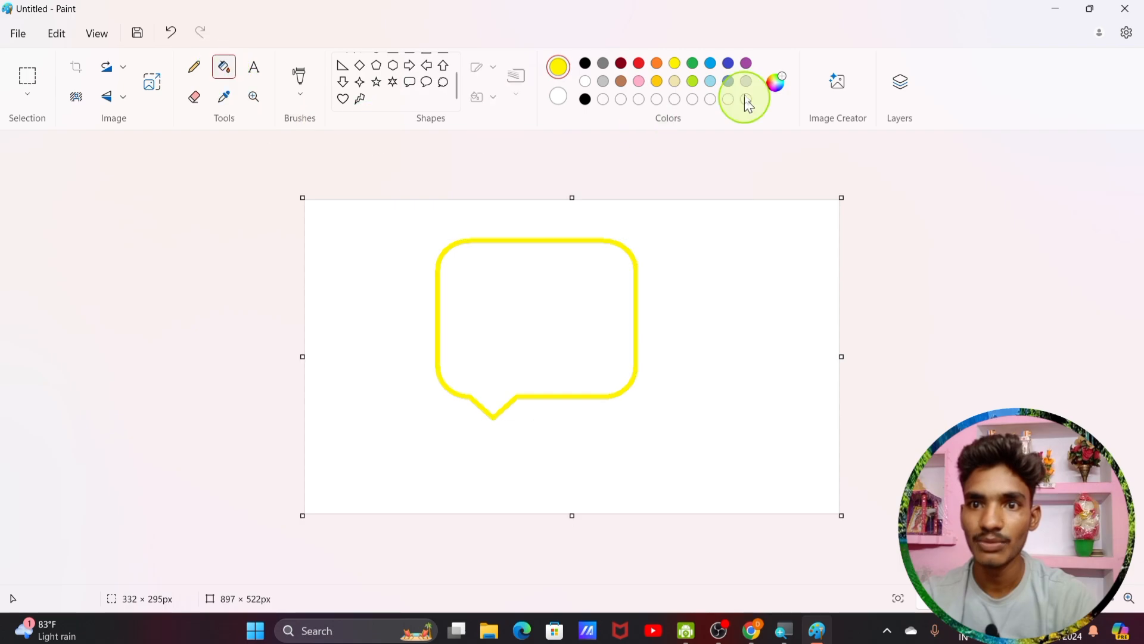
click(657, 64)
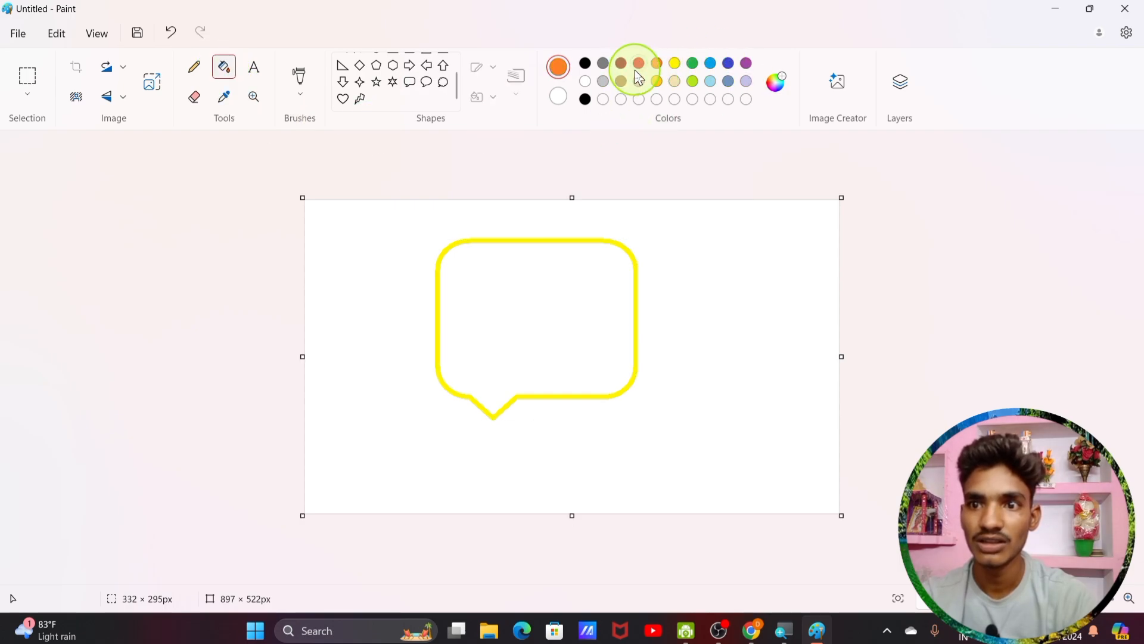
click(639, 63)
click(493, 273)
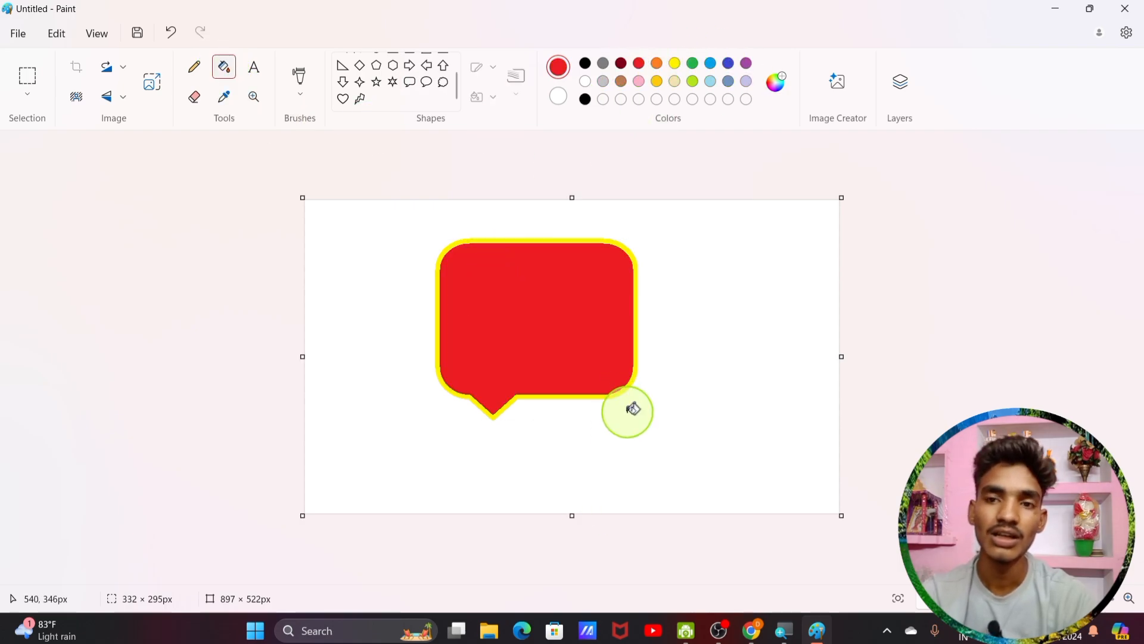
click(18, 33)
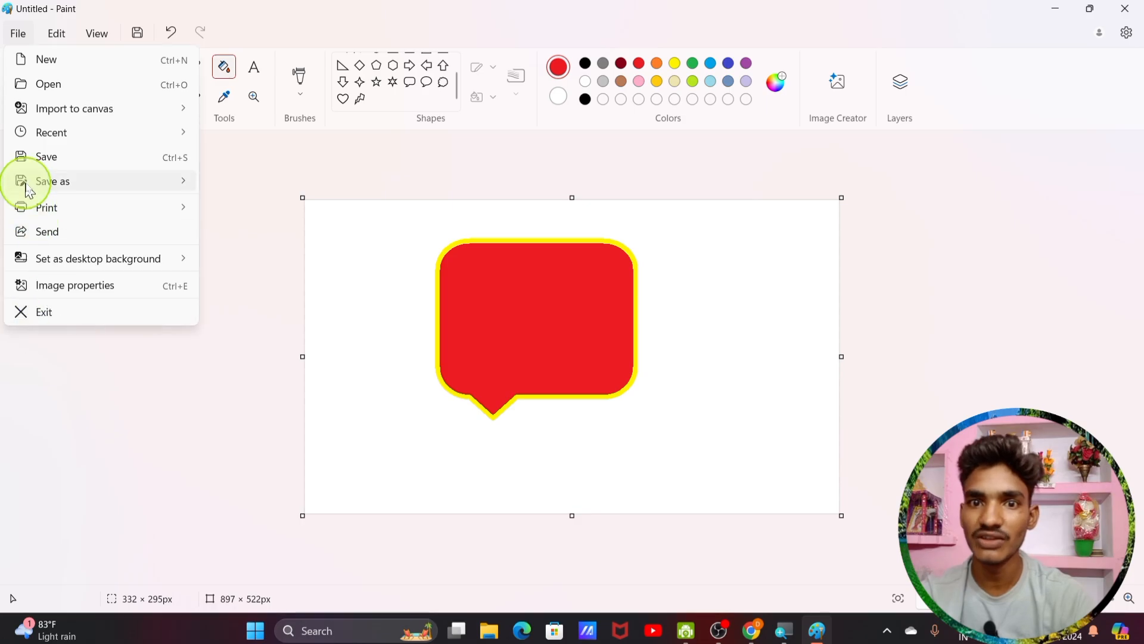
Step: Save the callout drawing with Save as > PNG picture to the Desktop as Untitled
mouse_move(30, 185)
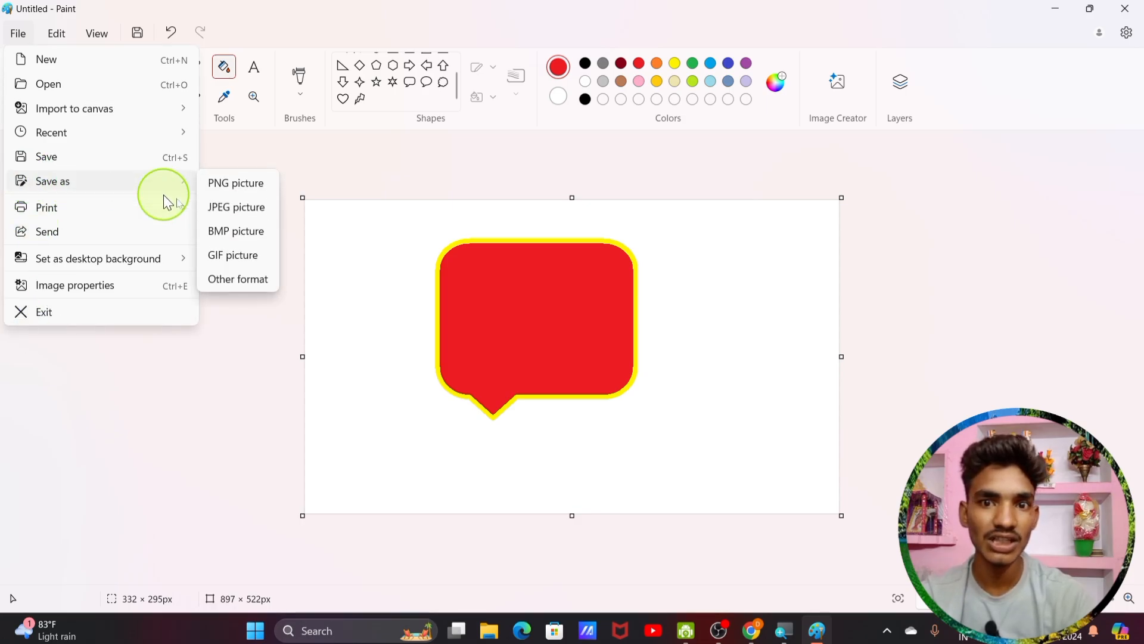
click(227, 184)
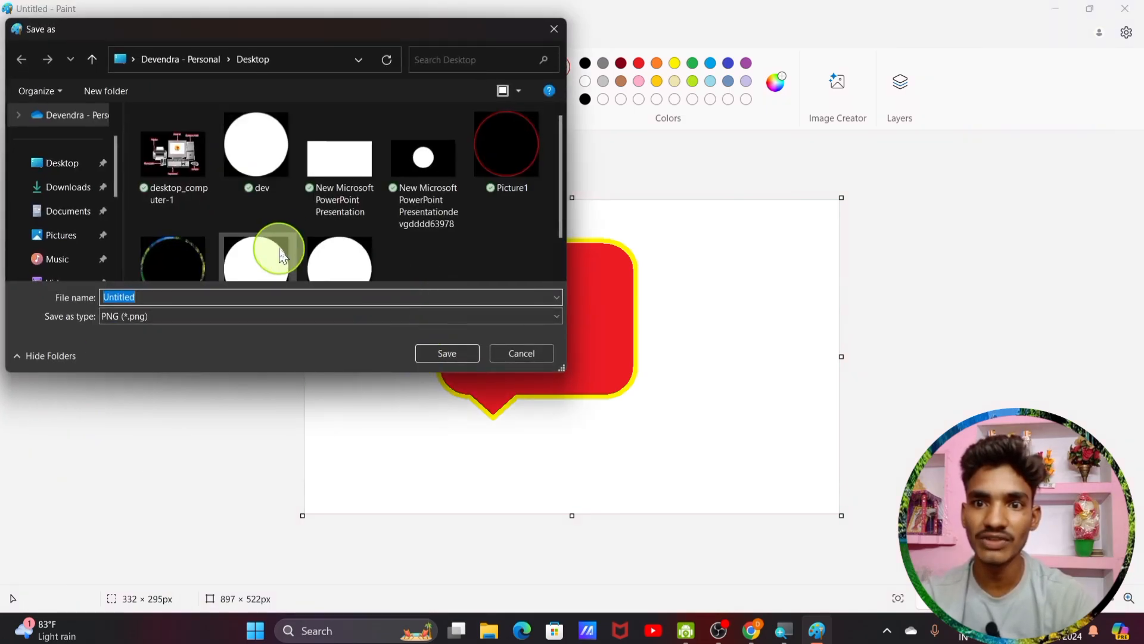
click(61, 161)
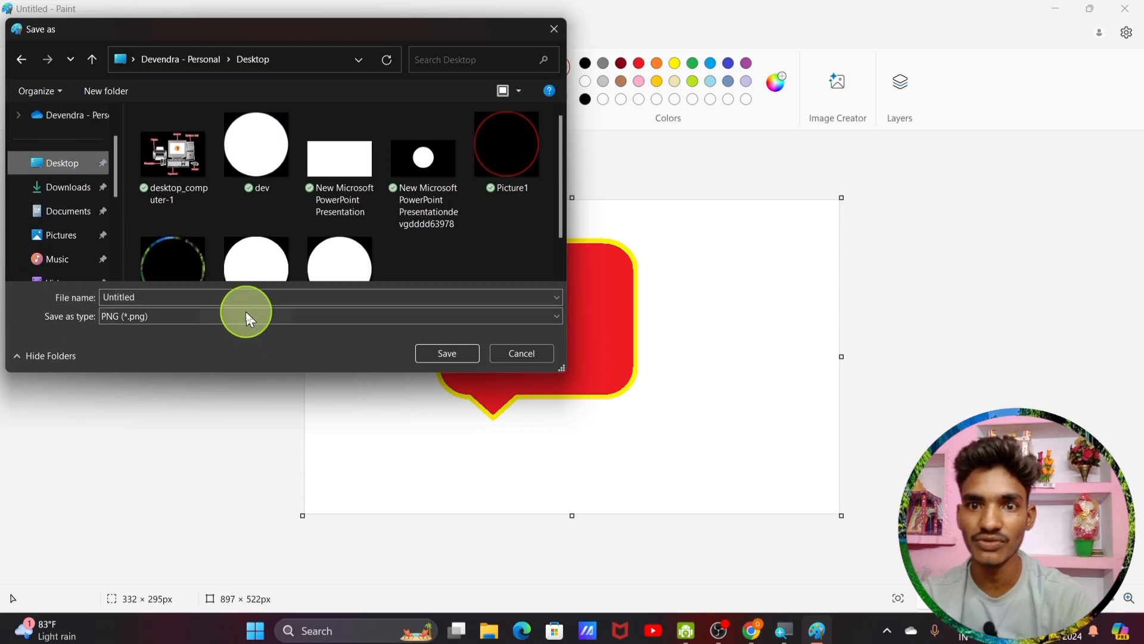
click(459, 356)
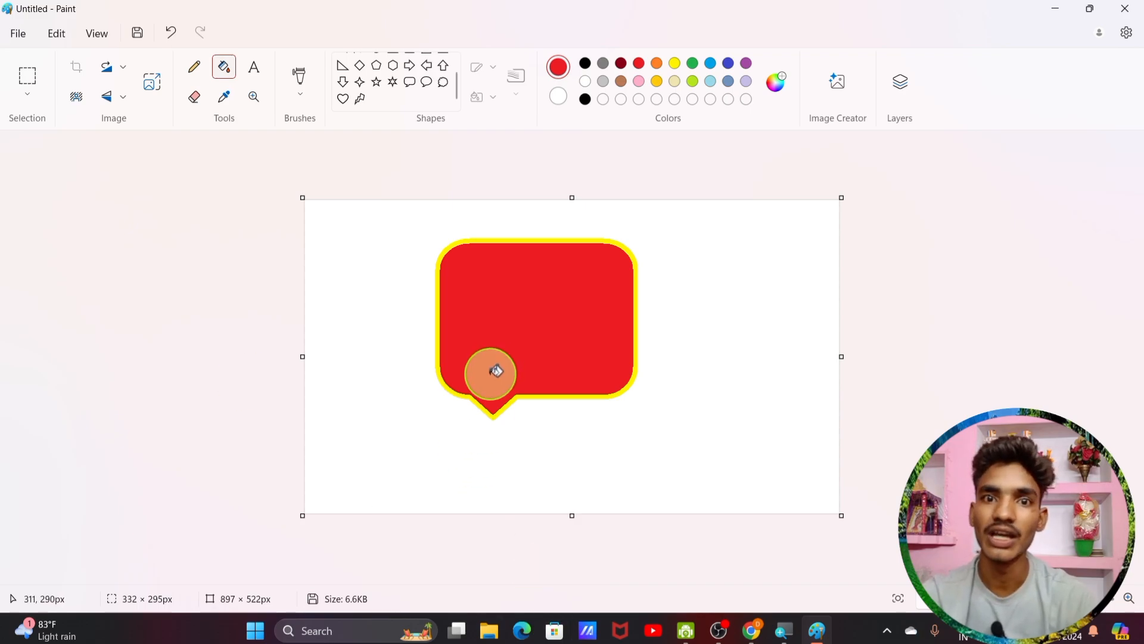
click(18, 37)
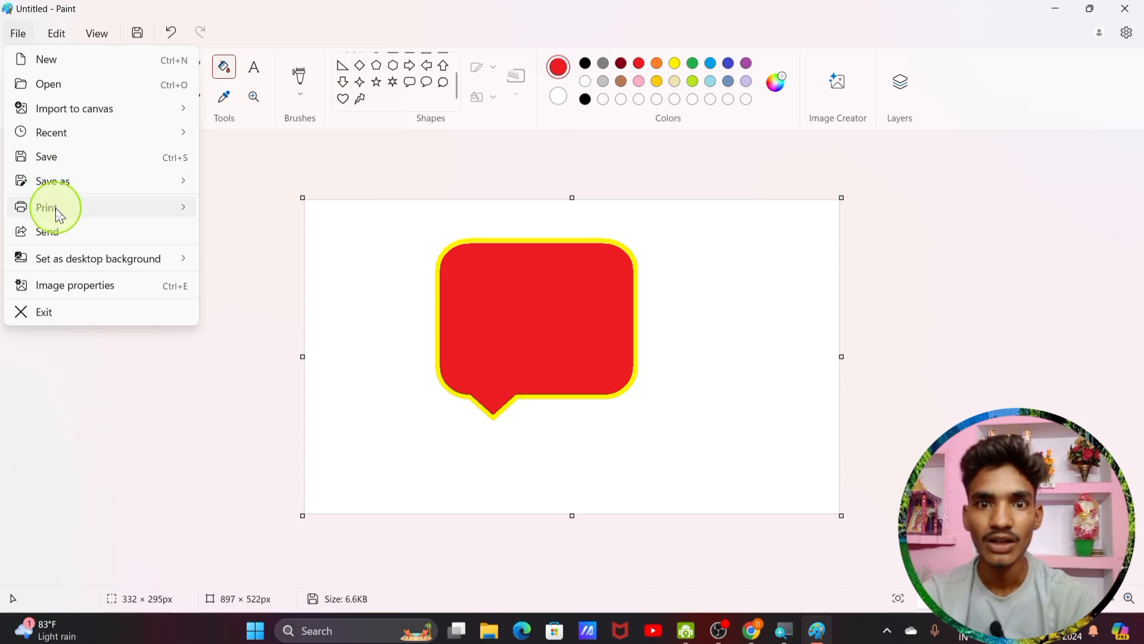
mouse_move(57, 212)
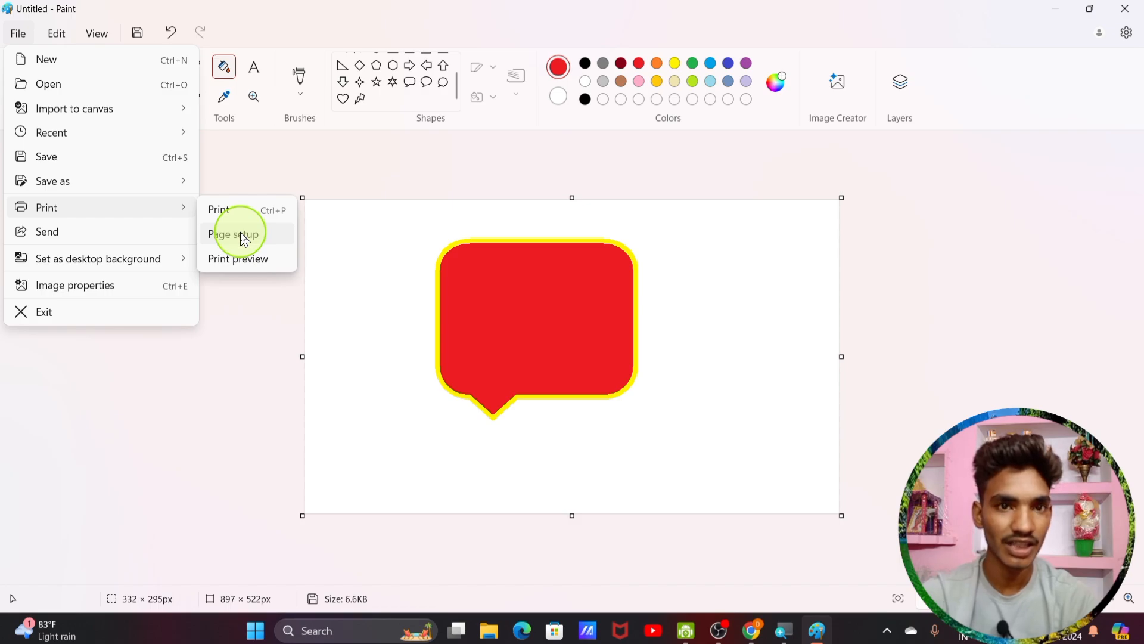
click(255, 259)
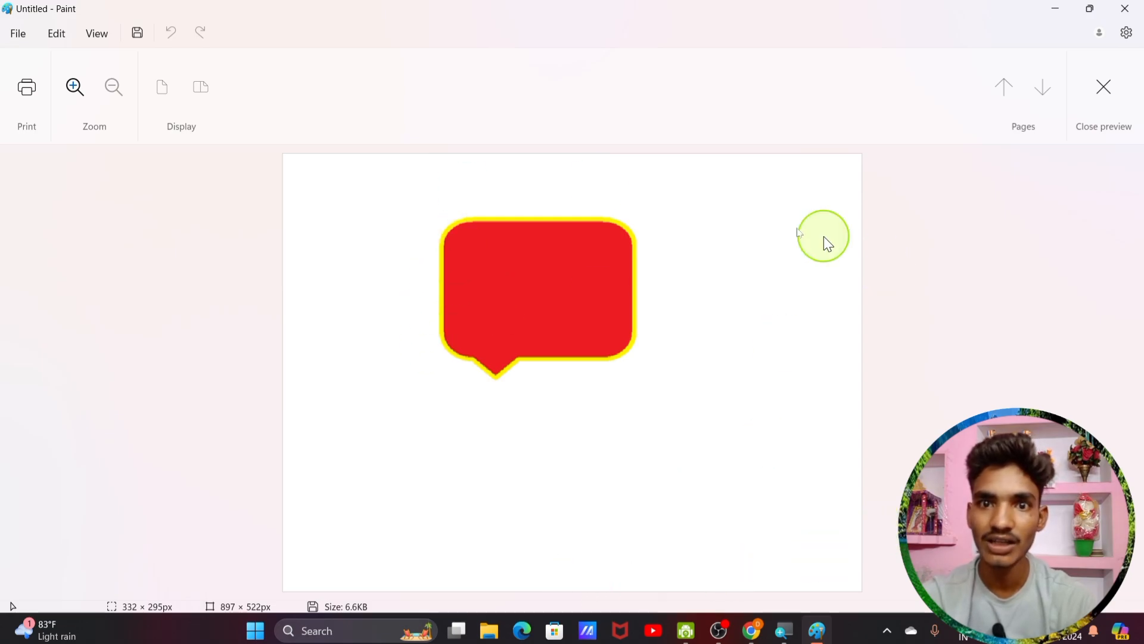
click(1108, 97)
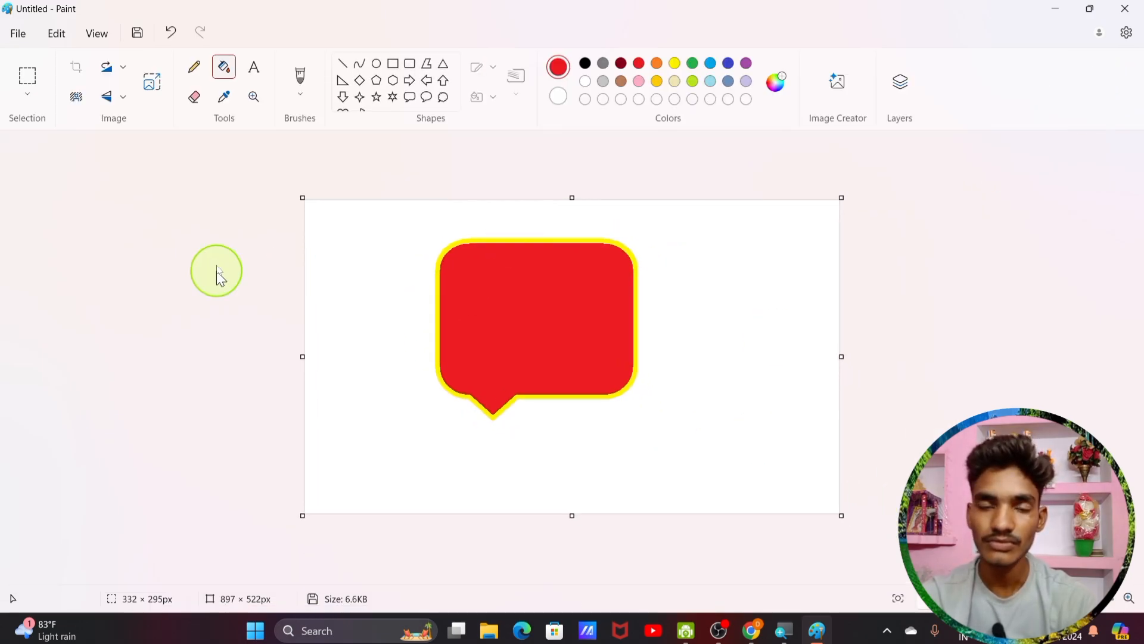
click(19, 34)
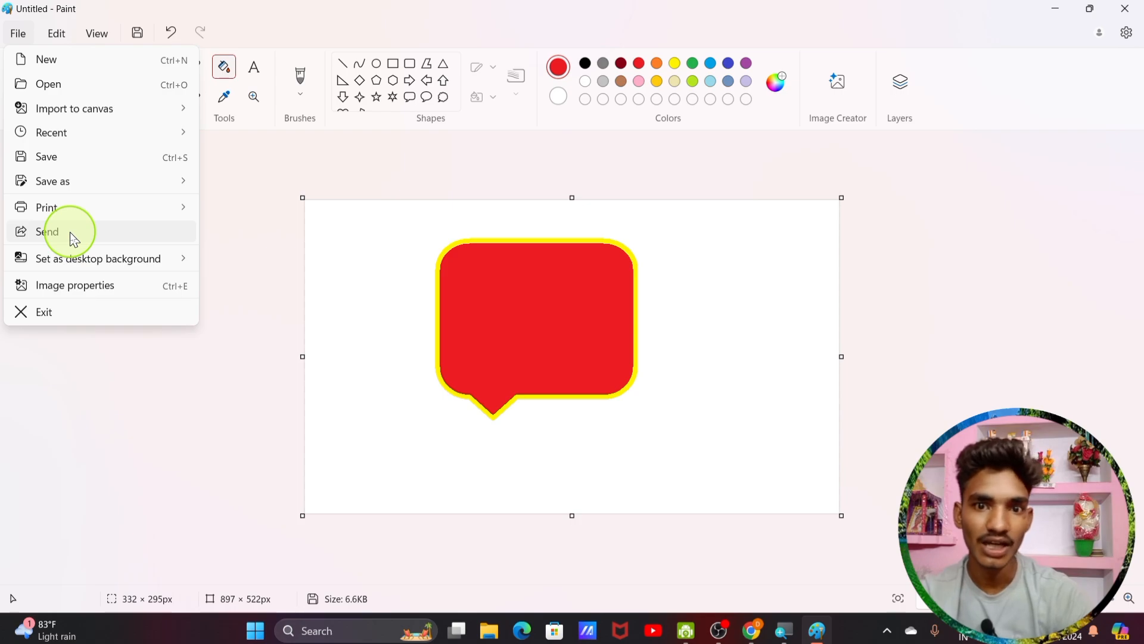
Step: Minimize Paint to view the desktop, then restore the window
mouse_move(24, 265)
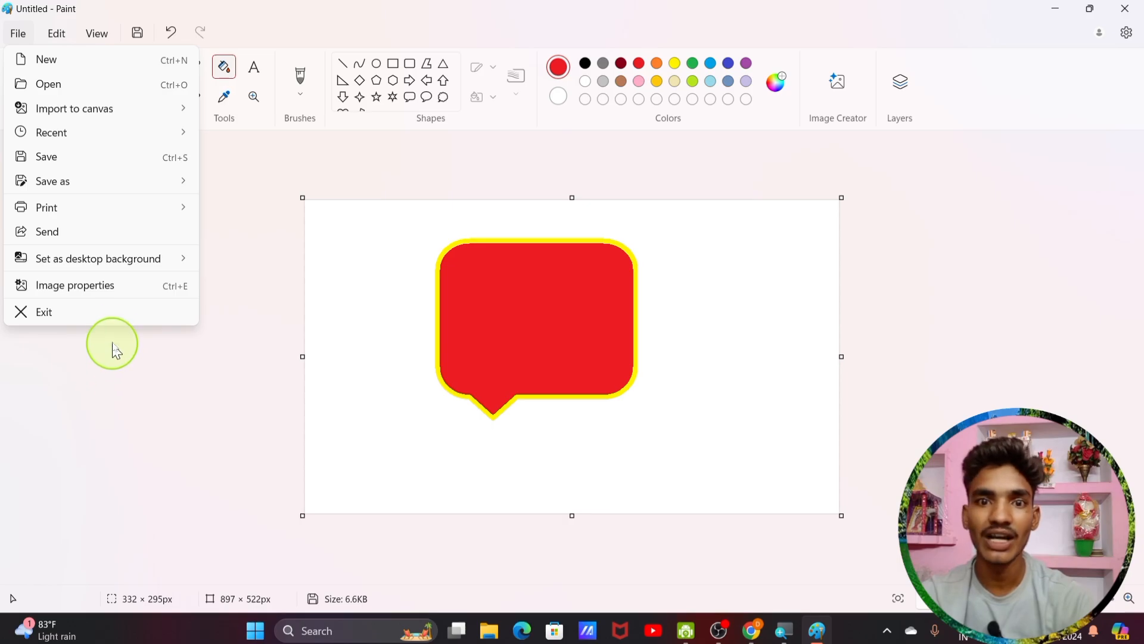
mouse_move(100, 267)
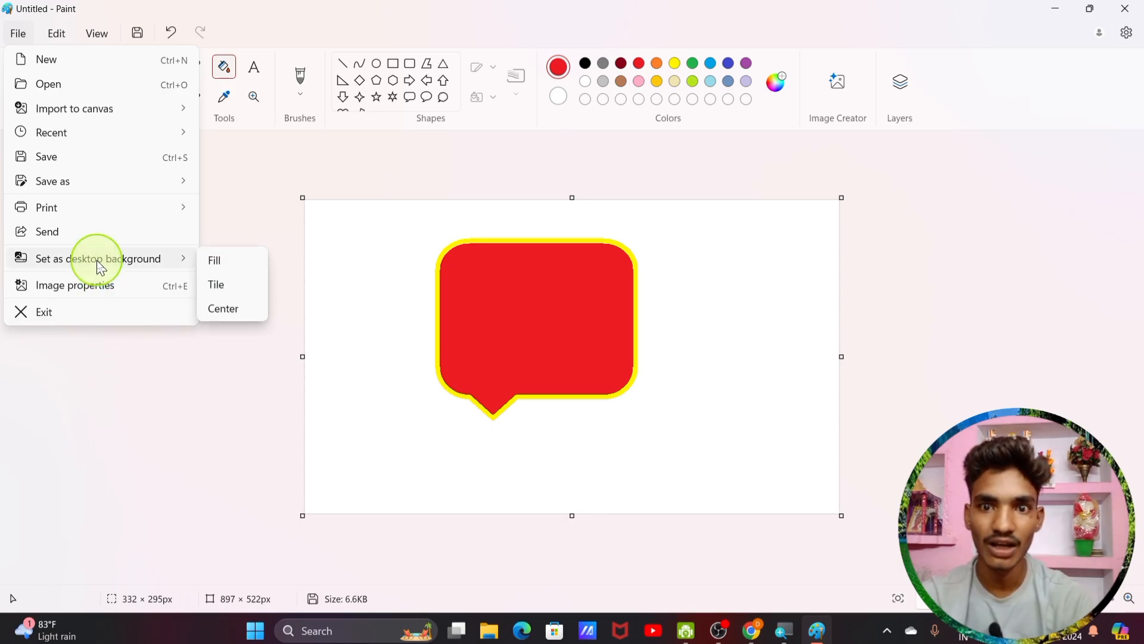
click(1047, 8)
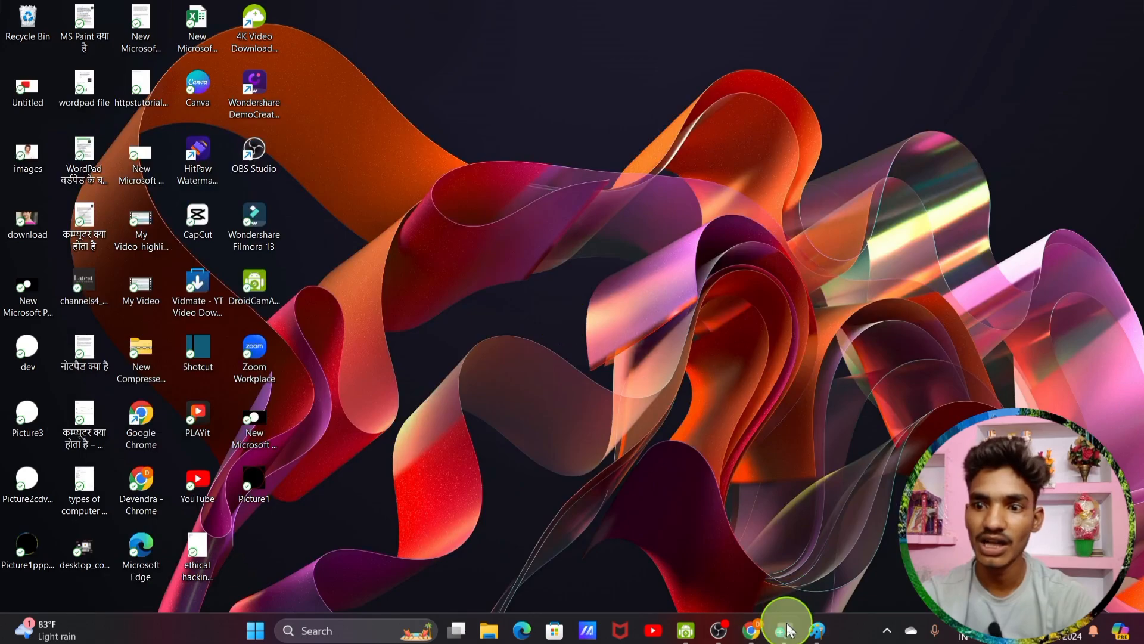
click(814, 631)
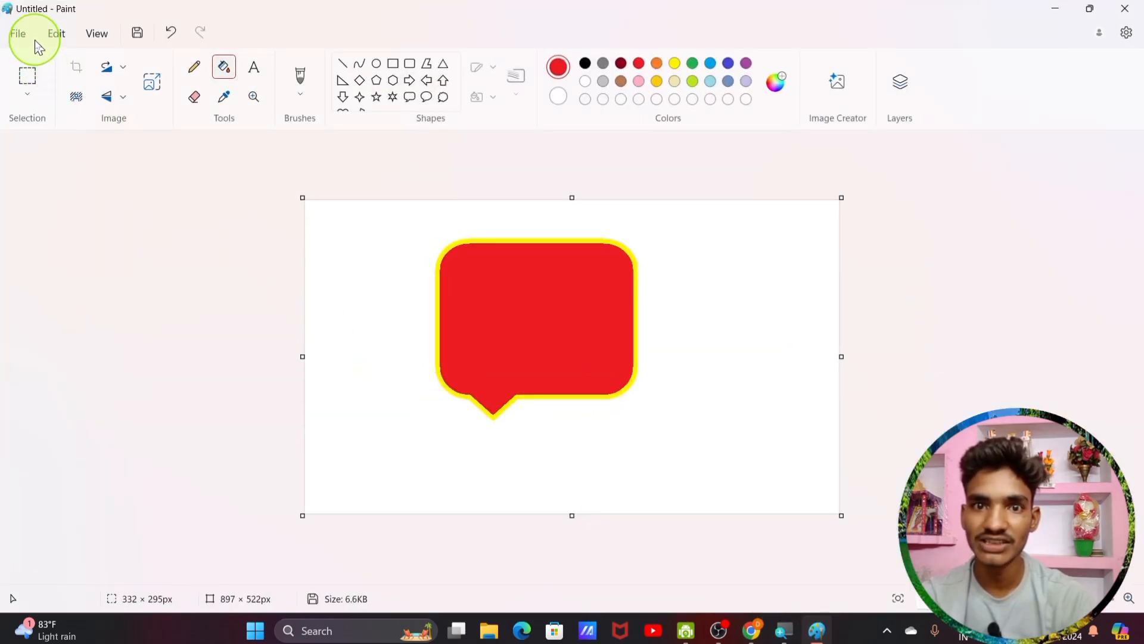
Step: Set the drawing as the tiled desktop wallpaper, check it, and restore Paint
click(18, 33)
mouse_move(59, 267)
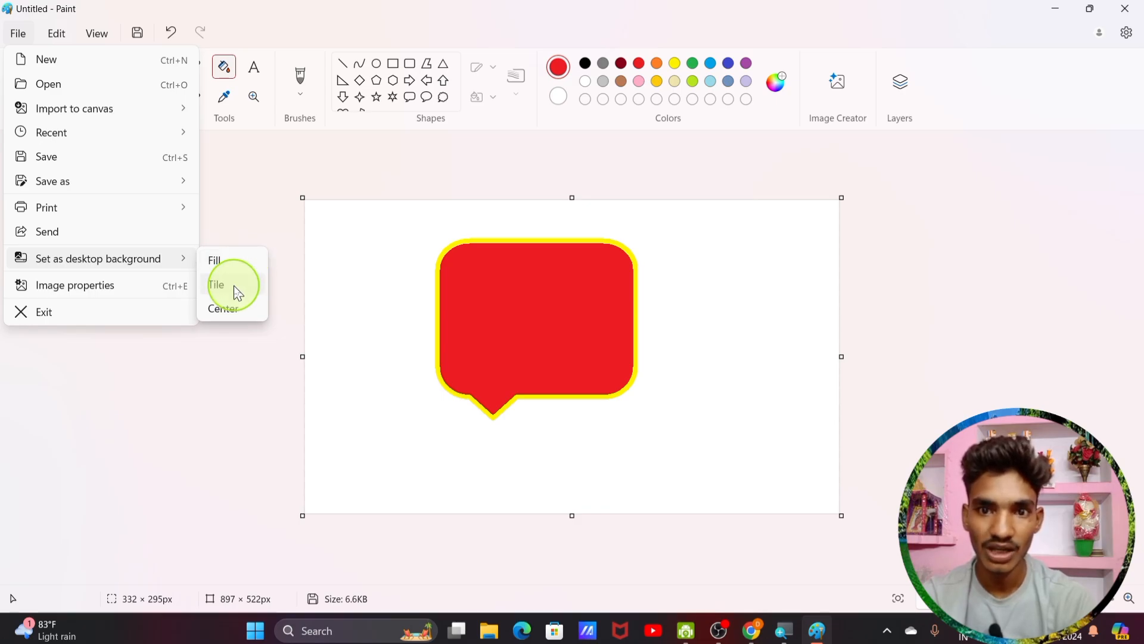
click(248, 286)
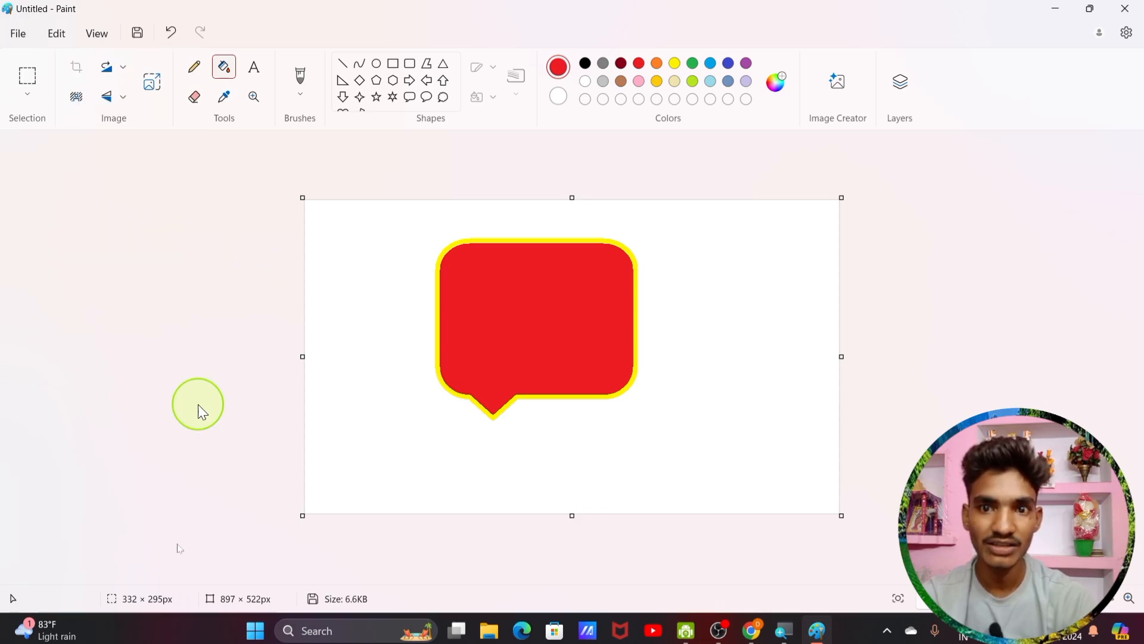
click(1058, 12)
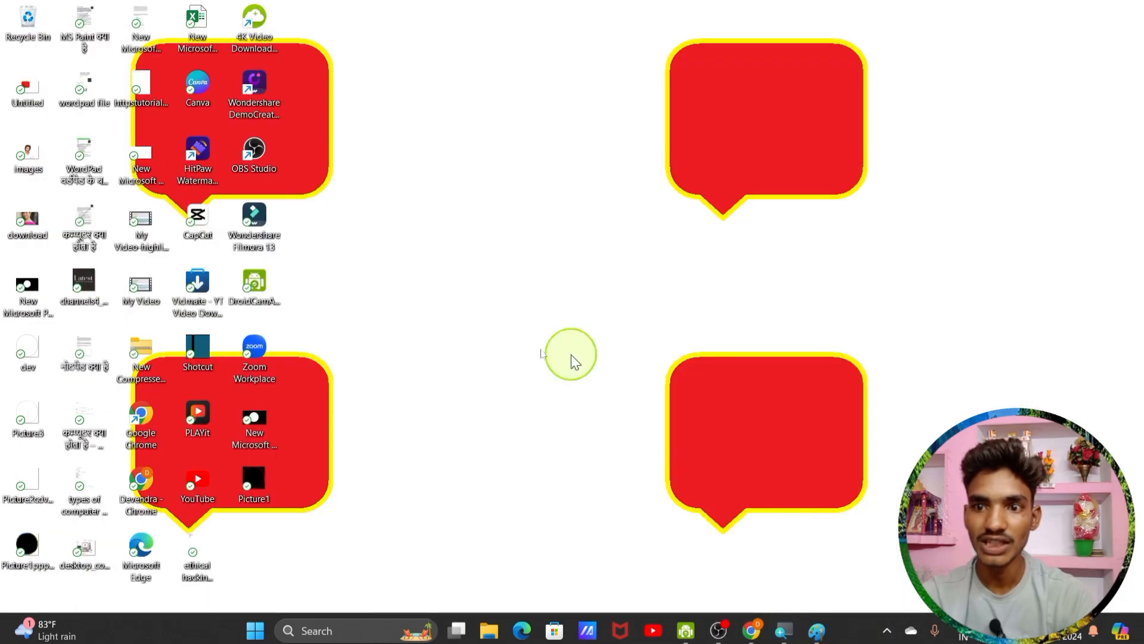
click(819, 624)
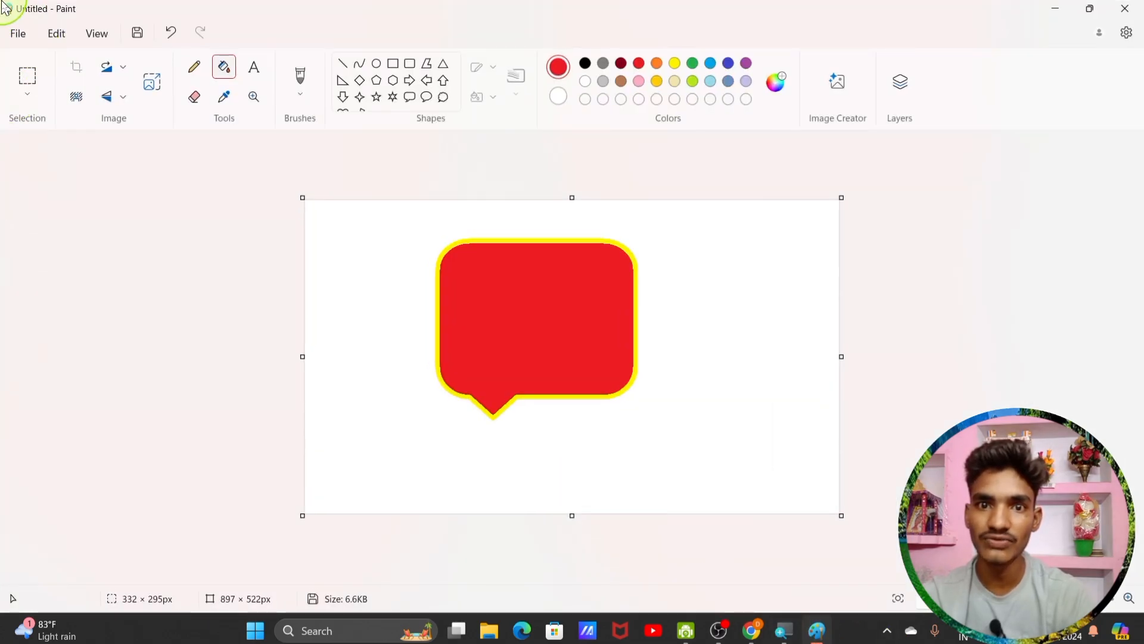
Step: View the image size in centimetres, inches and pixels in Image properties, closing without changes
click(18, 34)
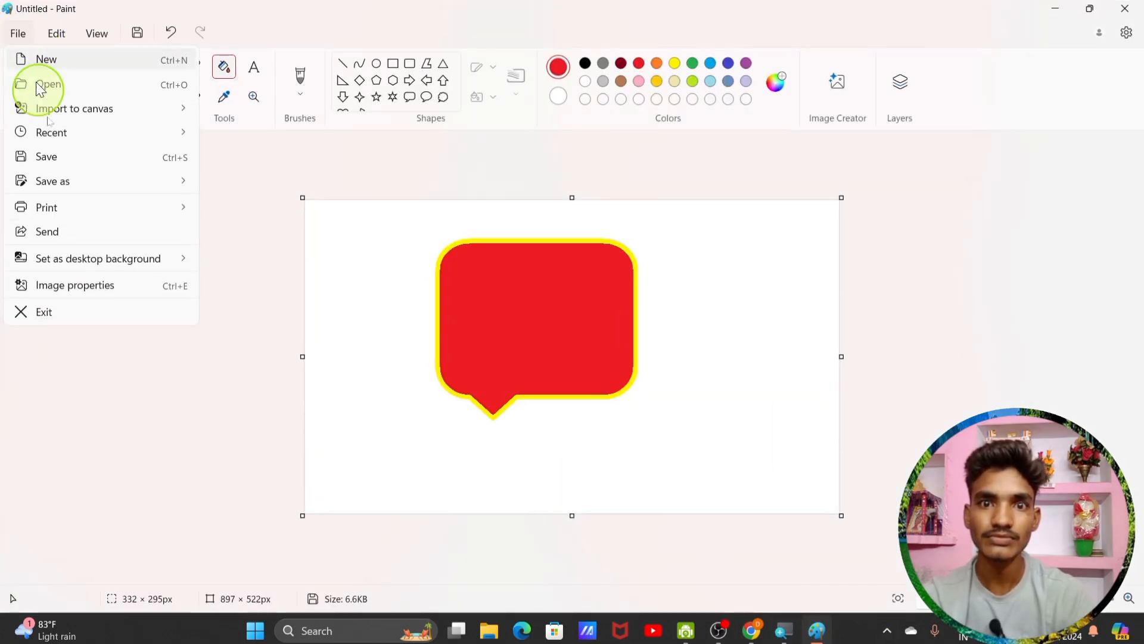
click(101, 287)
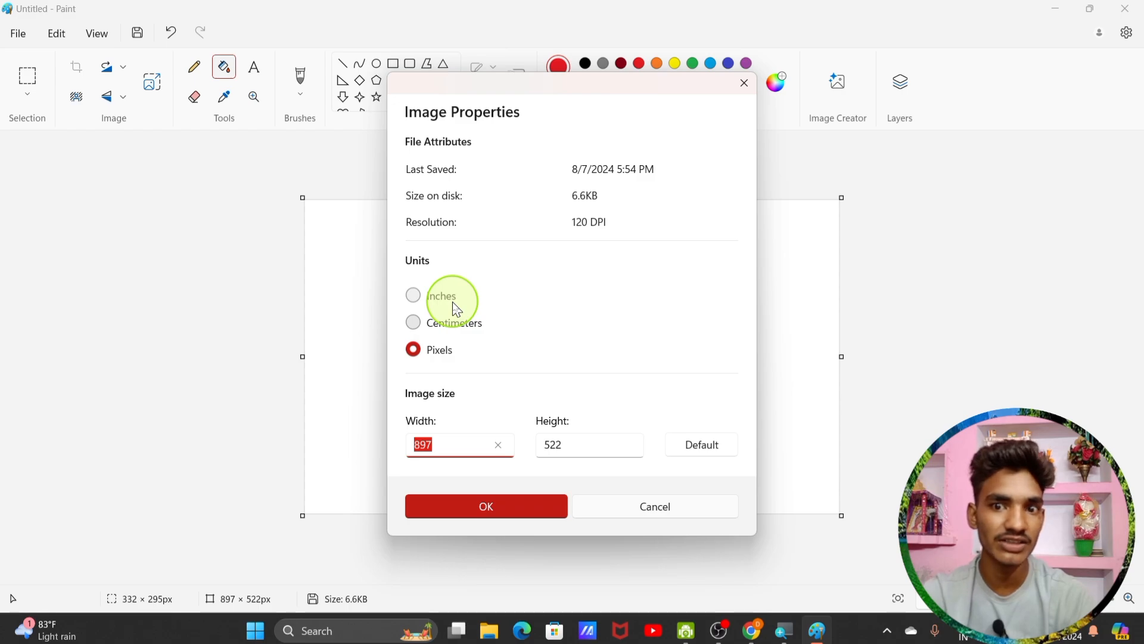
click(445, 323)
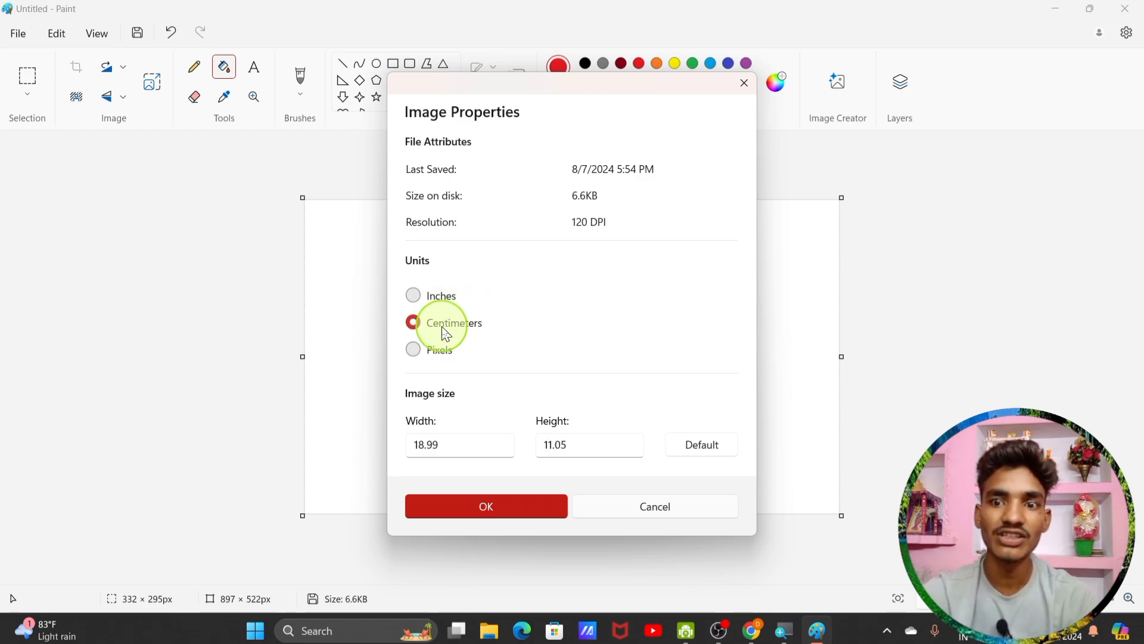
click(430, 358)
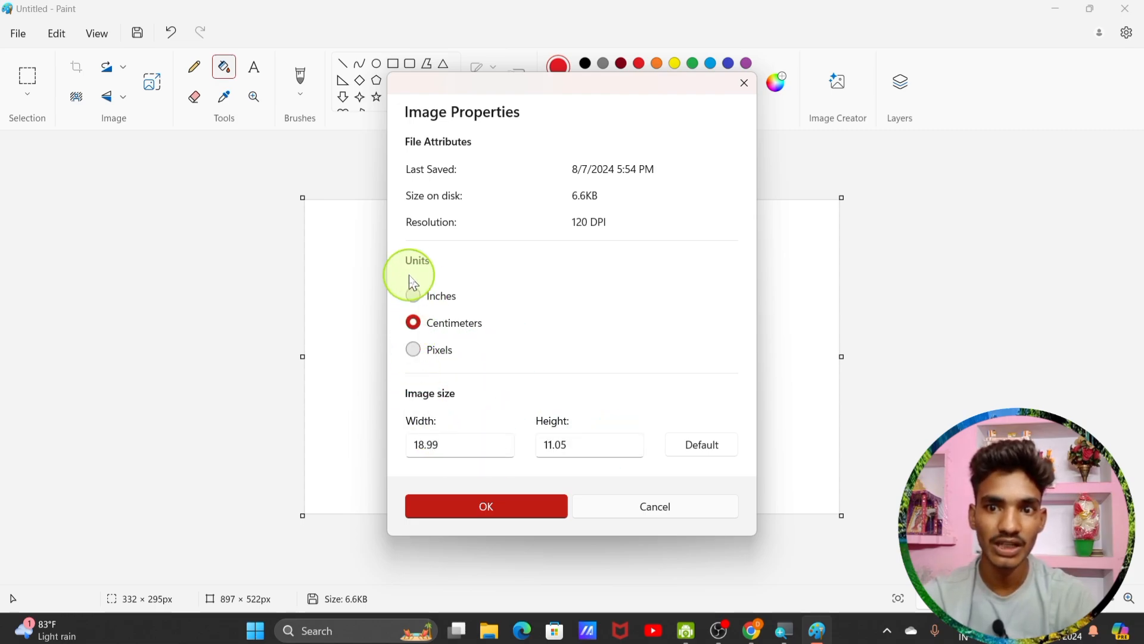
click(416, 300)
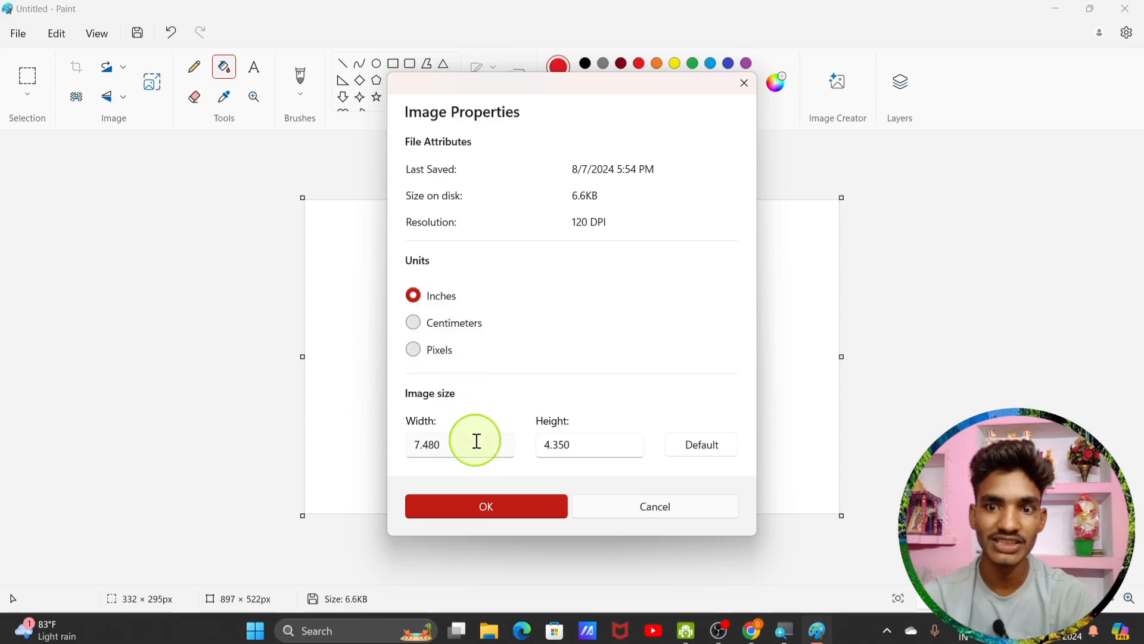
click(413, 353)
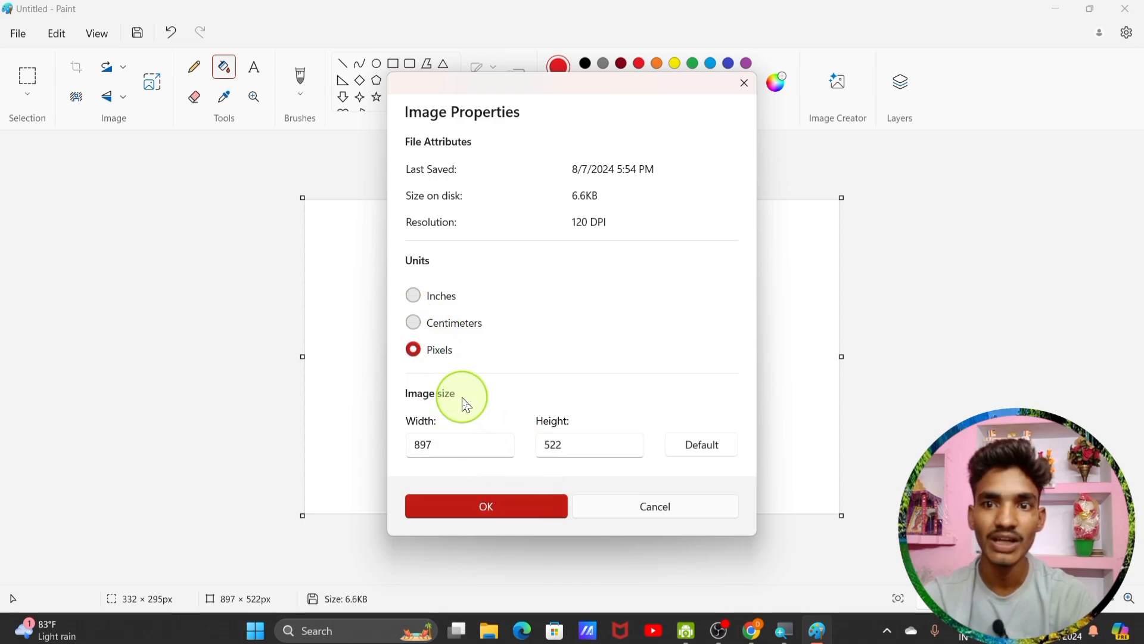
click(527, 494)
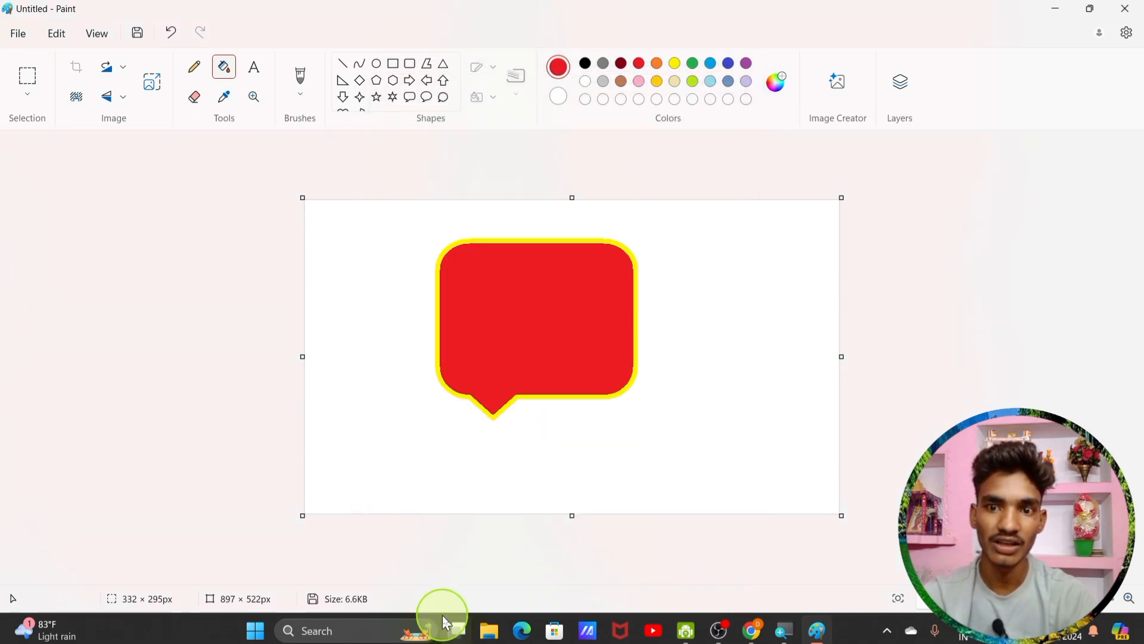
Step: Set the canvas width to 1000 pixels, then undo and redo the change
click(18, 33)
click(113, 286)
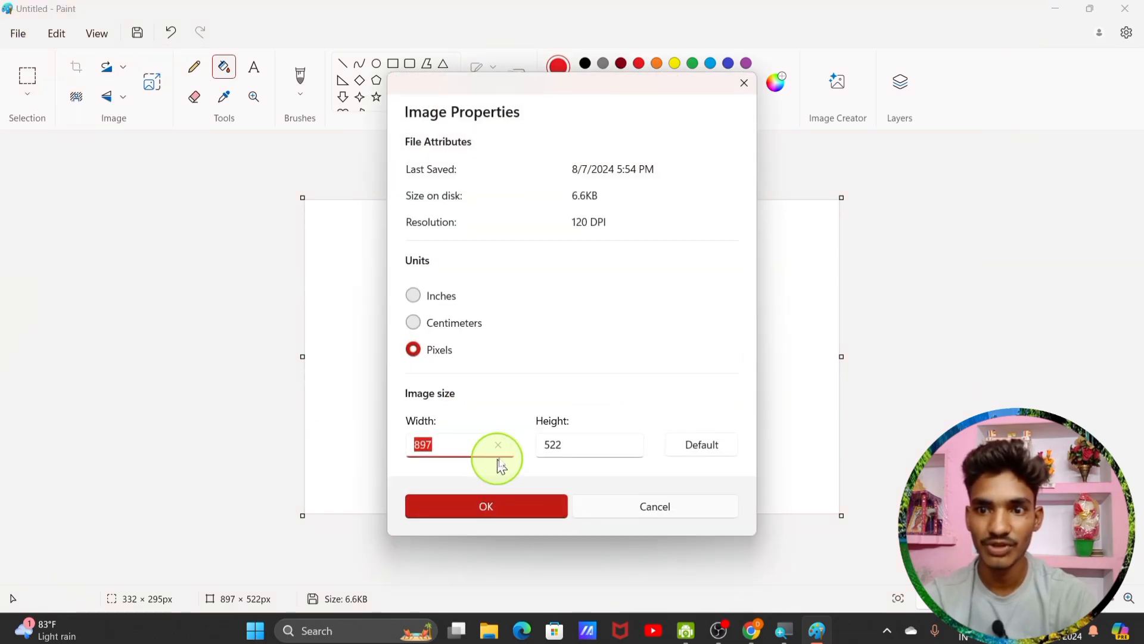
click(490, 445)
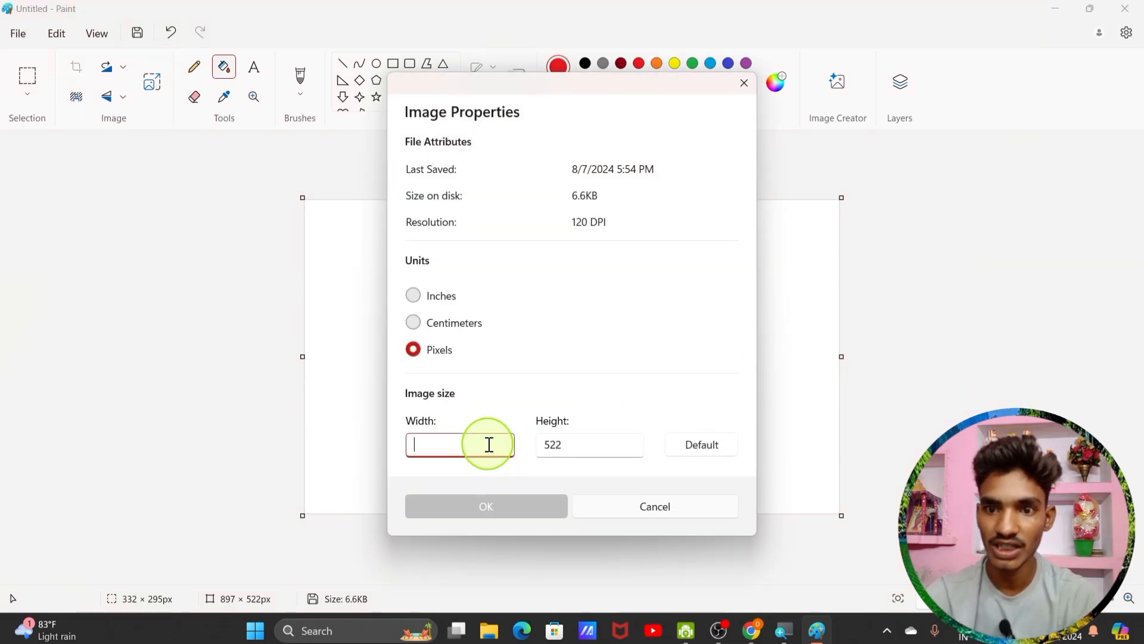
text(1000)
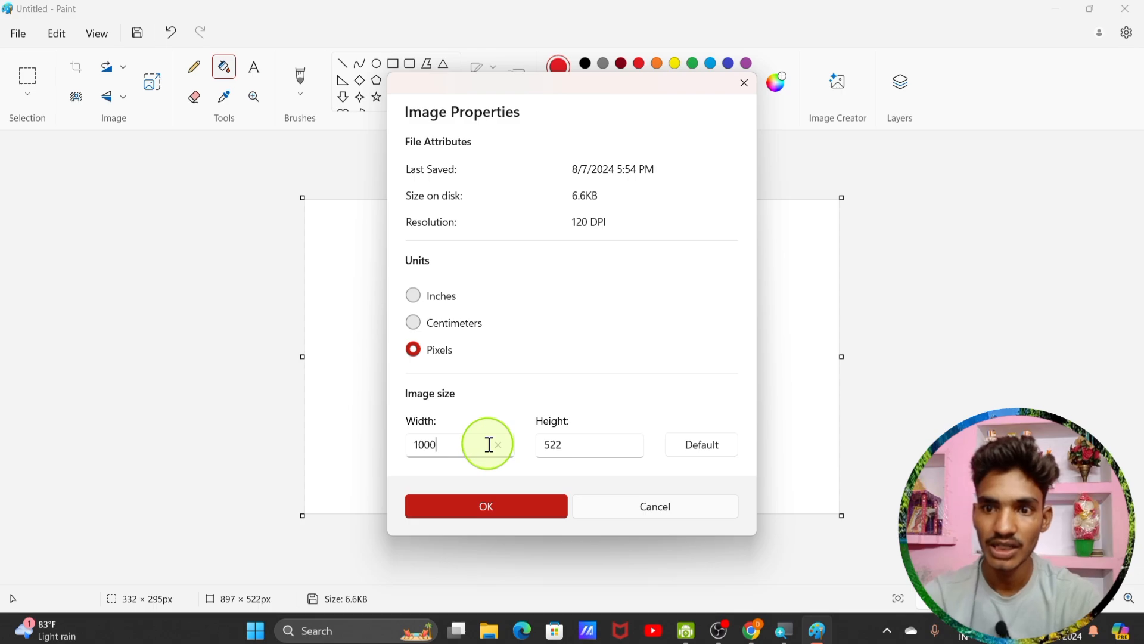
click(456, 509)
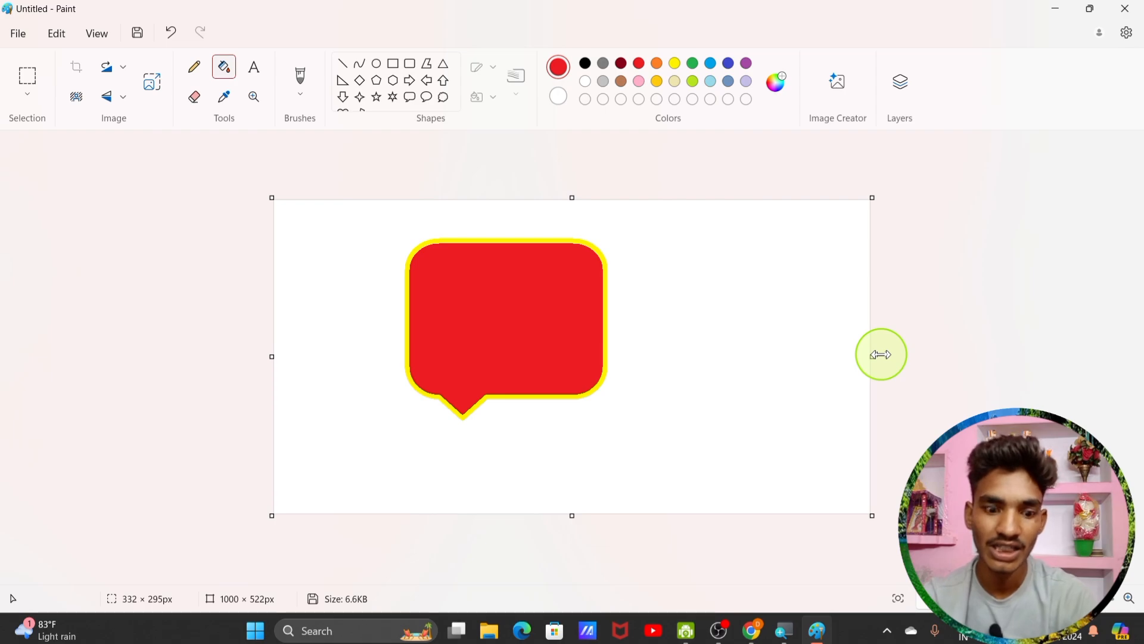
key(ctrl+z)
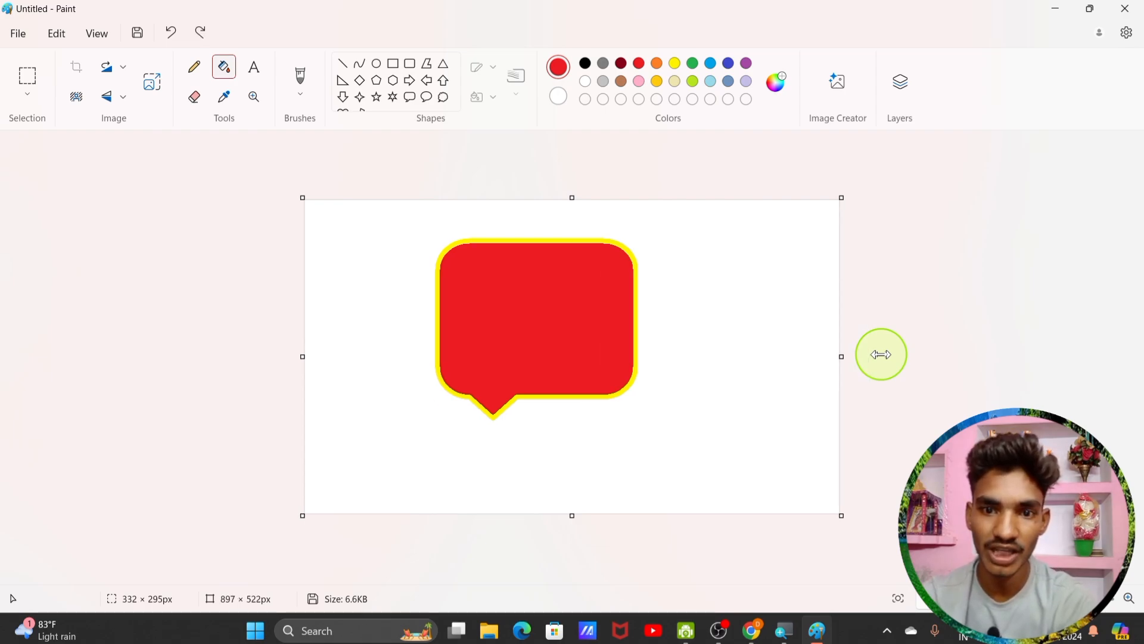
click(202, 33)
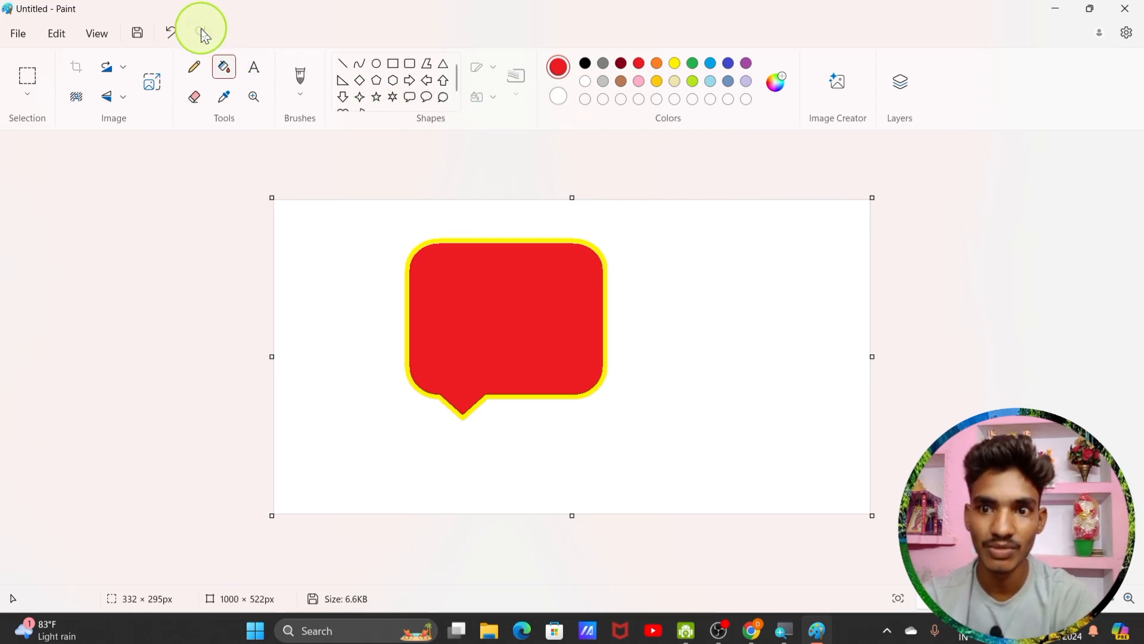
click(21, 40)
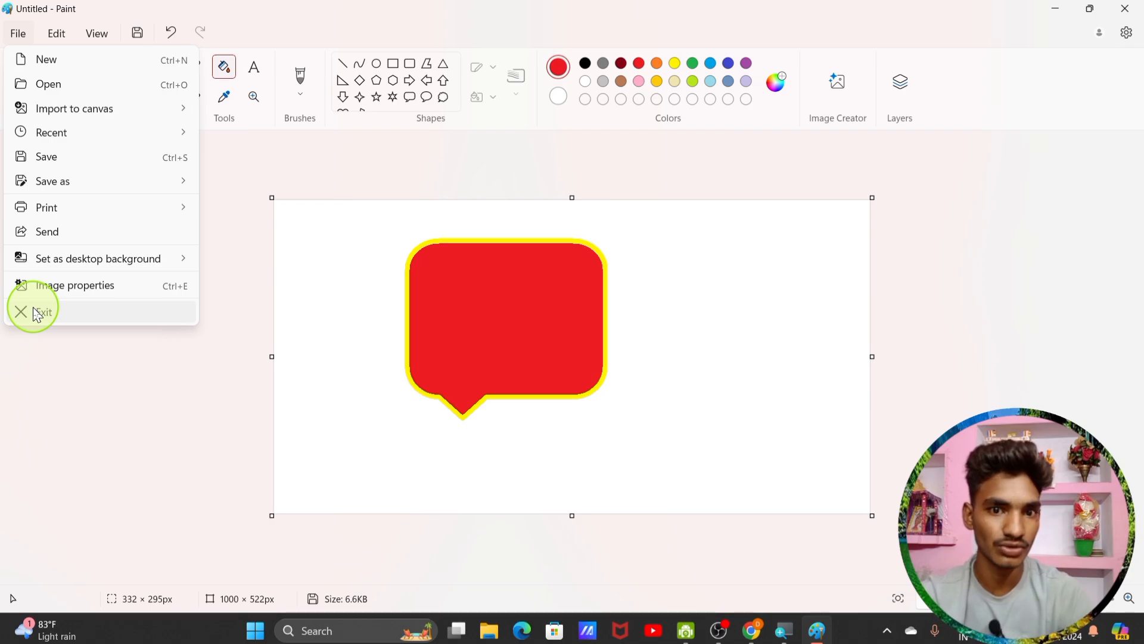
click(82, 381)
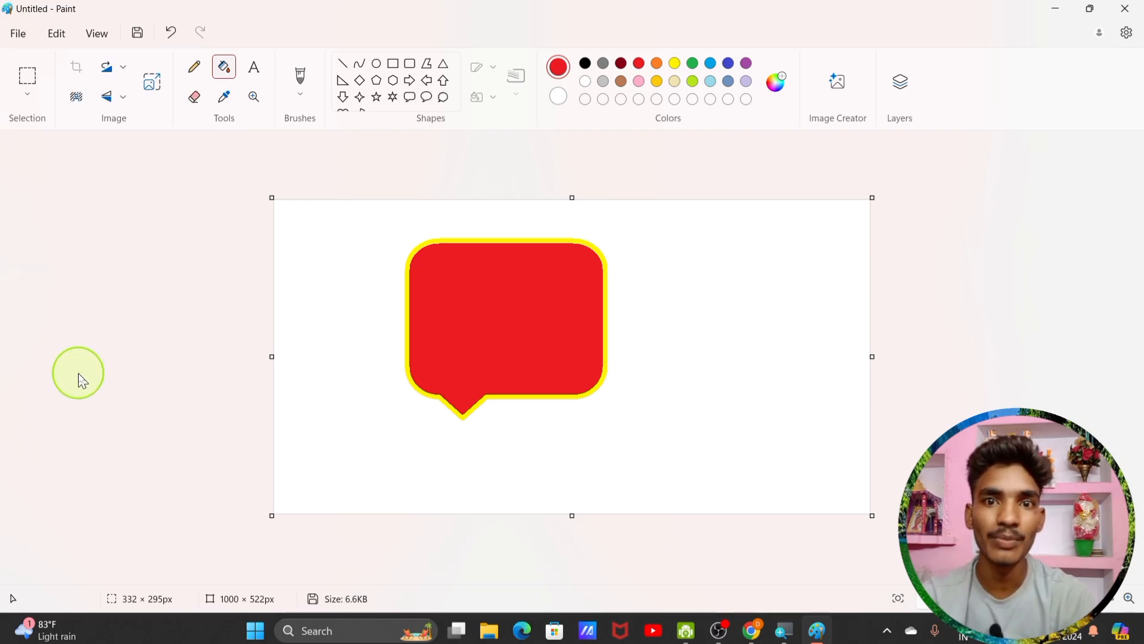
click(61, 30)
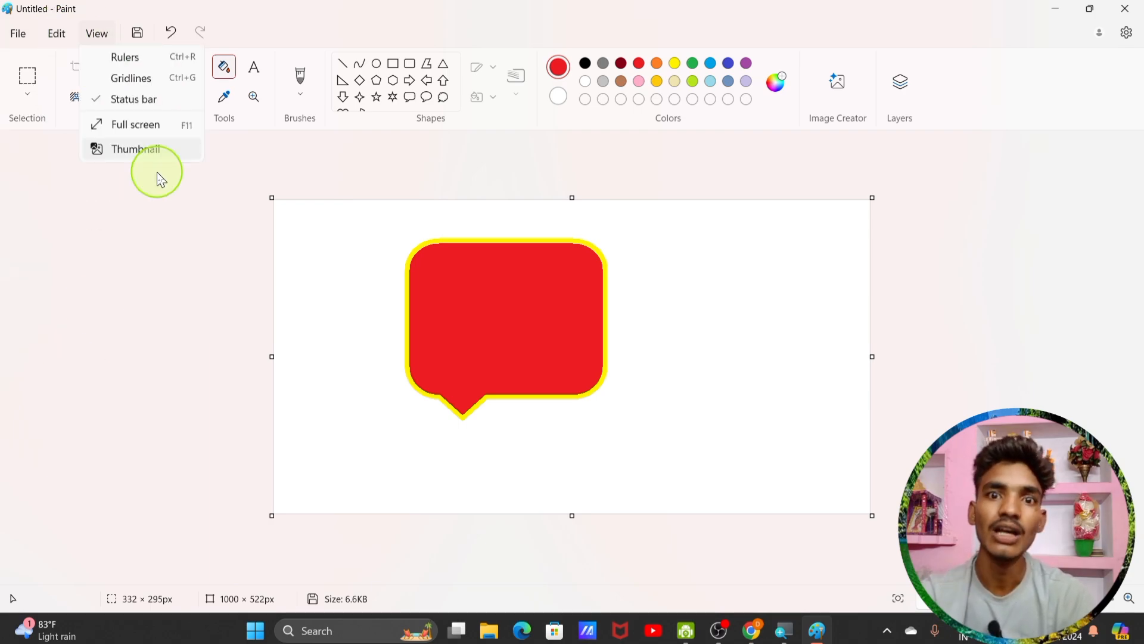
mouse_move(51, 30)
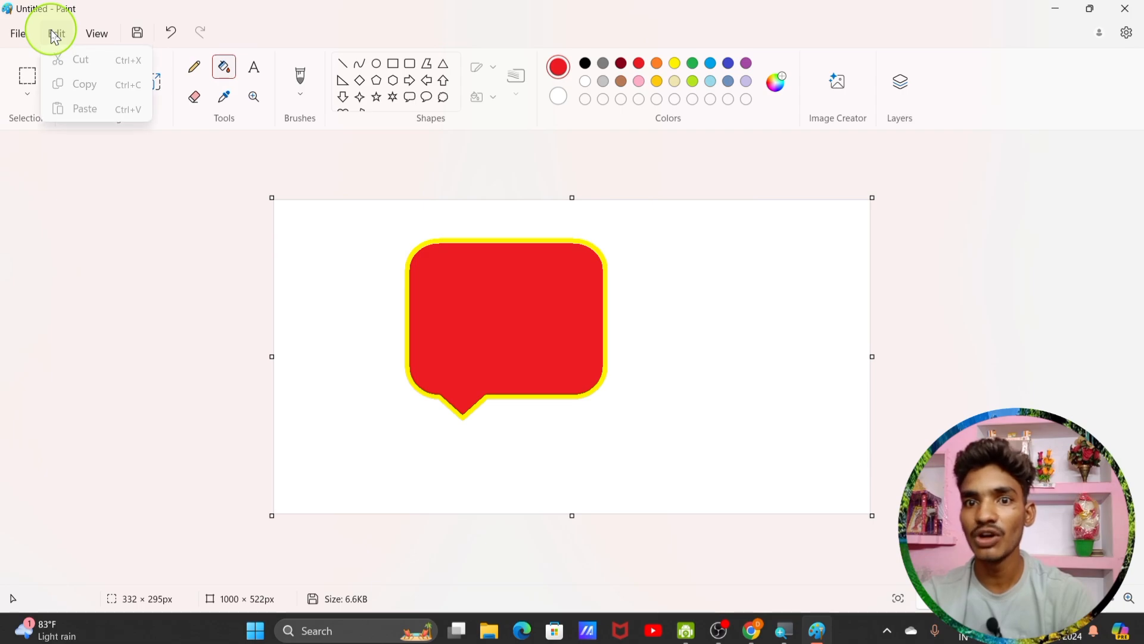
click(392, 63)
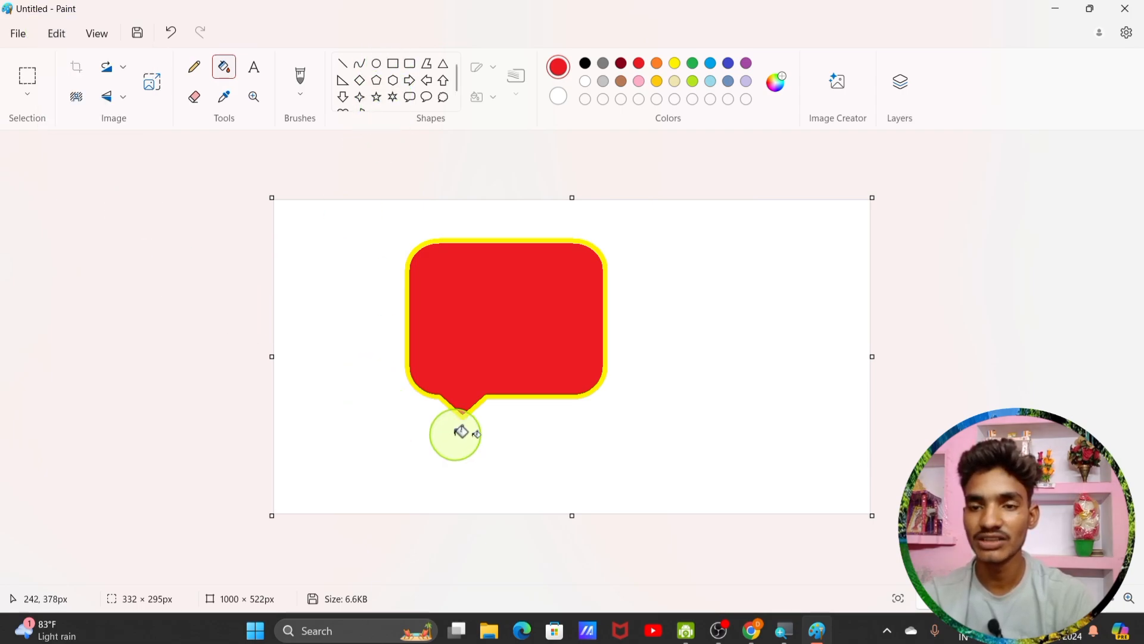
Step: Fill the background red and draw a six-pointed star to the right of the bubble
click(633, 263)
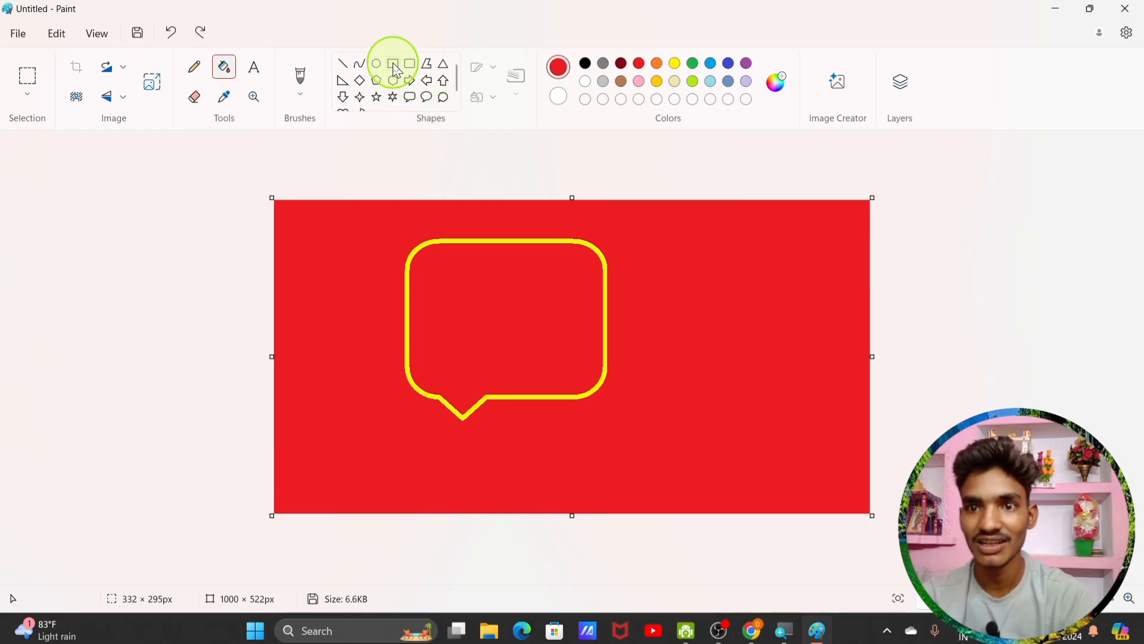
click(393, 96)
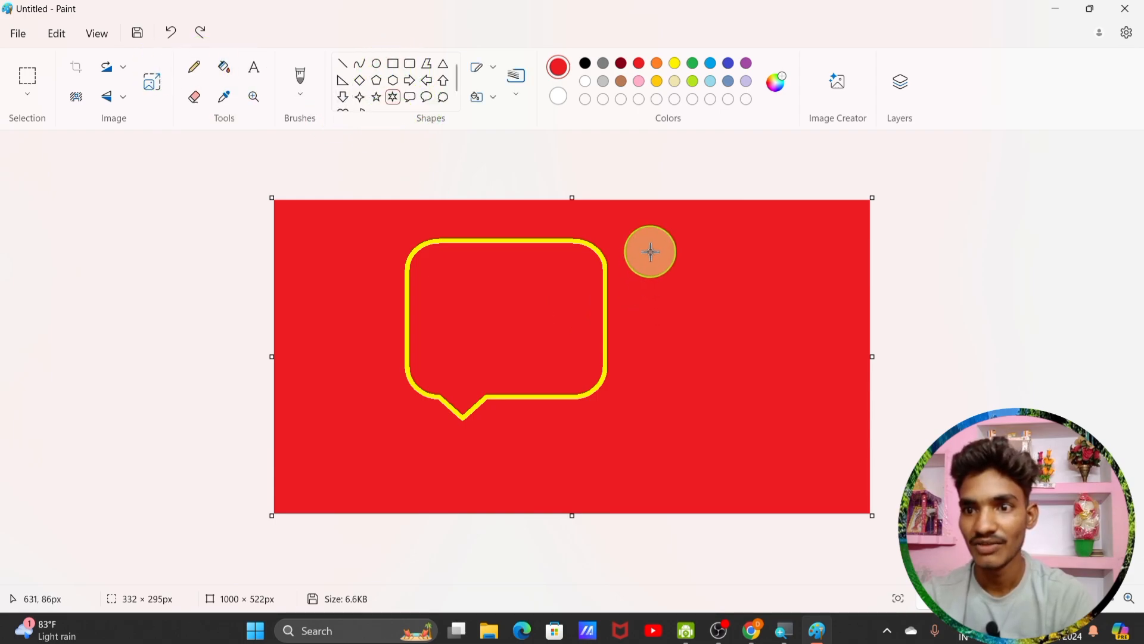
drag(650, 251, 816, 433)
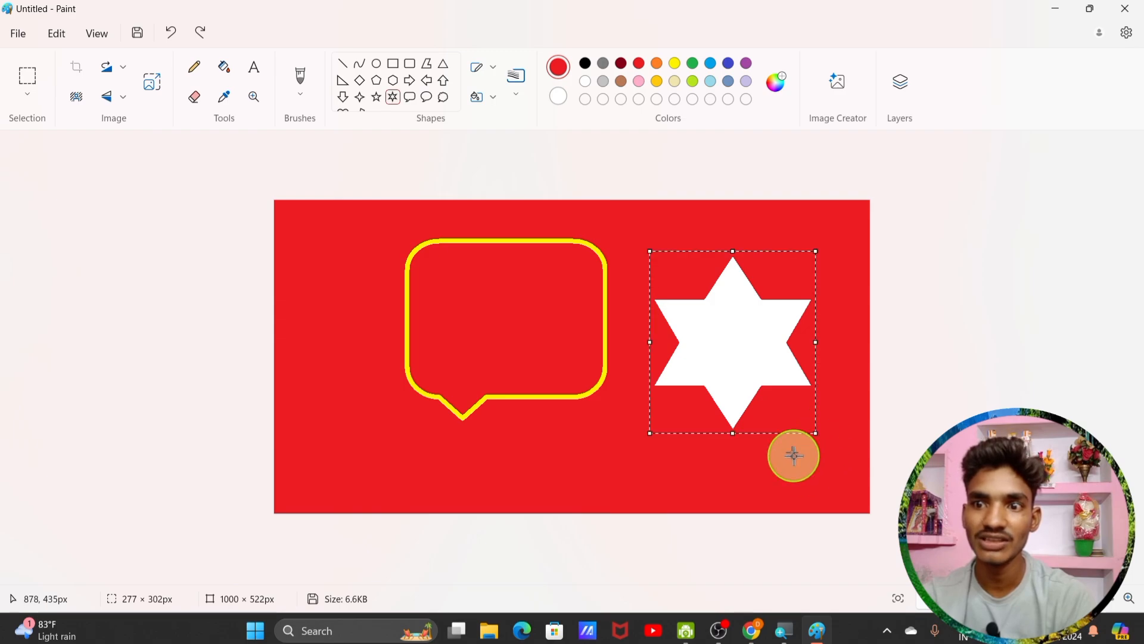
click(56, 32)
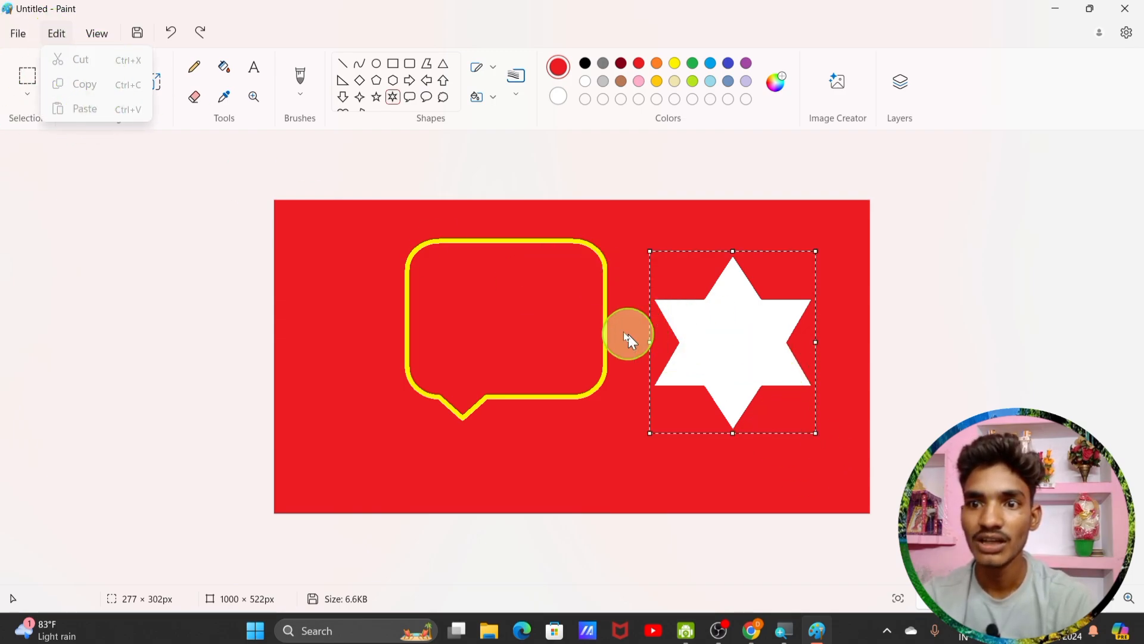
click(94, 32)
click(63, 32)
click(737, 349)
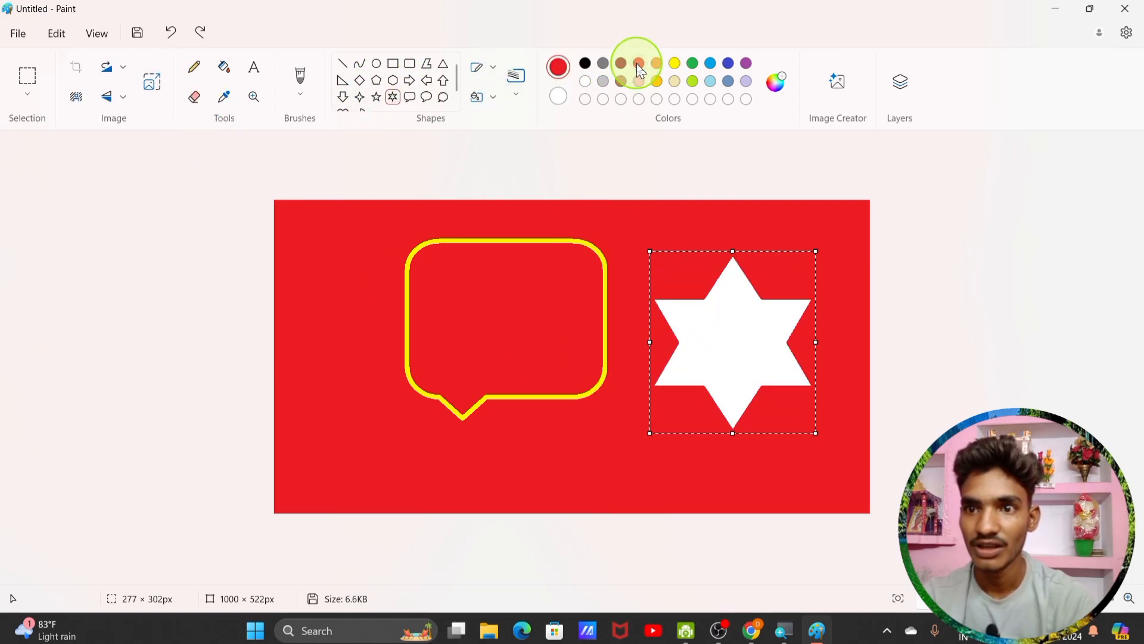
Step: Fill the new star with green
click(224, 67)
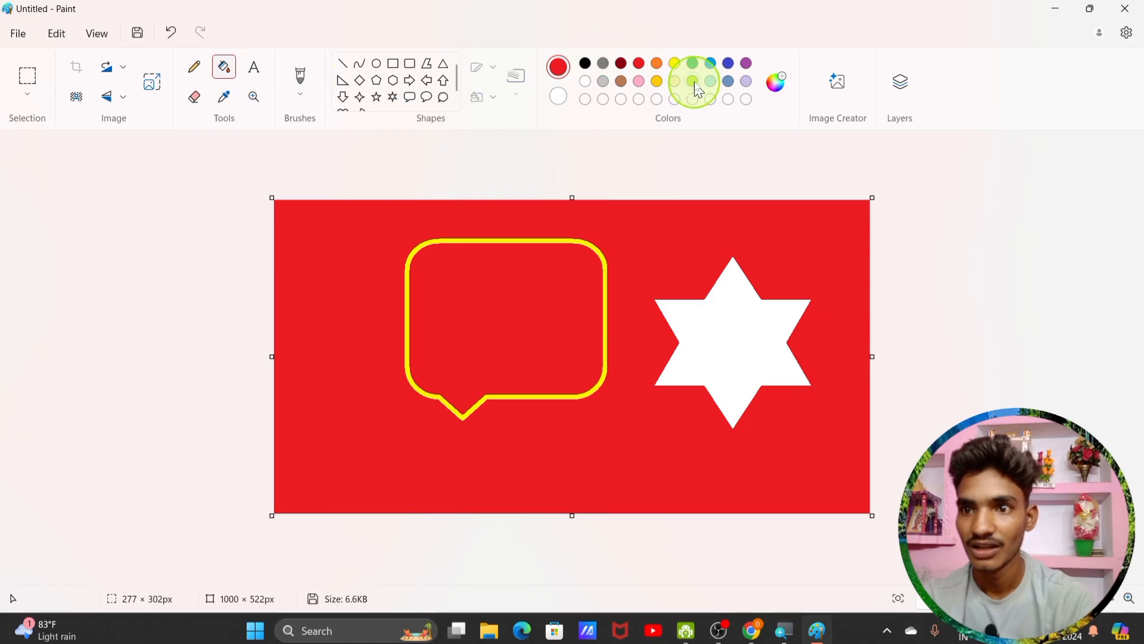
click(694, 65)
click(710, 289)
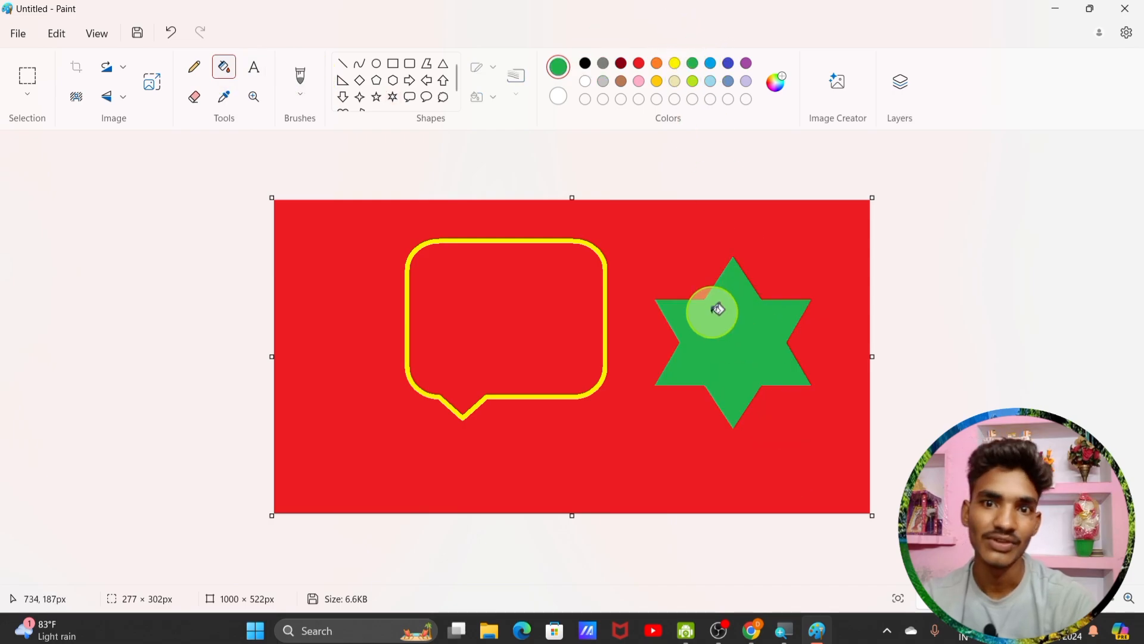
click(24, 106)
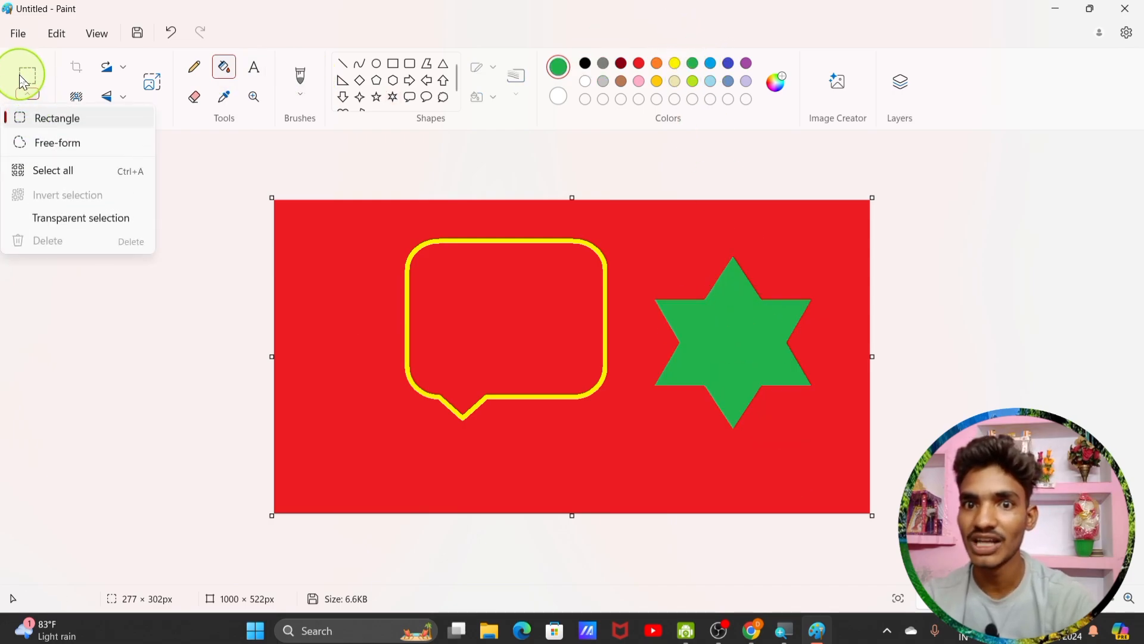
Step: Try rectangular selection, then select the entire canvas
click(45, 117)
click(636, 239)
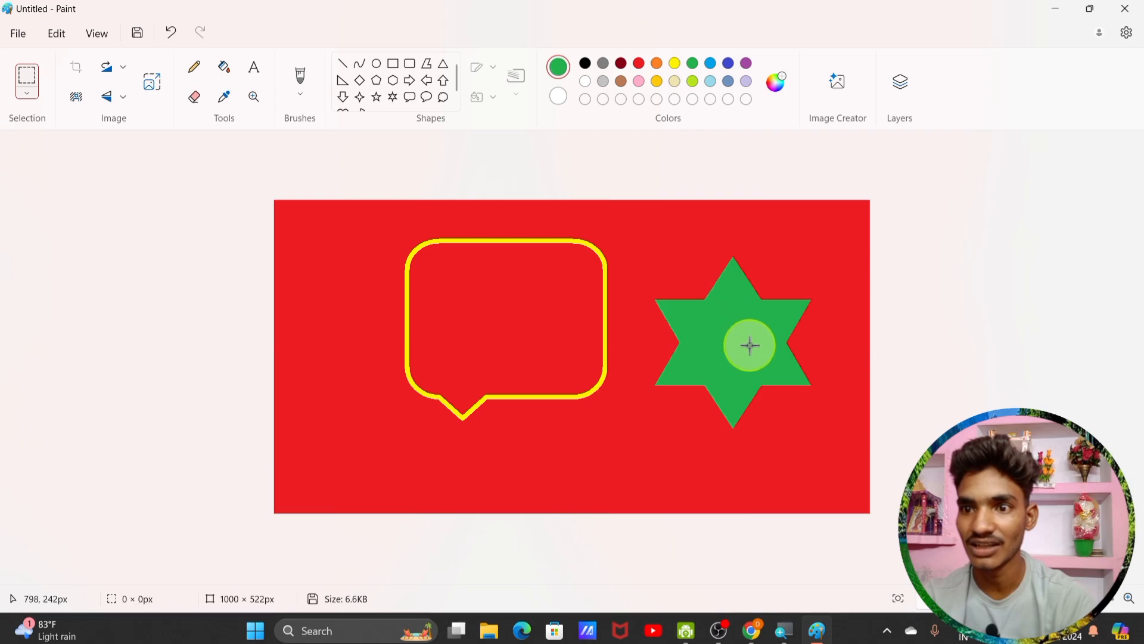
click(749, 345)
click(646, 240)
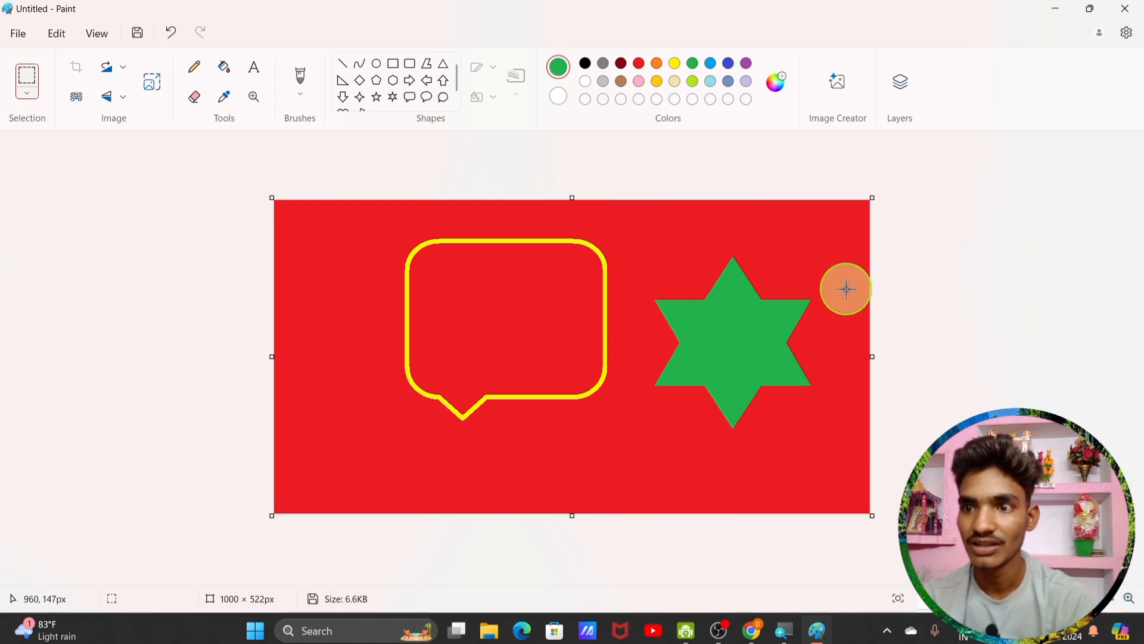
click(27, 92)
click(58, 184)
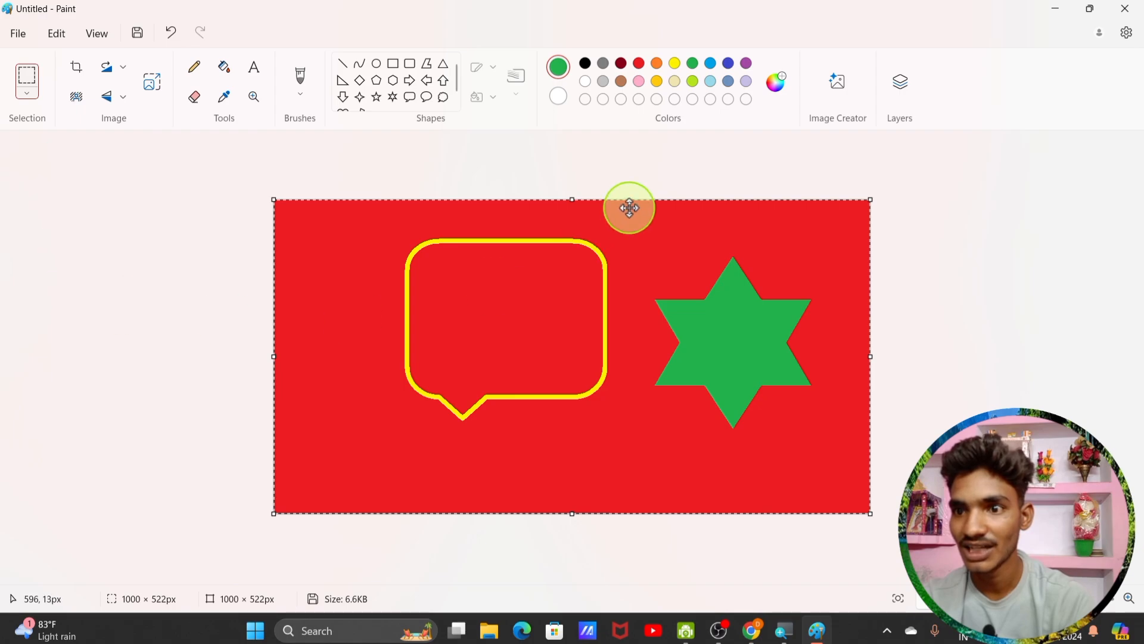
Step: Switch back to rectangular selection and drag a box around the green star
click(31, 105)
click(46, 128)
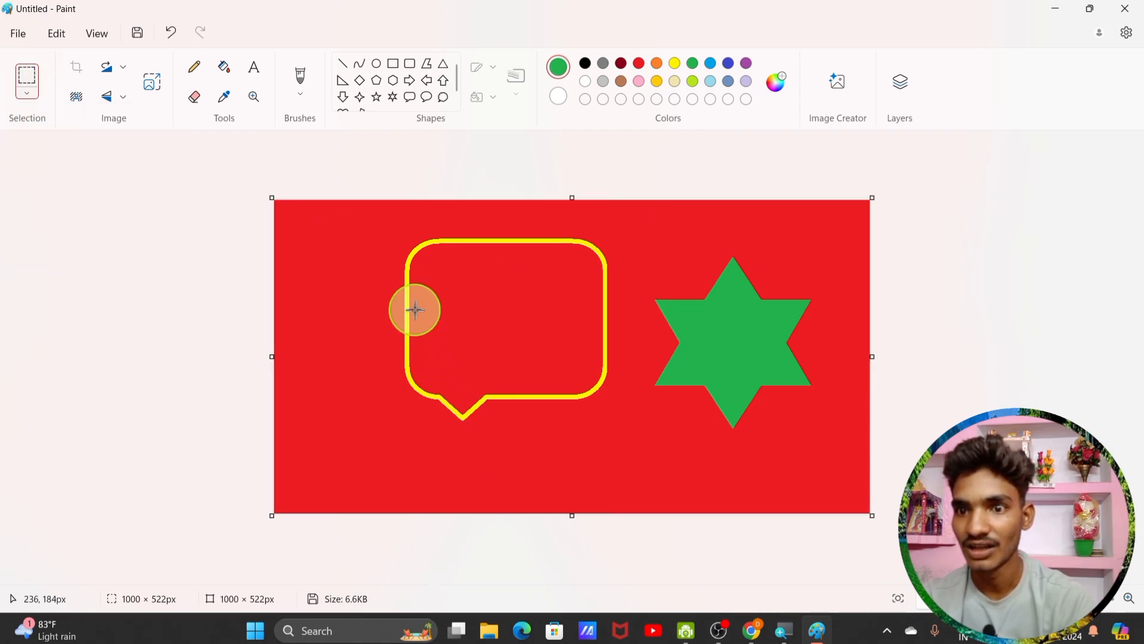
drag(357, 227, 648, 451)
drag(757, 464, 819, 451)
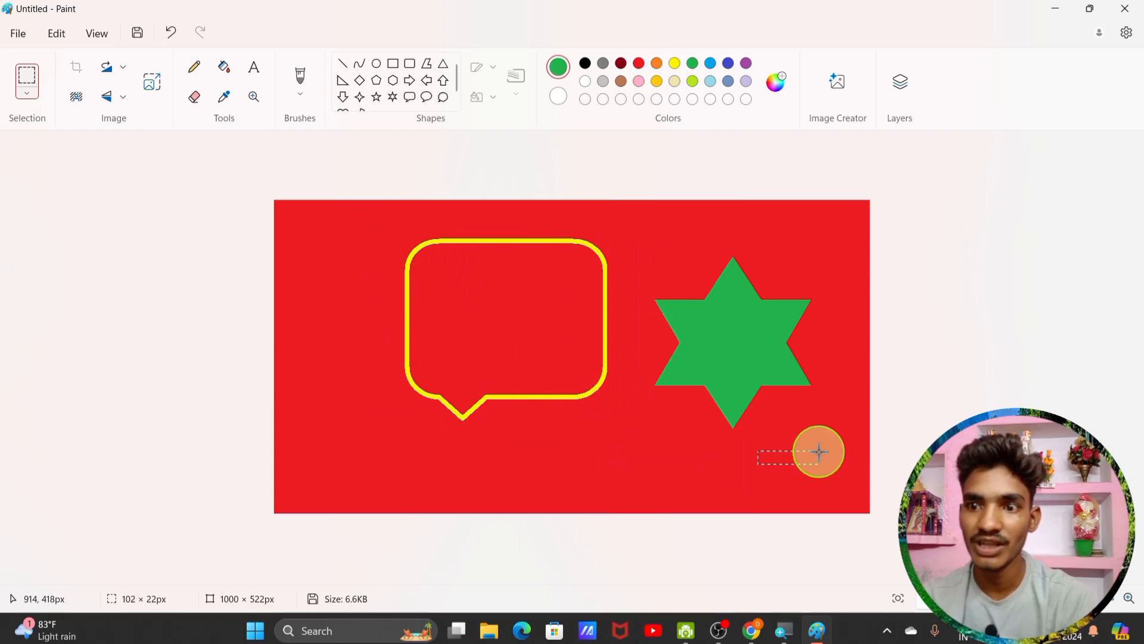
drag(654, 254, 827, 439)
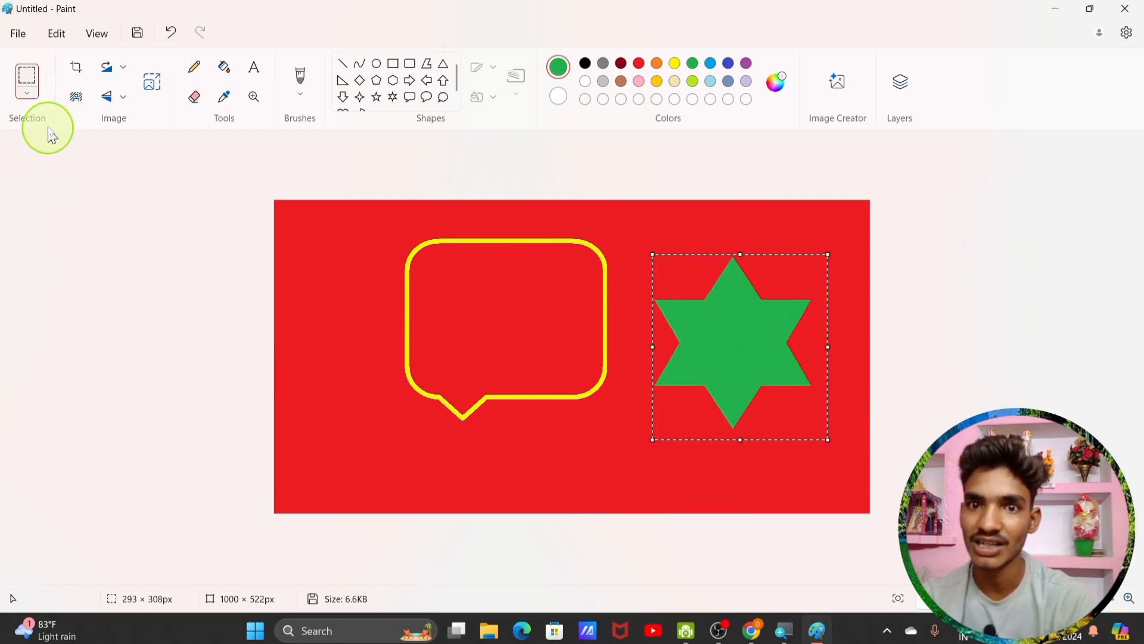
Step: Cut the star and undo it, then reselect the green star and copy it
click(59, 37)
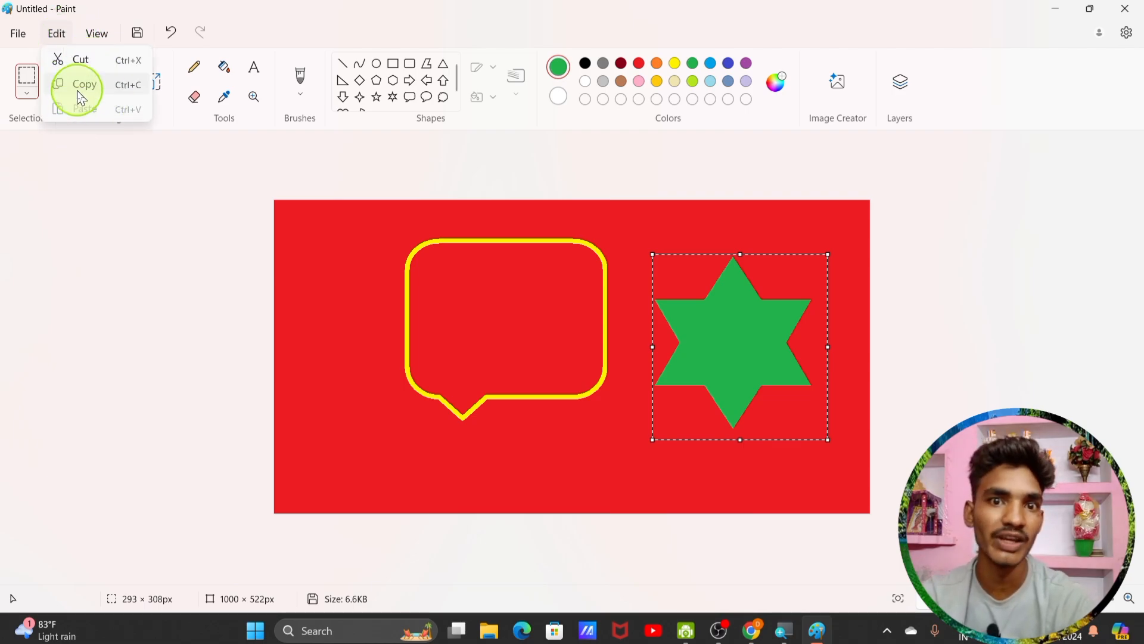
click(76, 57)
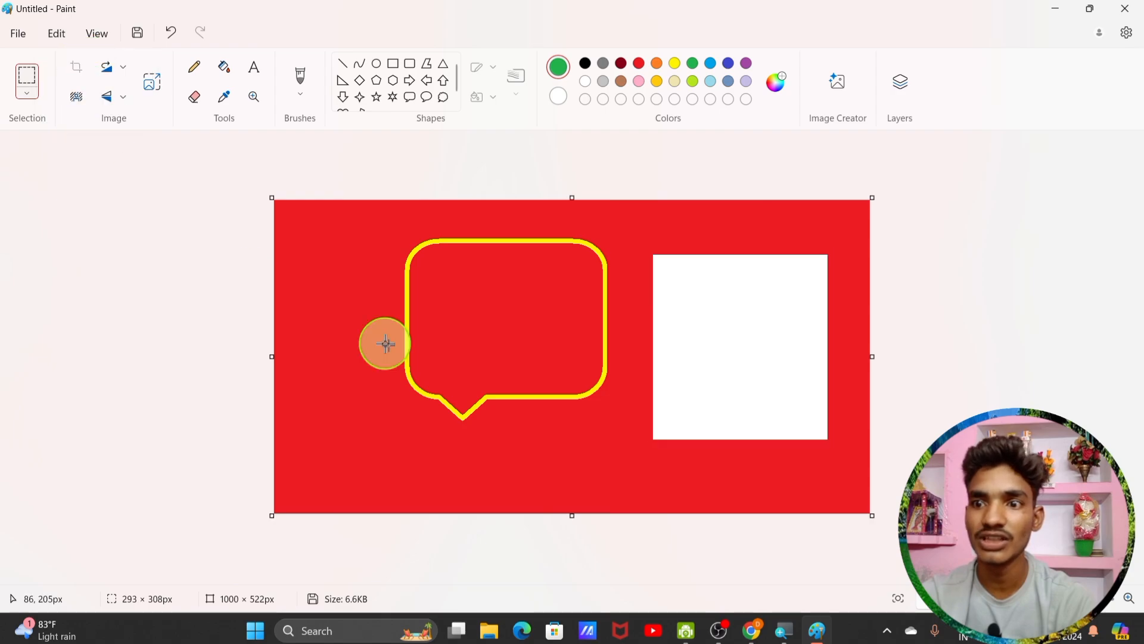
key(ctrl+z)
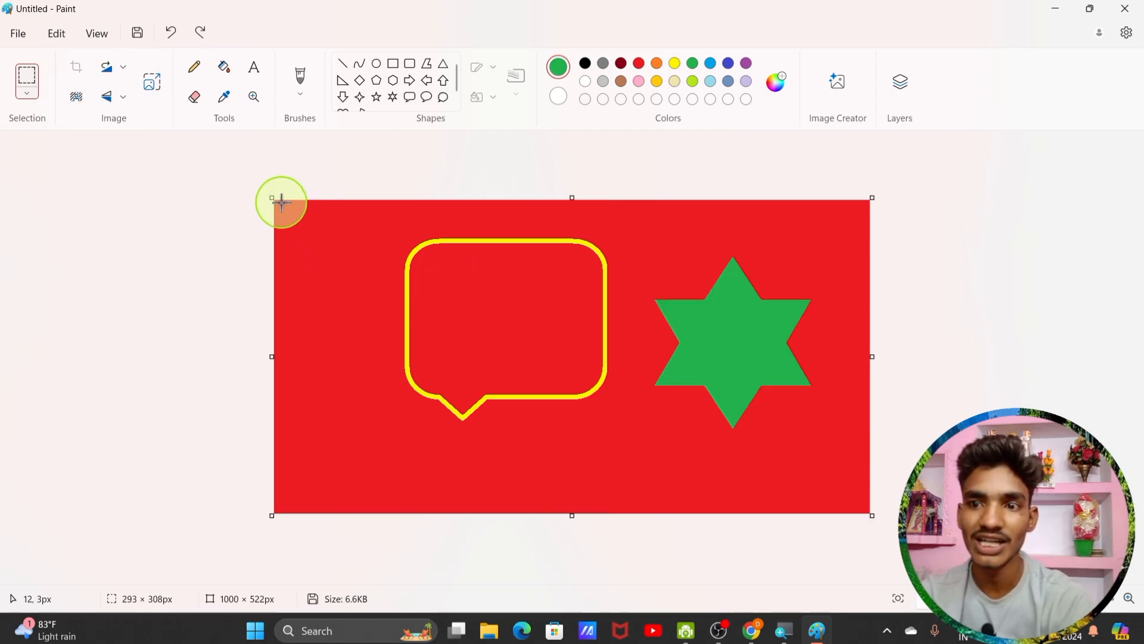
click(42, 88)
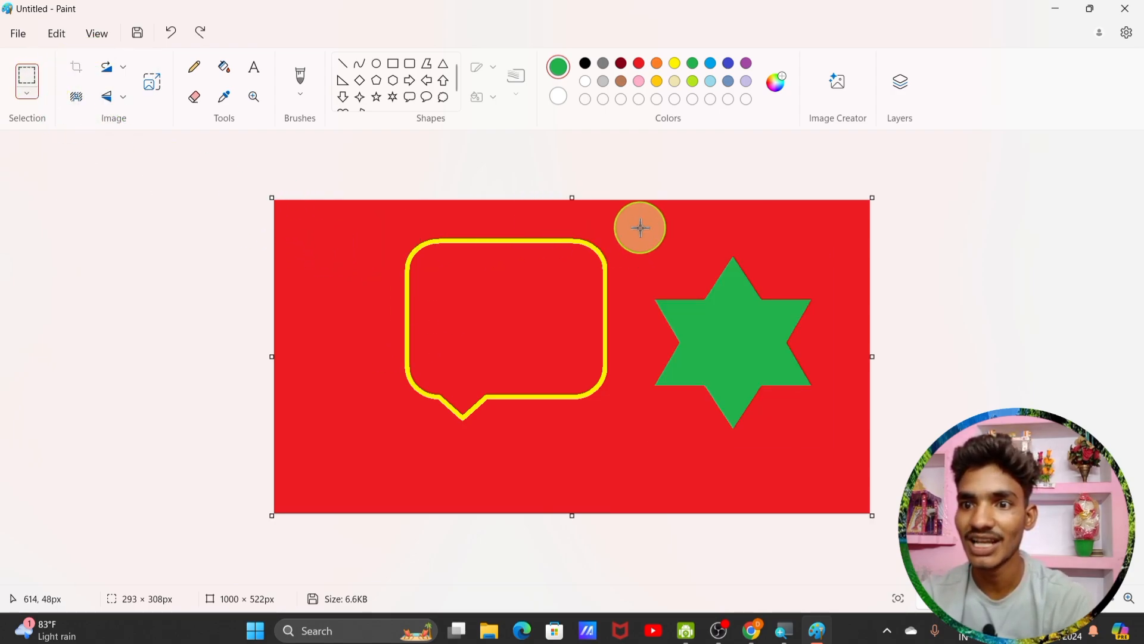
drag(639, 226, 830, 443)
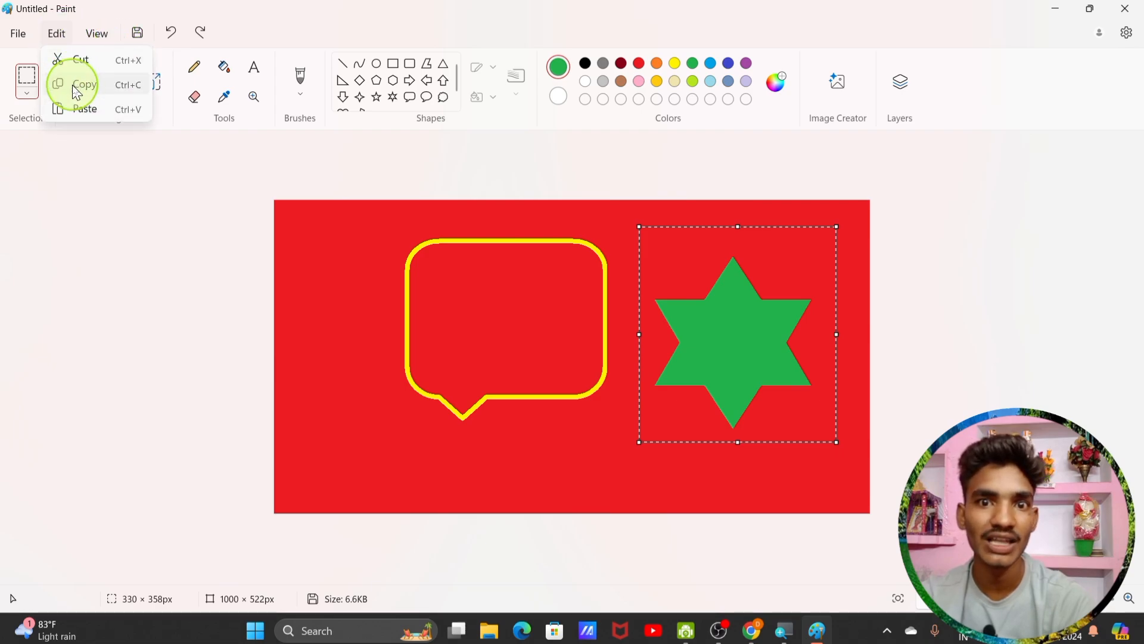
click(76, 92)
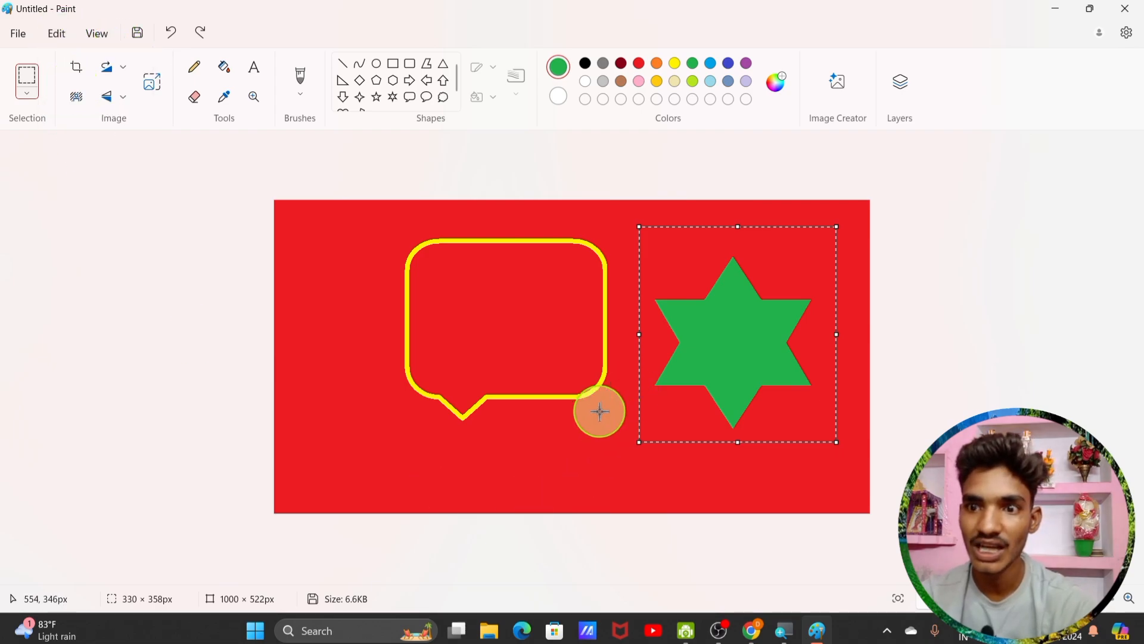
Step: Paste two copies of the star and drag them over the speech bubble
click(58, 36)
click(89, 106)
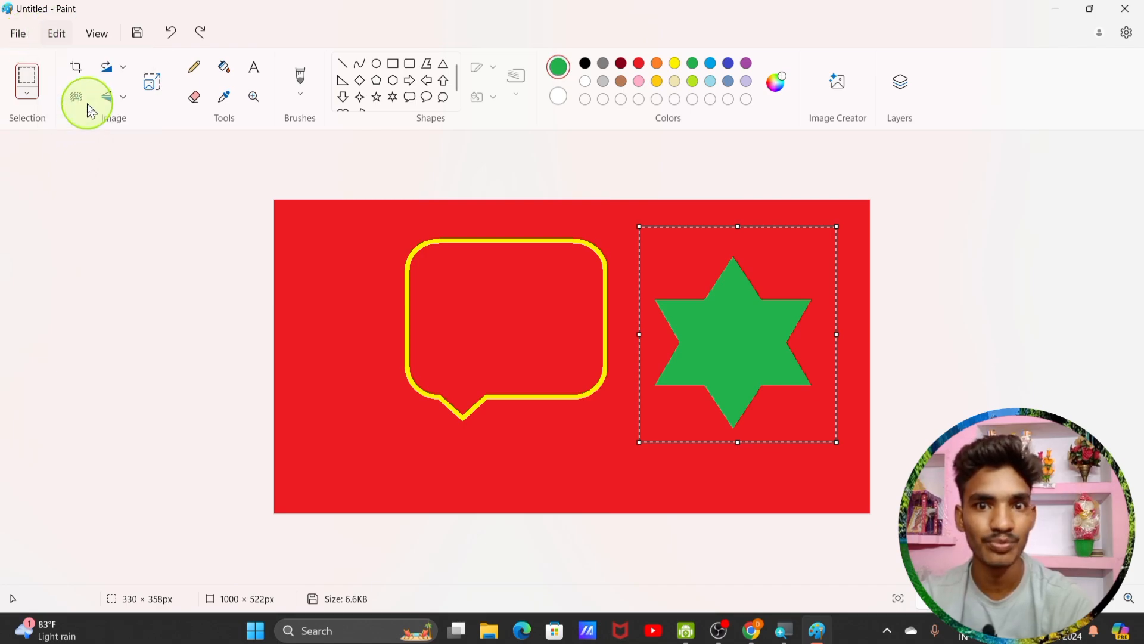
drag(400, 312, 748, 416)
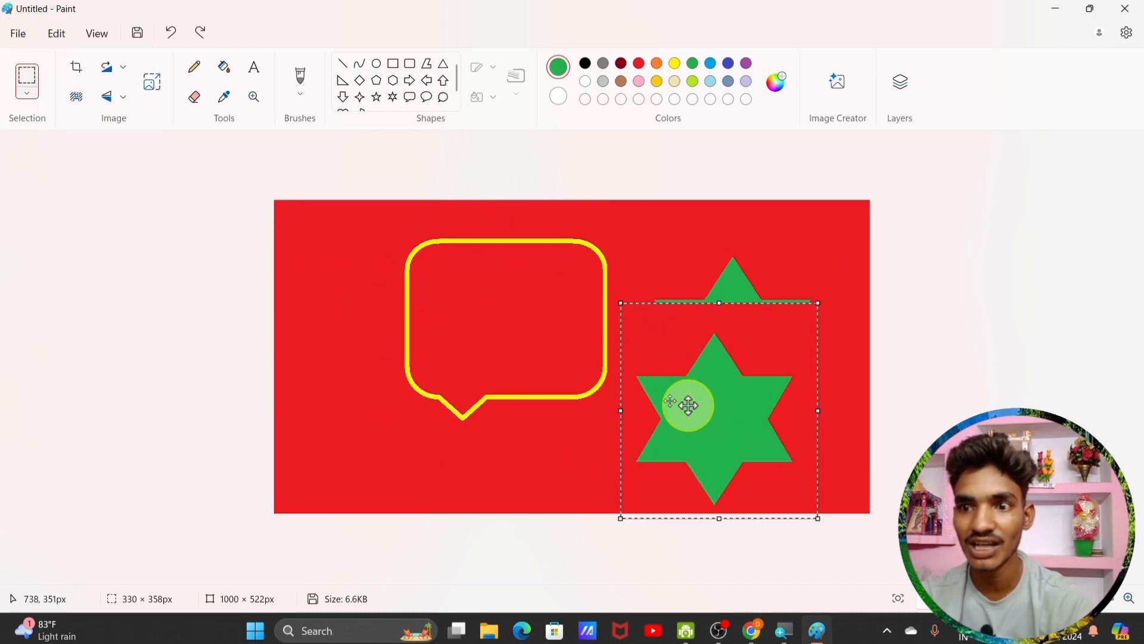
key(ctrl+v)
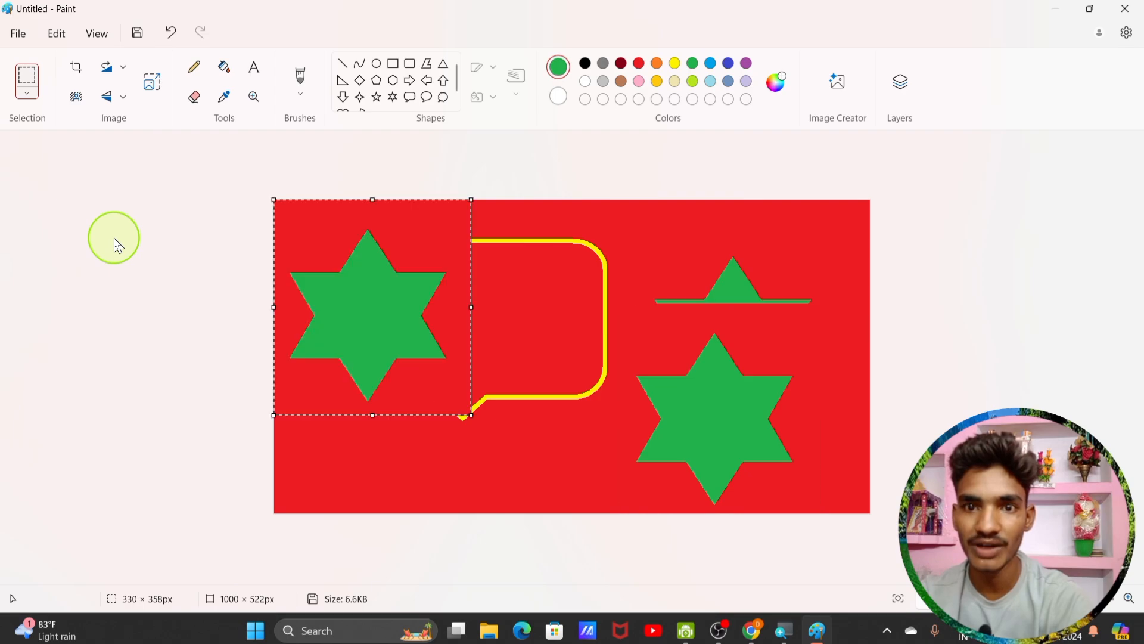
drag(347, 311, 333, 384)
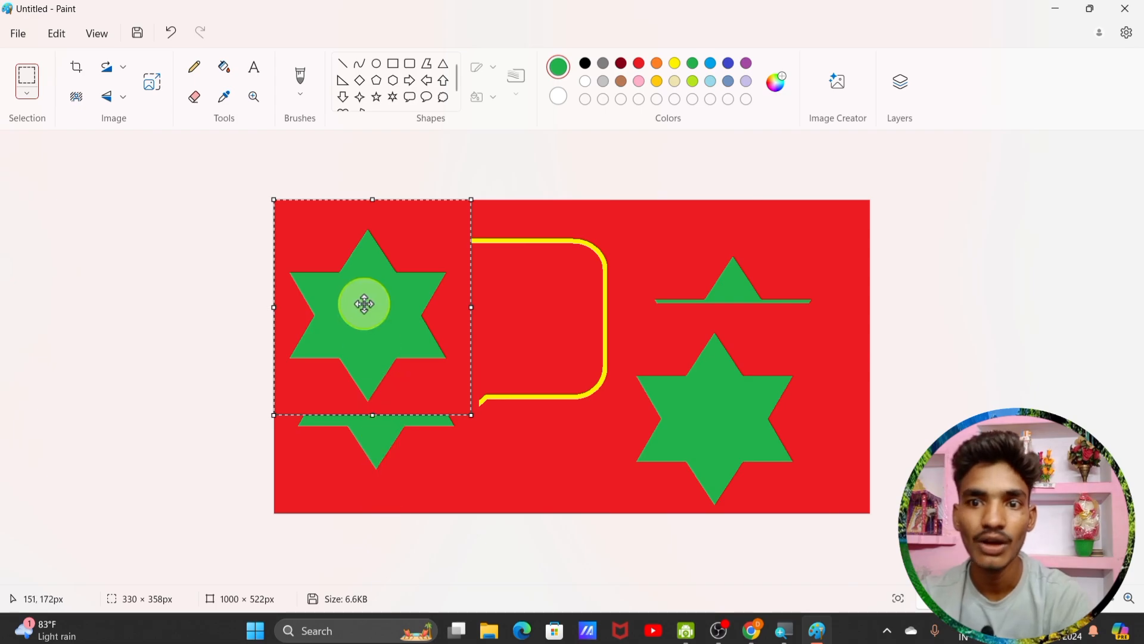
drag(362, 301, 526, 317)
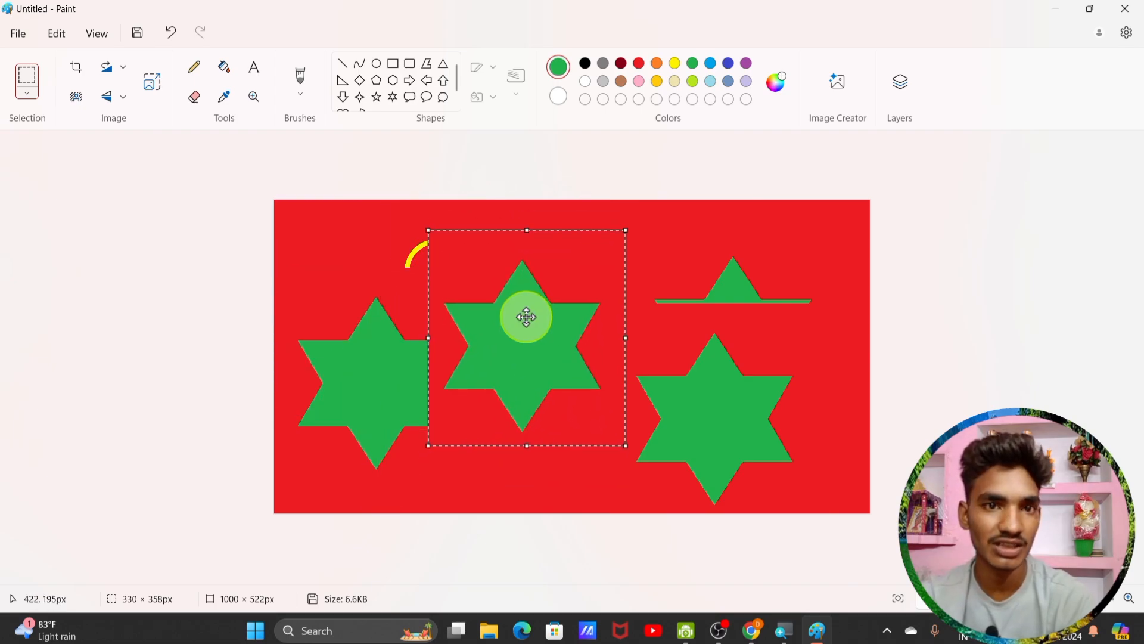
Step: Zoom in on the picture and try the Ctrl+plus and Ctrl+minus shortcuts
click(99, 36)
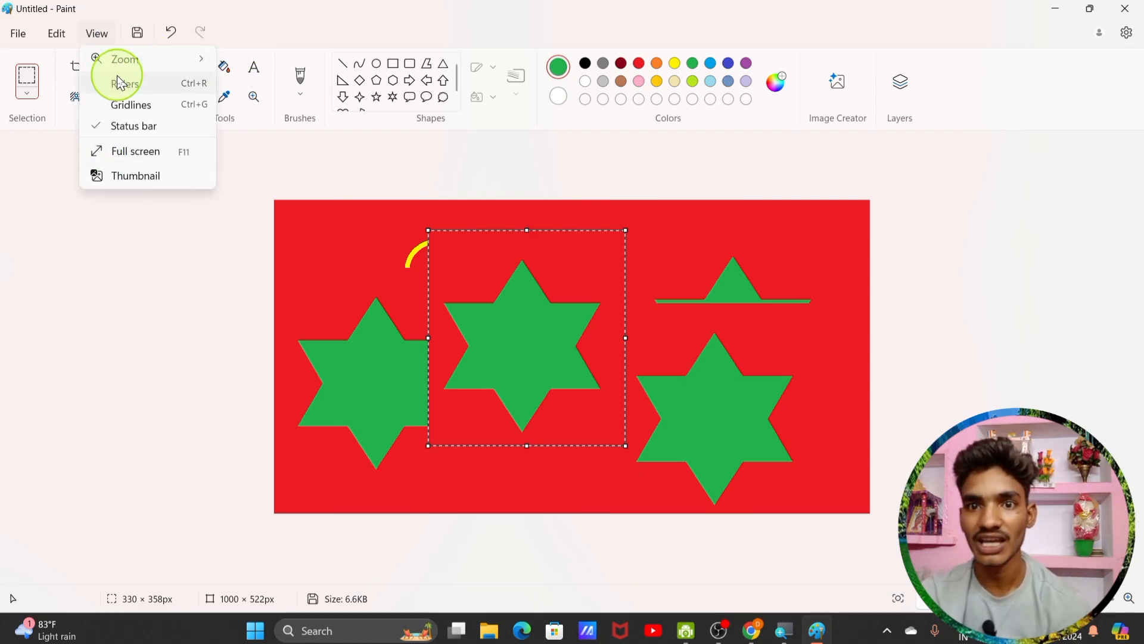
mouse_move(145, 67)
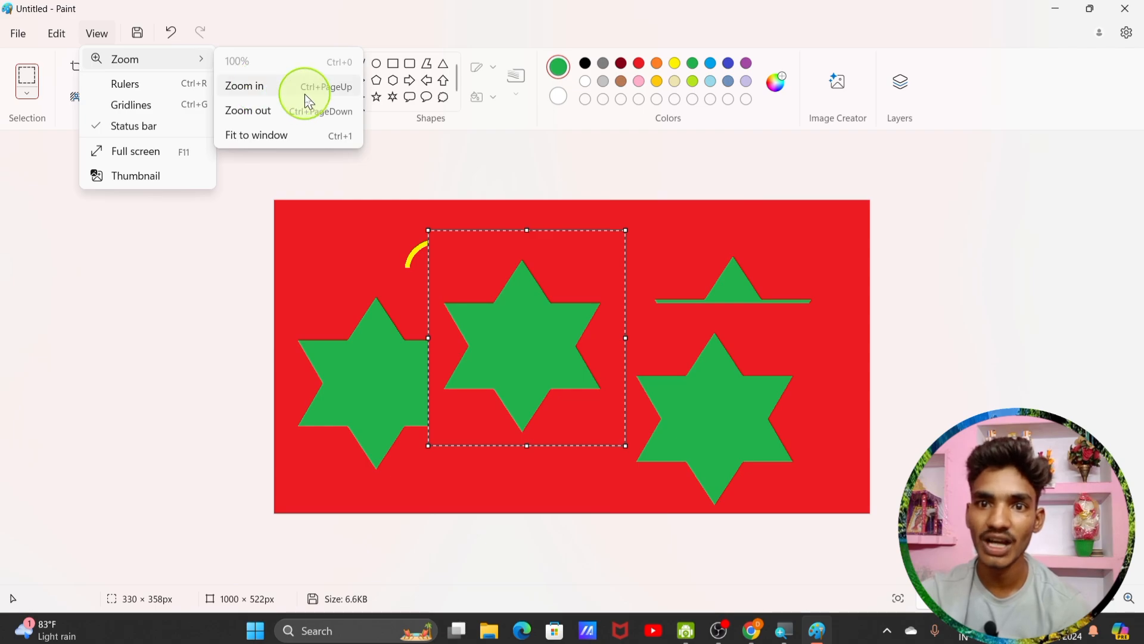
click(256, 86)
click(96, 33)
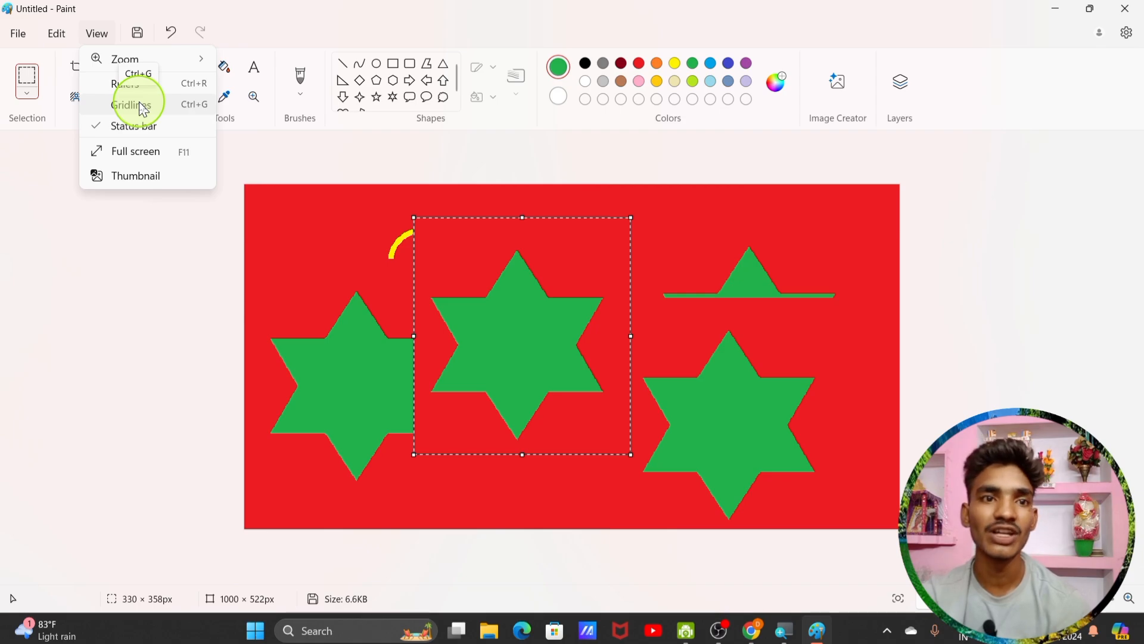
mouse_move(179, 57)
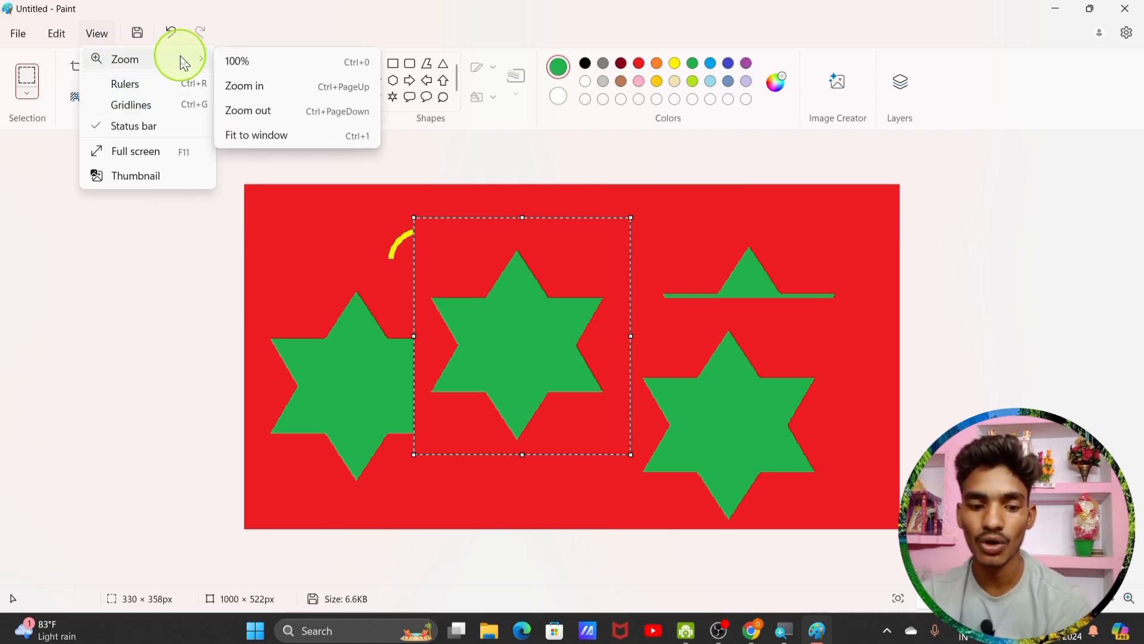
key(ctrl+plus)
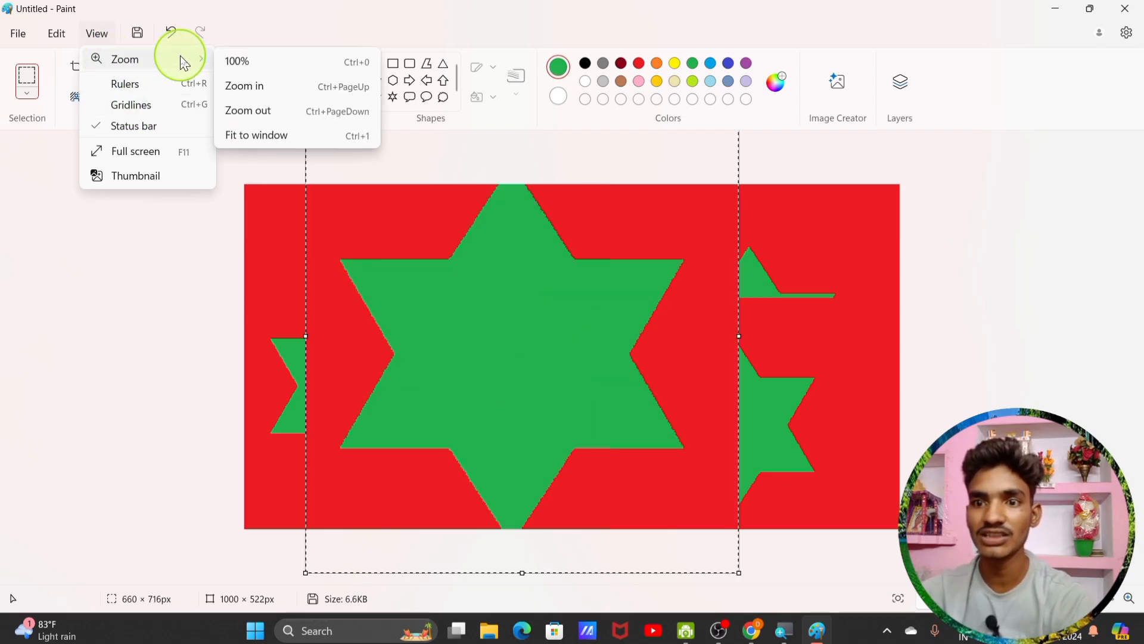
key(ctrl+minus)
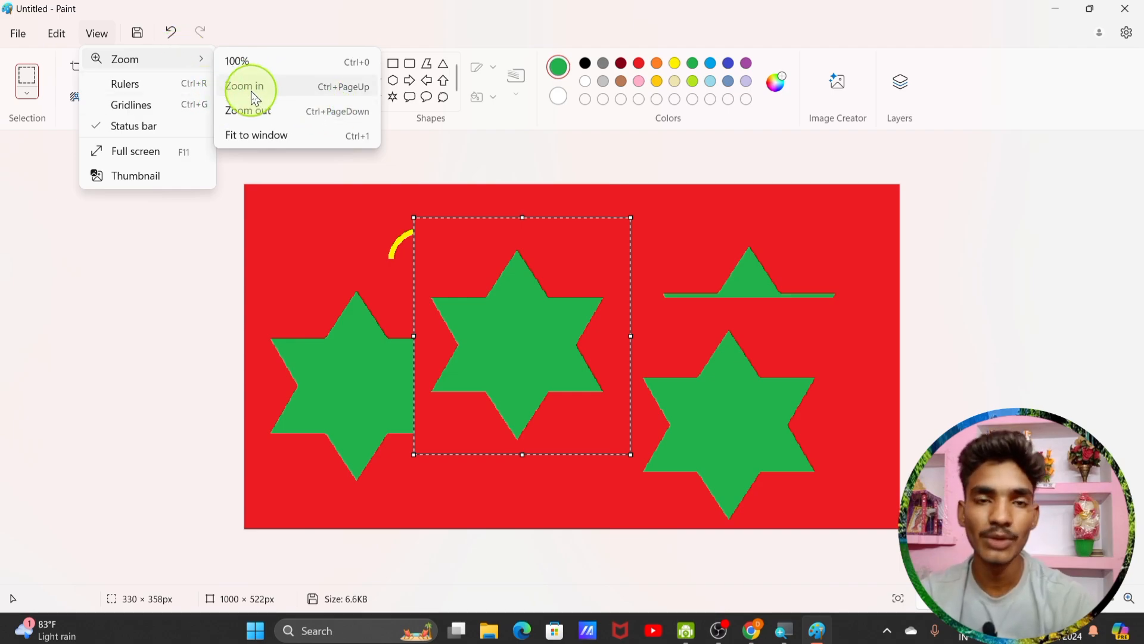
Step: Zoom in further, zoom out twice with Ctrl+Page Down, then fit the canvas to the window
click(355, 96)
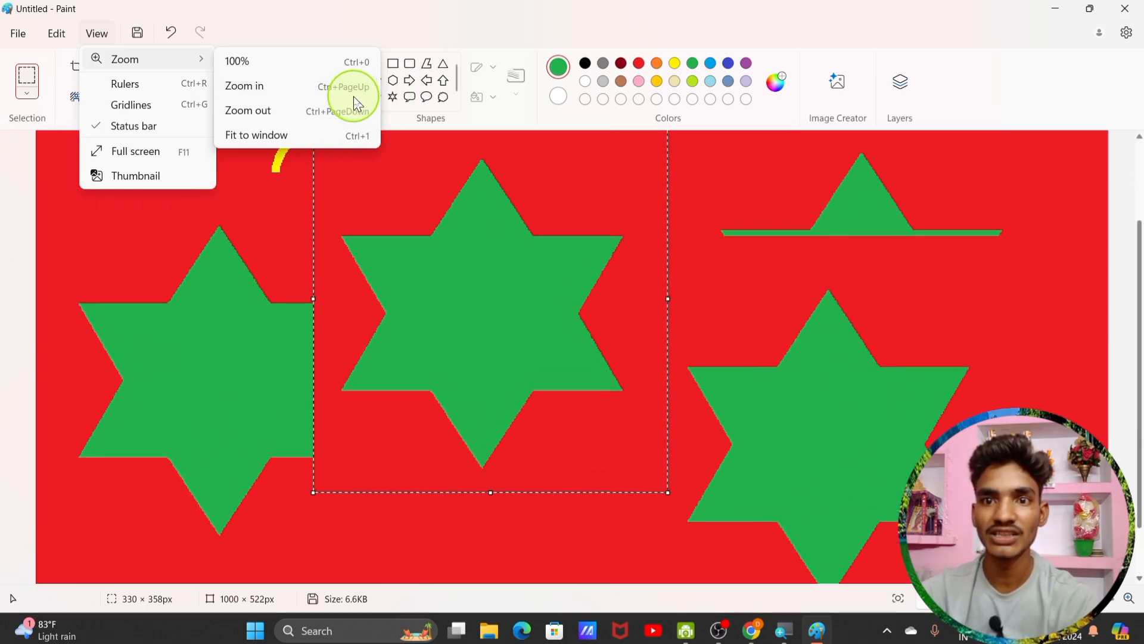
key(ctrl+Page_Down)
key(ctrl+Page_Down)
key(ctrl+Page_Down)
key(ctrl+Page_Down)
key(ctrl+Page_Down)
key(ctrl+Page_Down)
key(ctrl+Page_Down)
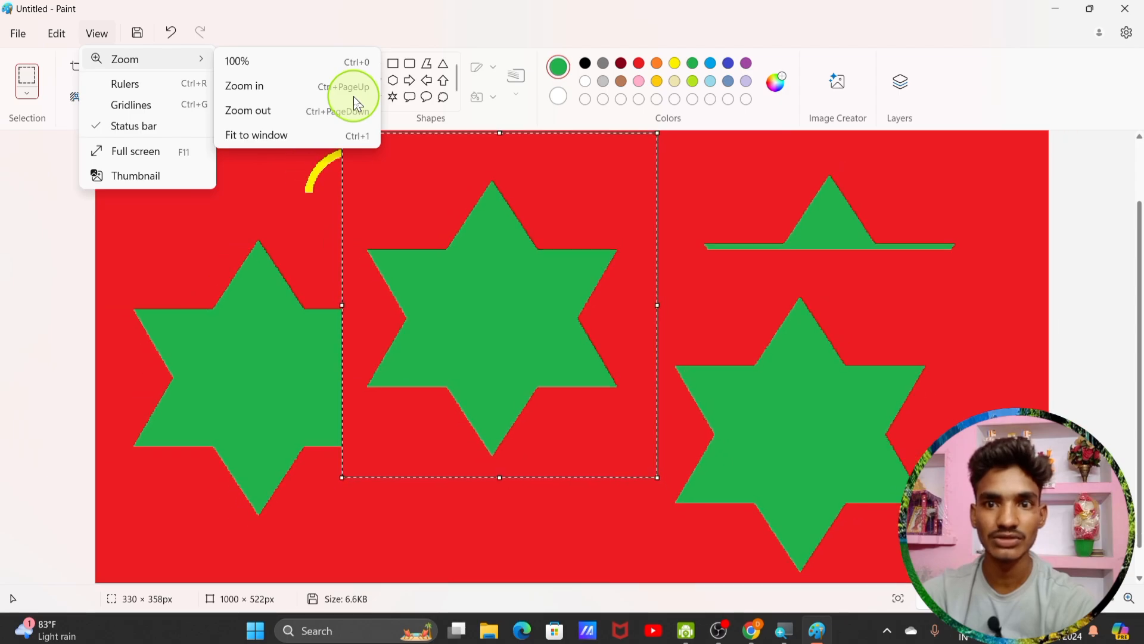
key(ctrl+Page_Down)
key(ctrl+Page_Down)
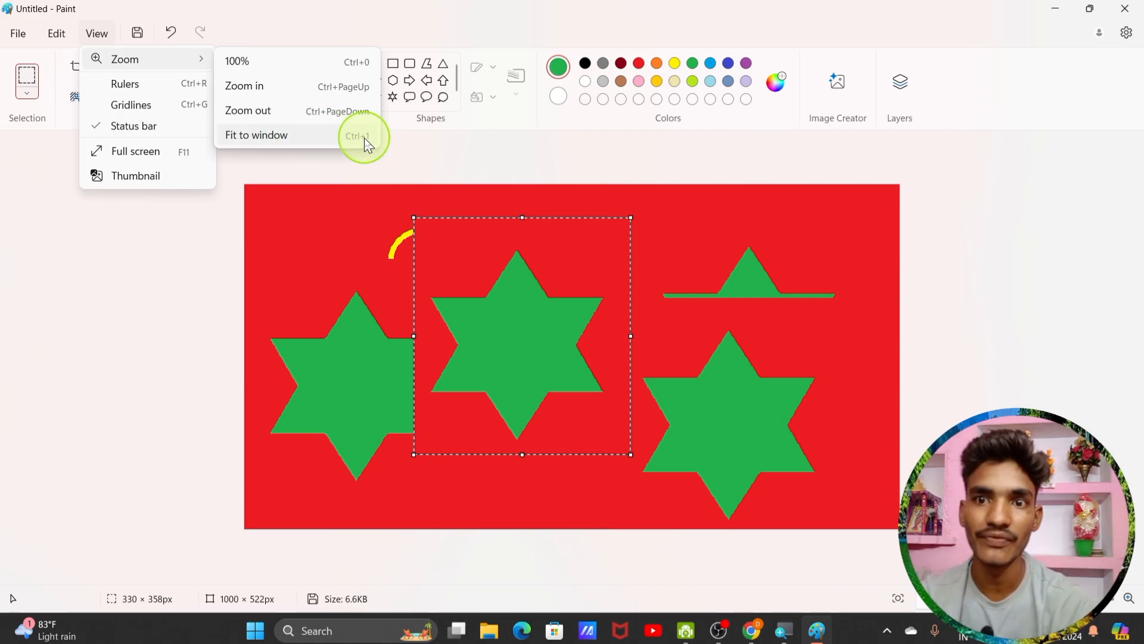
click(333, 143)
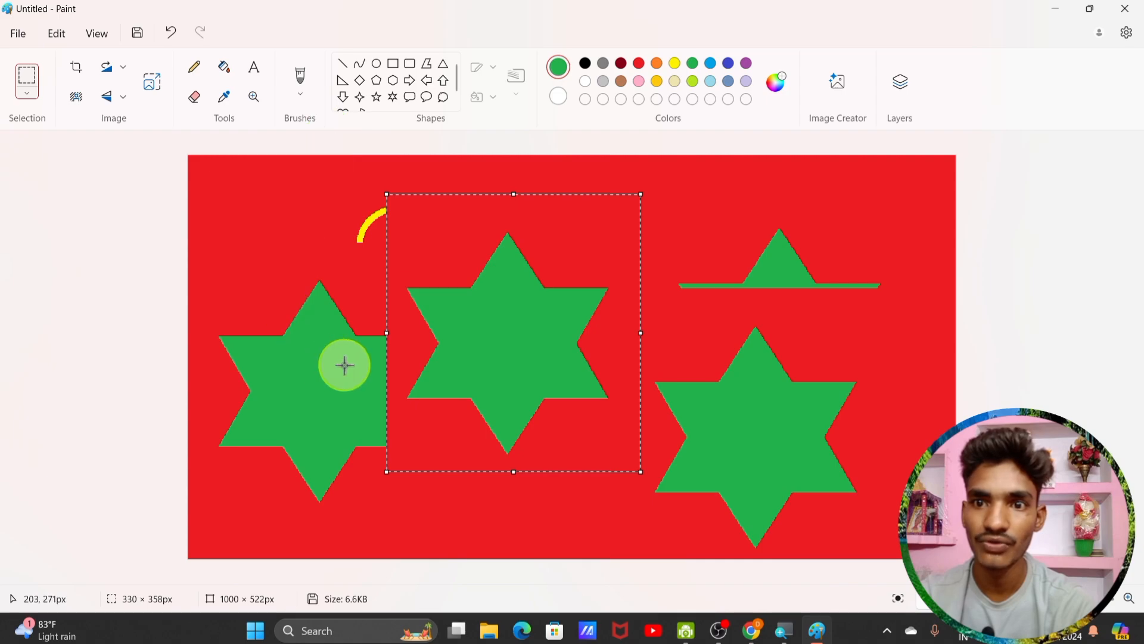
Step: Toggle the View > Rulers option on and off repeatedly, leaving the pixel rulers shown
click(98, 46)
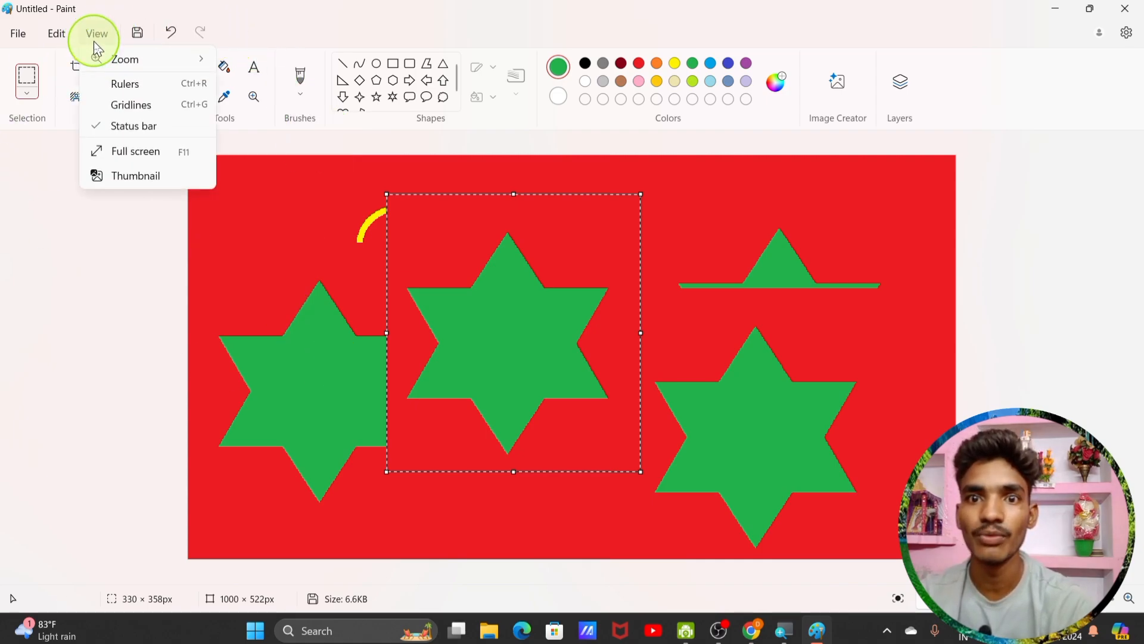
click(139, 90)
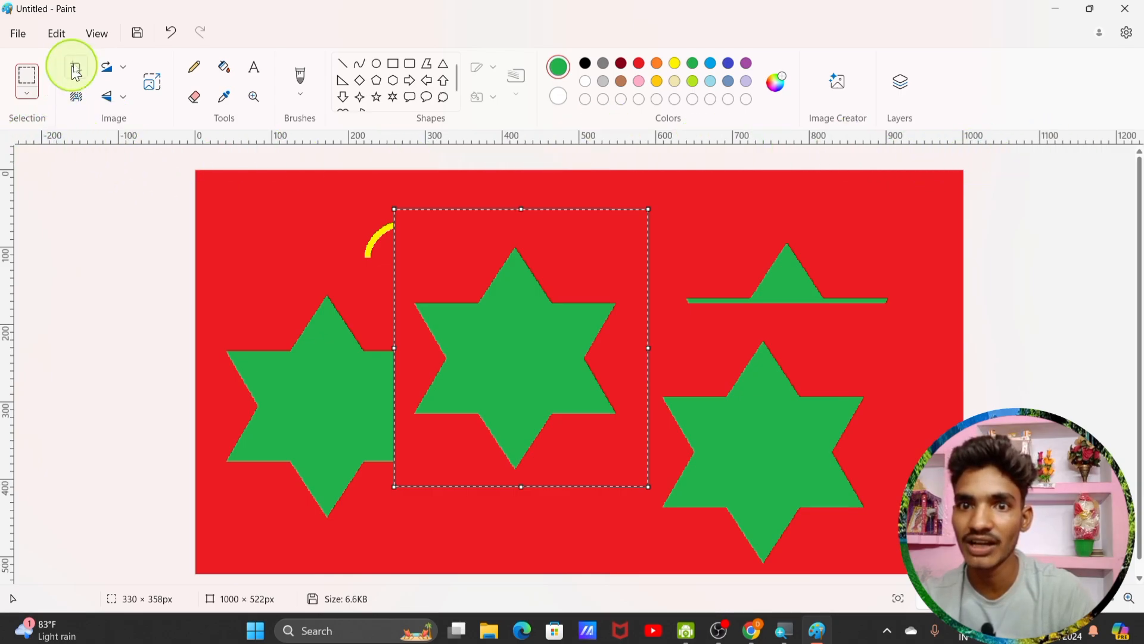
click(97, 36)
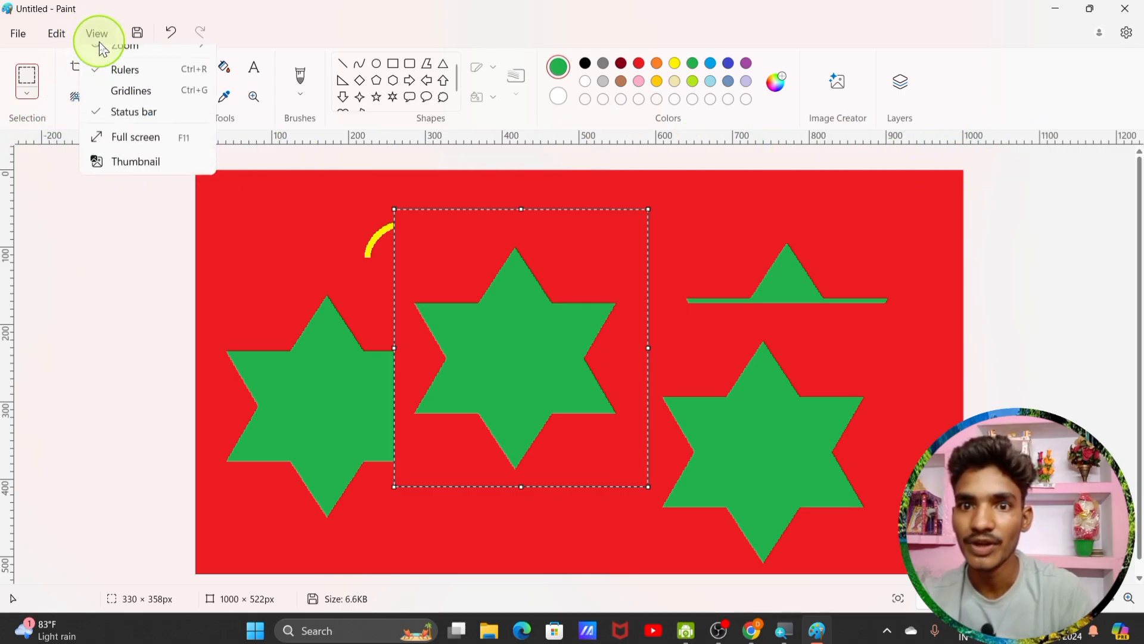
click(117, 92)
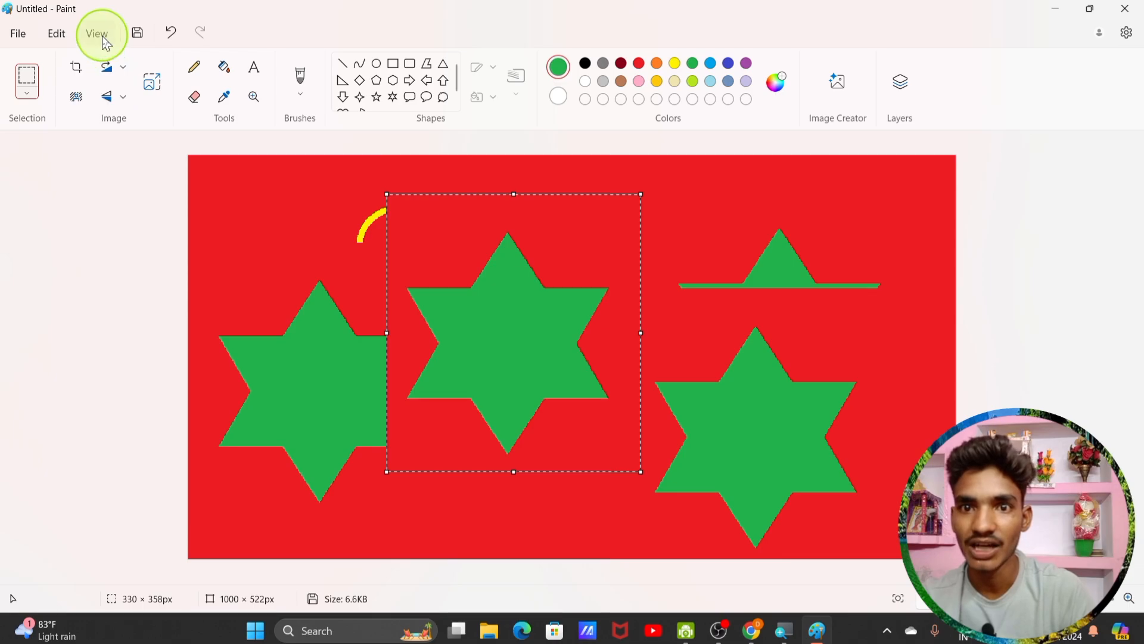
click(97, 33)
click(122, 94)
click(95, 33)
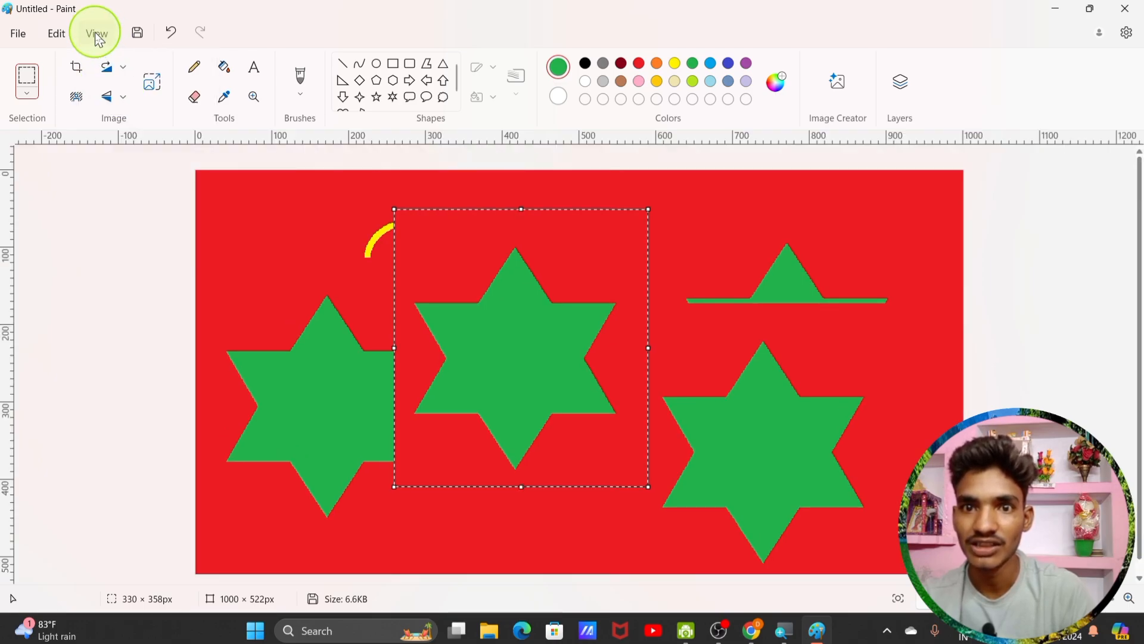
click(110, 86)
click(97, 33)
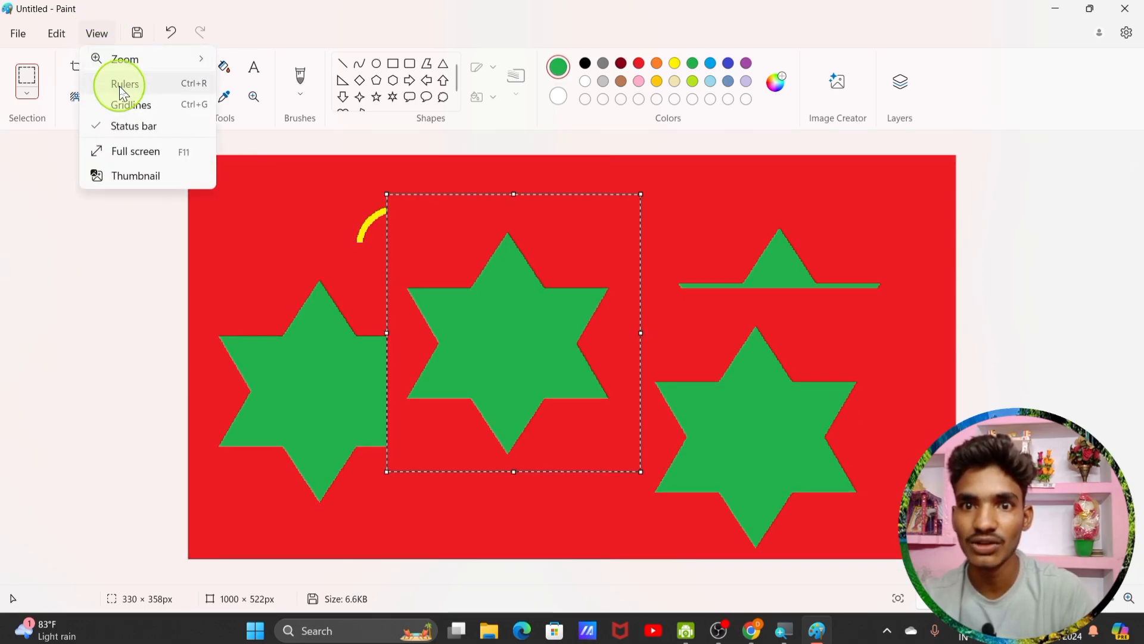
click(117, 91)
click(72, 152)
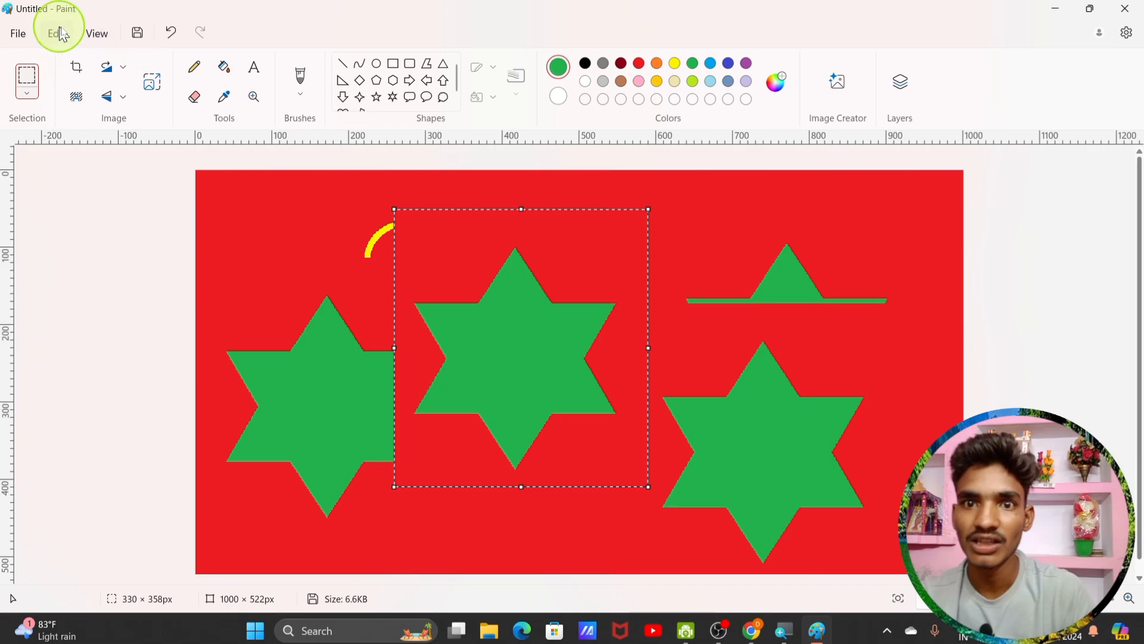
click(98, 31)
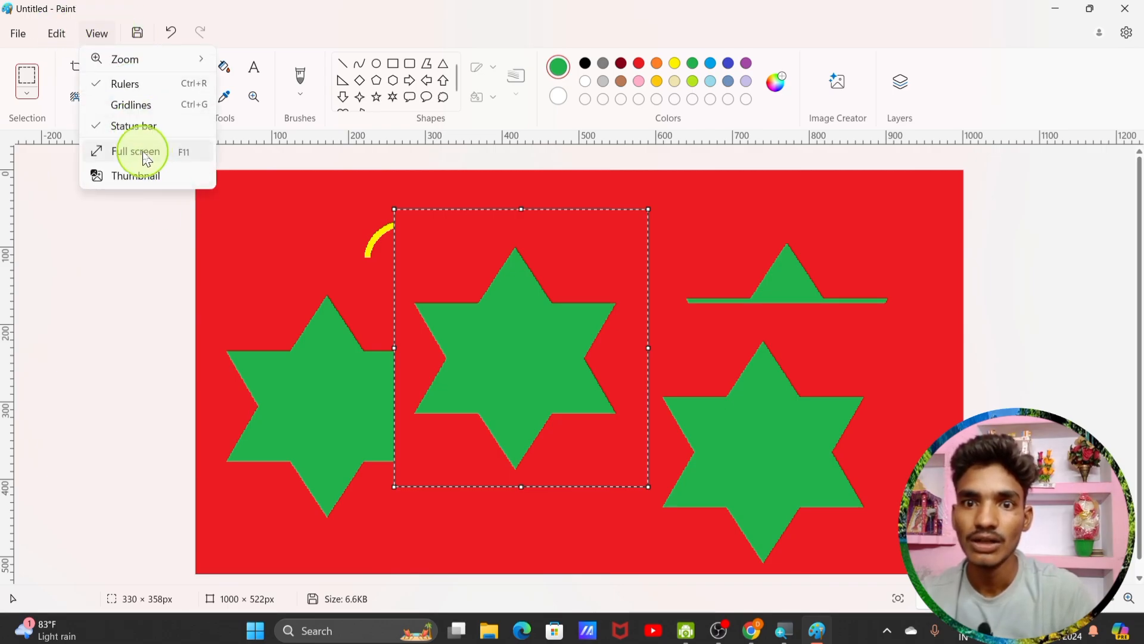
Step: Turn on gridlines and bucket-fill the red canvas background with green
click(137, 106)
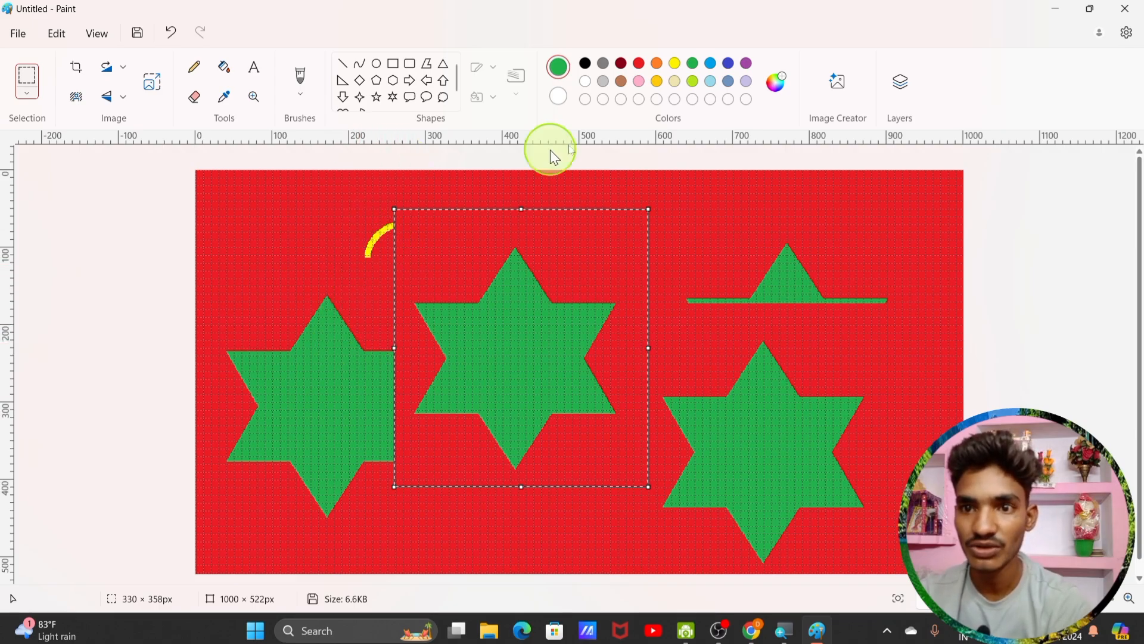
click(557, 97)
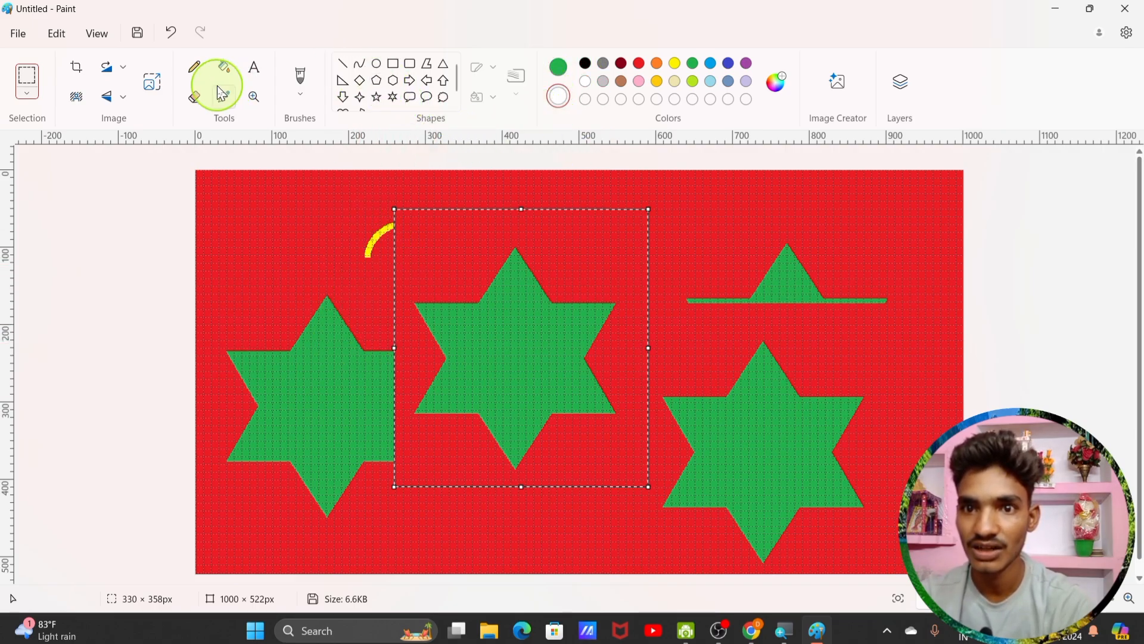
click(224, 68)
click(286, 223)
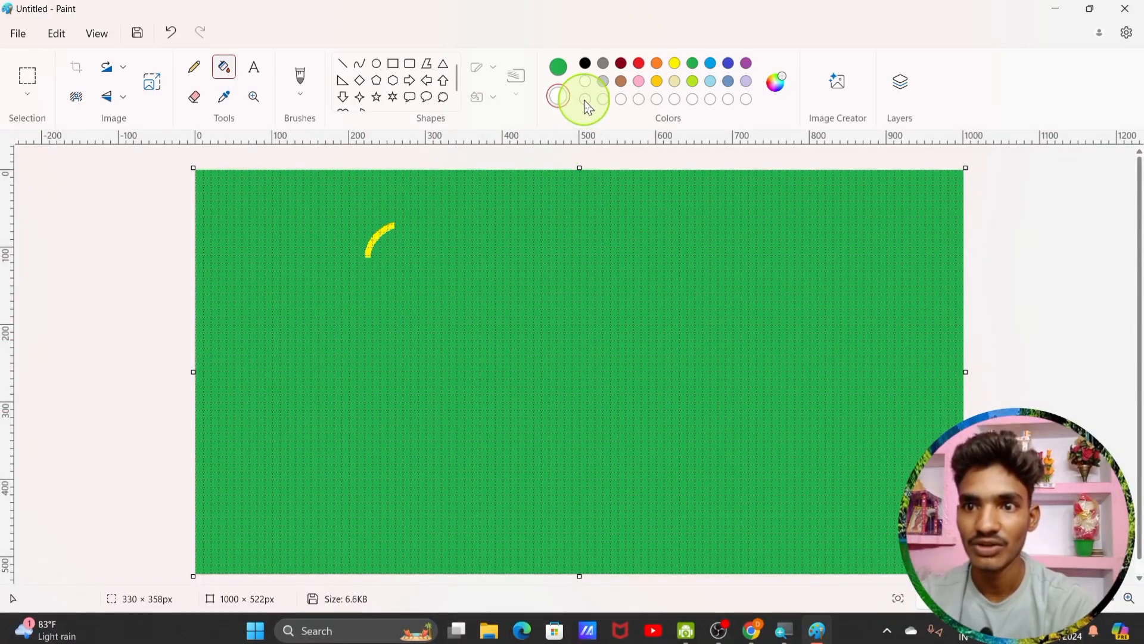
Step: Bucket-fill the whole canvas red, then refill it solid yellow
click(558, 68)
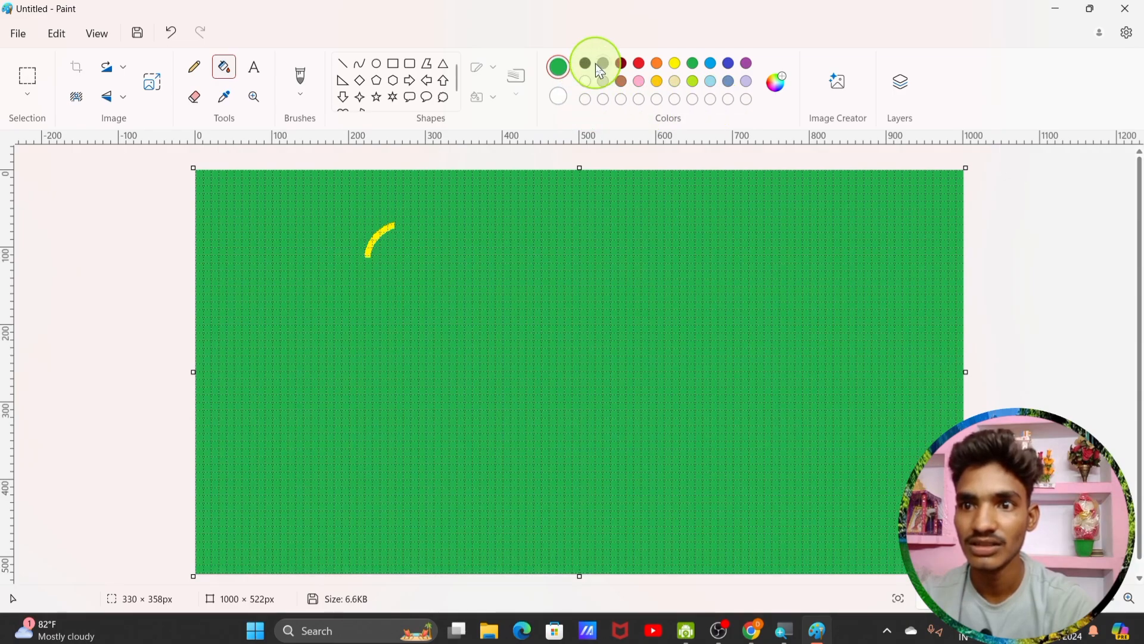
click(639, 63)
click(460, 293)
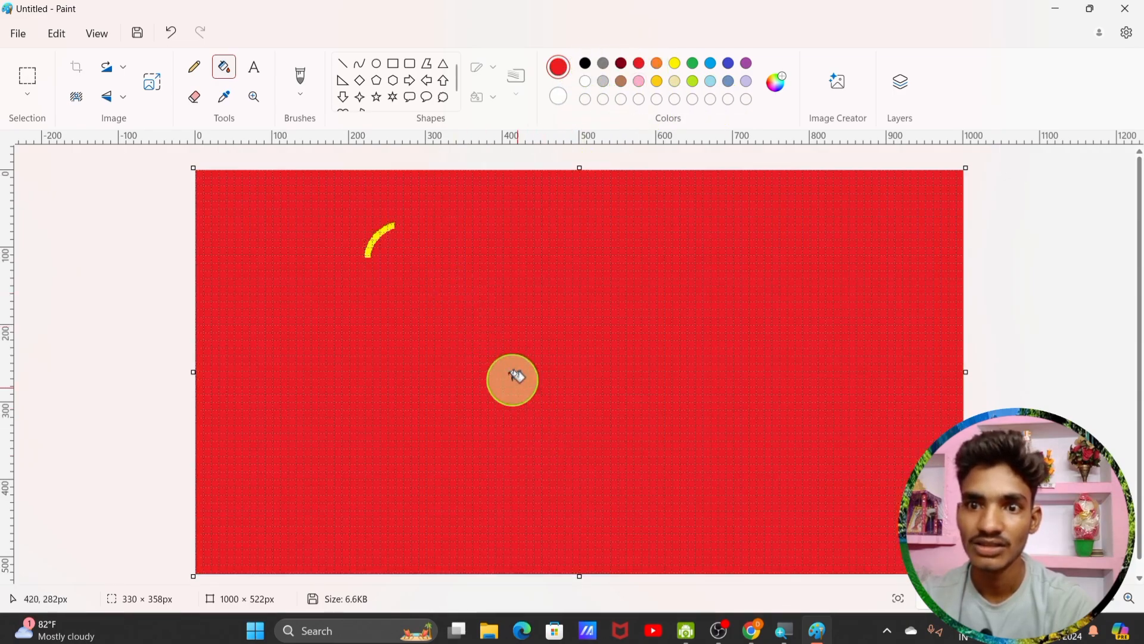
click(675, 63)
click(603, 251)
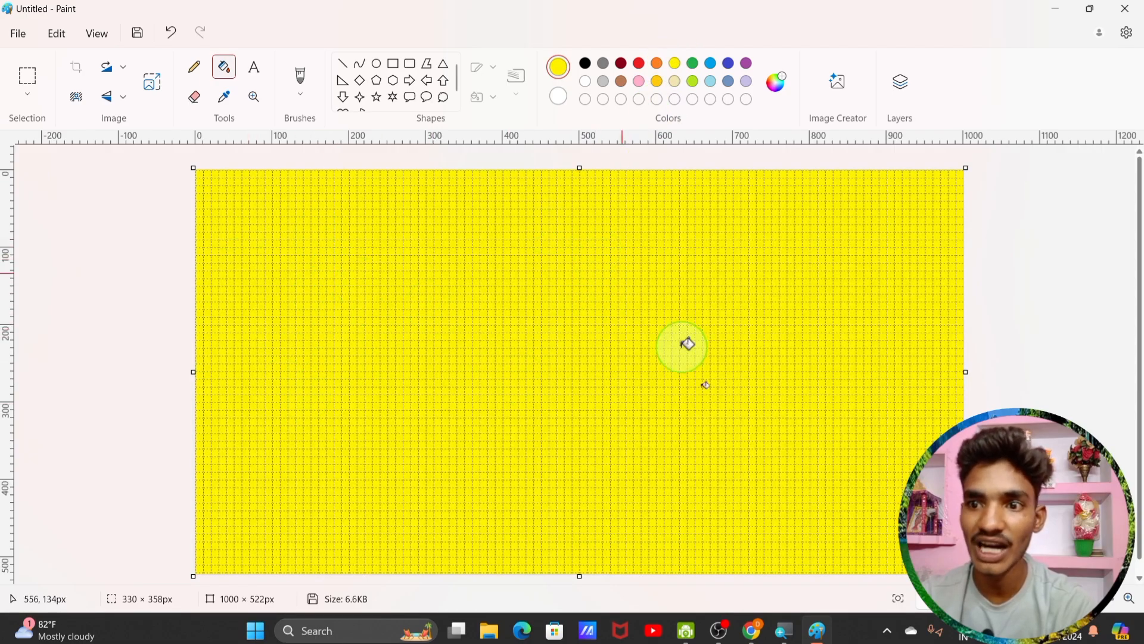
Step: Uncheck Gridlines, then hide and restore the status bar from the View menu
click(97, 34)
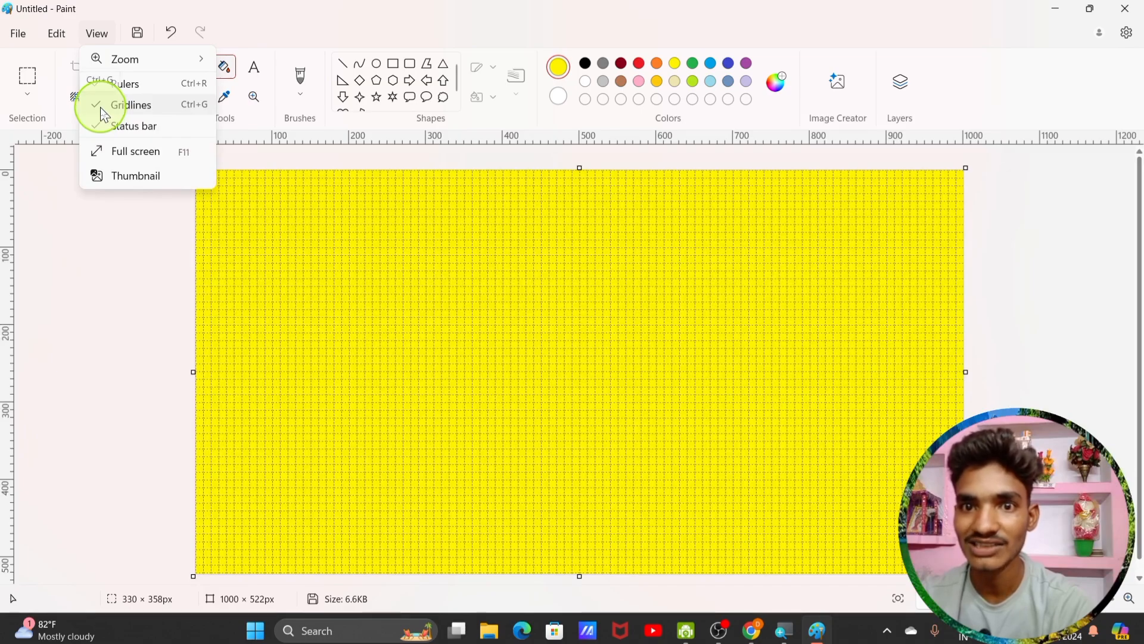
click(104, 114)
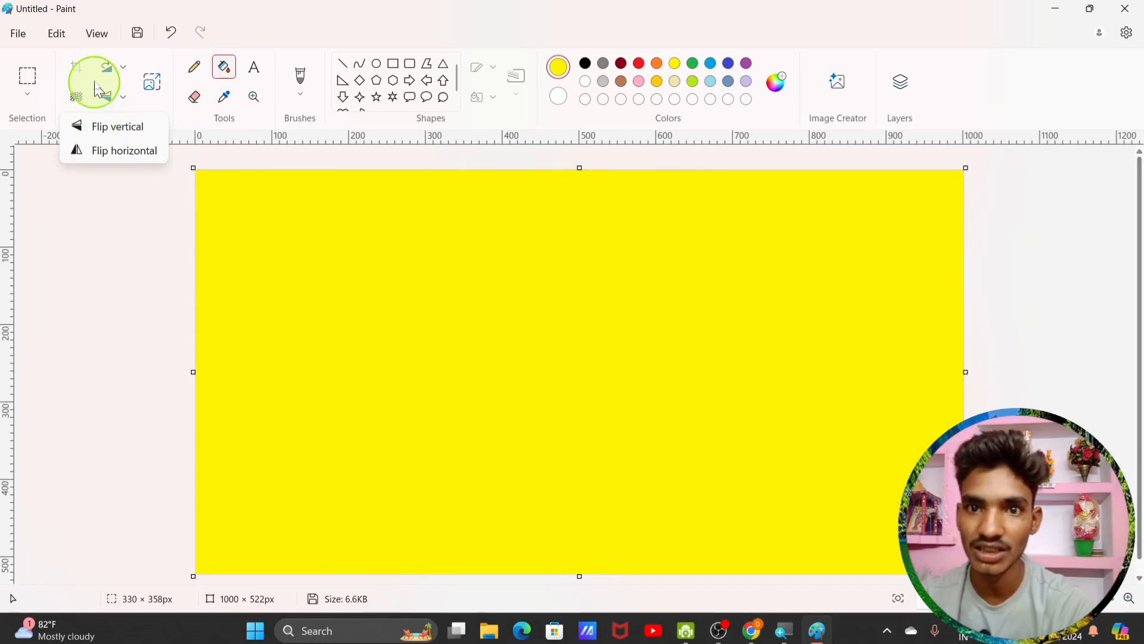
click(102, 36)
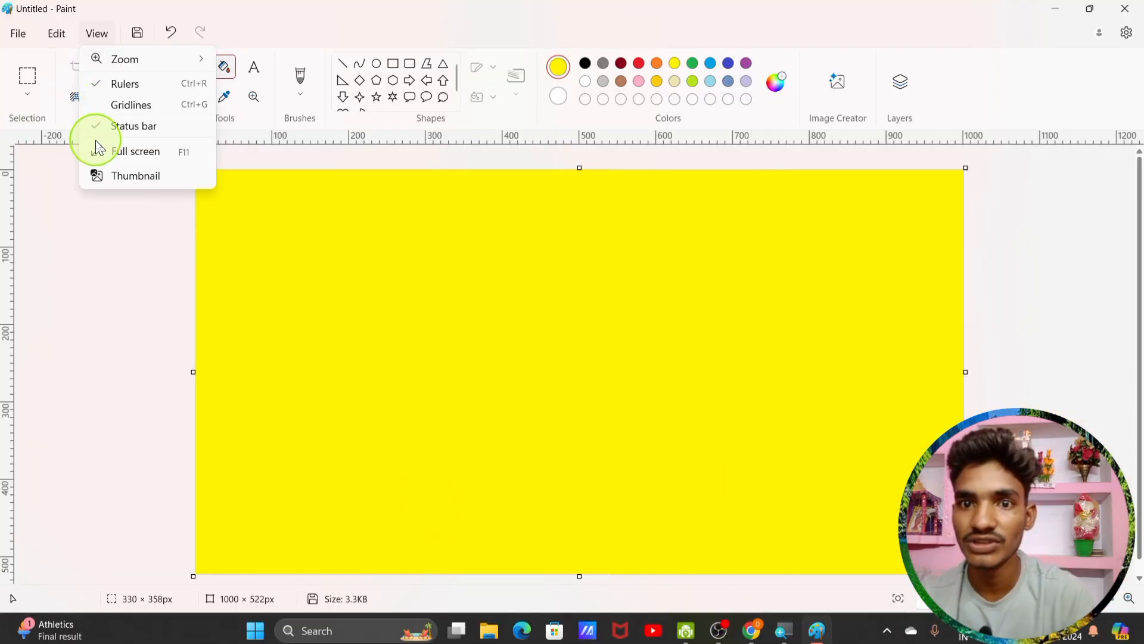
click(100, 134)
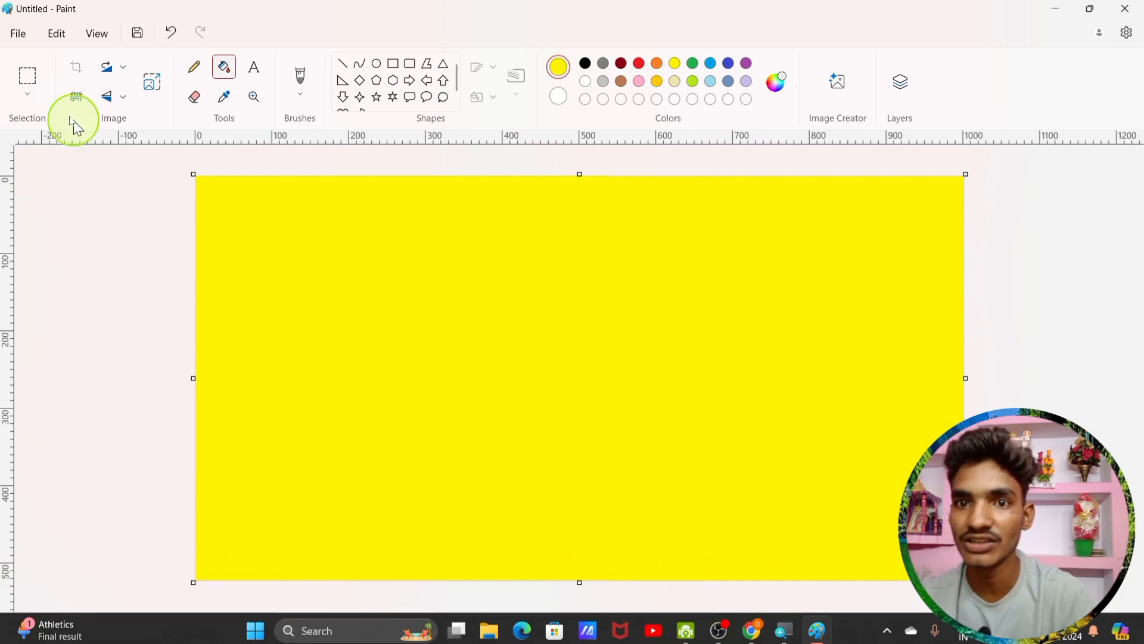
click(95, 34)
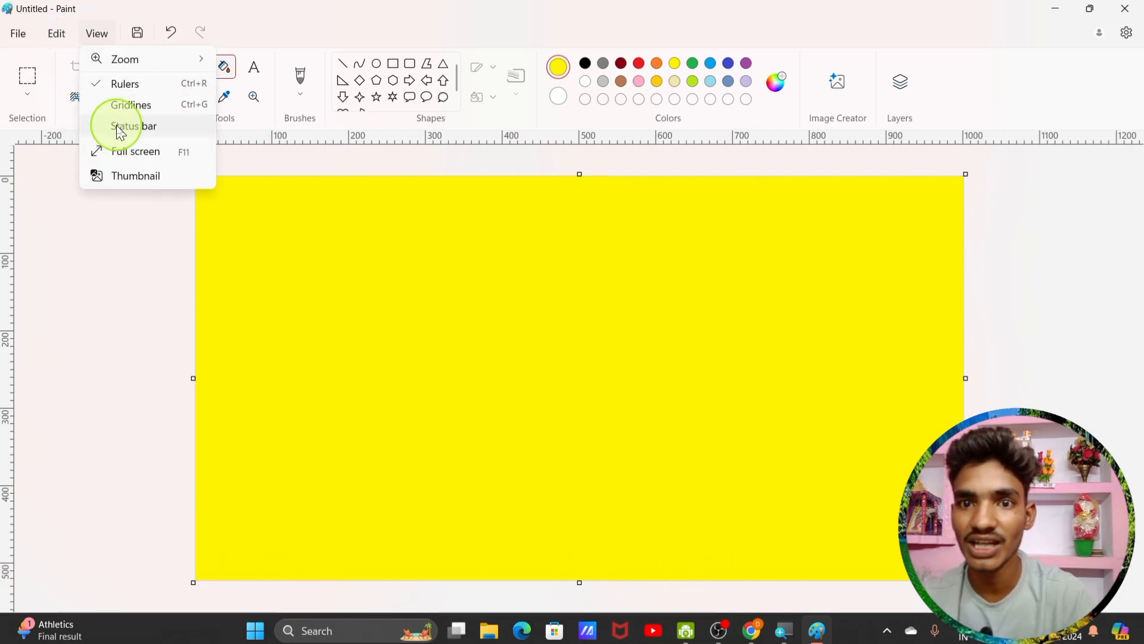
click(121, 127)
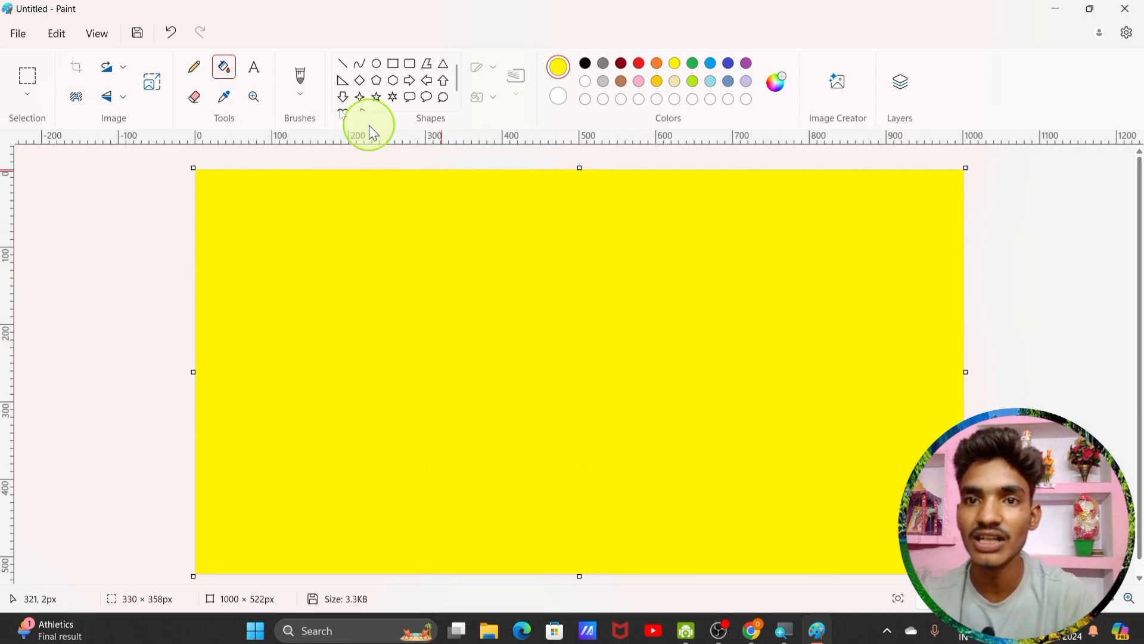
click(98, 34)
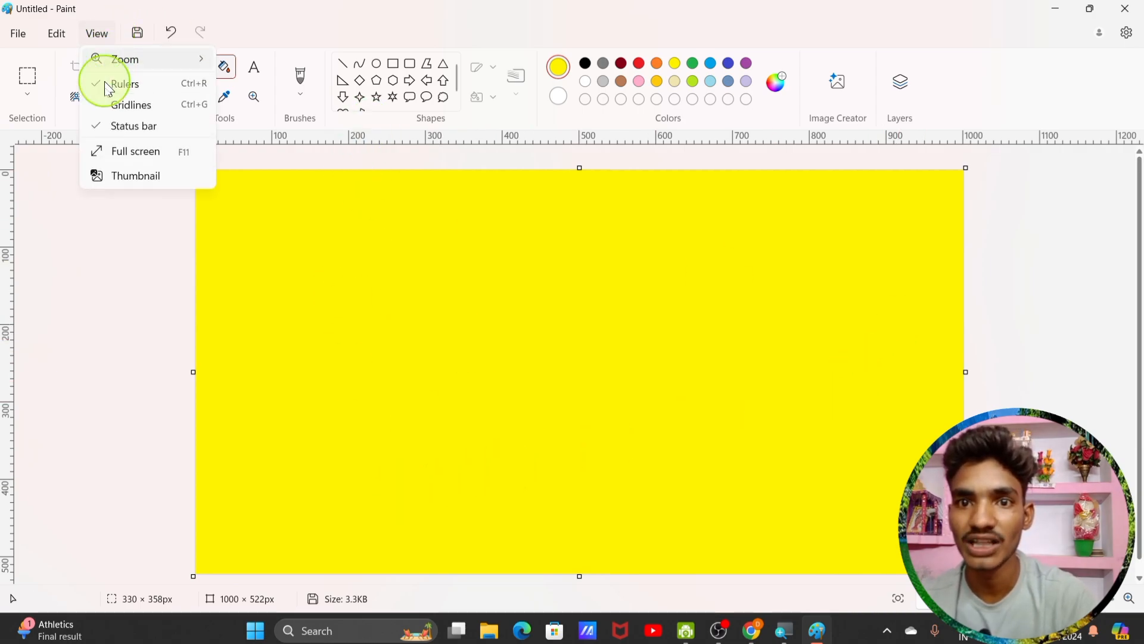
click(118, 177)
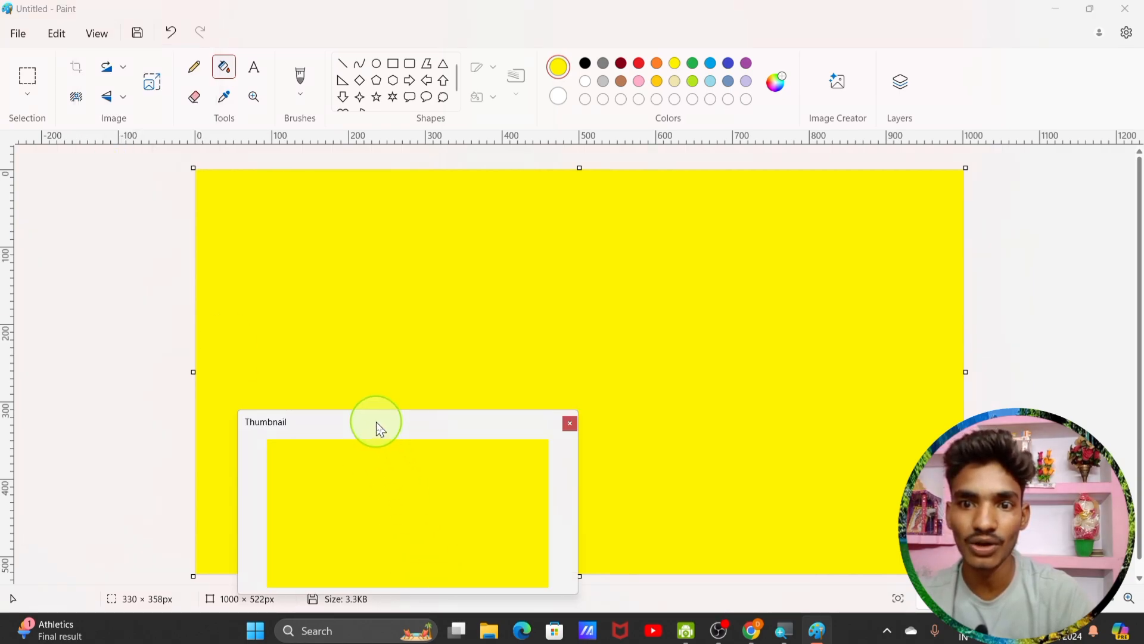
drag(380, 429, 528, 401)
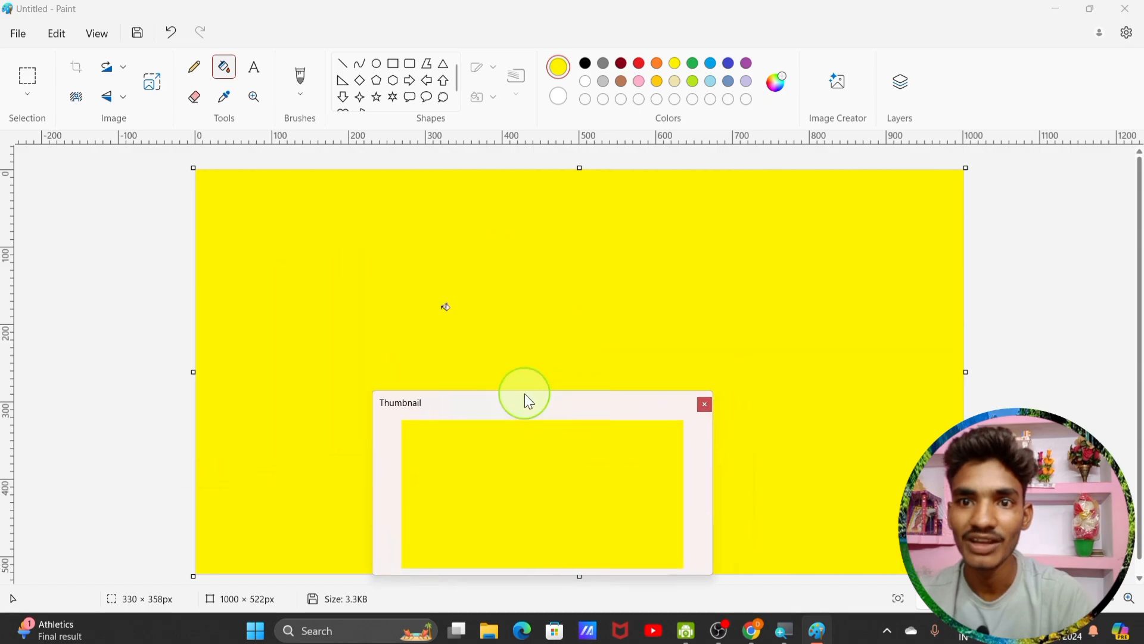
drag(455, 409, 362, 272)
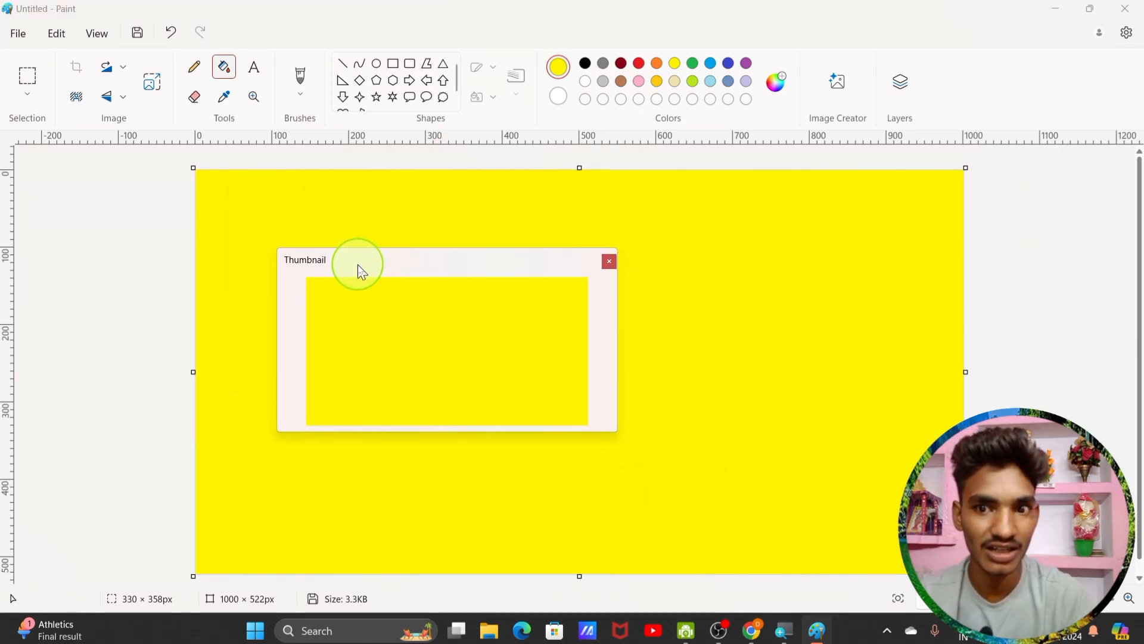
click(609, 262)
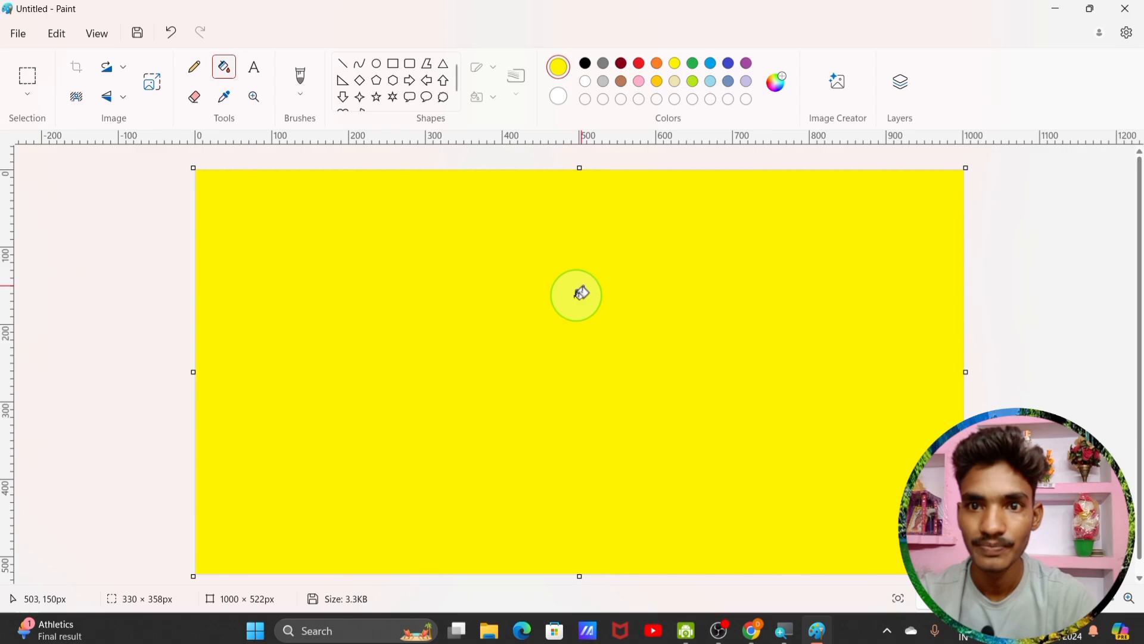
click(222, 61)
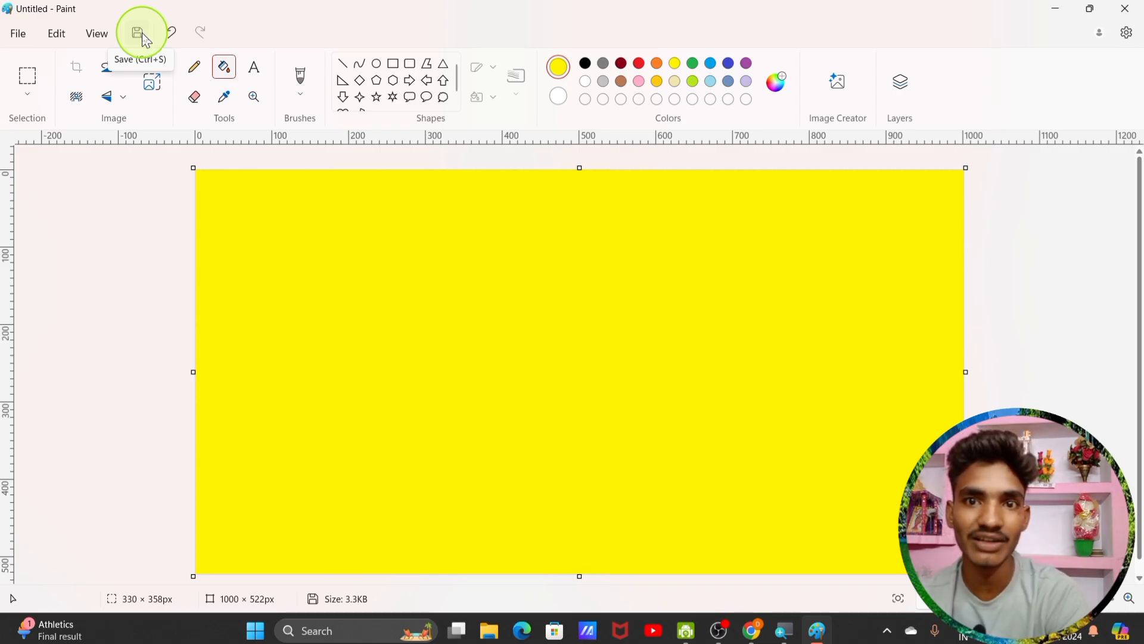
click(18, 34)
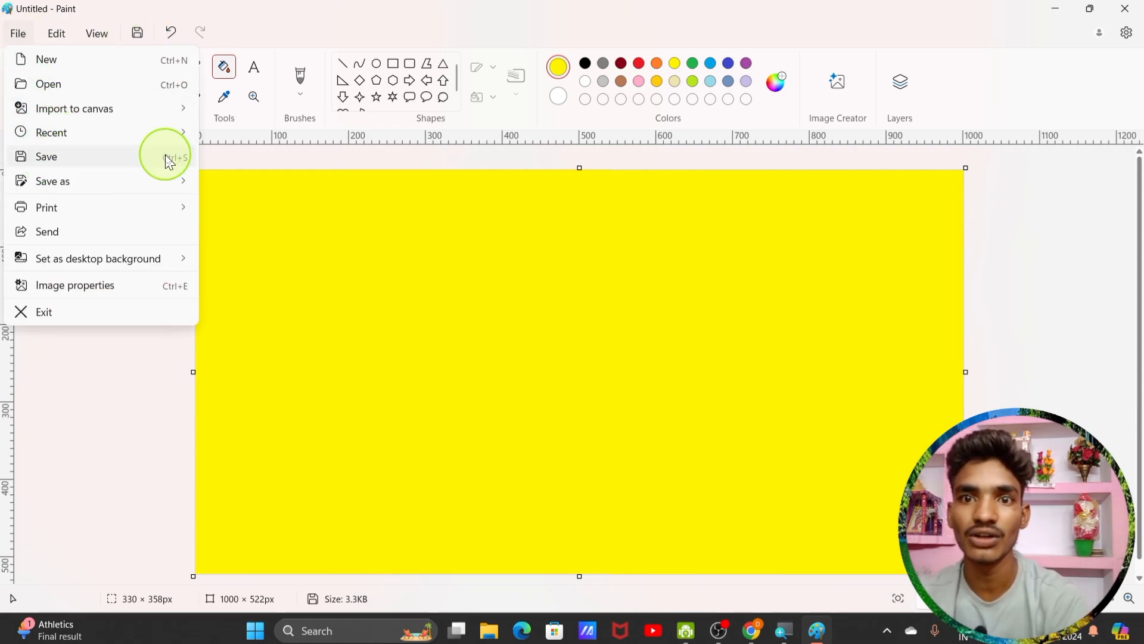
click(97, 395)
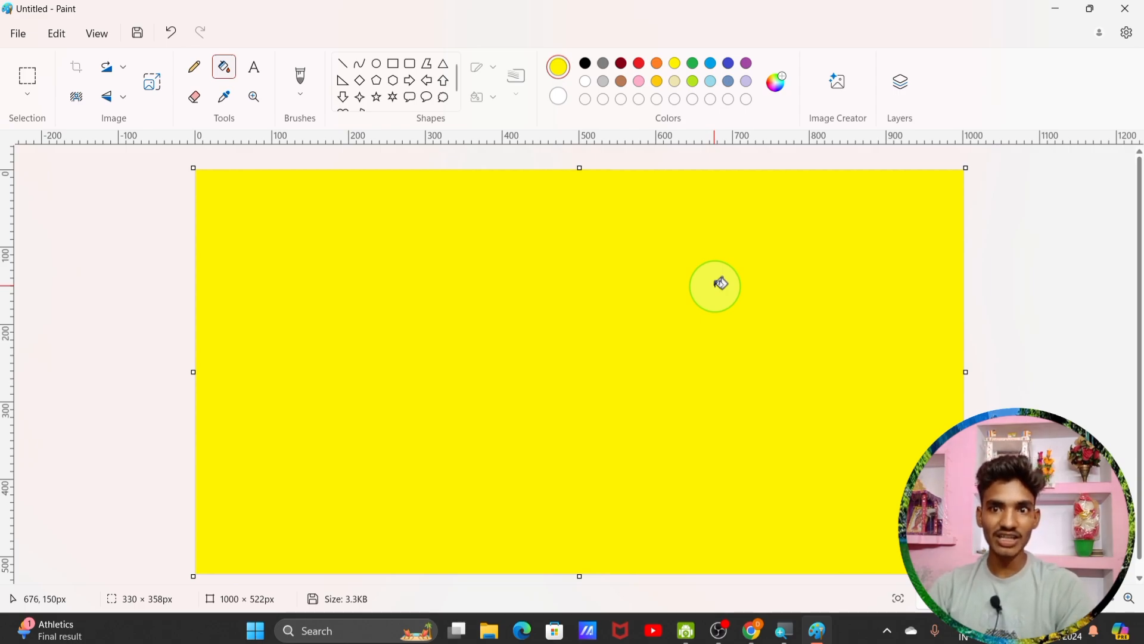
mouse_move(750, 636)
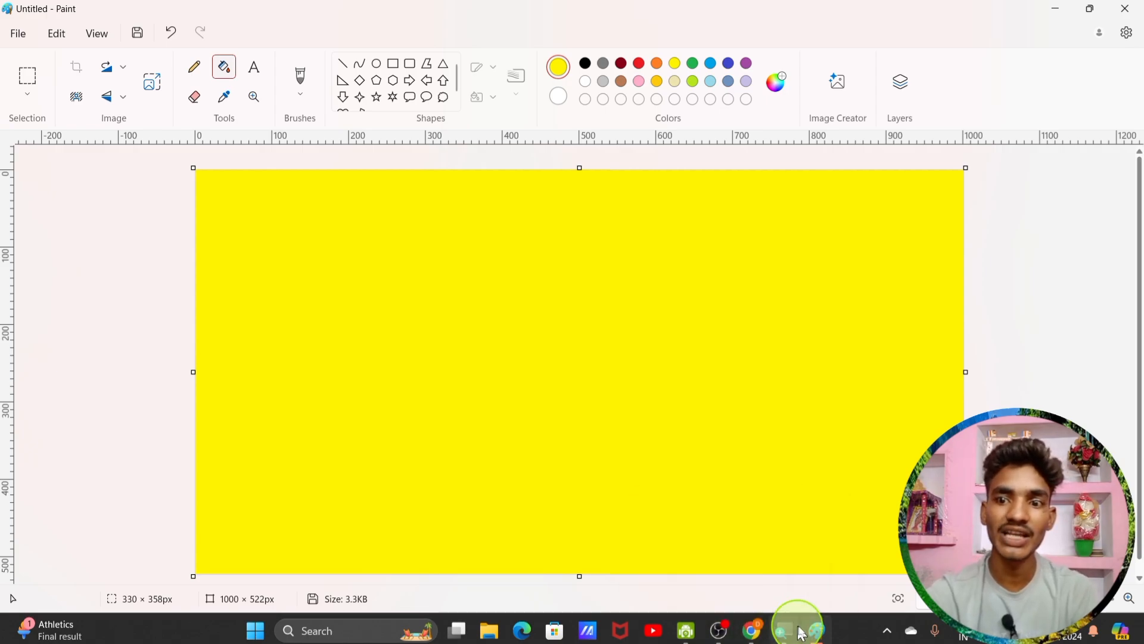
mouse_move(829, 636)
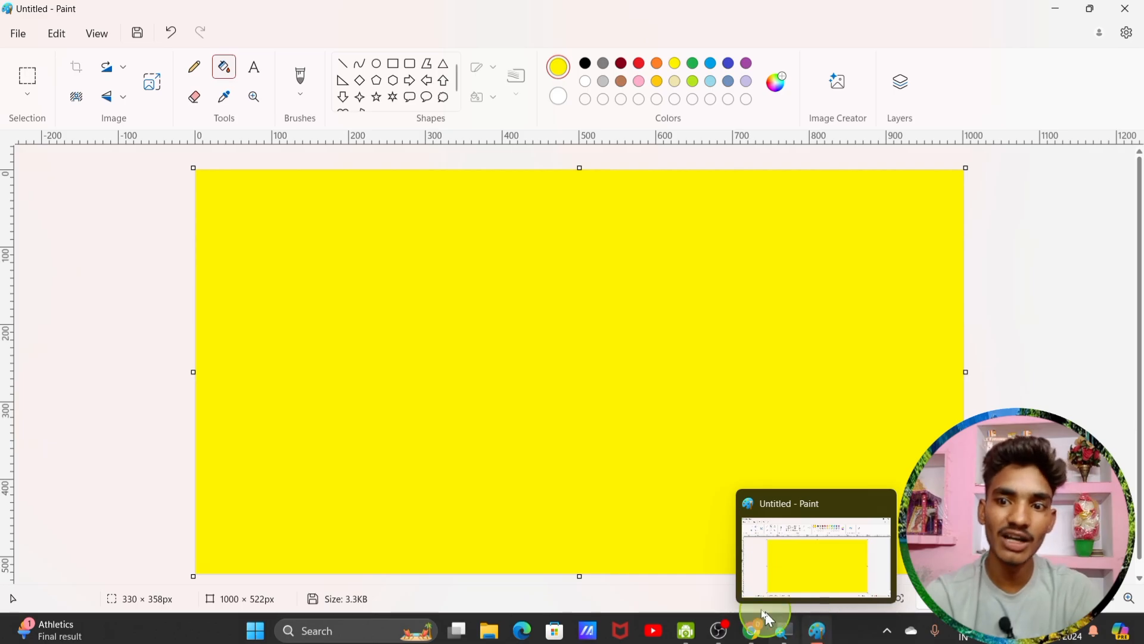
Step: Switch to the 'MS Paint क्या है.pdf' in Chrome and scroll back to page 2
click(754, 630)
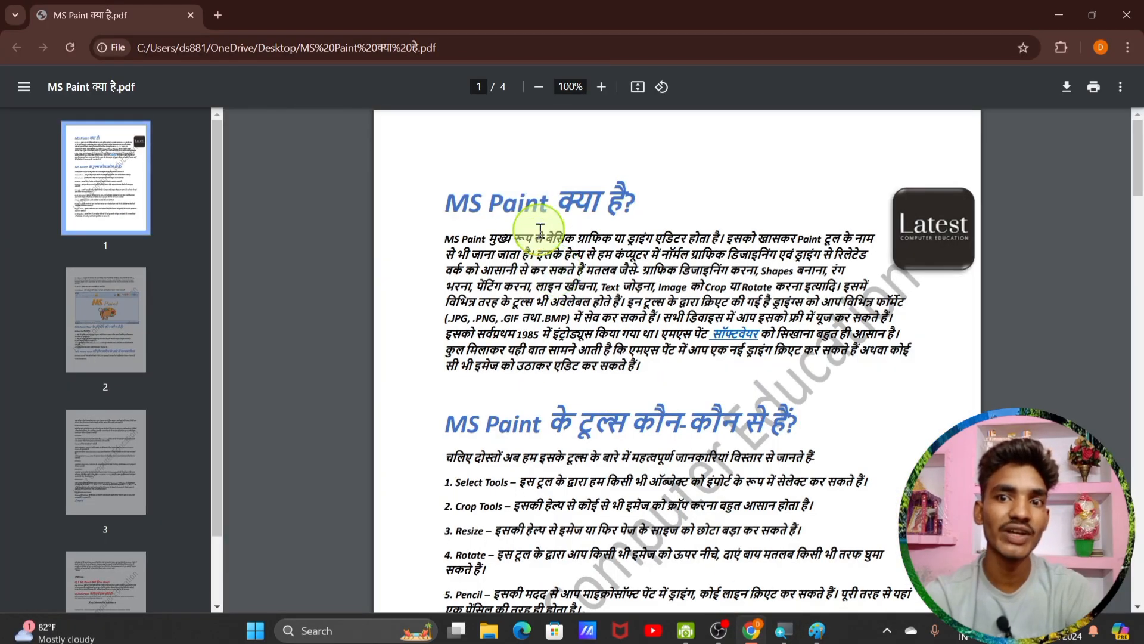
scroll(566, 334, down, 14)
scroll(584, 375, down, 20)
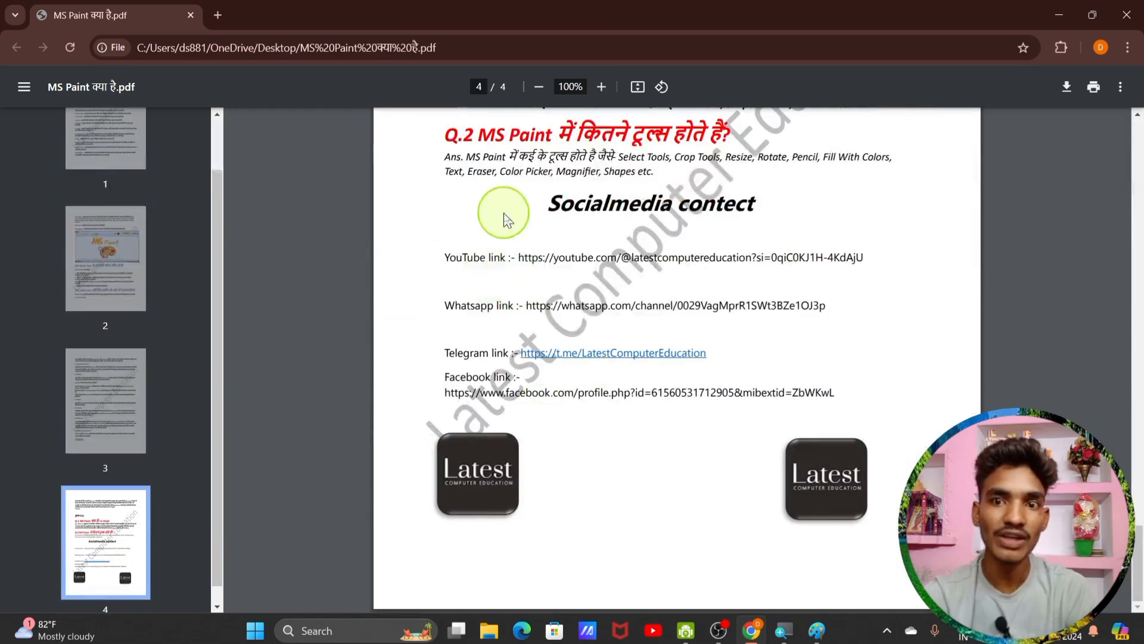
scroll(510, 209, up, 4)
scroll(519, 314, up, 8)
scroll(538, 374, up, 8)
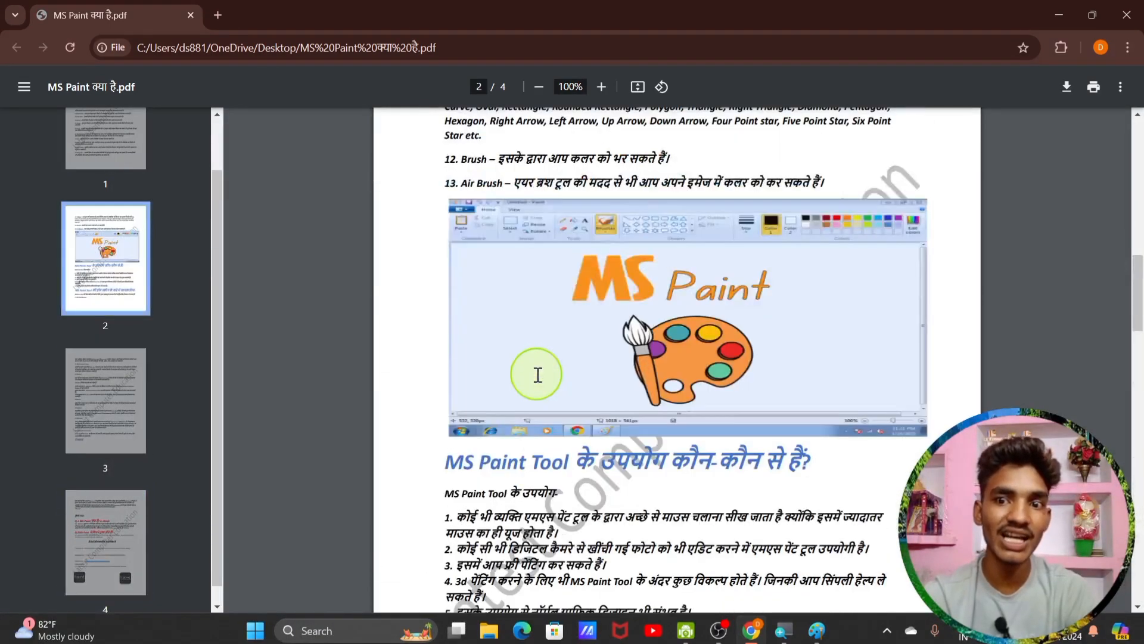